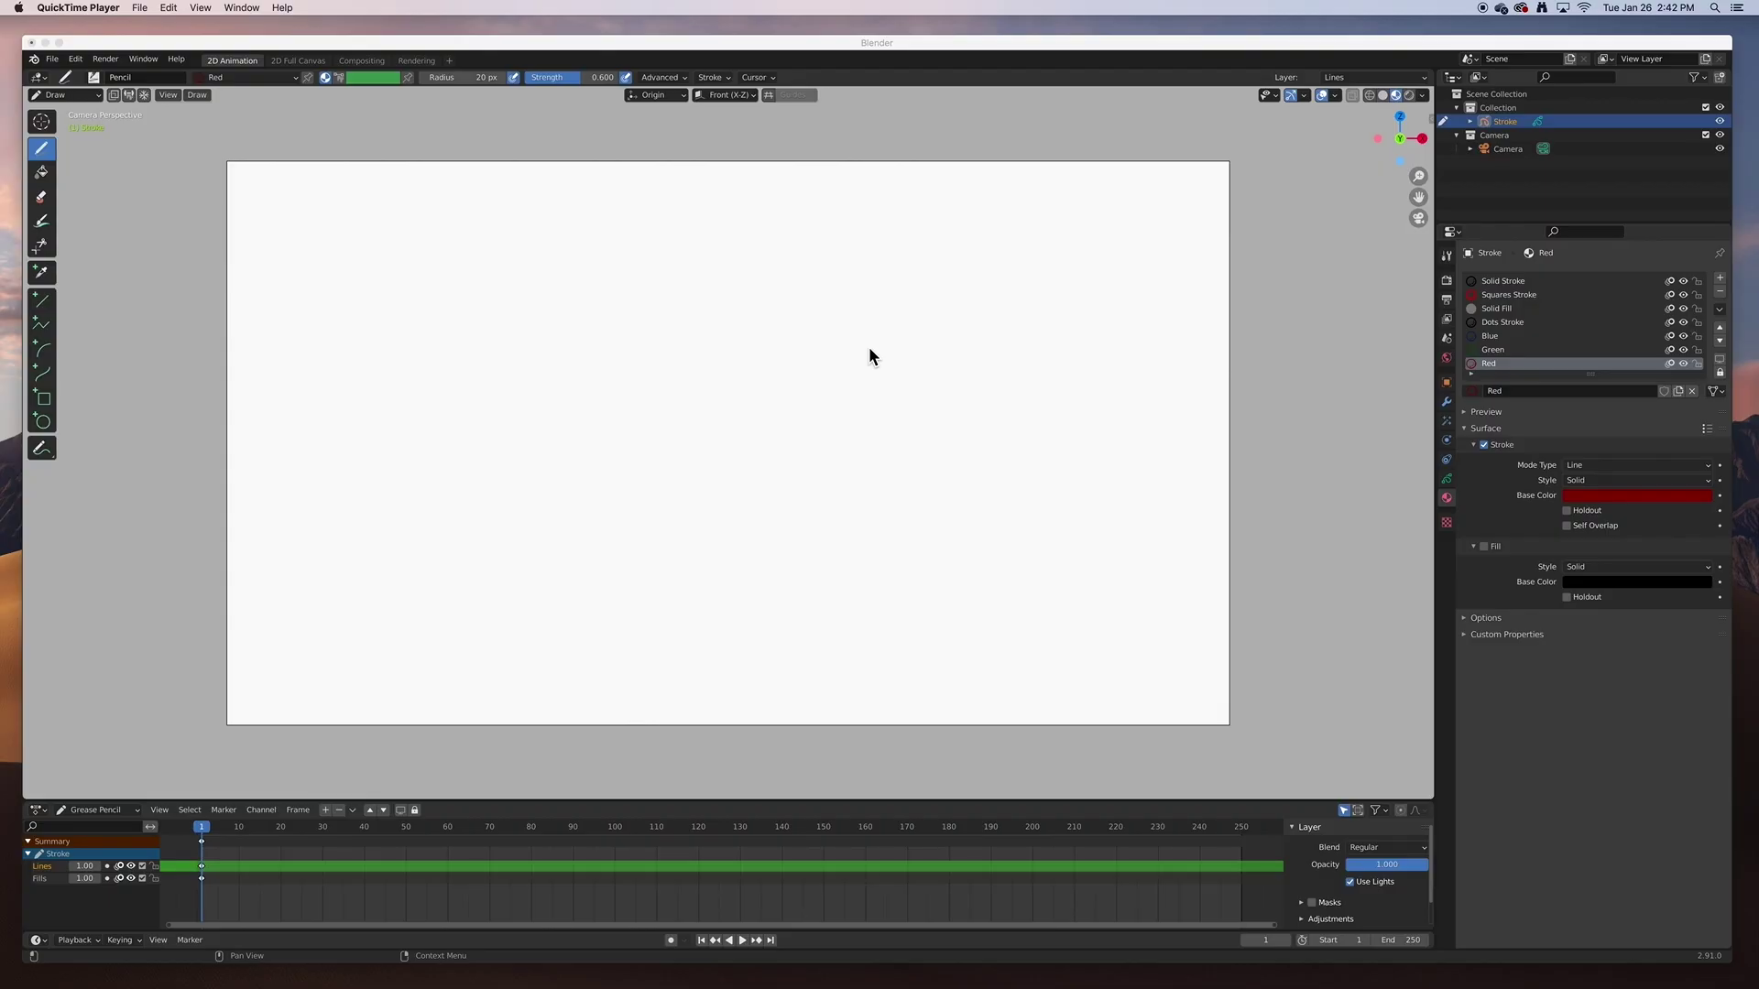
left_click(1489, 348)
left_click(1490, 351)
left_click(1490, 364)
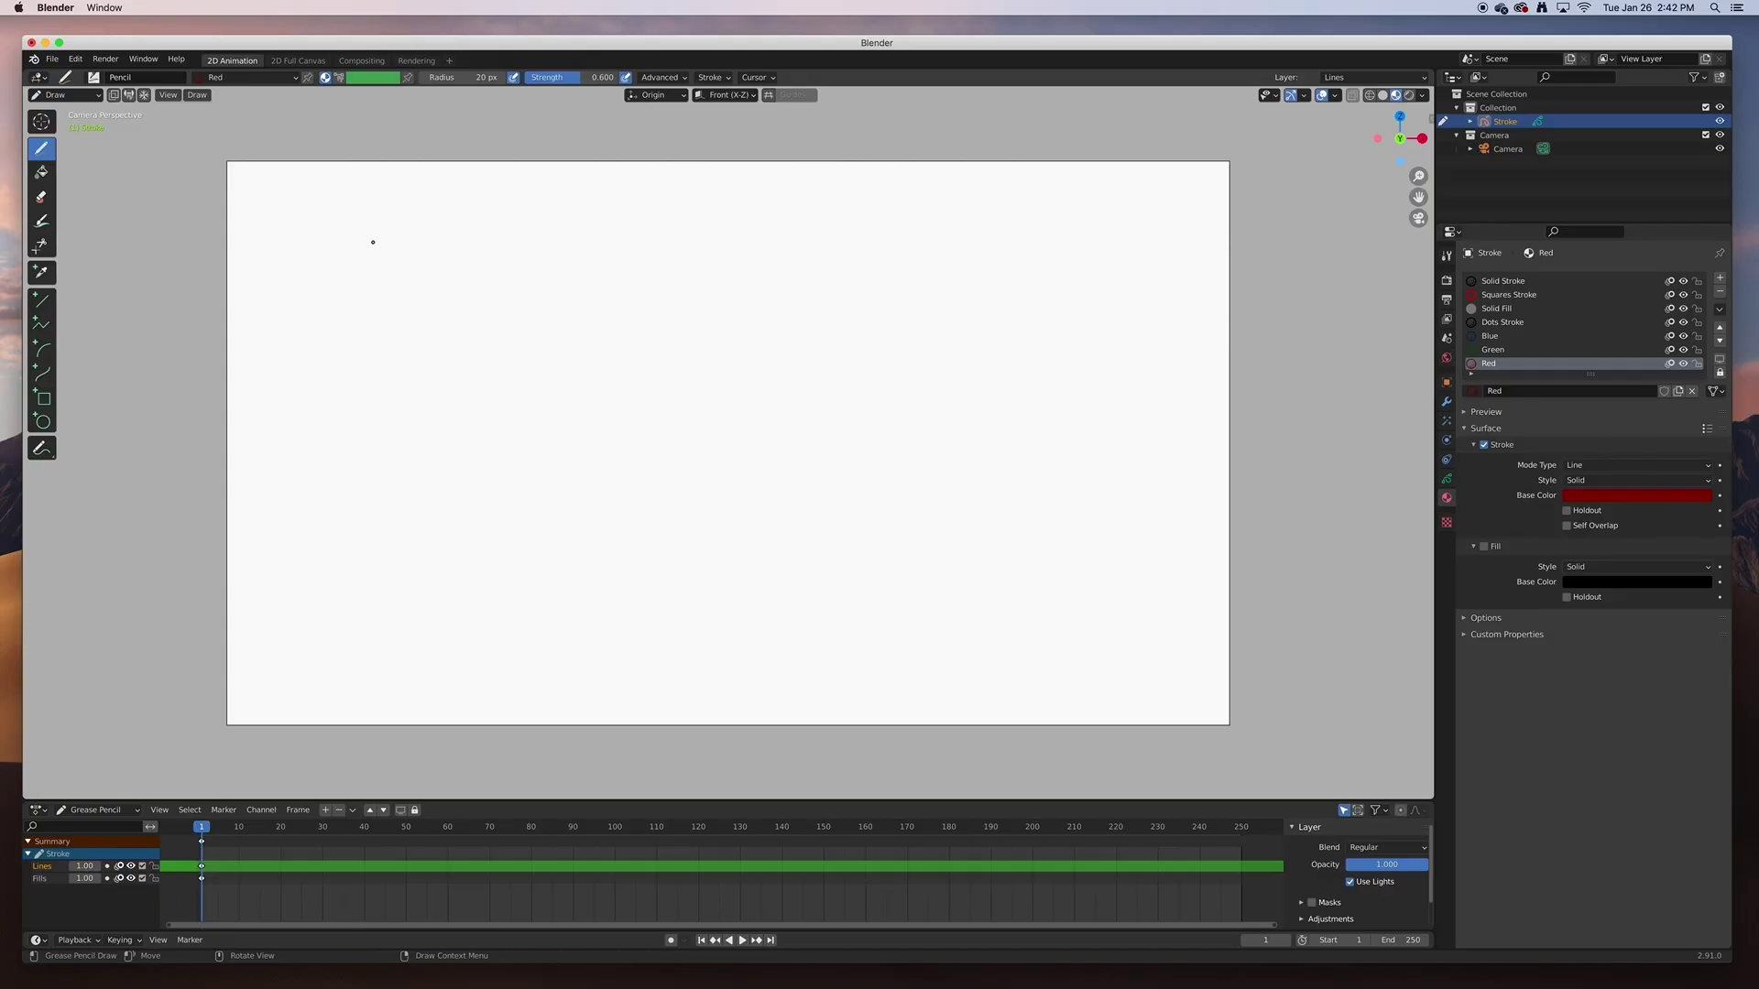
left_click(1489, 337)
left_click(1490, 349)
left_click(1490, 365)
- Switch to Object Mode and add a new Grease Pencil object of the Stroke type
left_click(64, 95)
left_click(69, 112)
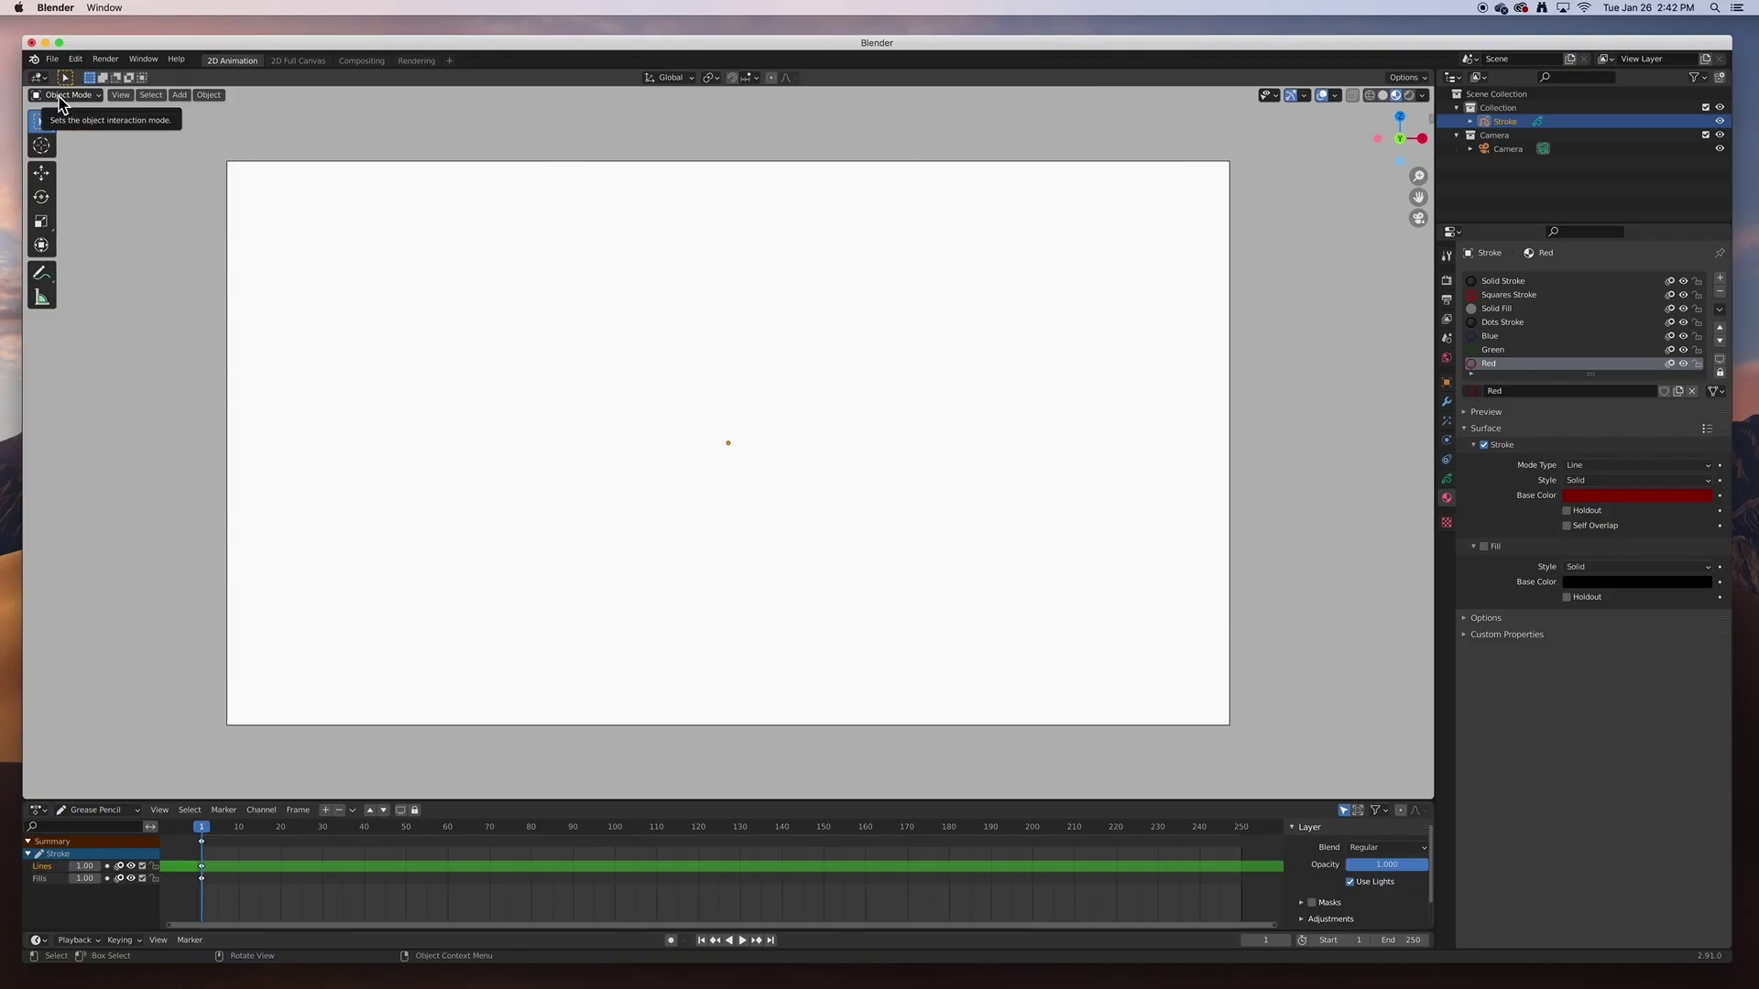
left_click(181, 98)
mouse_move(190, 198)
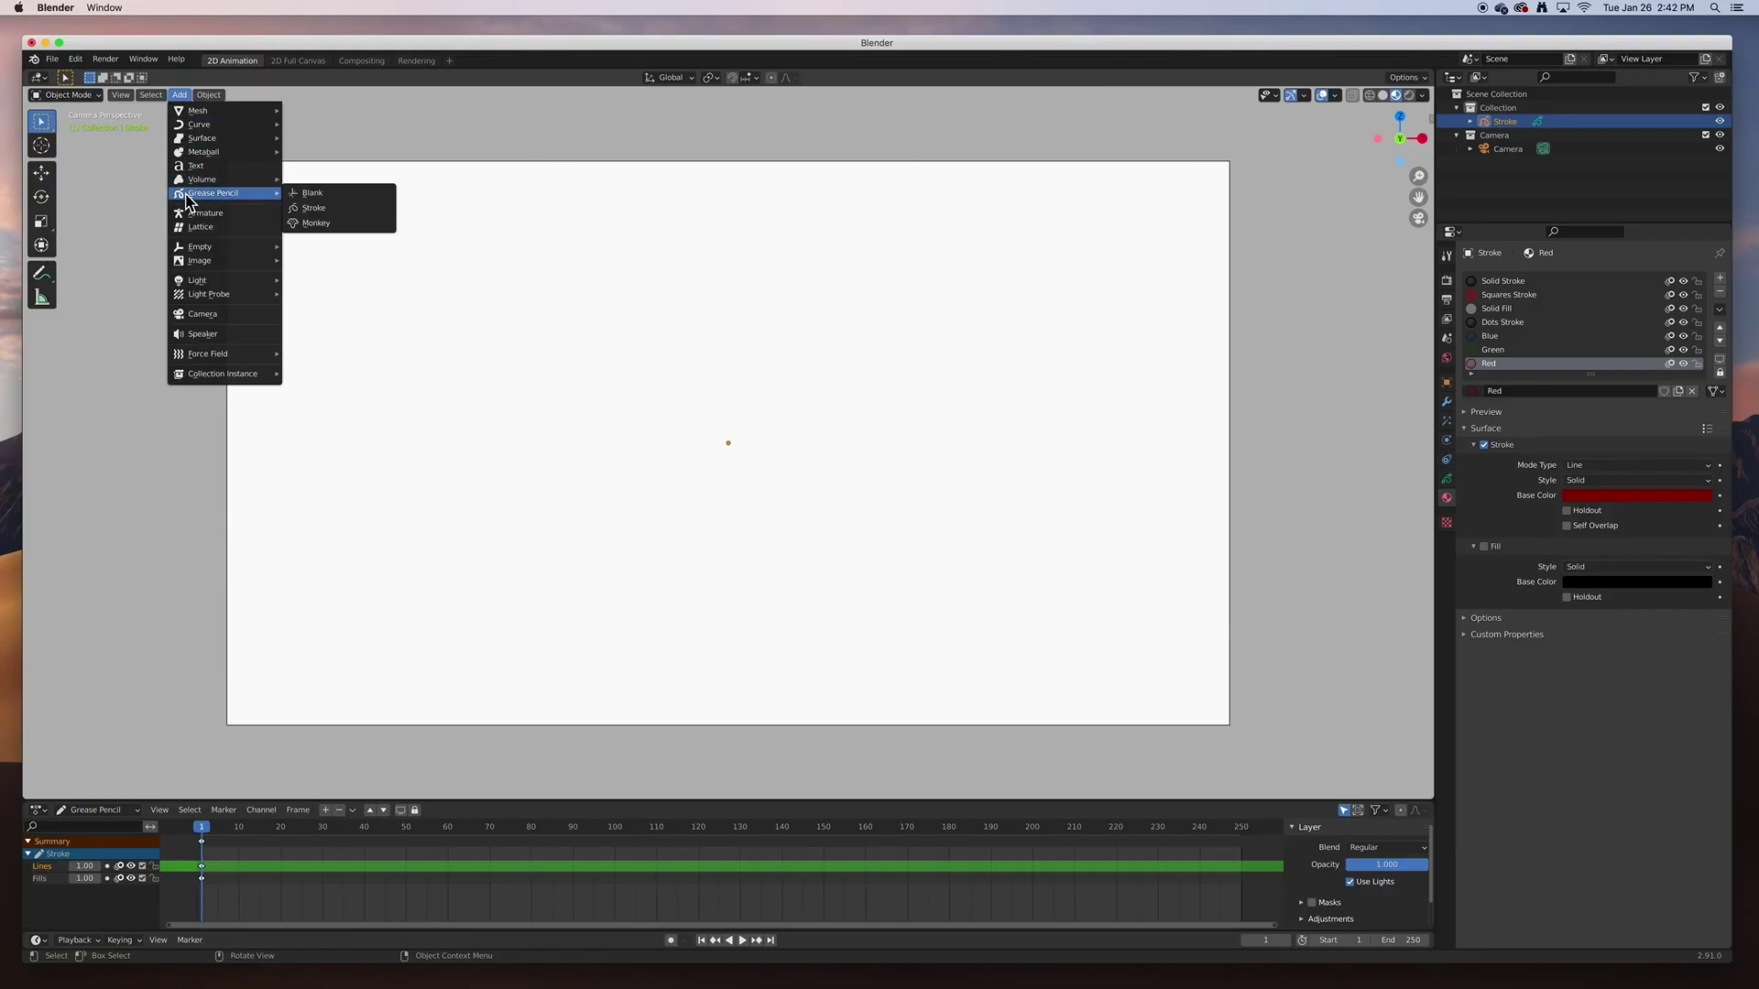
left_click(307, 210)
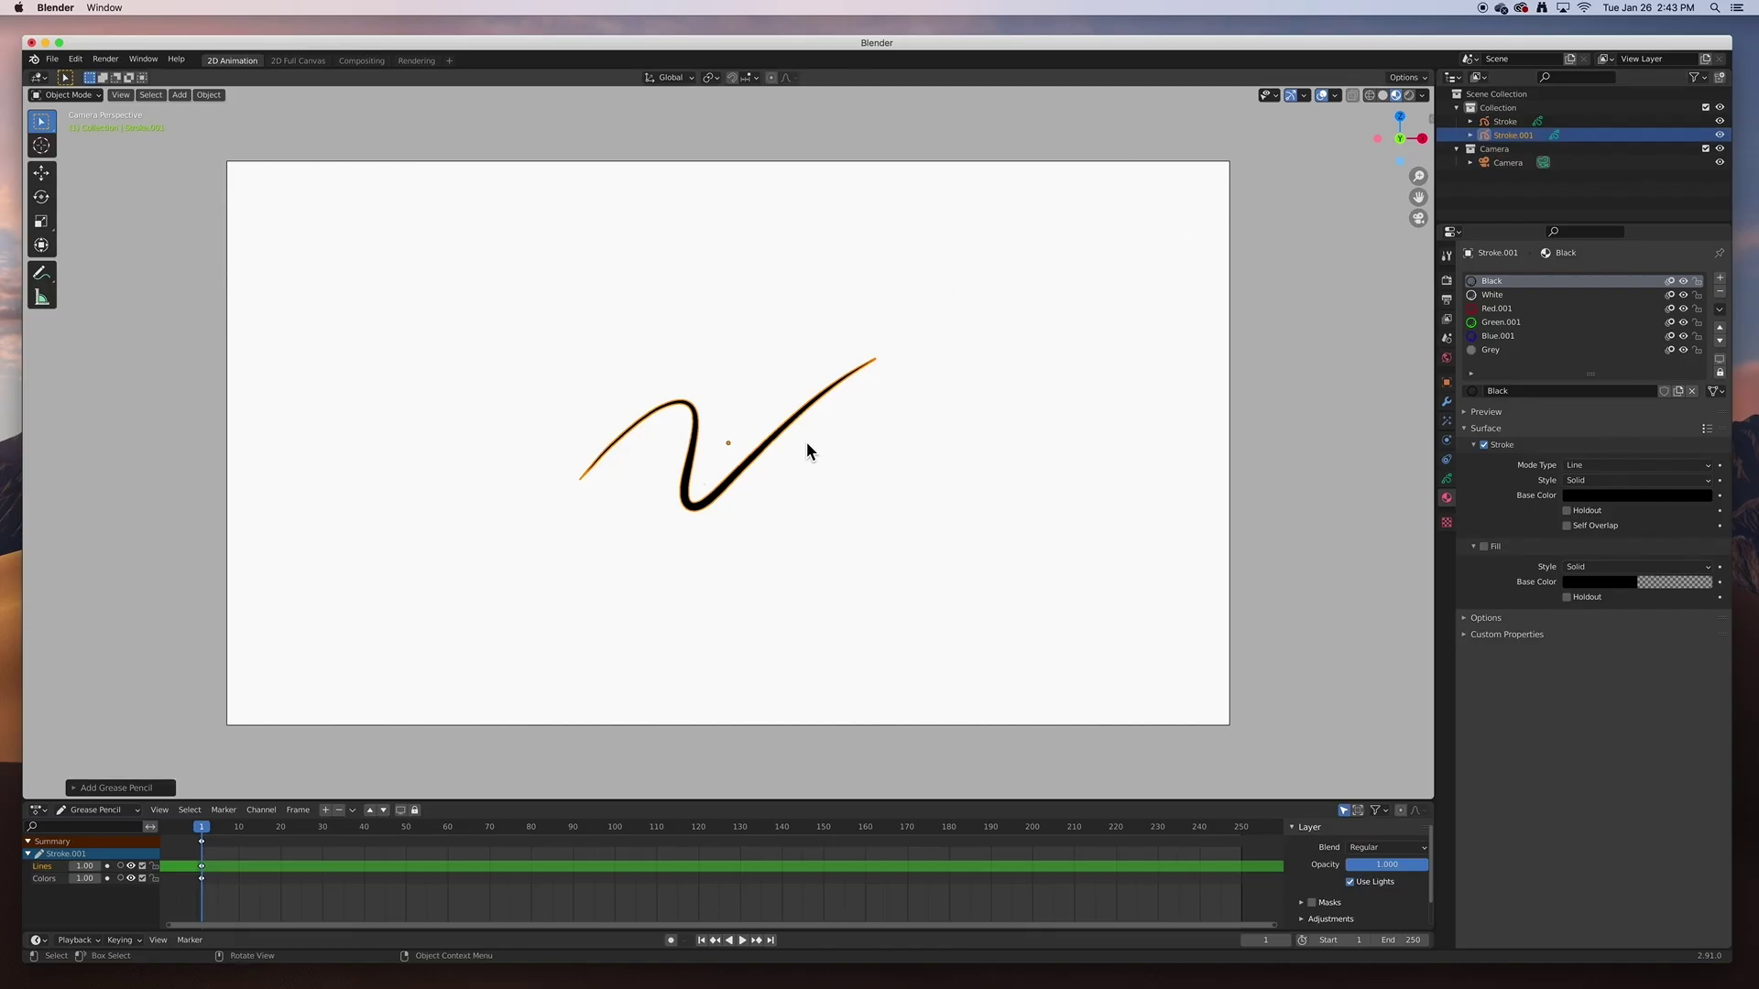
- Delete the default stroke drawing of the new Stroke.001 object in Edit Mode, keeping the object itself
left_click(68, 96)
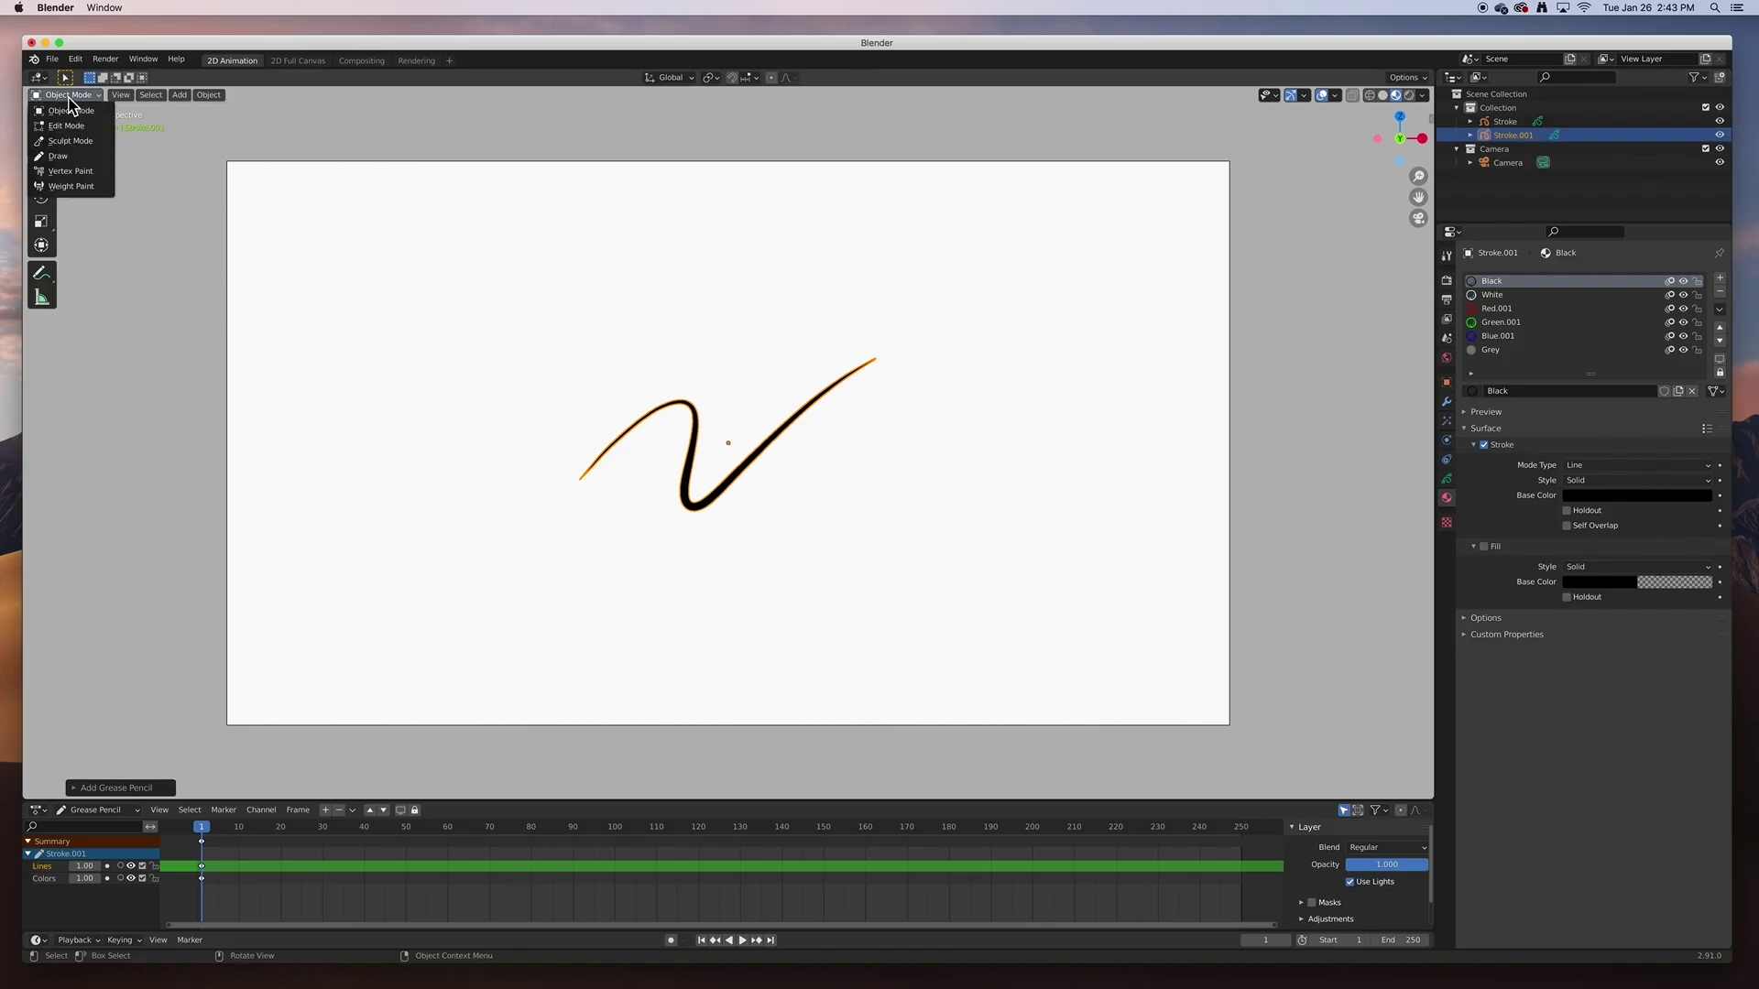
left_click(66, 125)
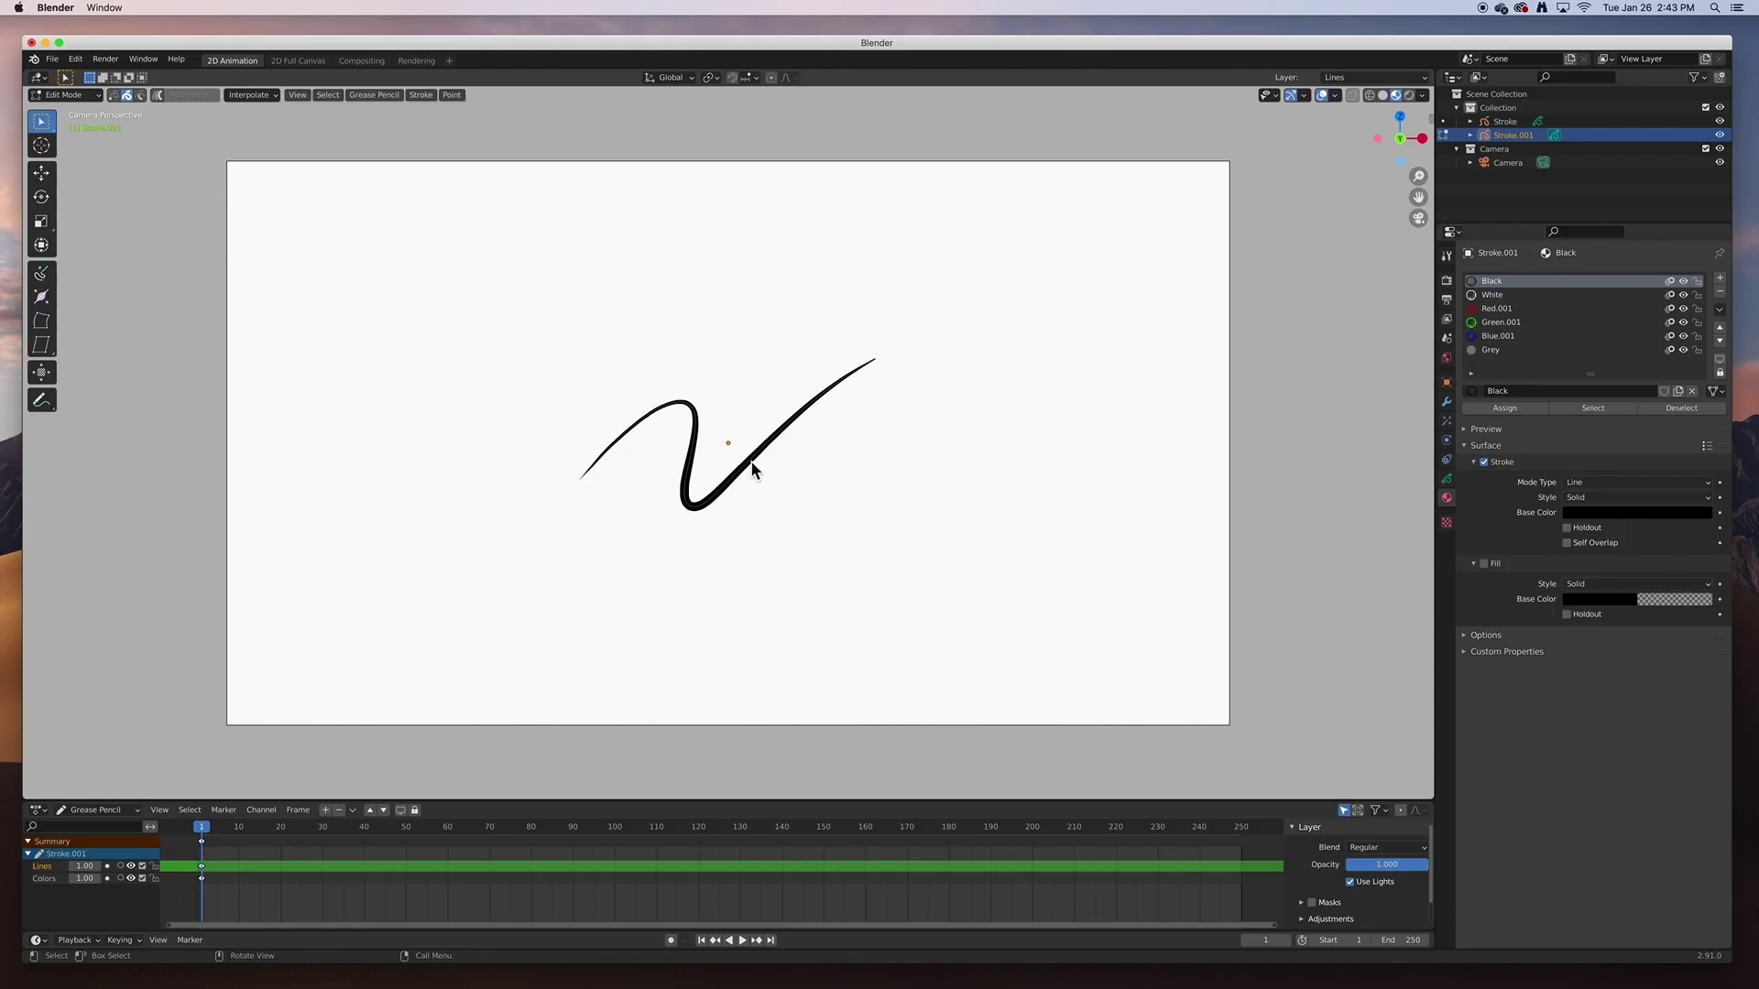
right_click(752, 464)
key("x")
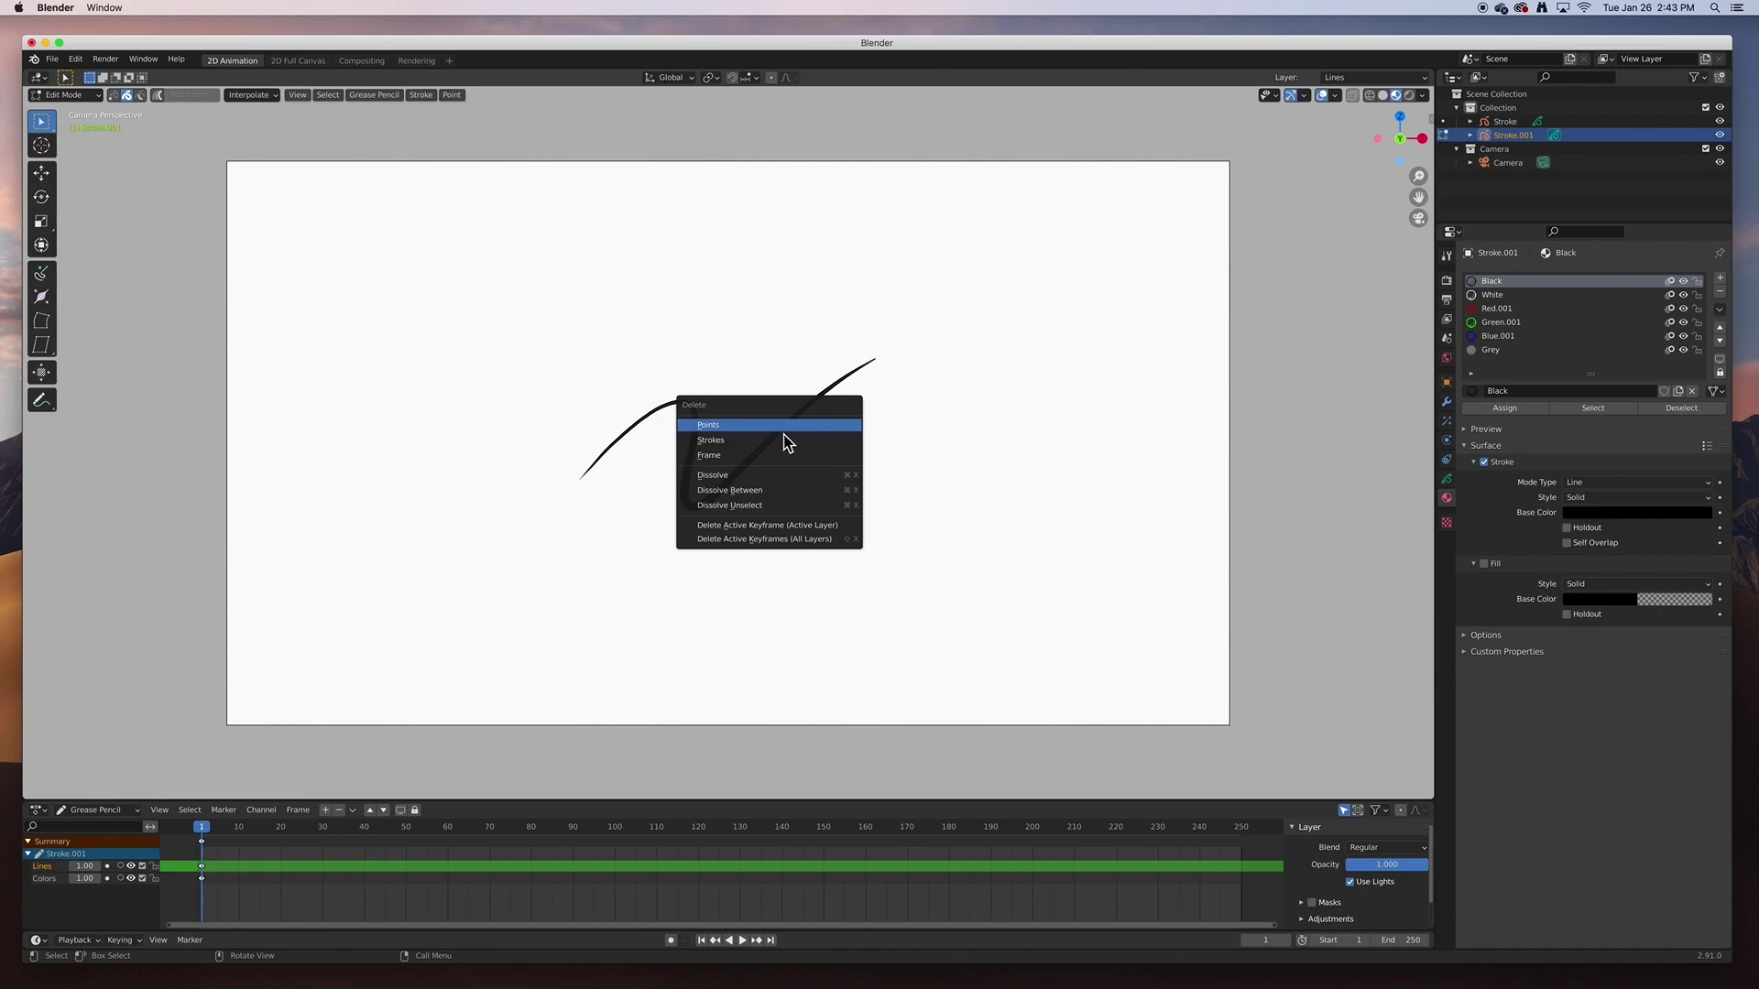
left_click(760, 446)
left_click(1505, 122)
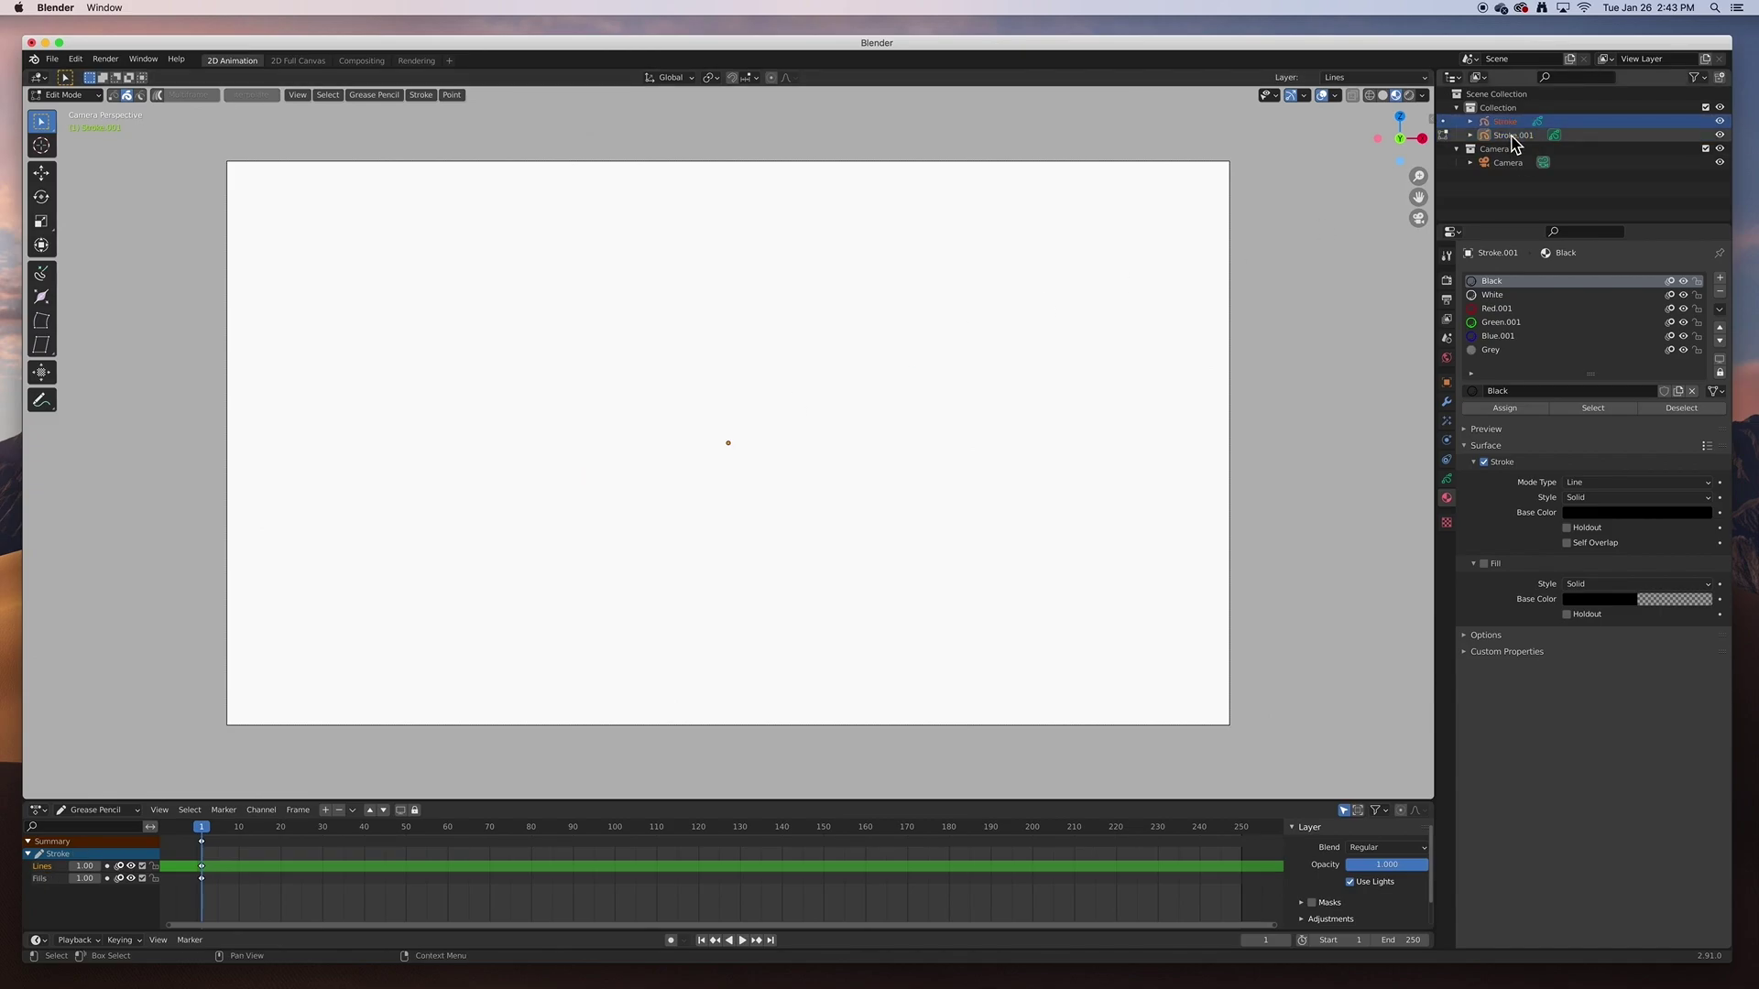
left_click(1511, 135)
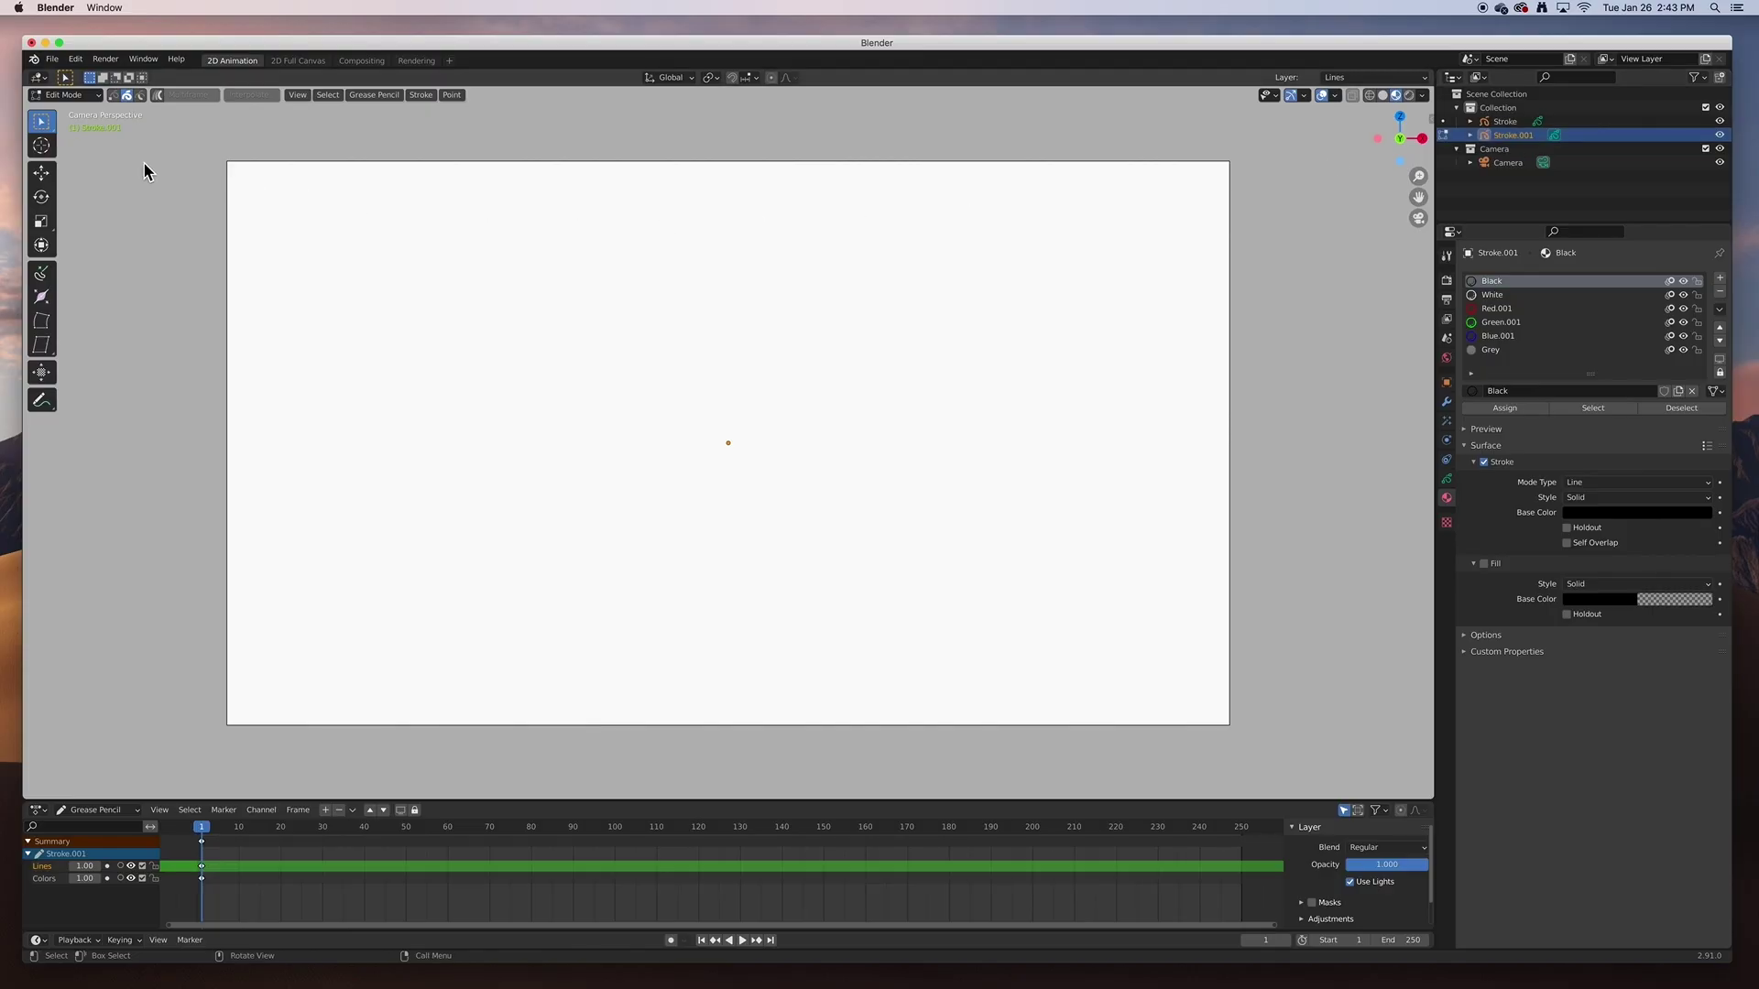
- Return to Object Mode and add another Grease Pencil object of the Stroke type
left_click(81, 96)
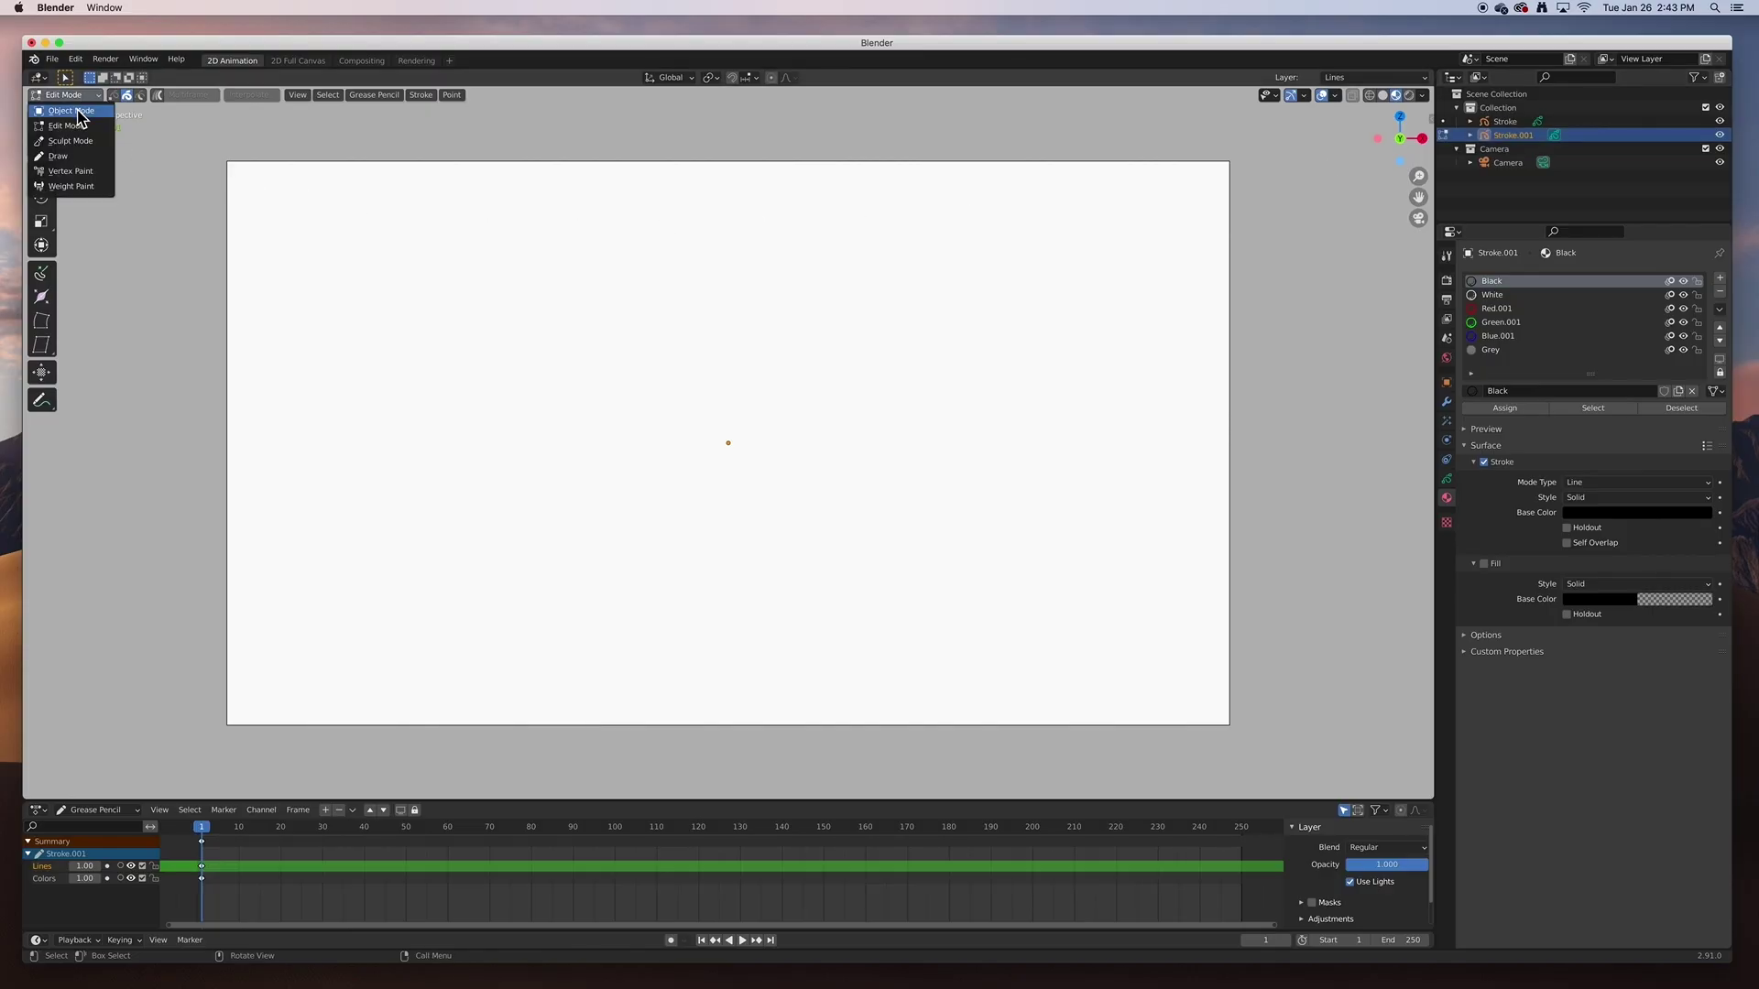
left_click(75, 114)
left_click(145, 184)
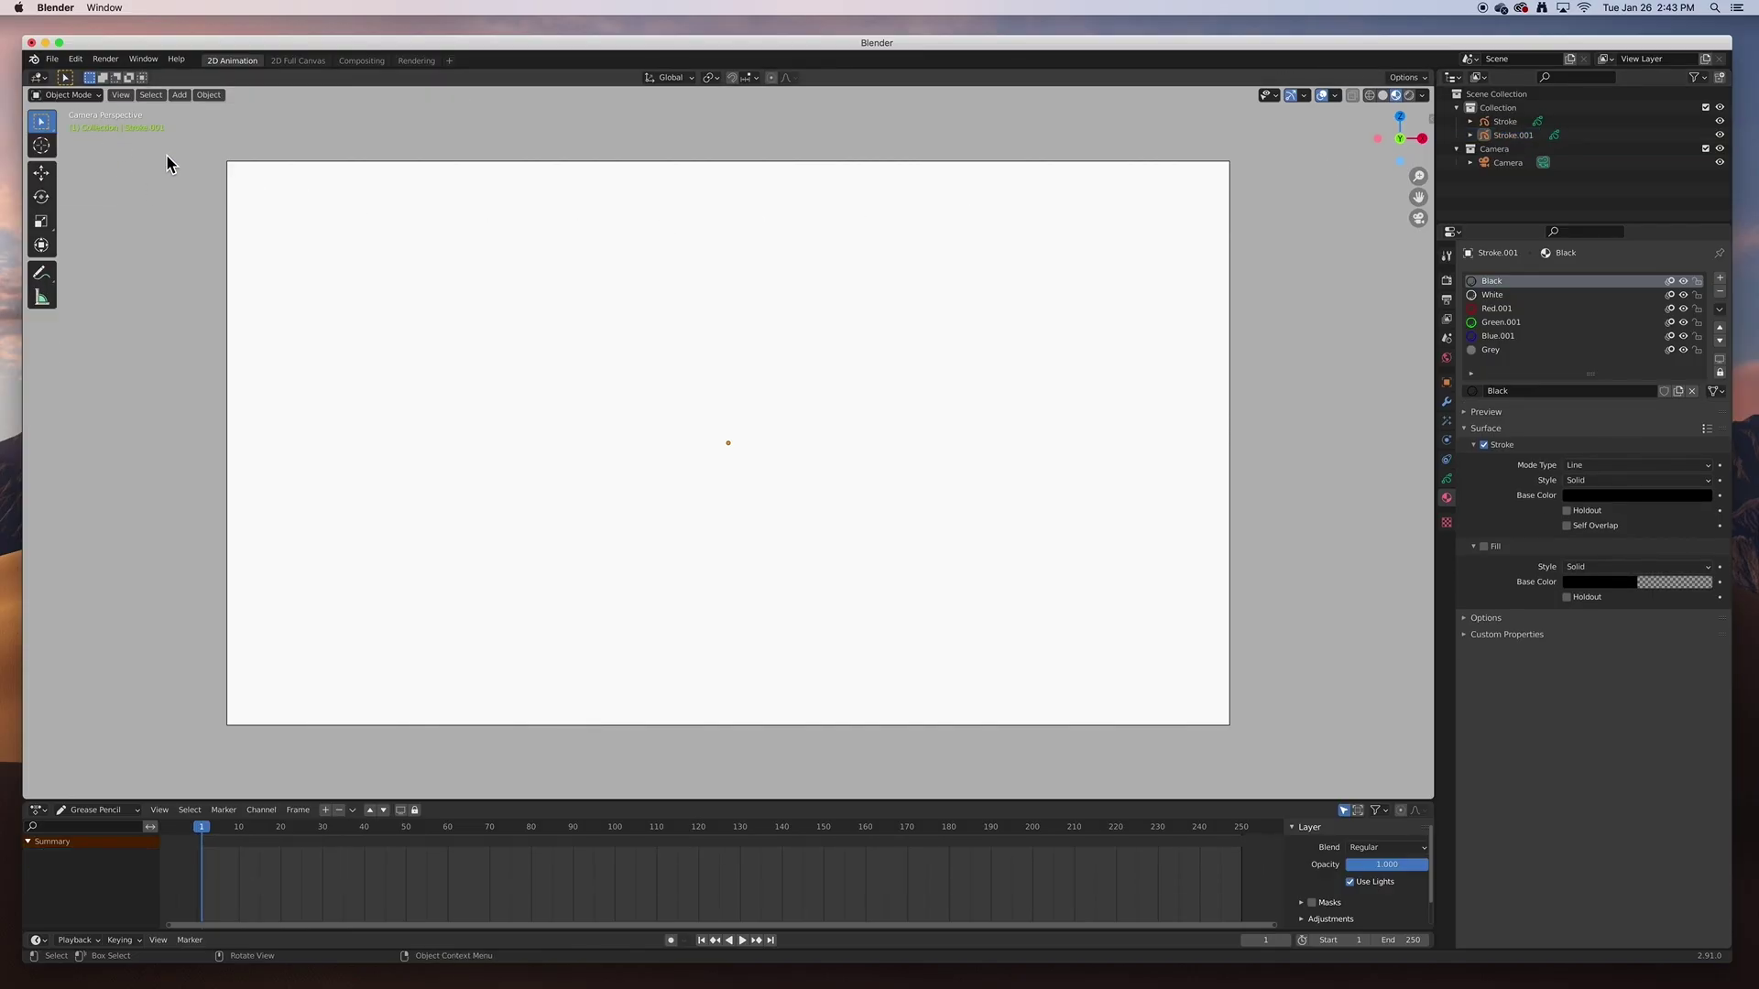
left_click(179, 96)
mouse_move(206, 194)
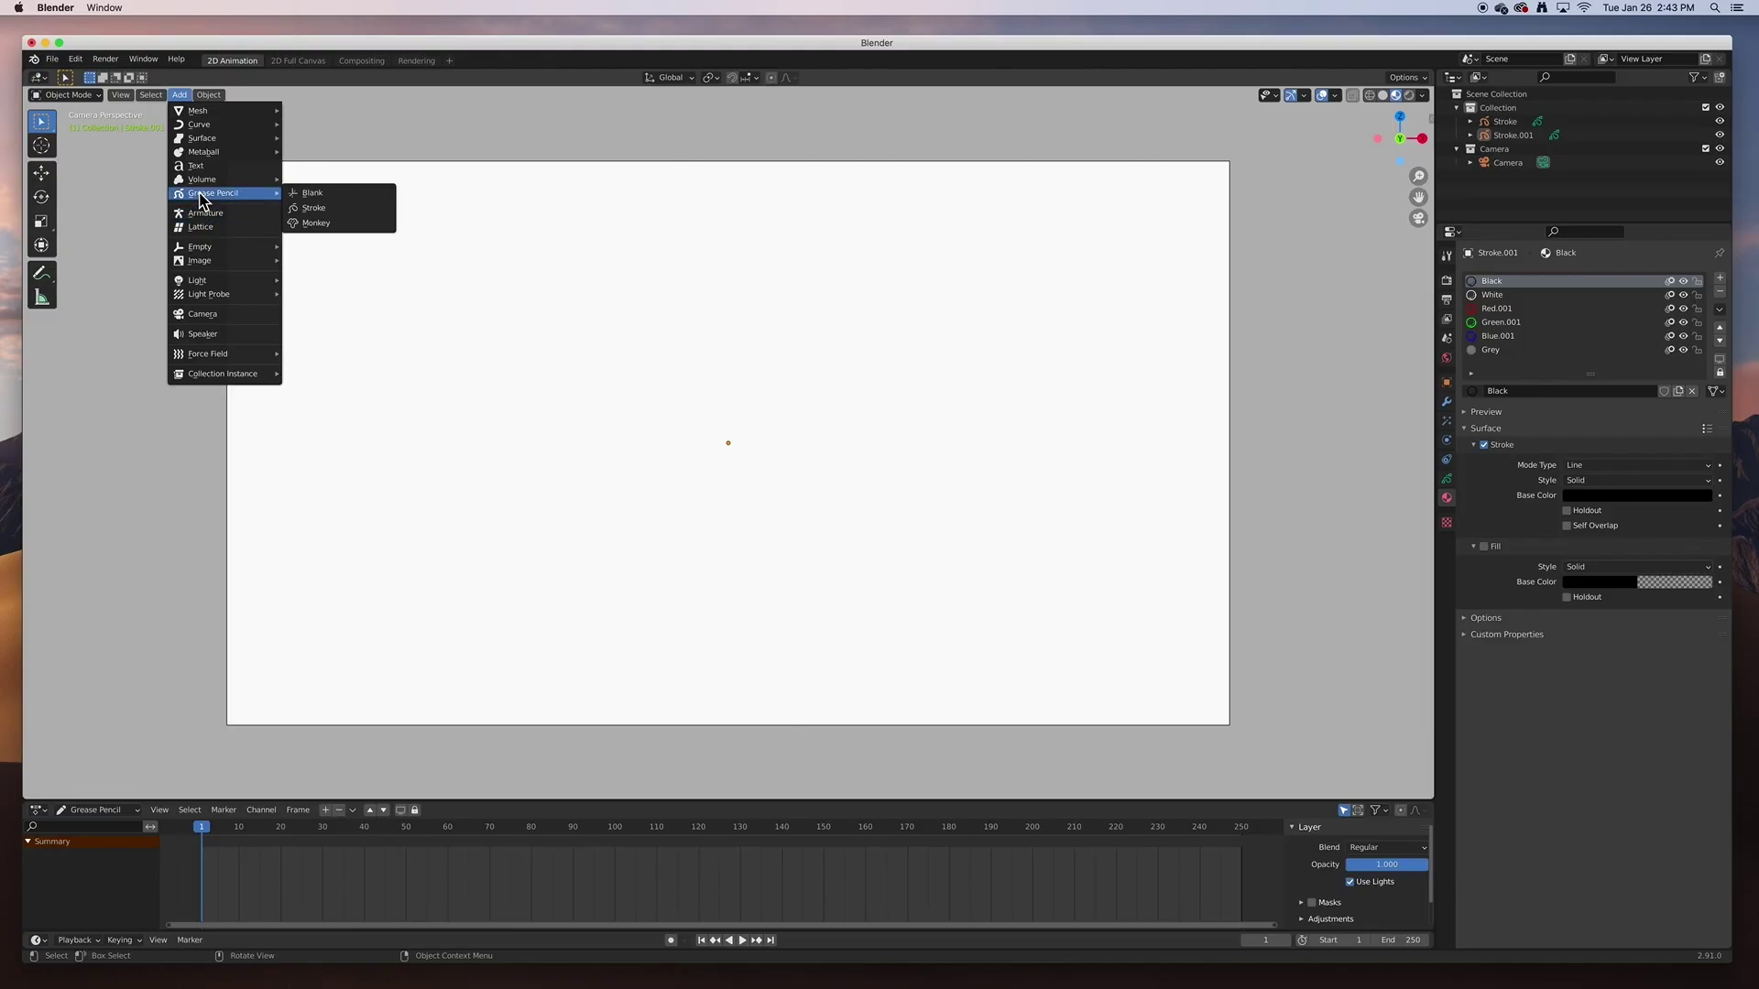
left_click(316, 208)
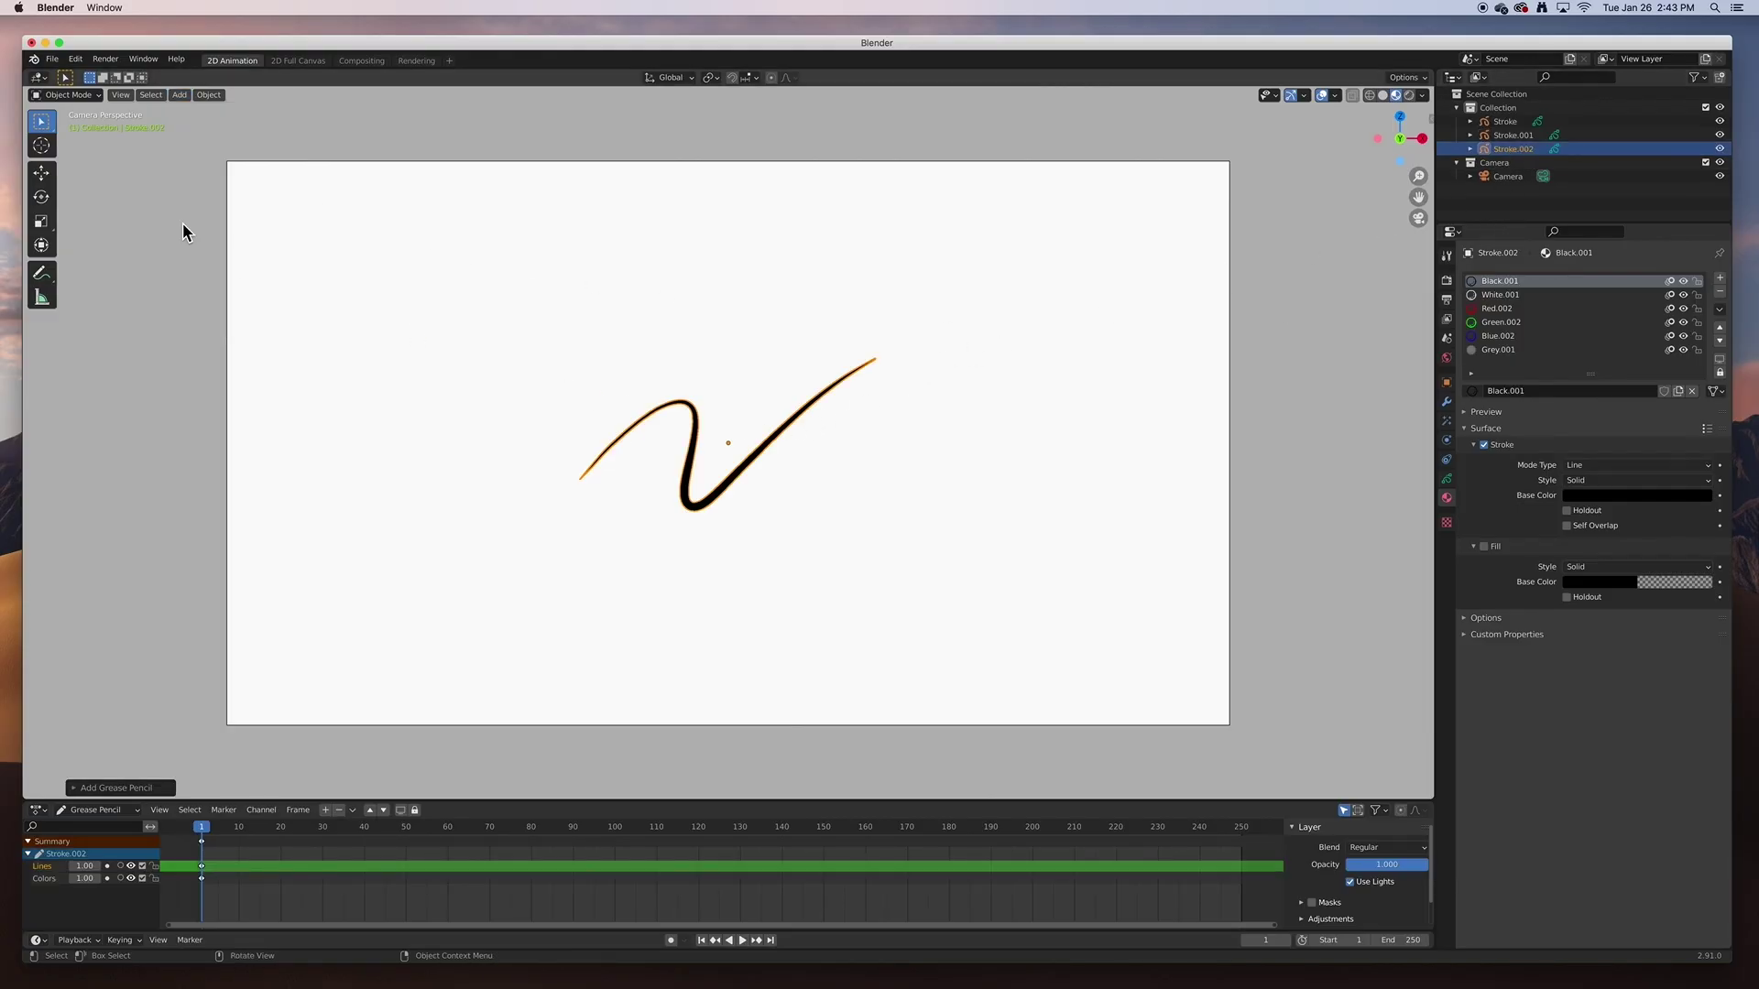
- Delete the default stroke drawing of the Stroke.002 object in Edit Mode
left_click(79, 95)
left_click(78, 133)
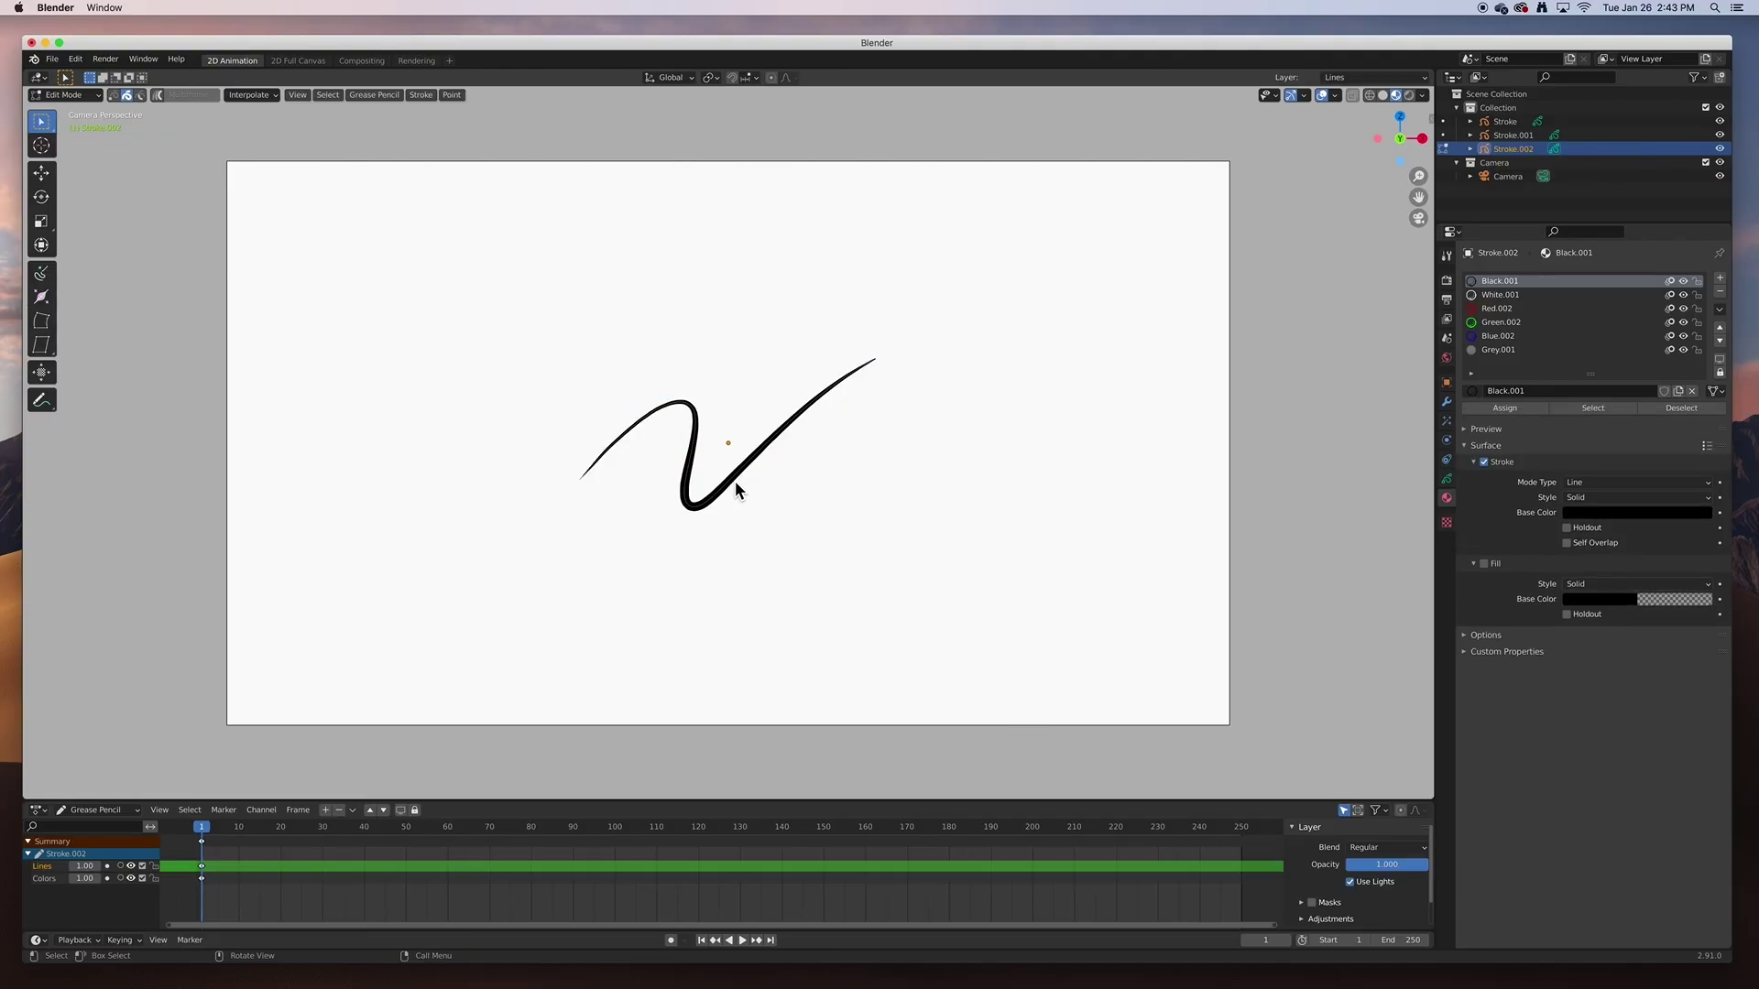
key("x")
left_click(731, 485)
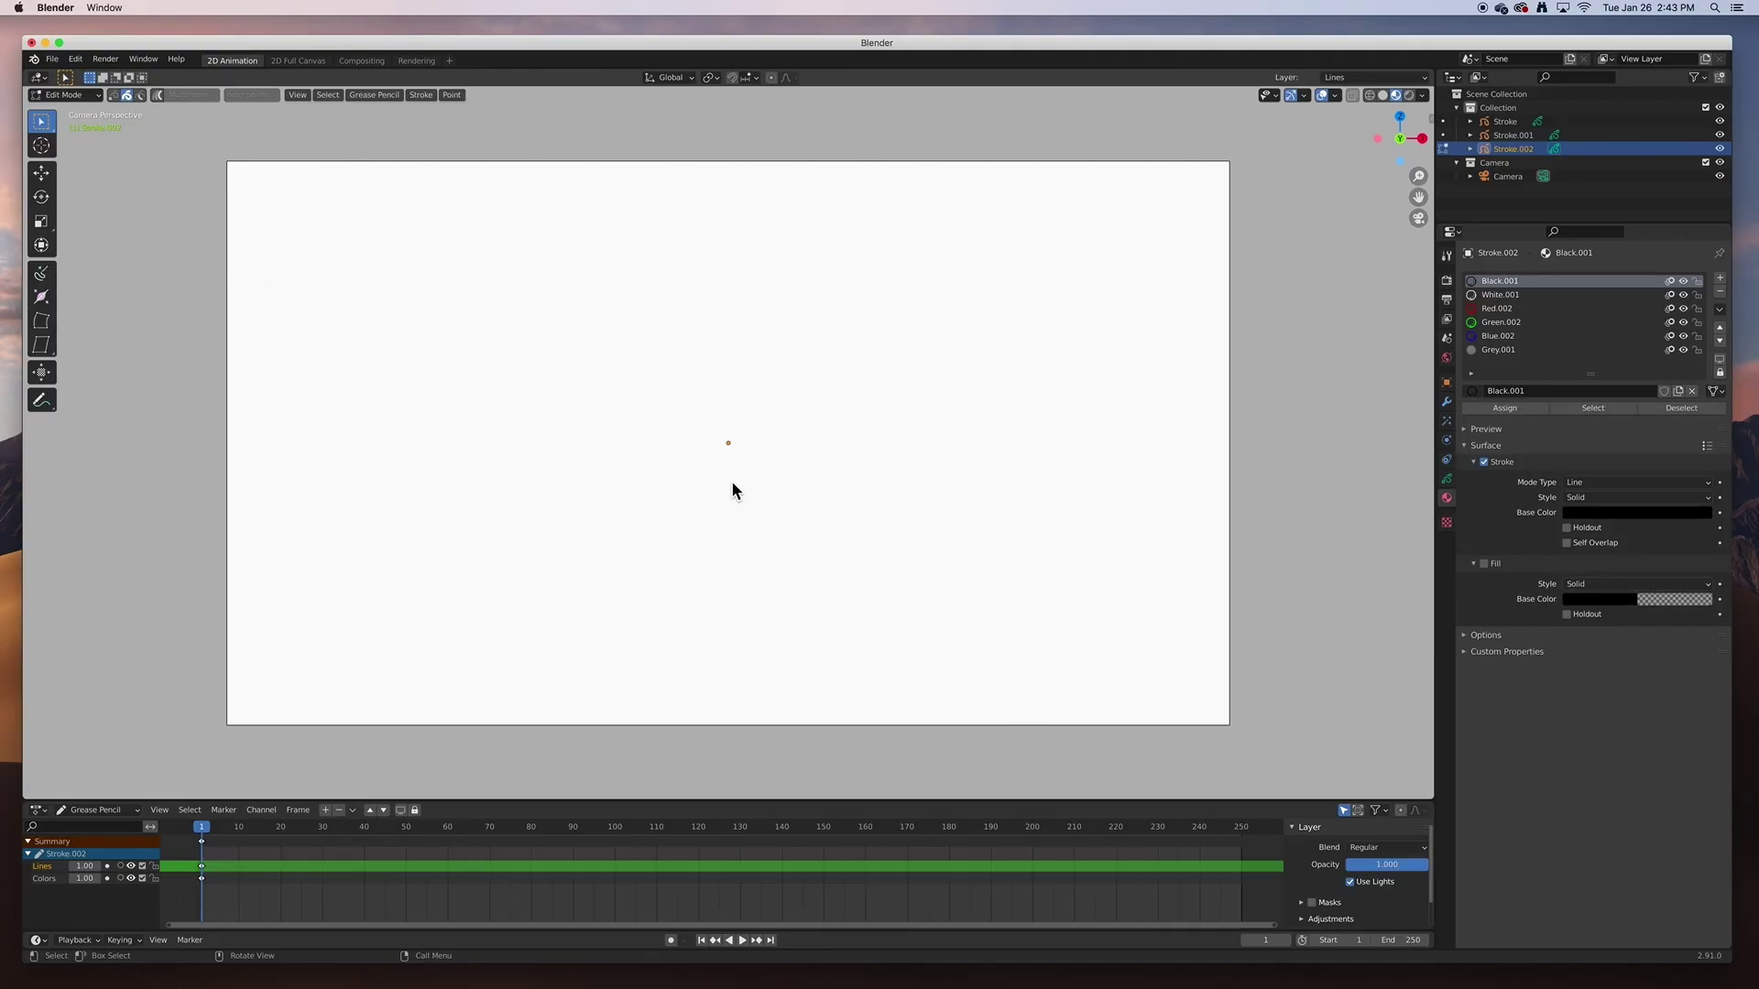
left_click(1505, 122)
left_click(1509, 148)
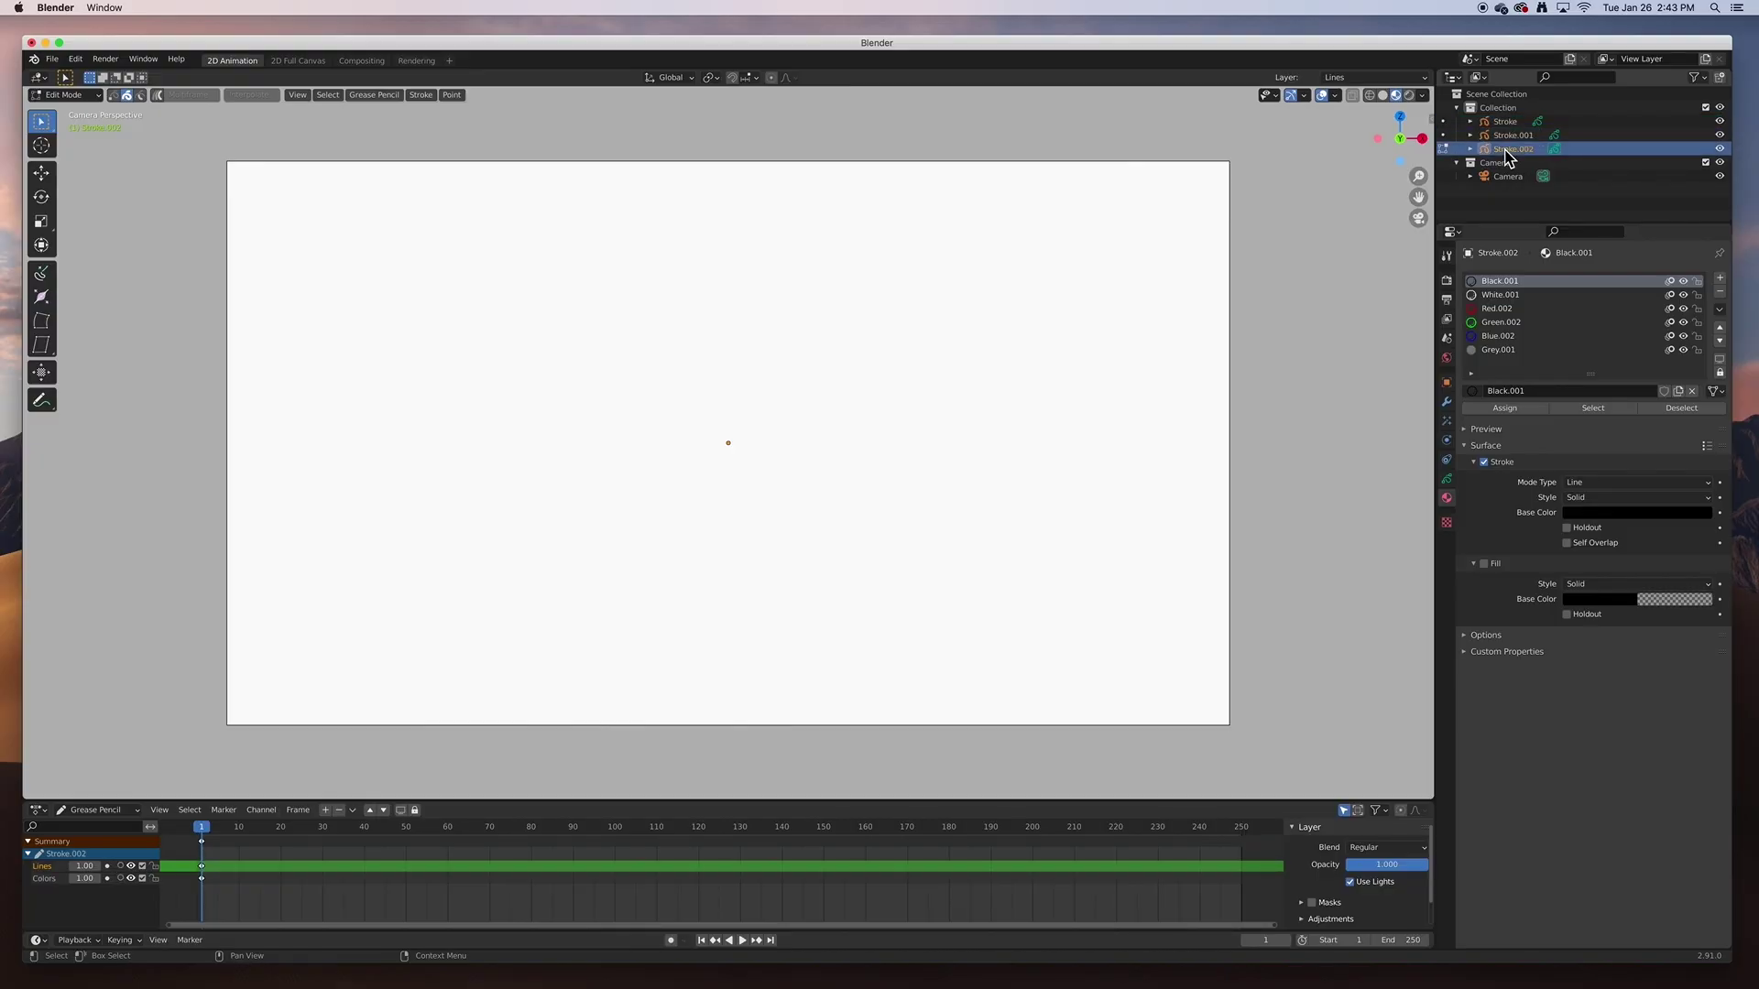
key("Up")
key("Up")
left_click(1507, 137)
left_click(1508, 148)
left_click(1507, 136)
- Rename the original Stroke object as "Frame Draw"
left_click(1510, 125)
double_click(1506, 124)
type("Fram")
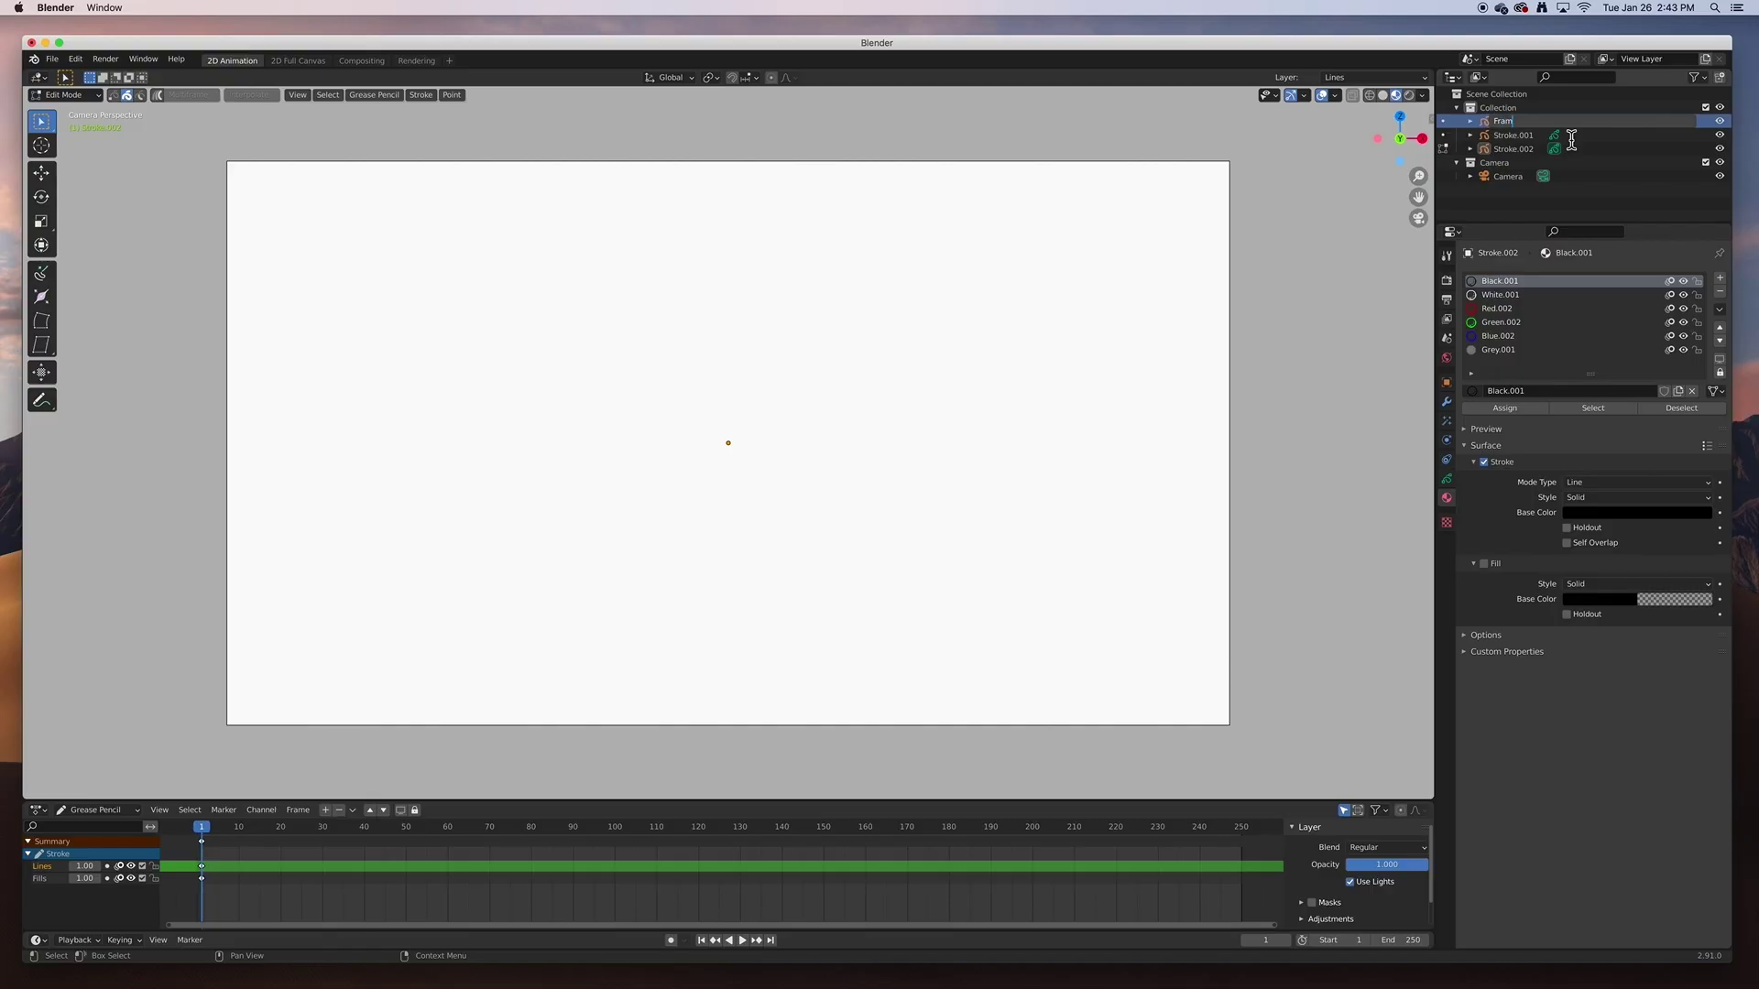
type("e Draw")
key("Return")
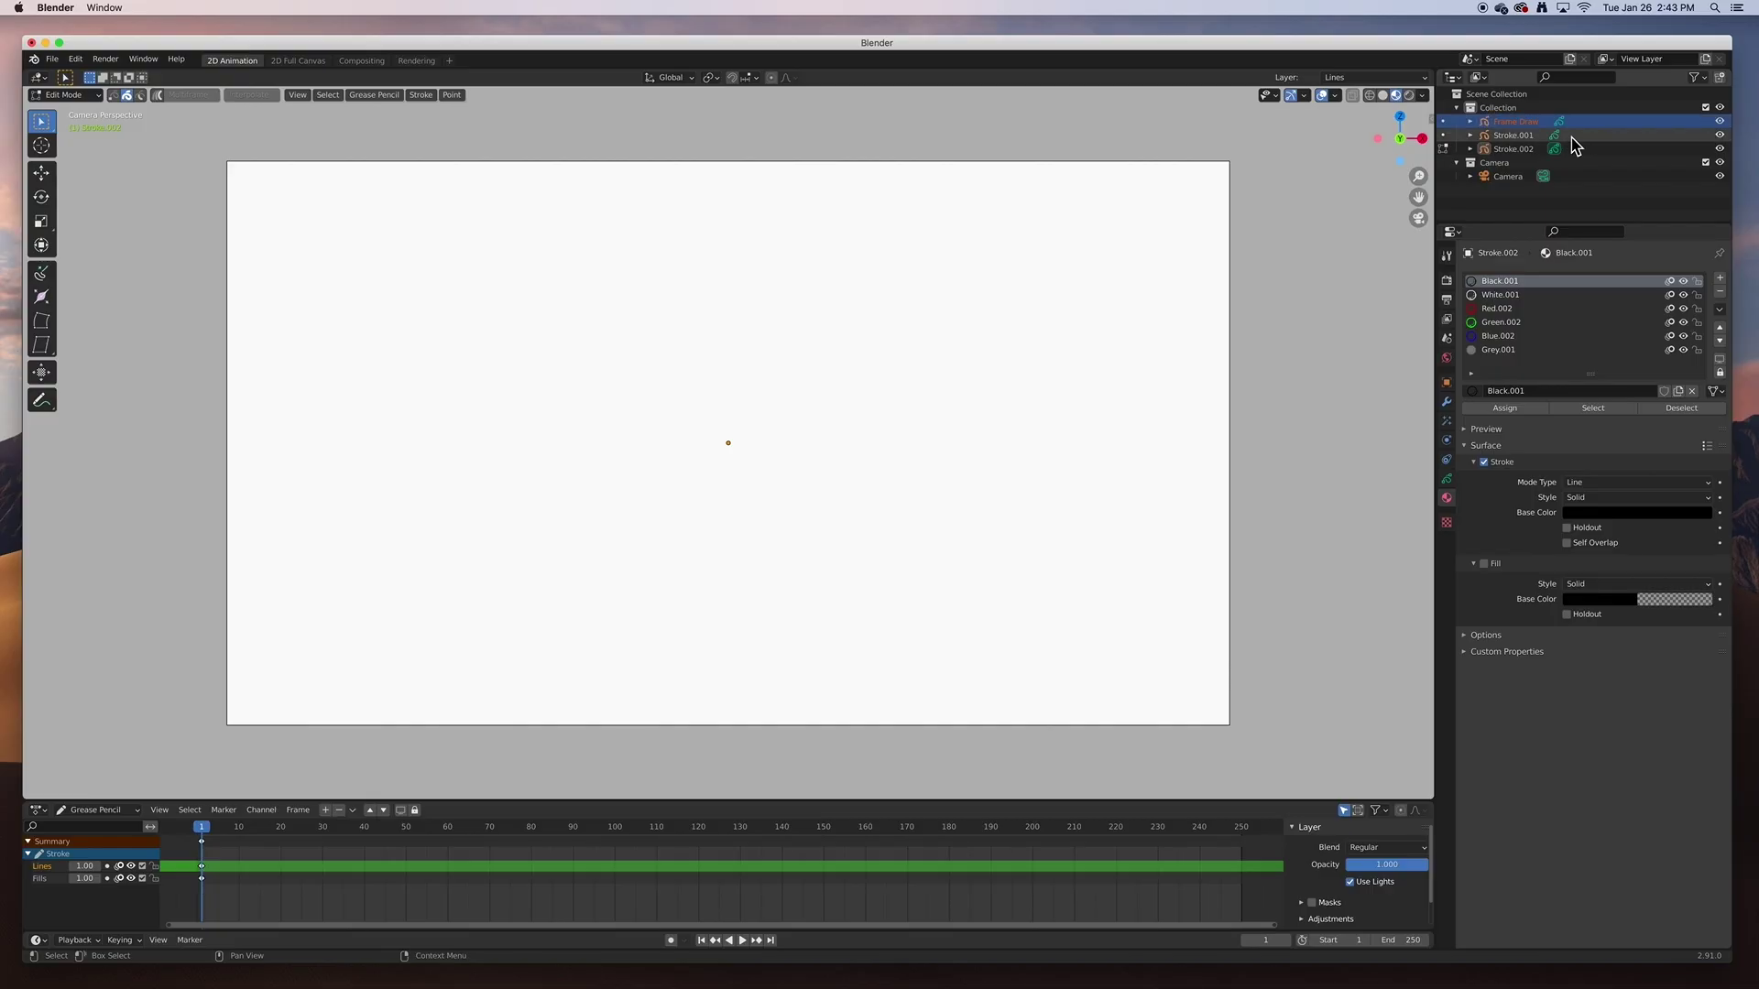
- Rename the Stroke.001 object as "Tween Edit"
left_click(1528, 134)
double_click(1537, 136)
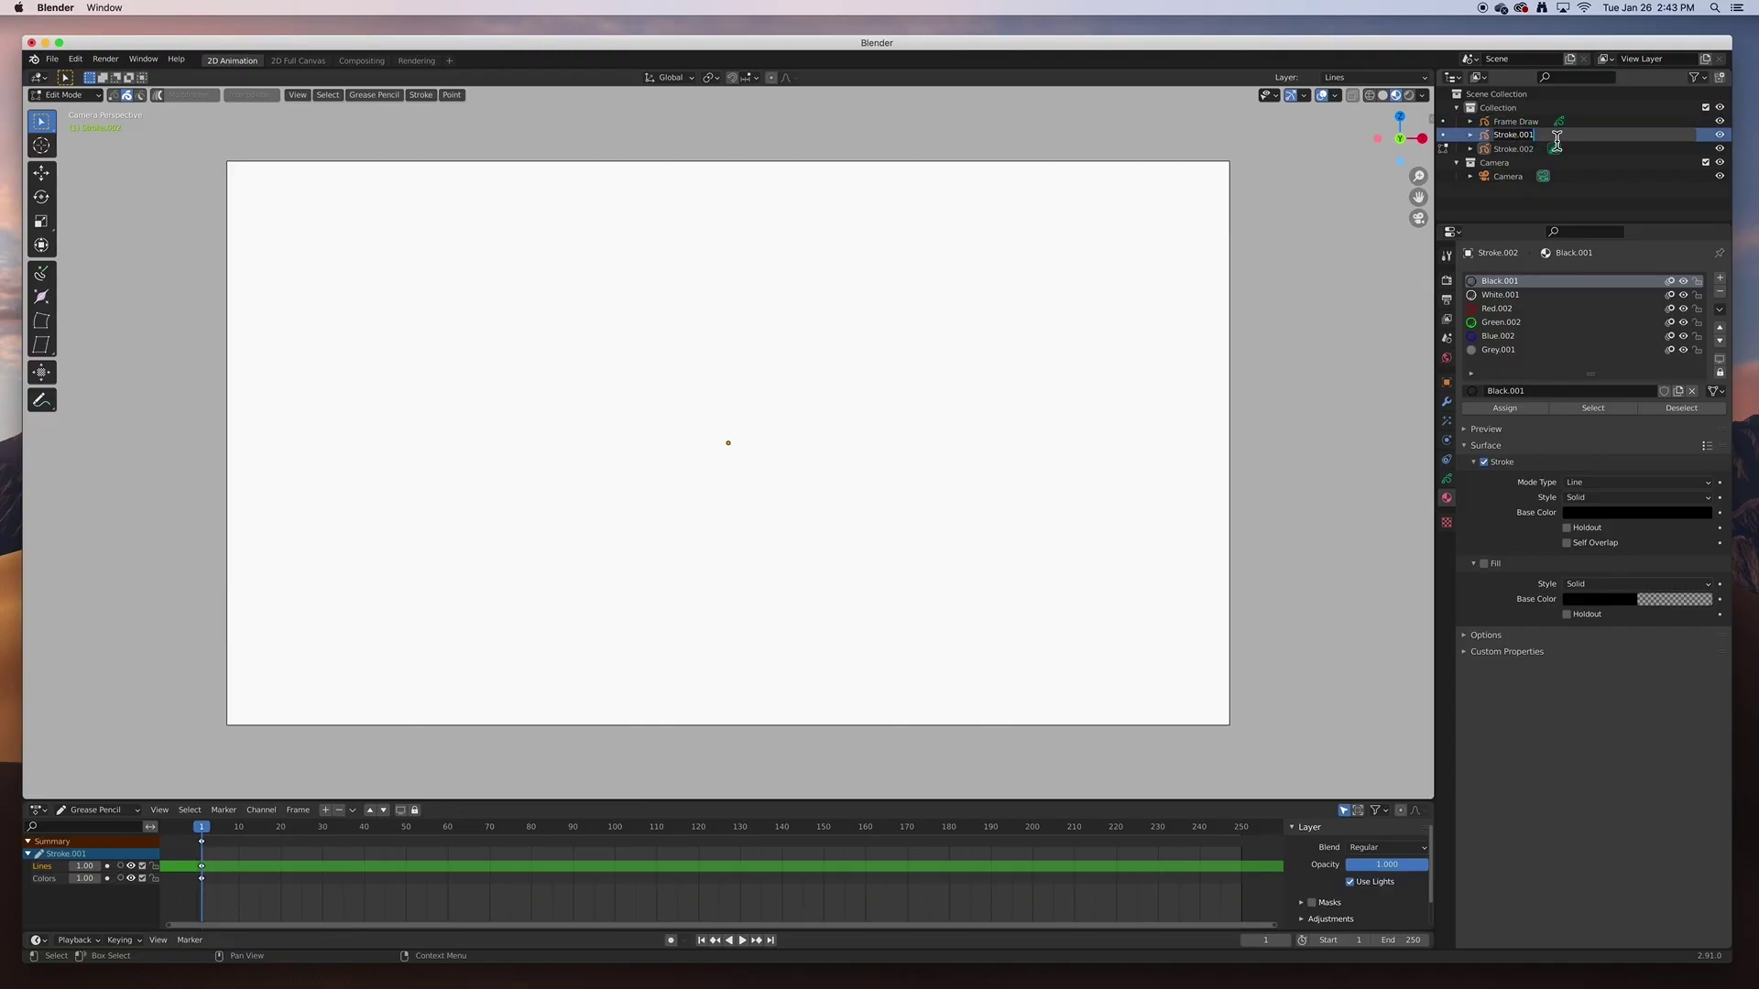
type("Tween Edit")
key("Return")
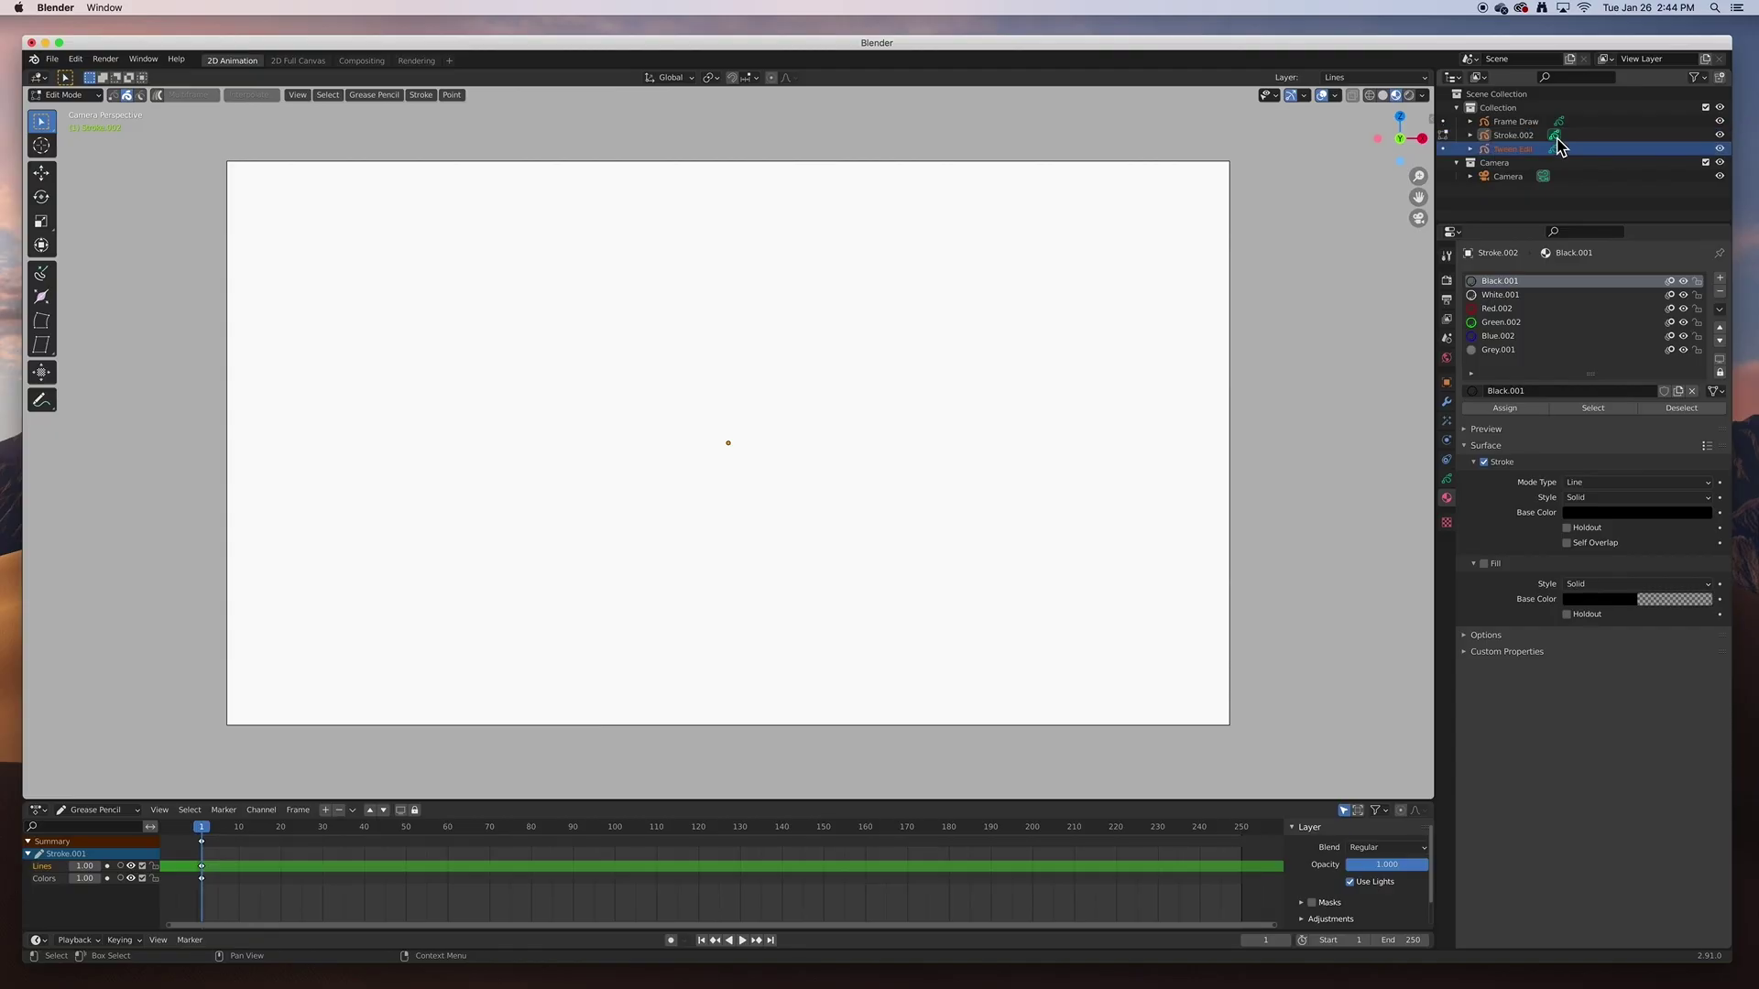
- Rename the Stroke.002 object as "Tween Obj"
left_click(1544, 137)
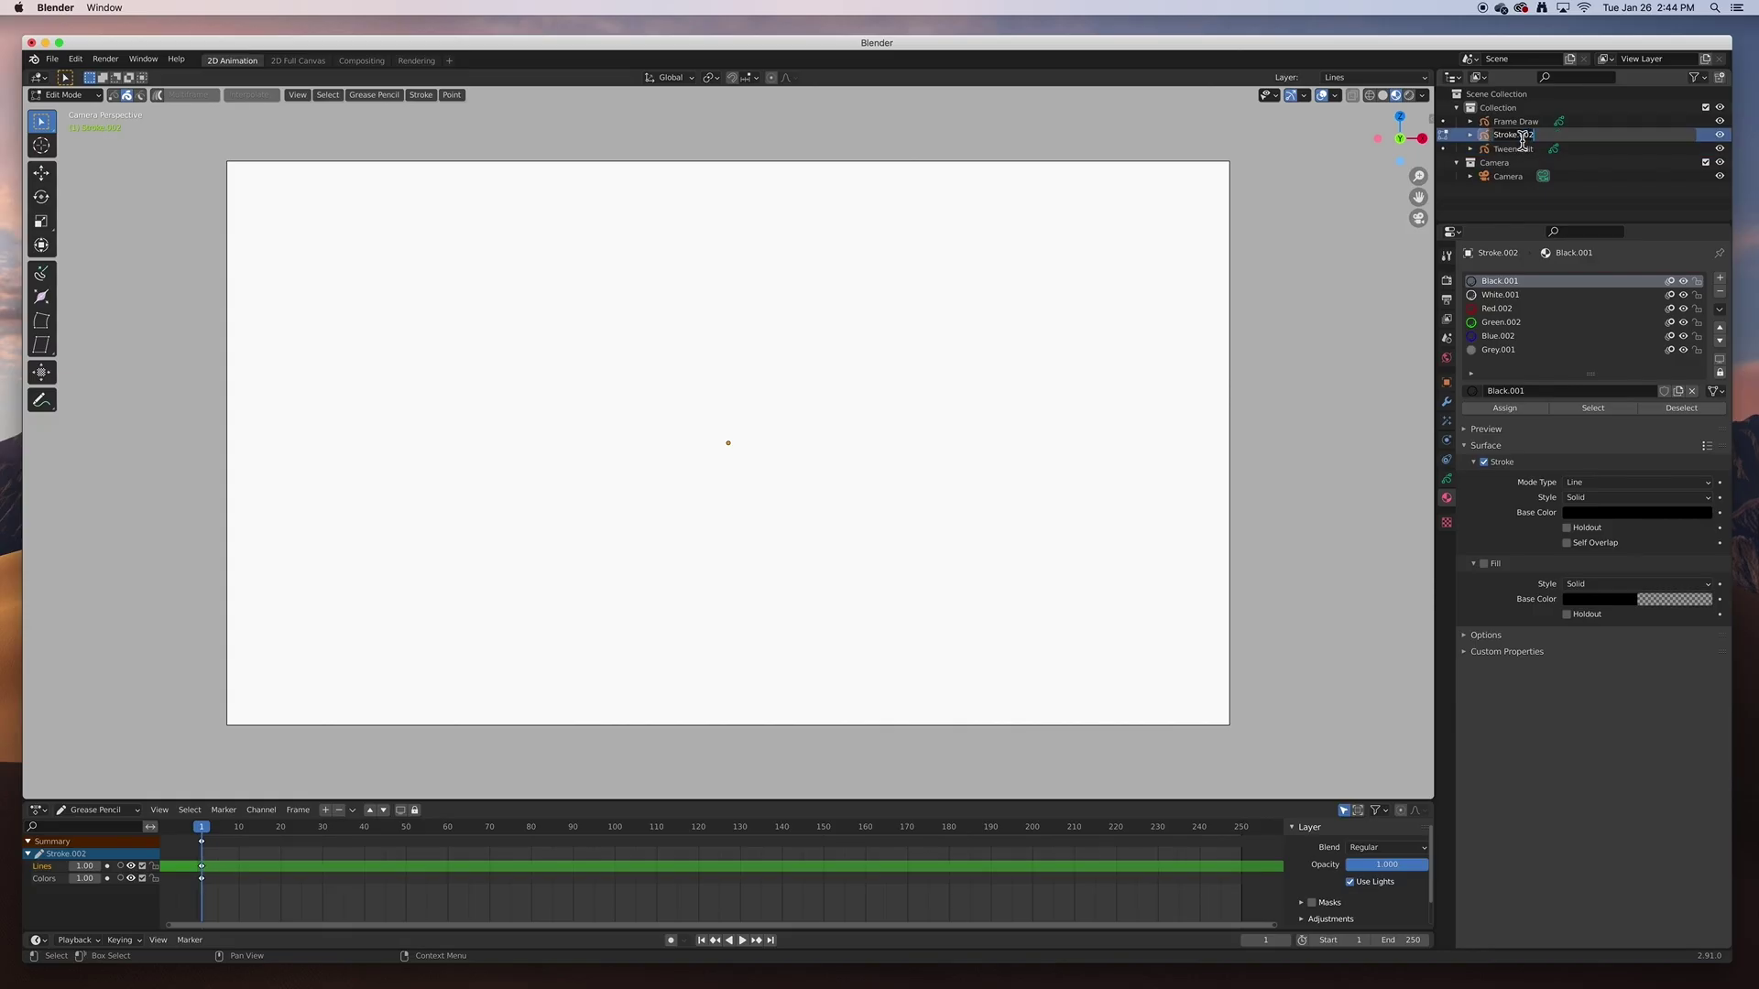
type("Tween Obj")
key("Return")
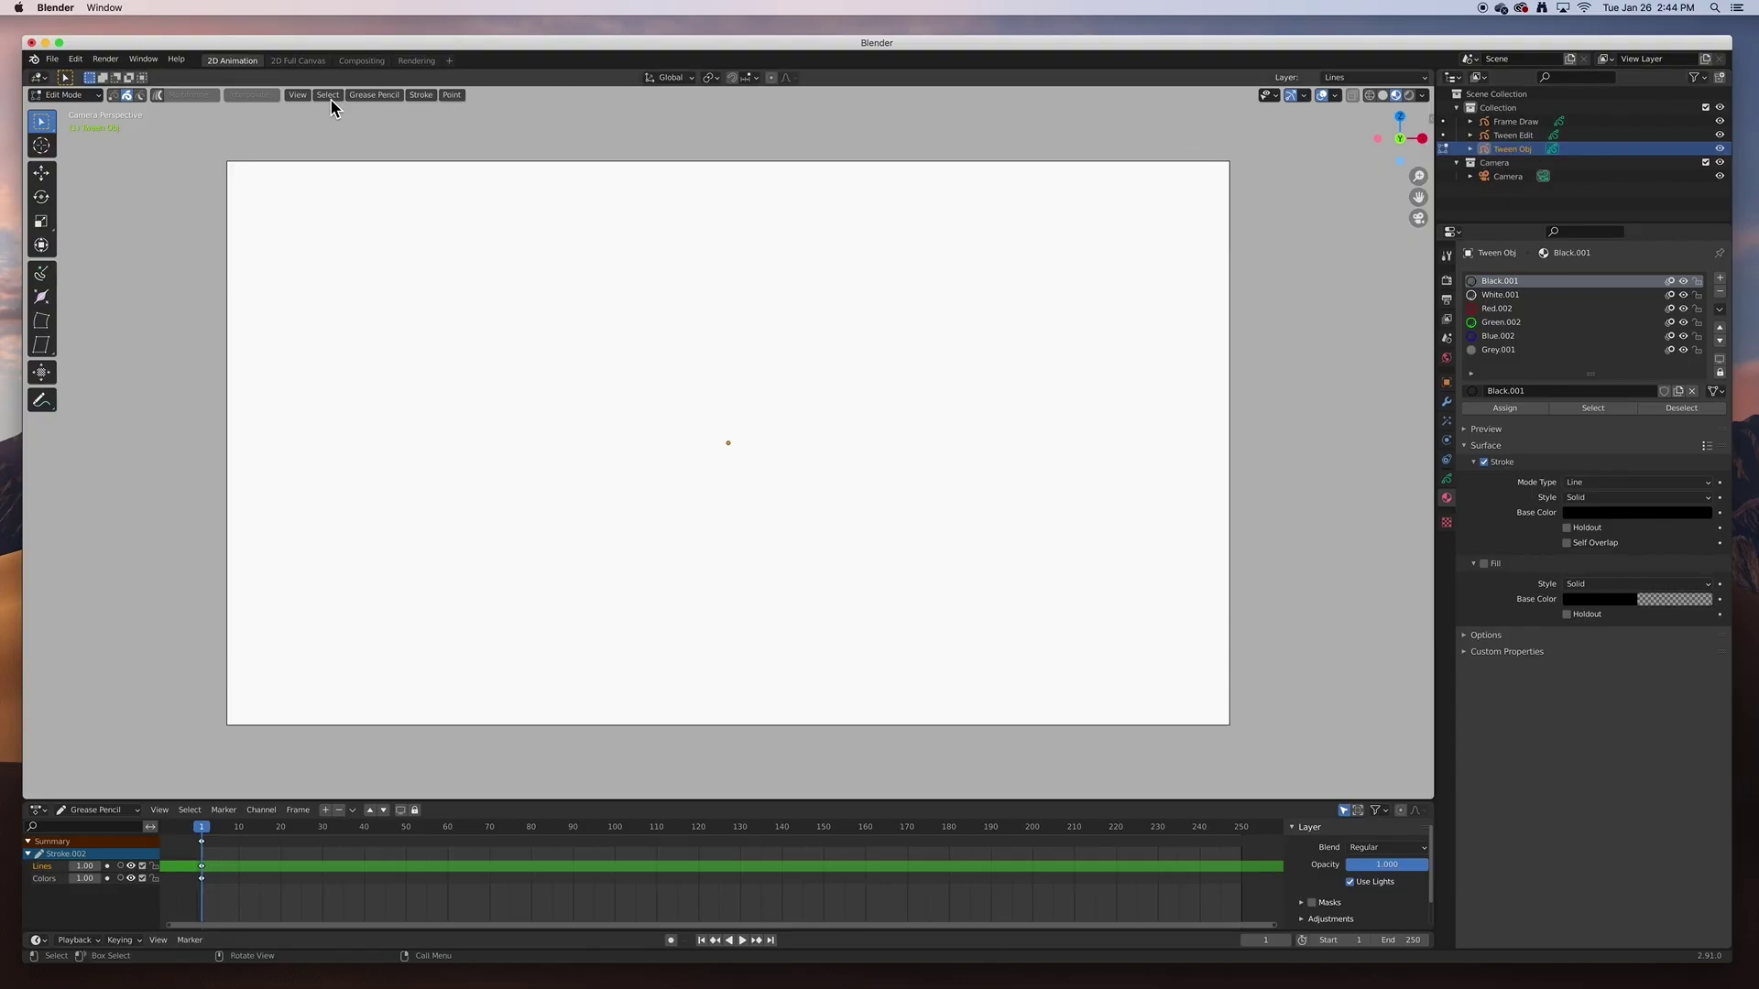
- Take the Tween Obj object out of Edit Mode and put it into Draw mode
left_click(59, 96)
left_click(64, 112)
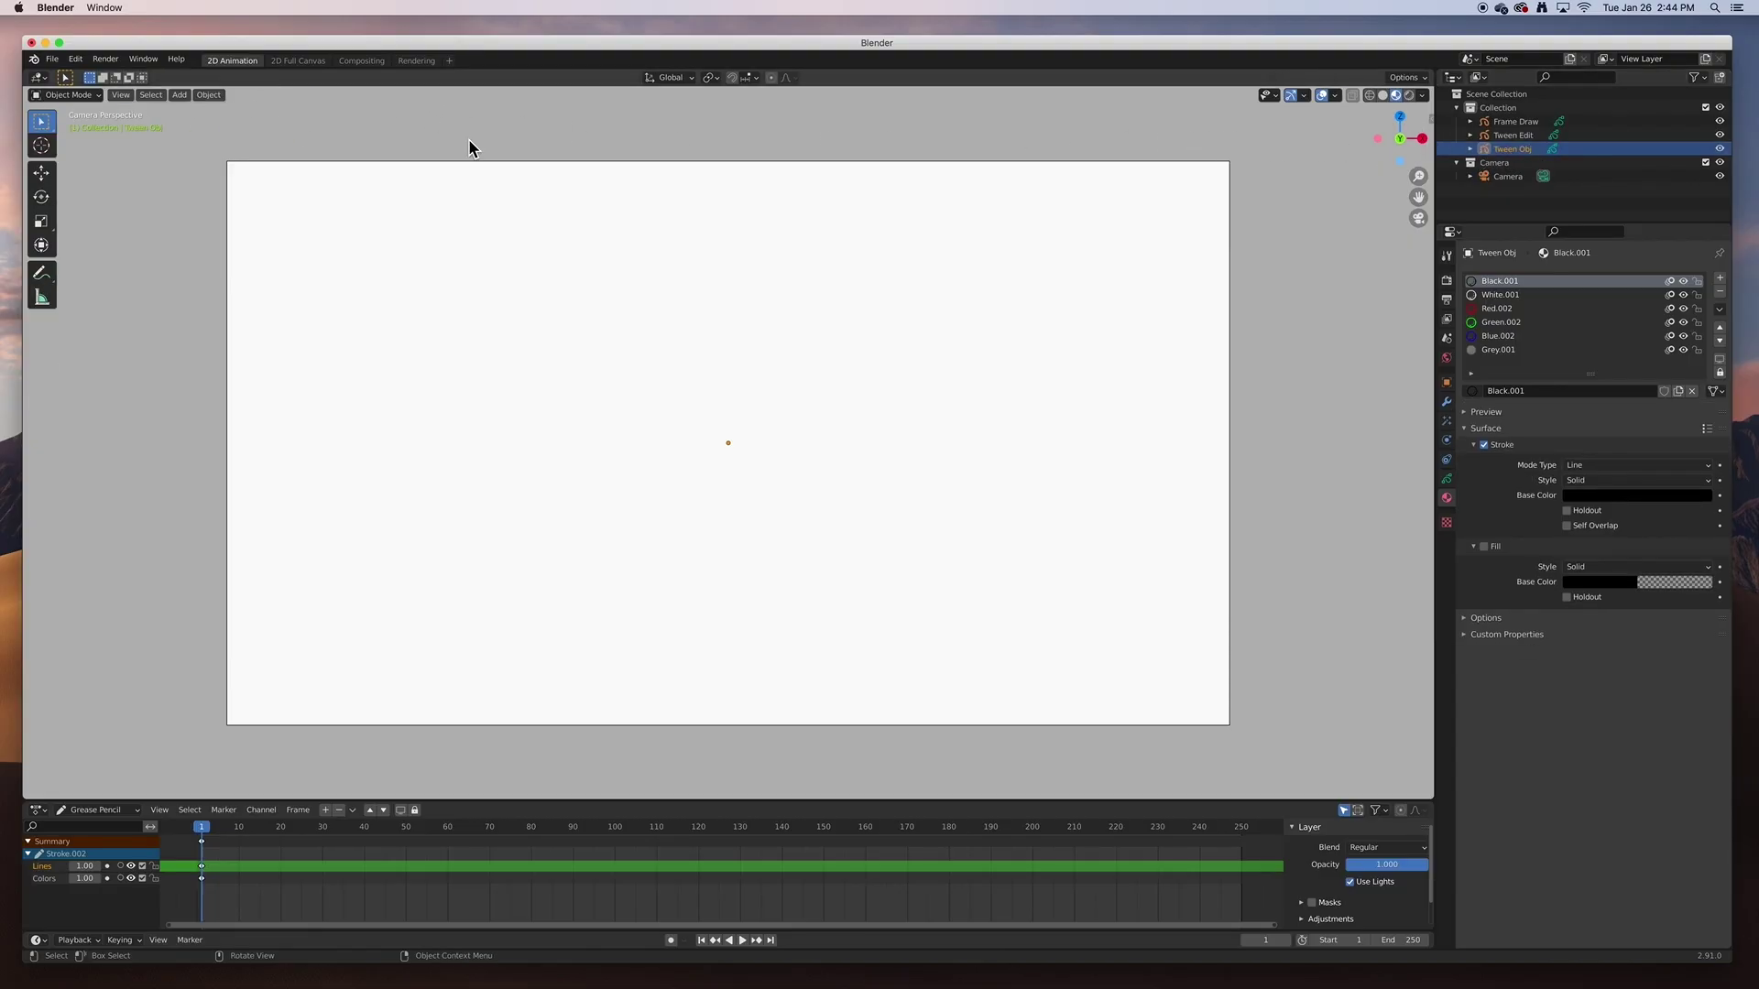
left_click(1337, 159)
left_click(1490, 150)
left_click(60, 95)
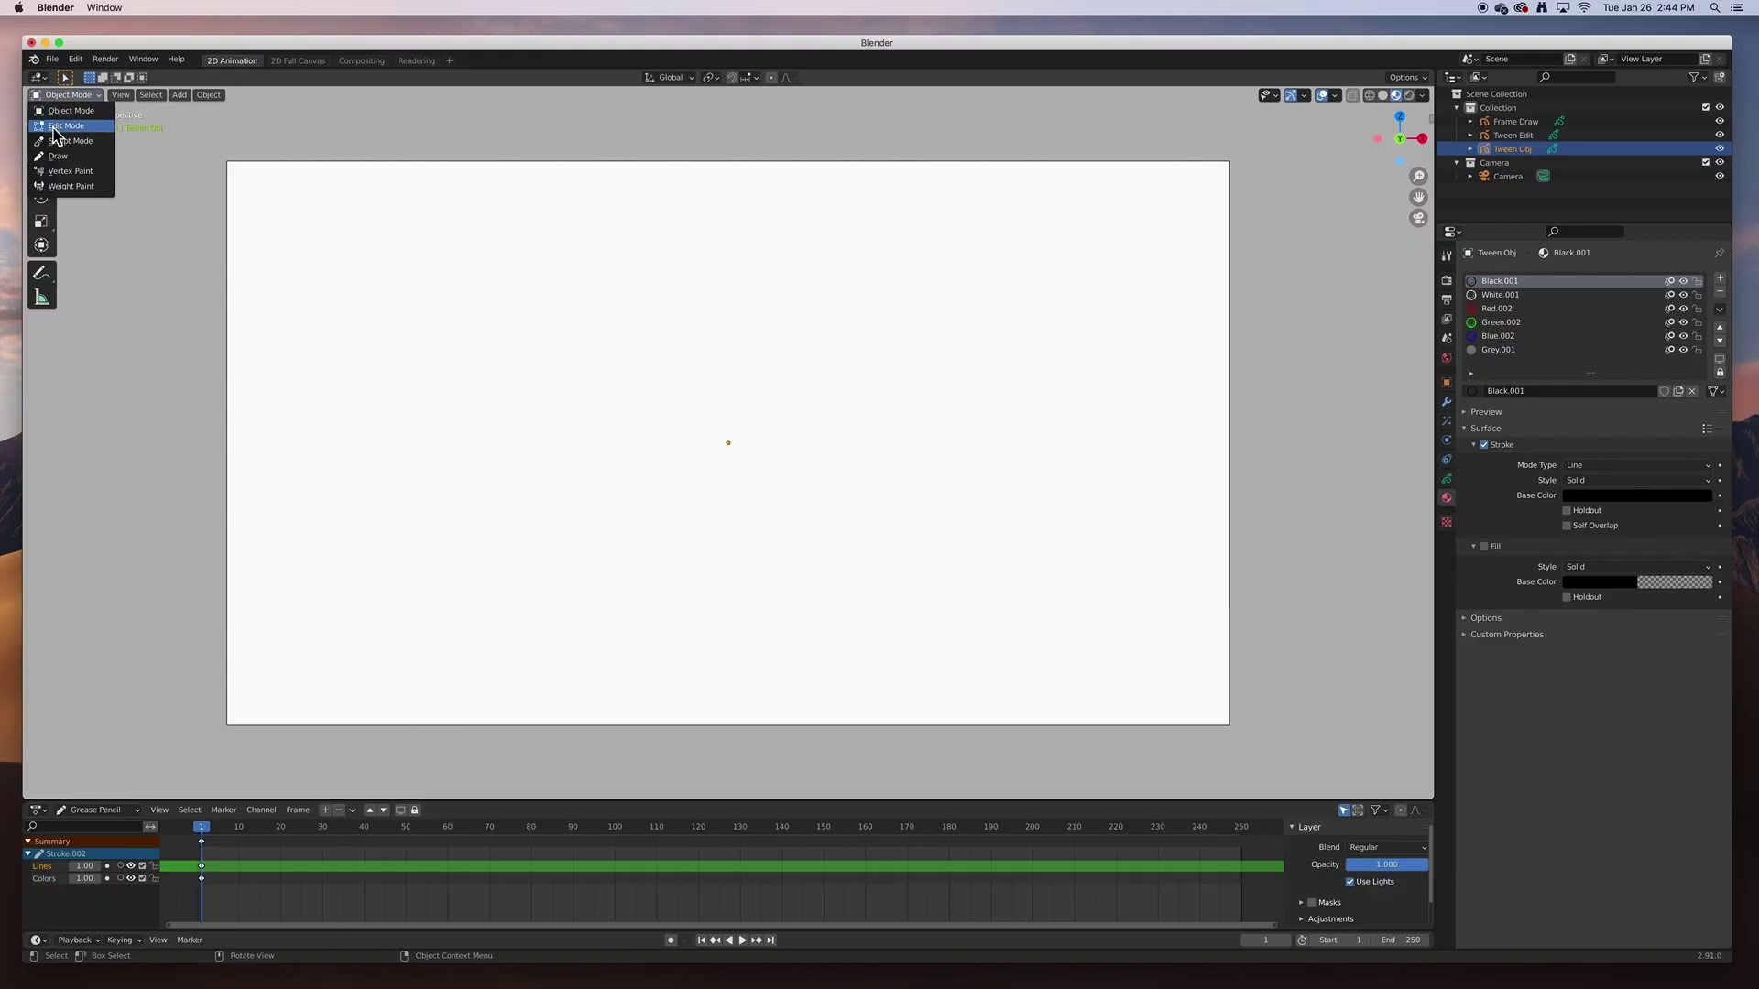
left_click(57, 156)
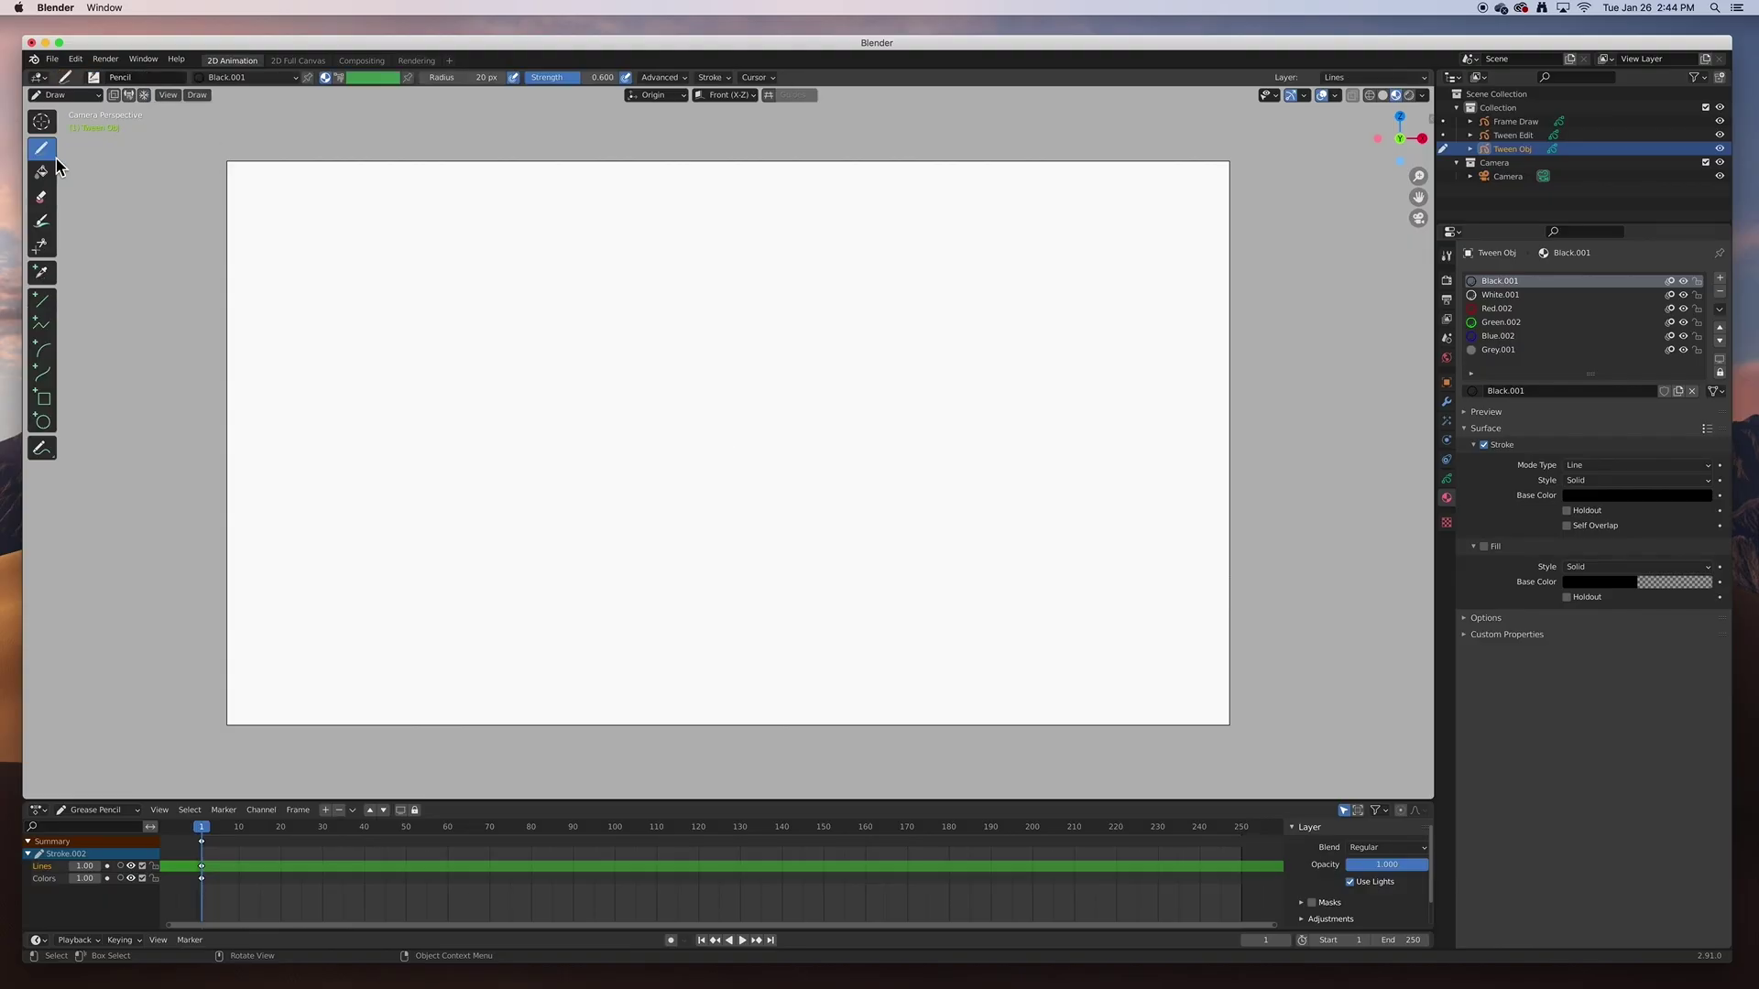
- Activate the Circle drawing tool and choose the Blue.002 material for it
left_click(42, 421)
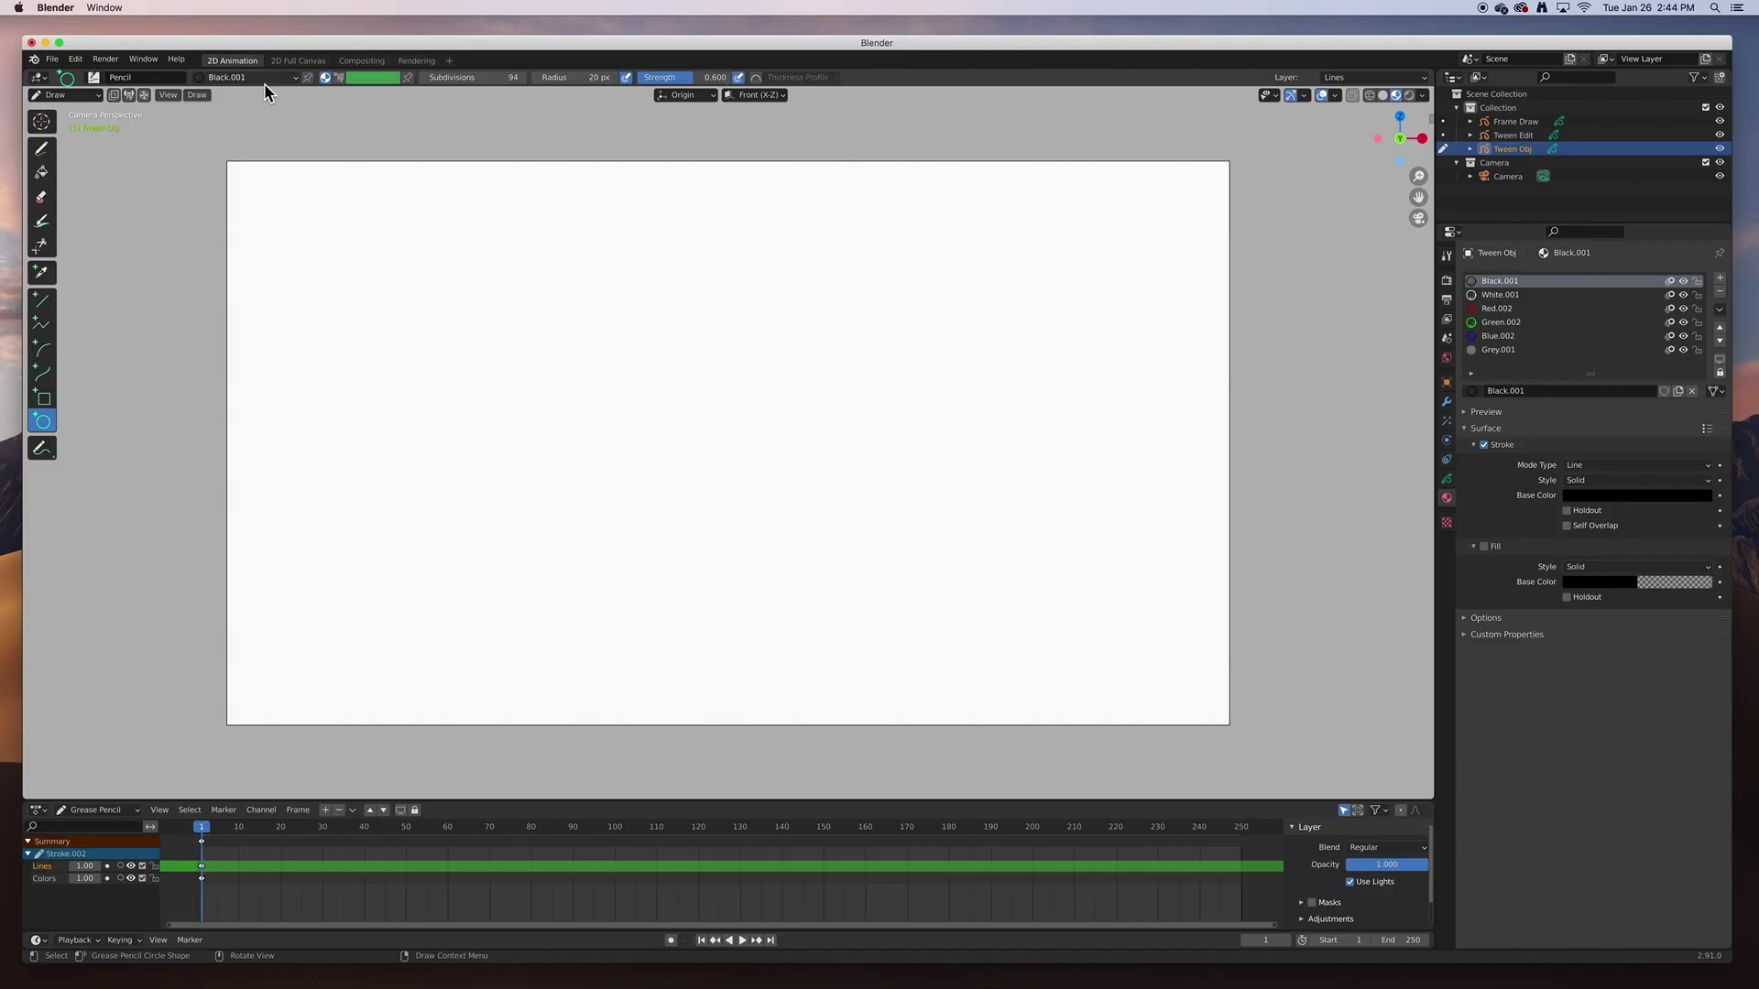
left_click(227, 77)
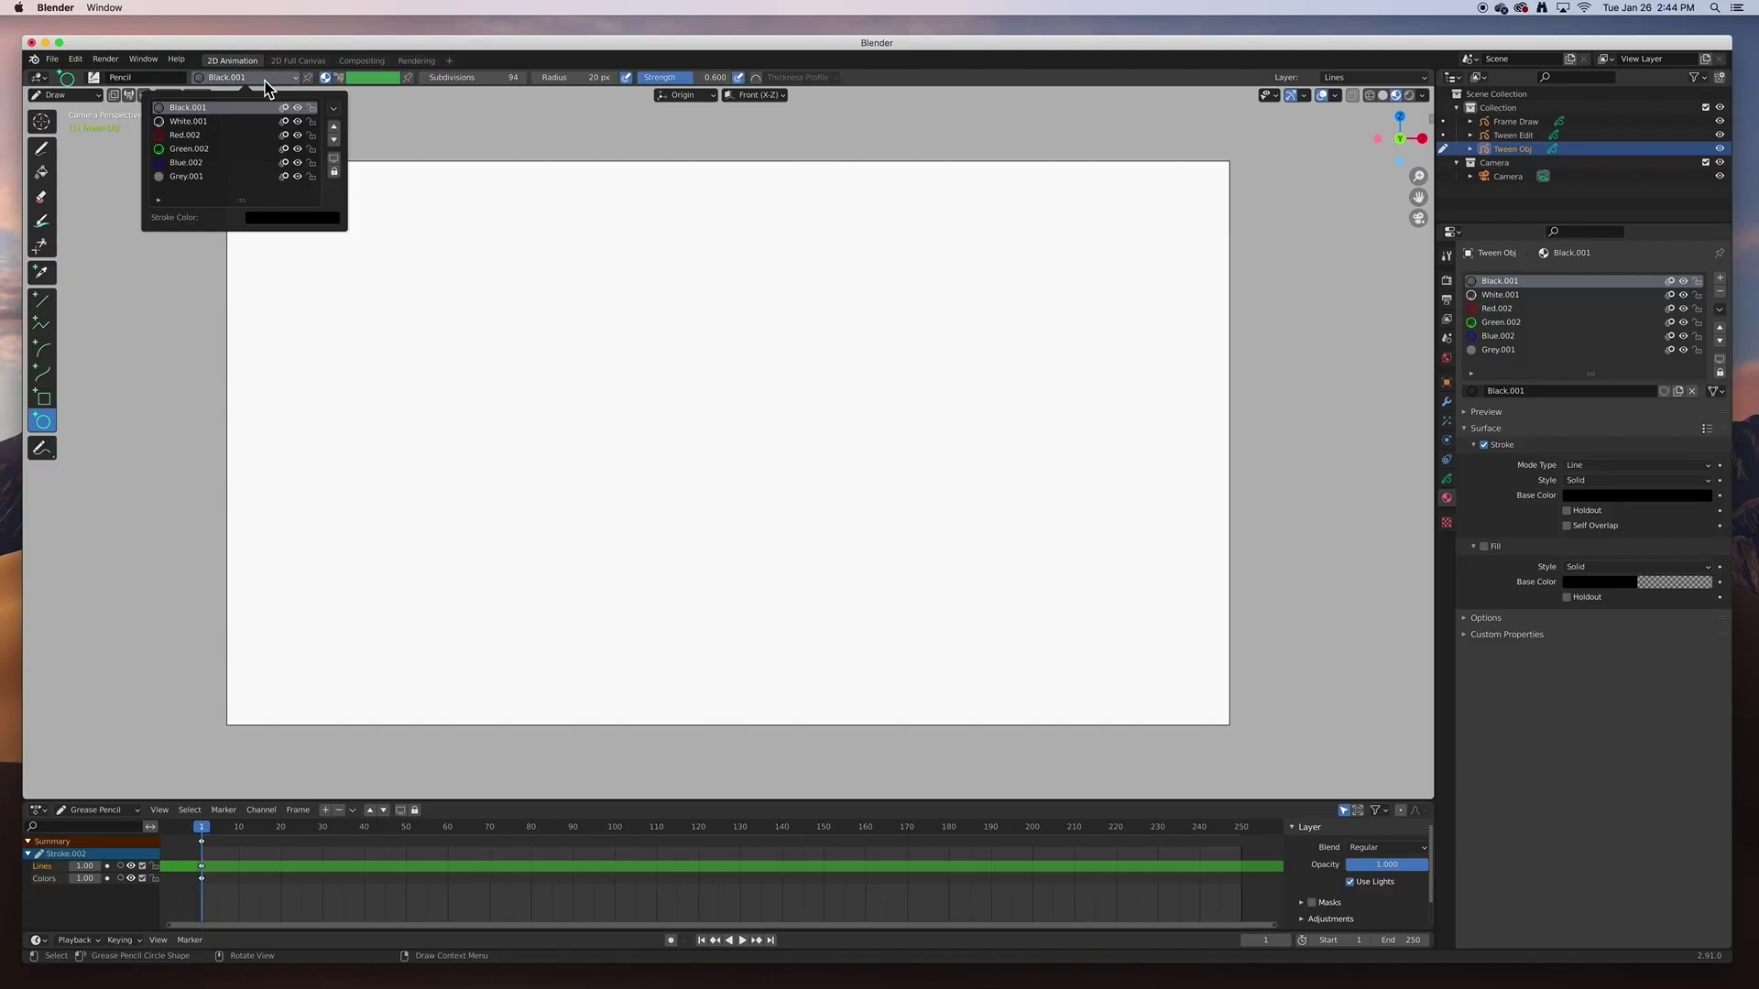
left_click(196, 163)
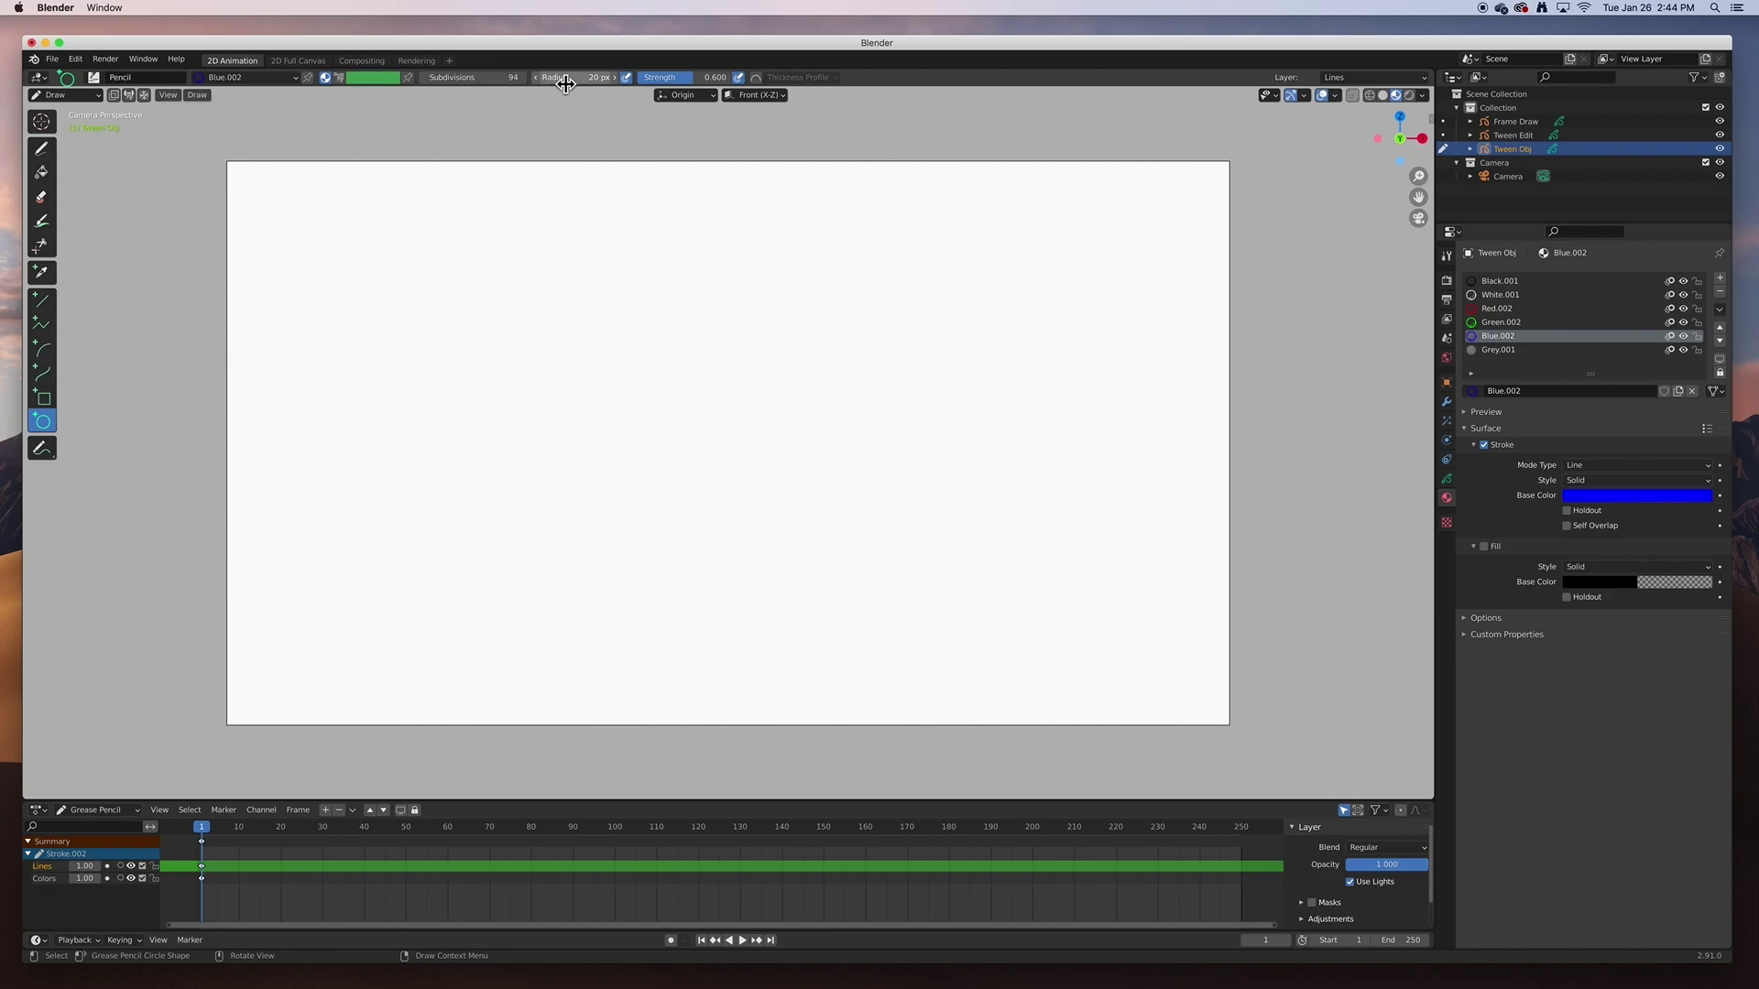
- Draw a small blue circle near the canvas's upper-left corner with a 40 px brush radius and strength 1
left_click_drag(572, 77, 605, 77)
left_click(586, 76)
type("40")
key("Return")
left_click(698, 78)
type("1")
key("Return")
left_click_drag(306, 236, 390, 320)
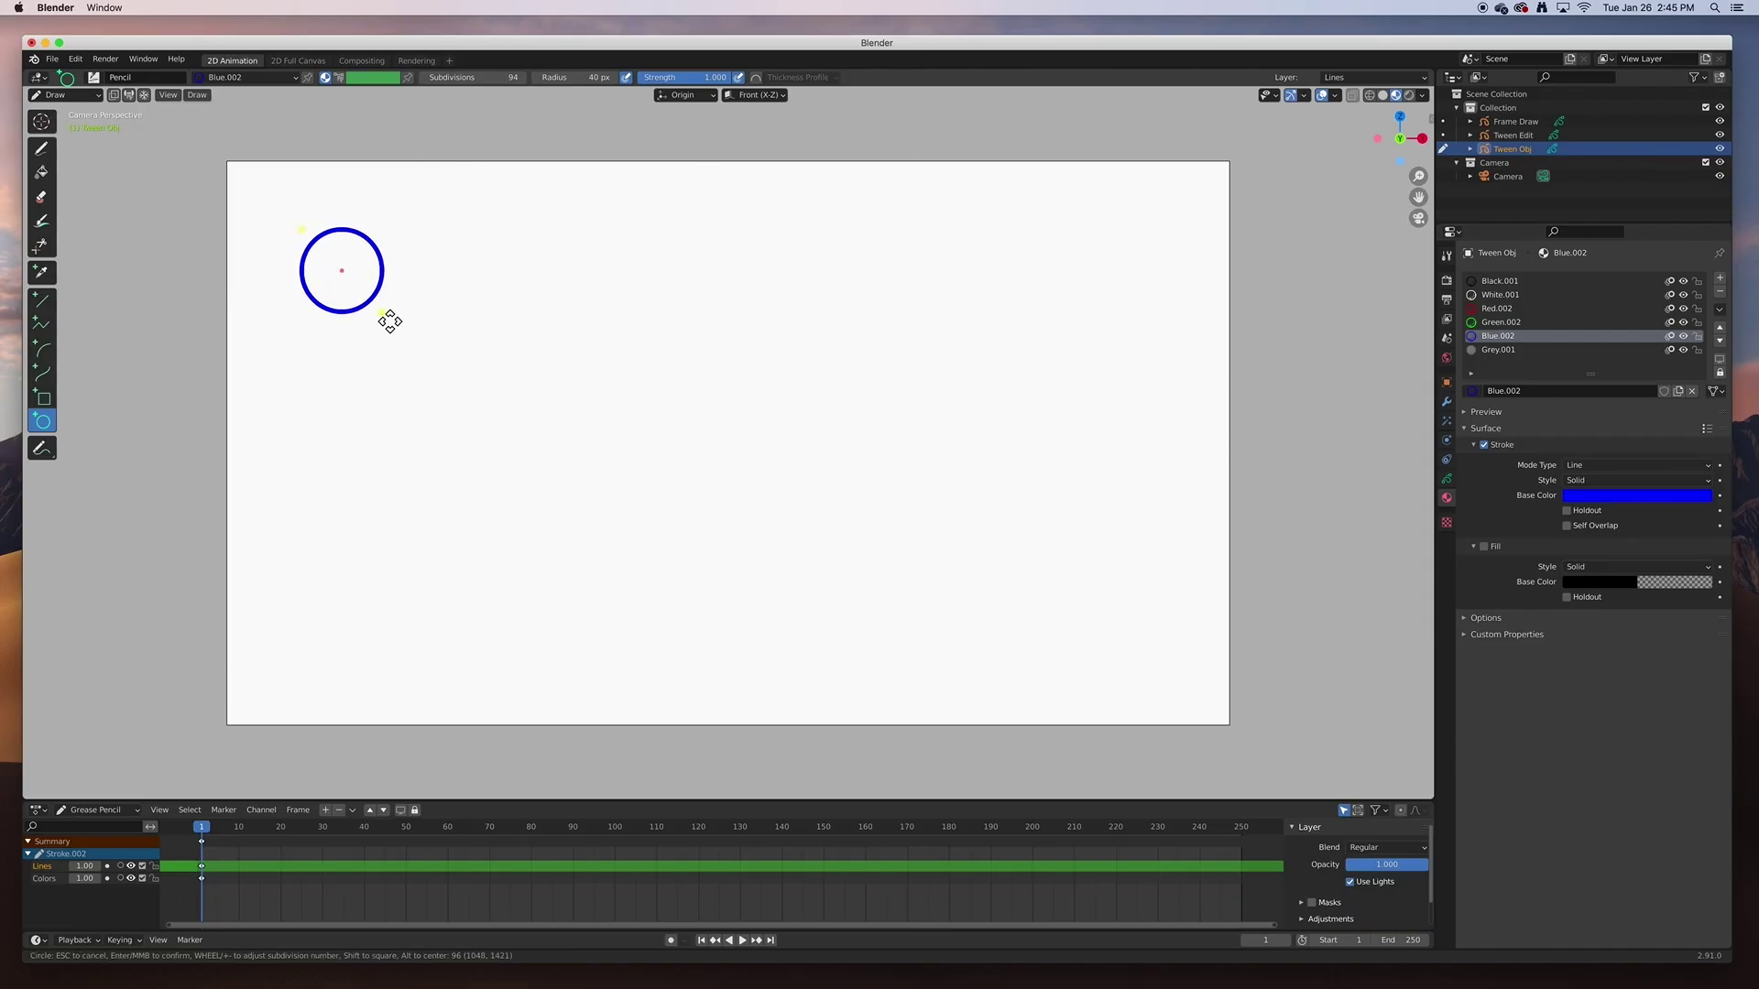
key("Return")
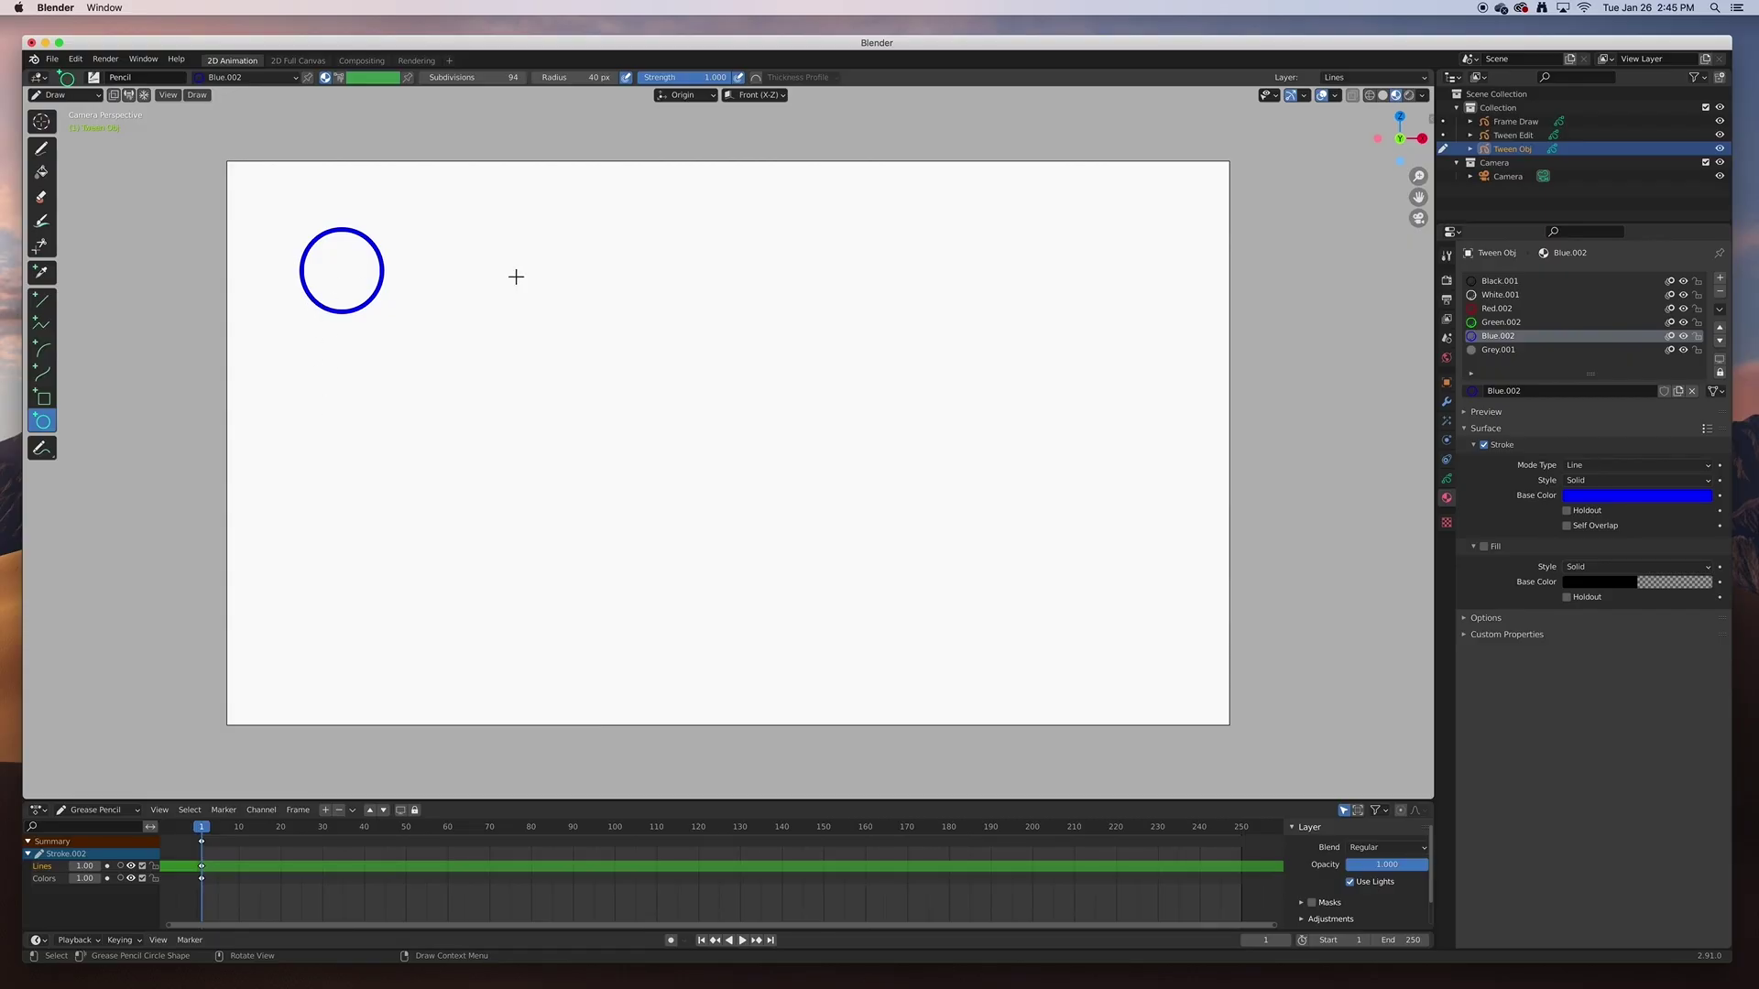
- Return the Tween Obj object to Object Mode
left_click(1513, 135)
left_click(1519, 149)
left_click(1519, 123)
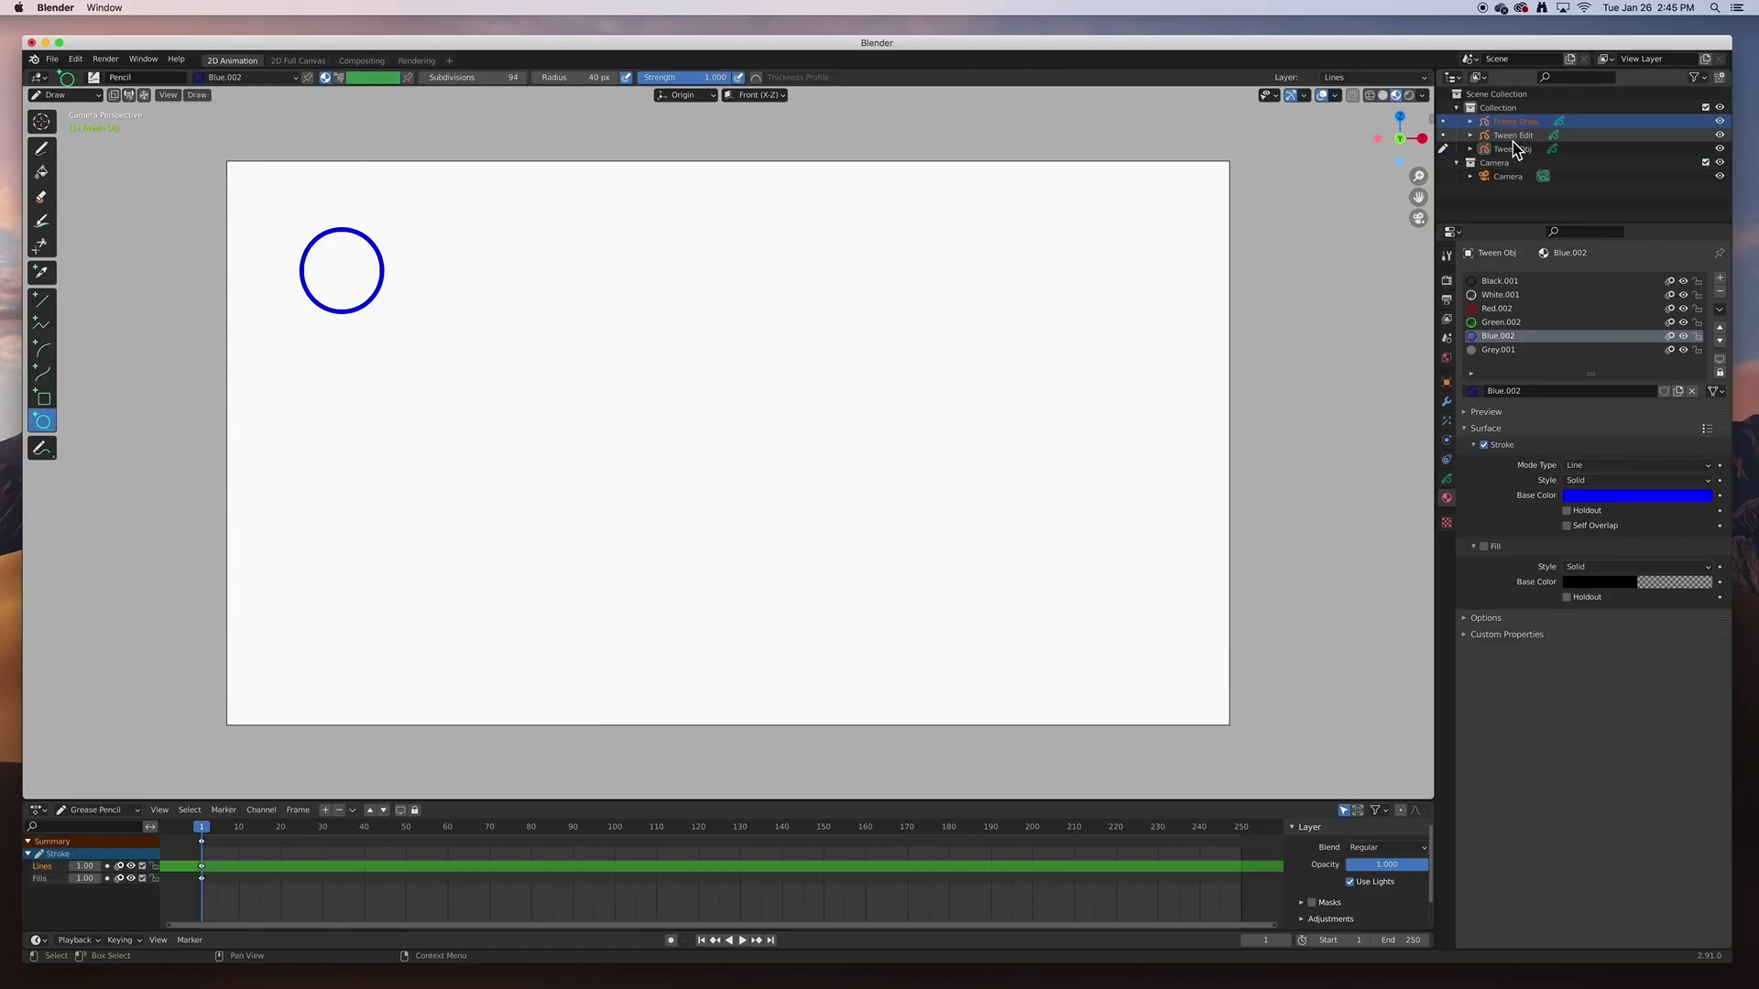
left_click(1509, 152)
left_click(64, 94)
left_click(53, 113)
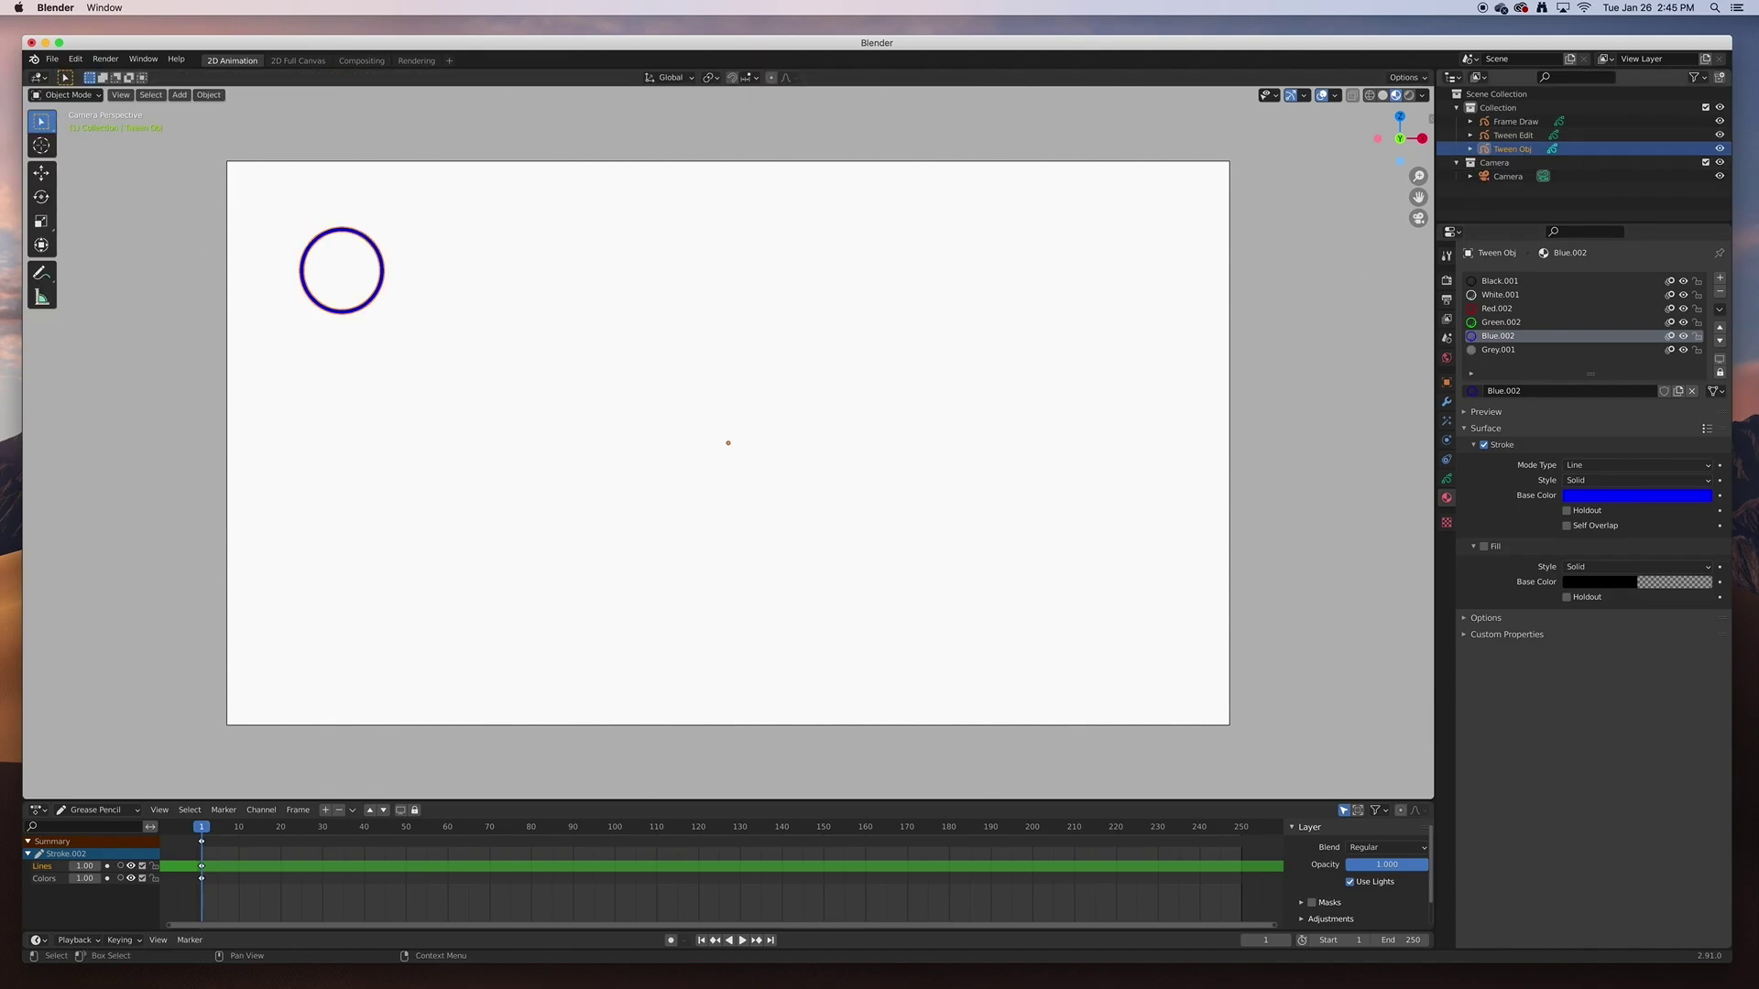
- Toggle the visibility of the Tween Obj object to check which drawing belongs to it
left_click(1719, 148)
left_click(1719, 149)
left_click(1719, 148)
left_click(1720, 148)
left_click(1720, 148)
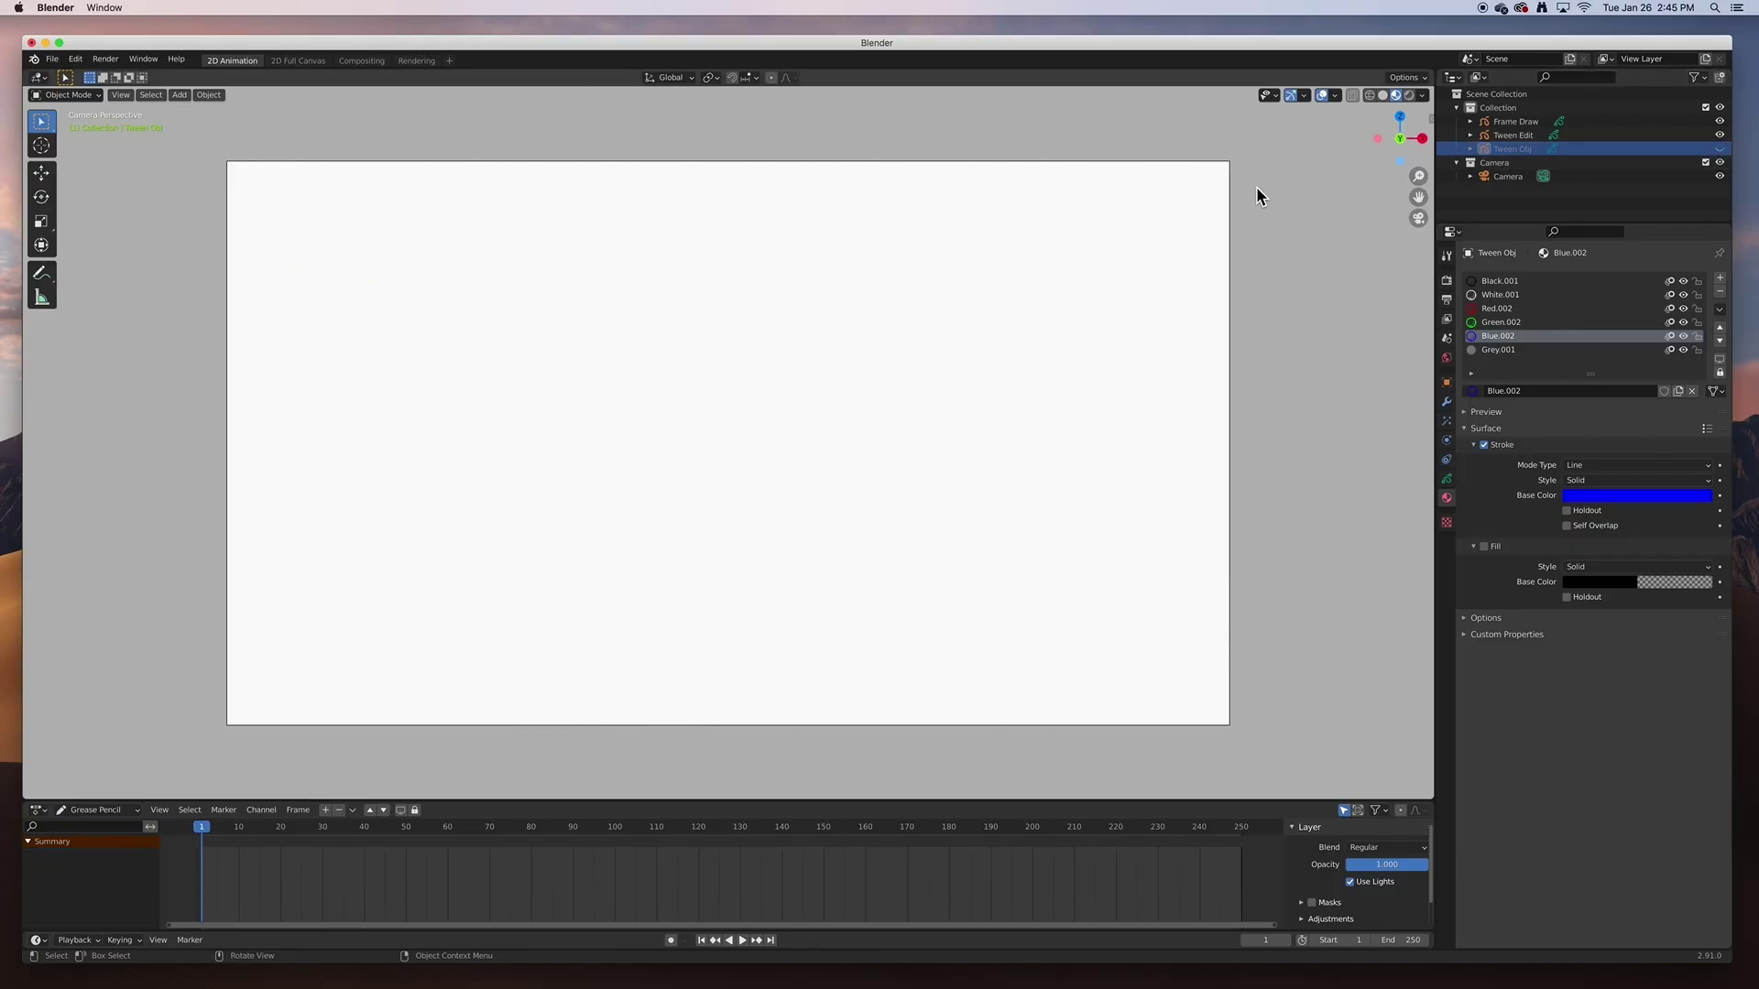
- Make Tween Obj visible again and put the Tween Edit object into Draw mode
left_click(1516, 136)
left_click(1720, 148)
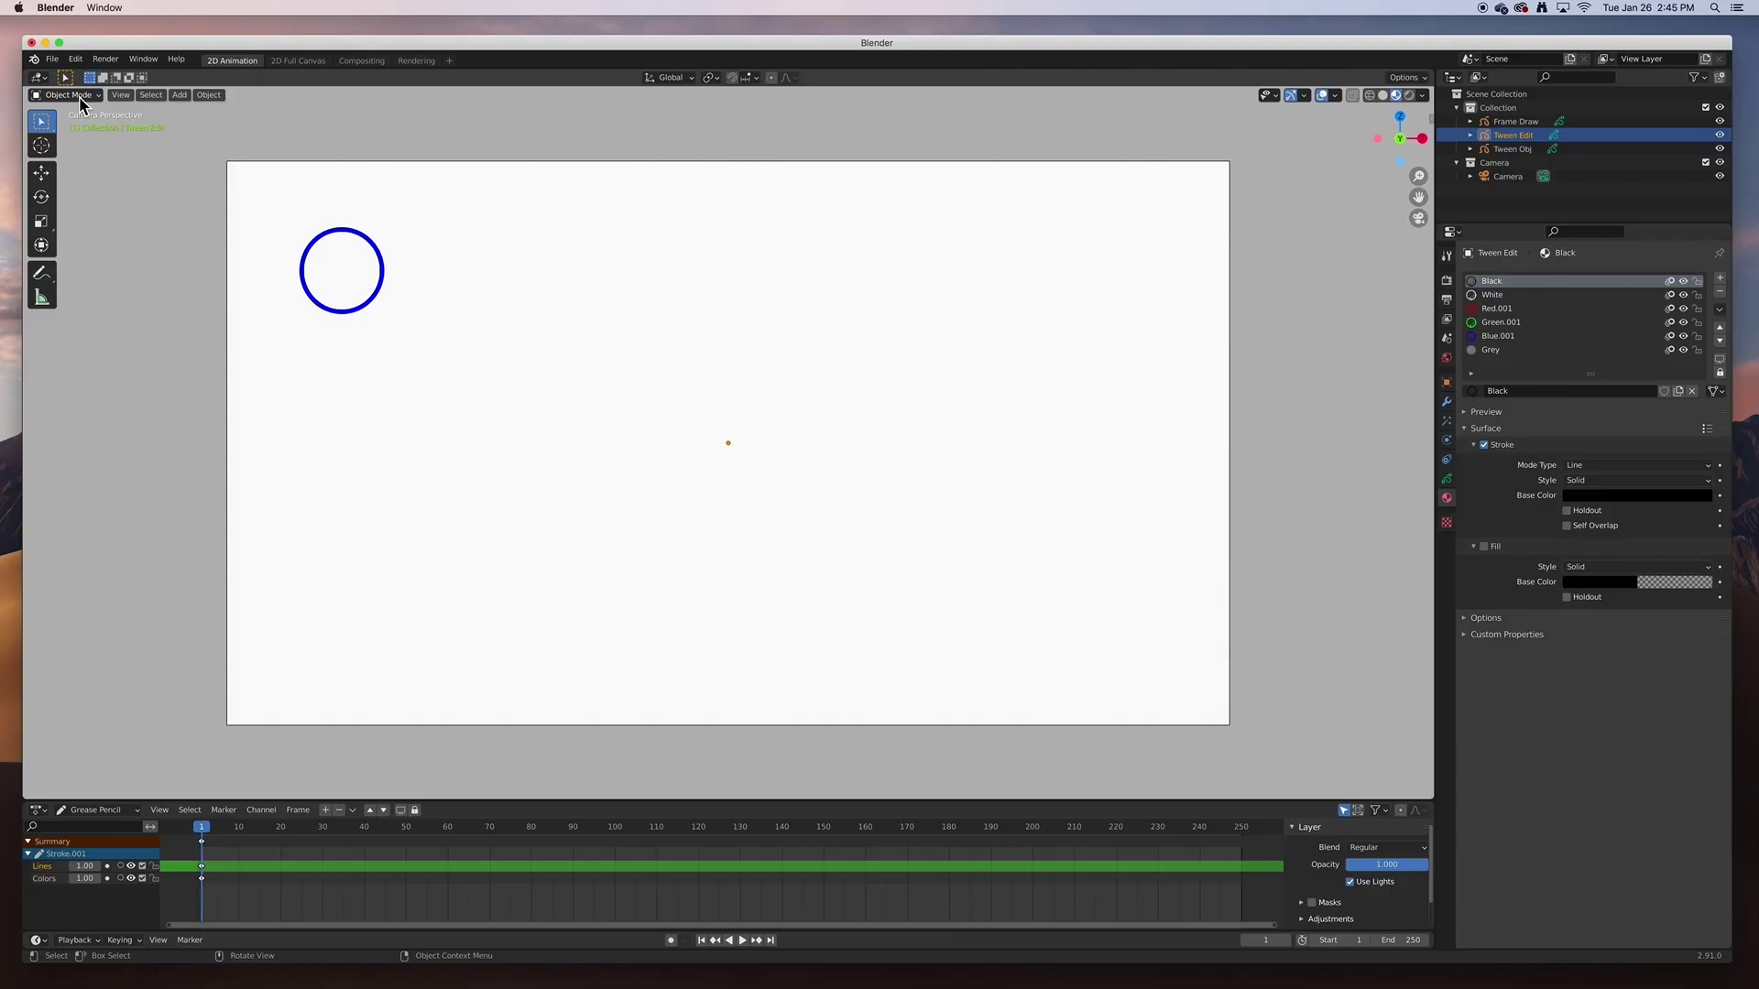
left_click(80, 96)
left_click(72, 155)
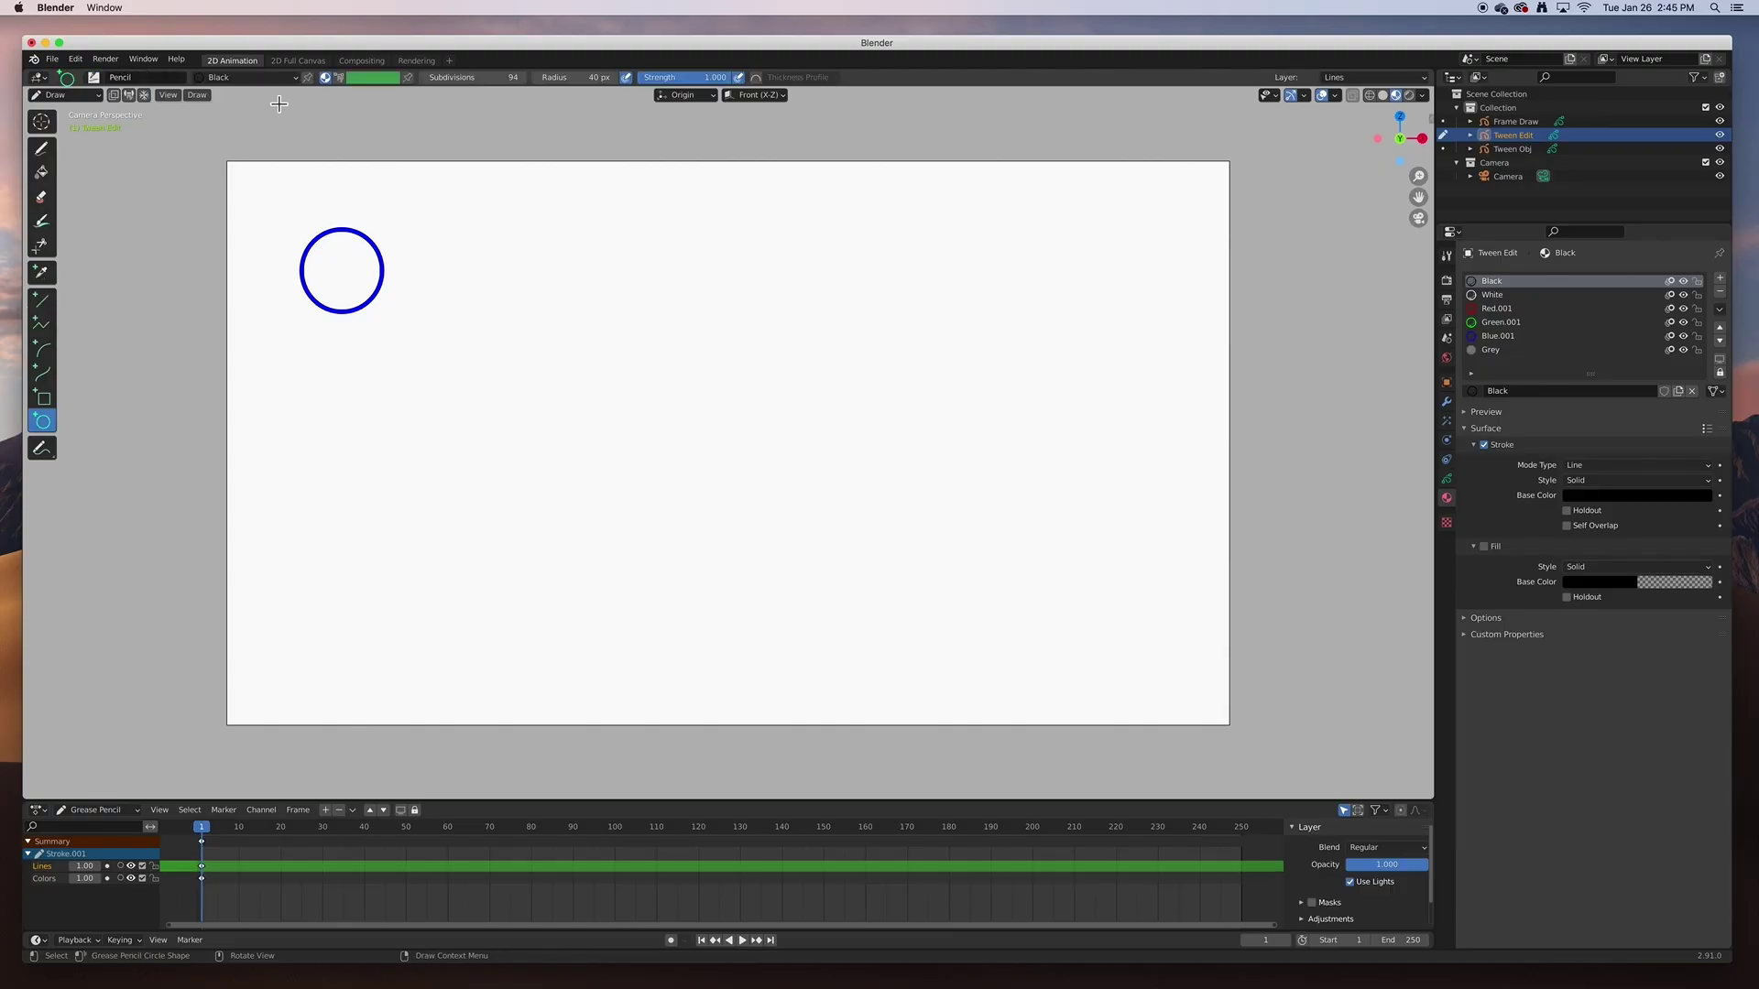
- Draw a small circle in Tween Edit with the Green.001 material, directly below the blue circle and about the same size
left_click(243, 77)
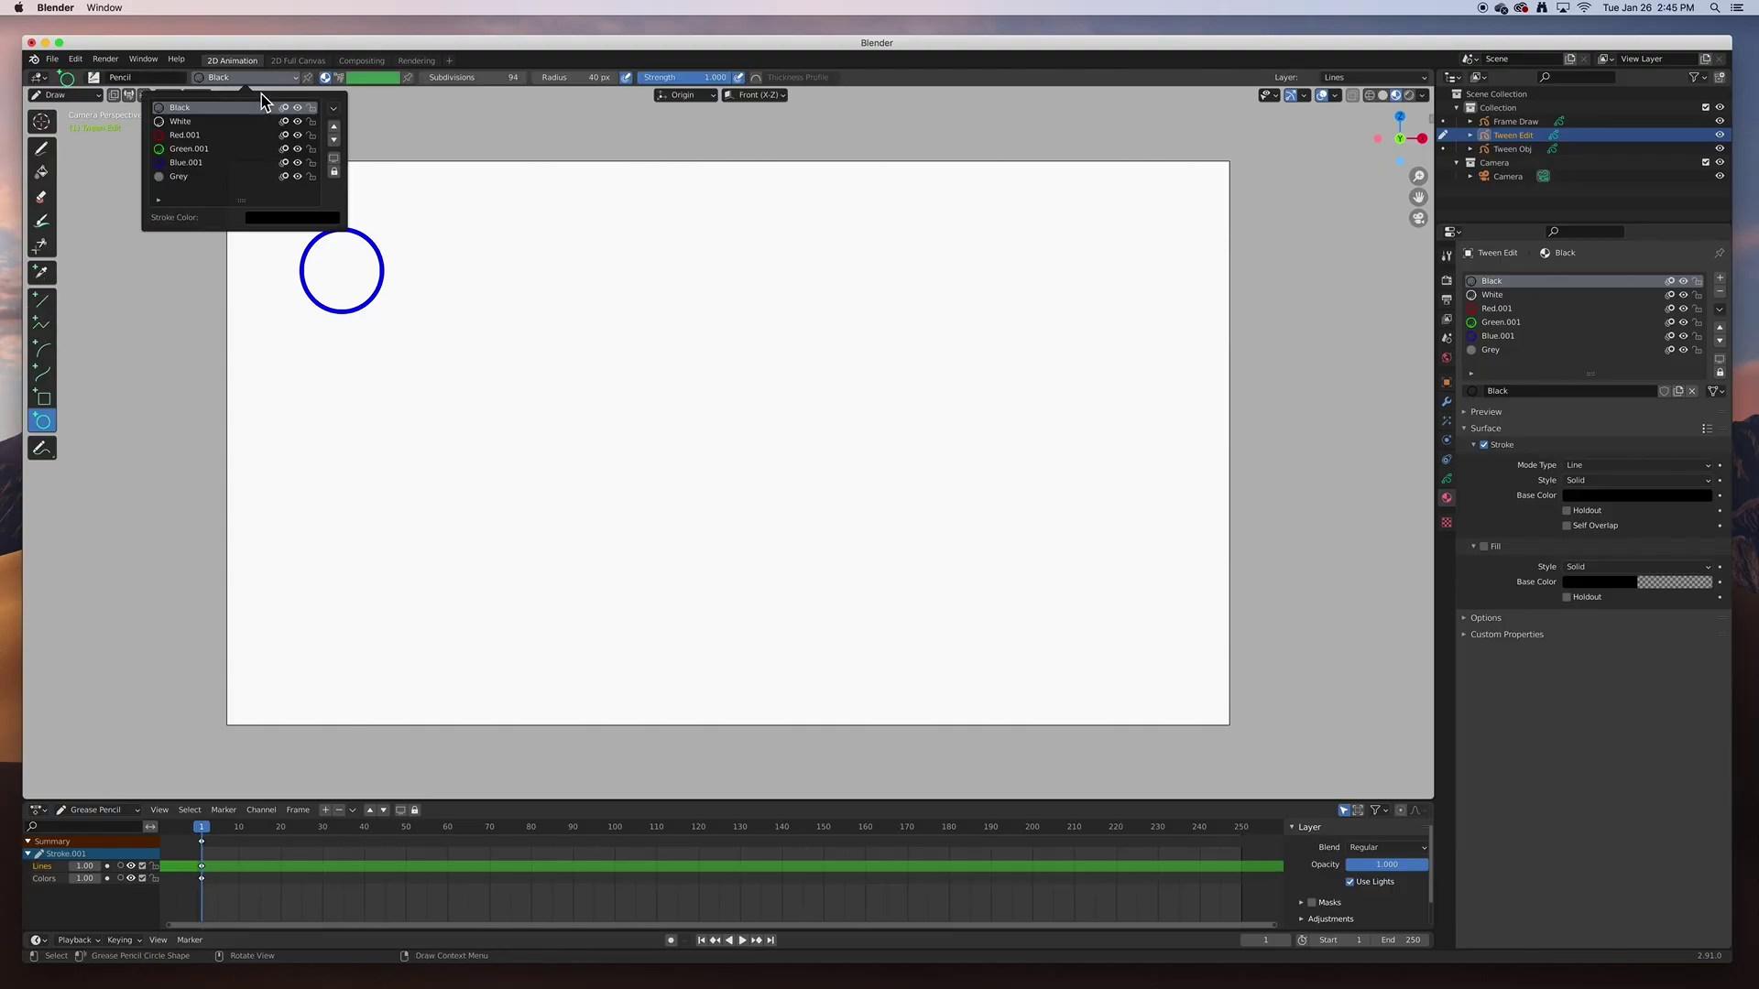
left_click(209, 152)
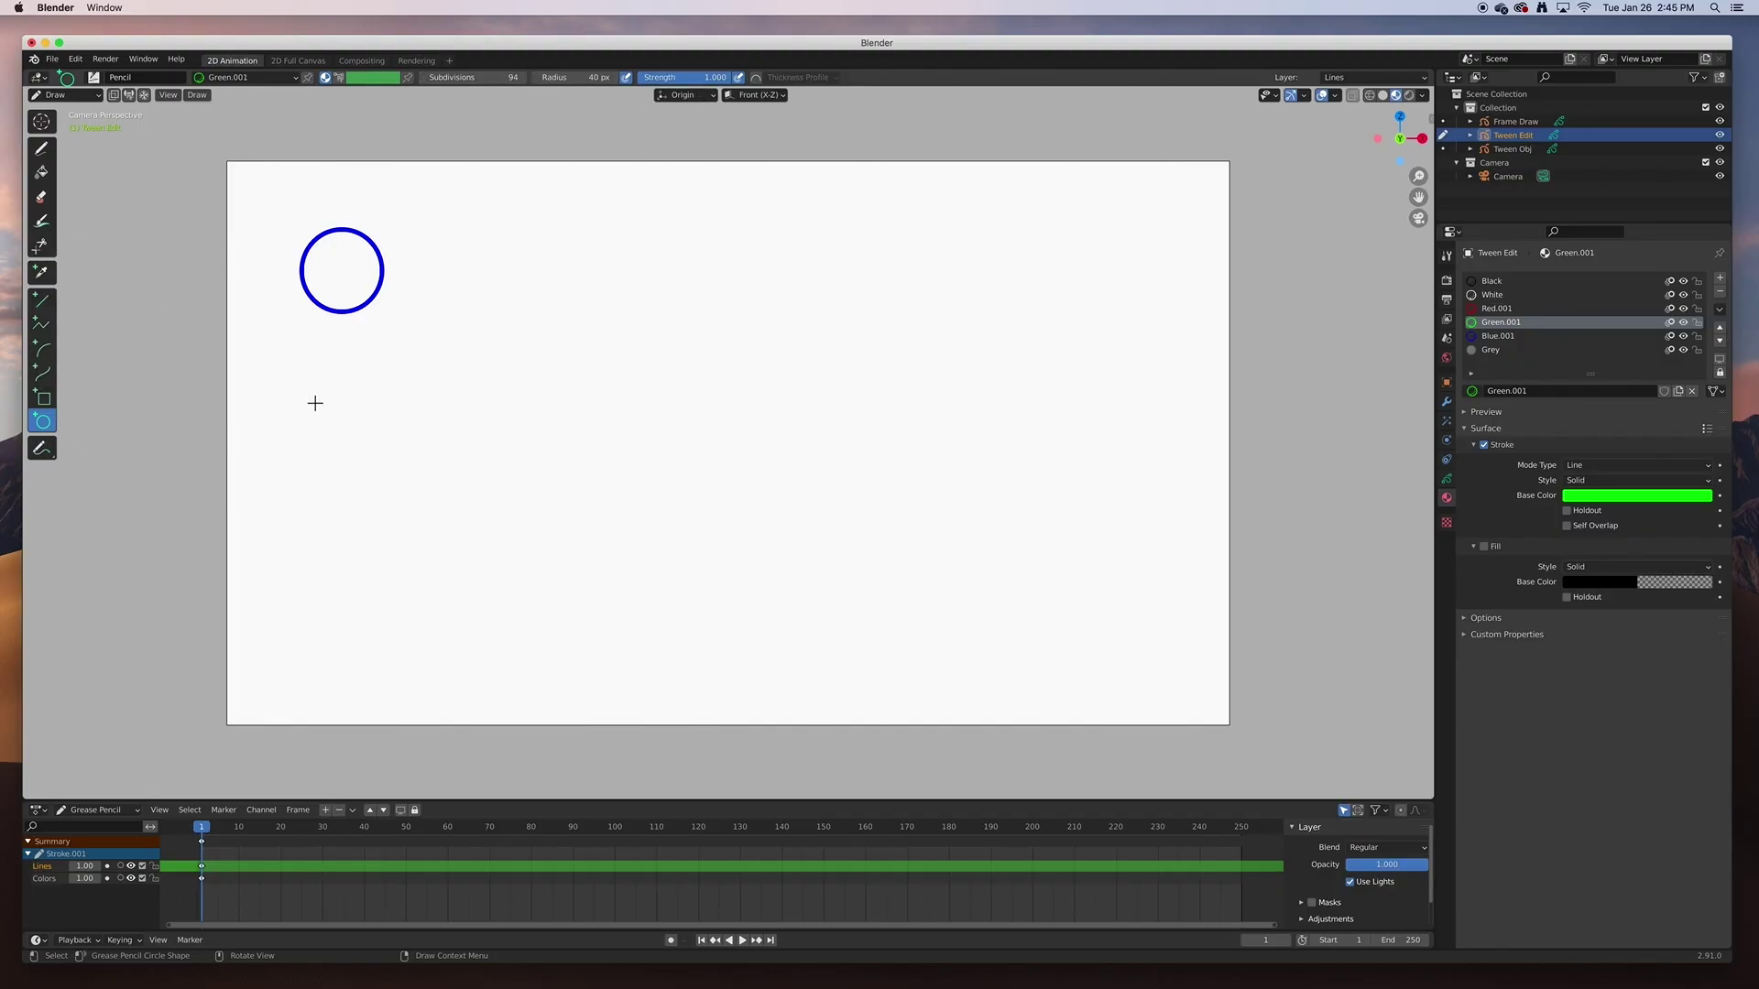
left_click_drag(310, 404, 389, 485)
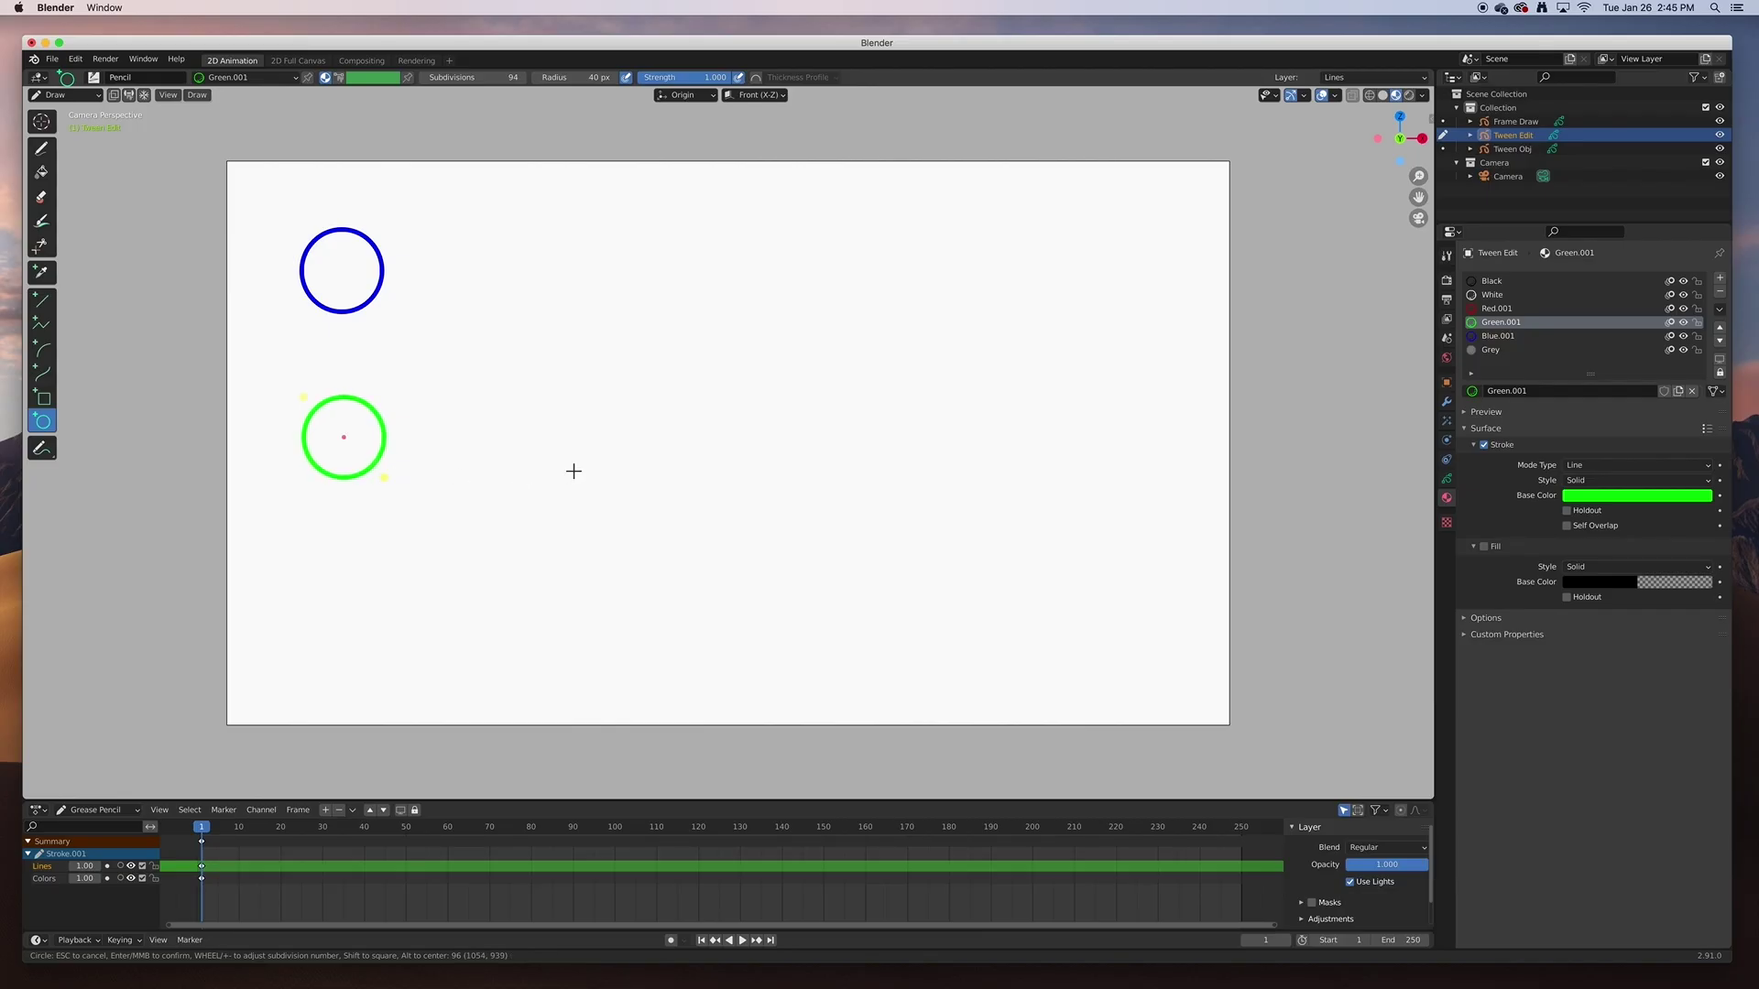
key("Return")
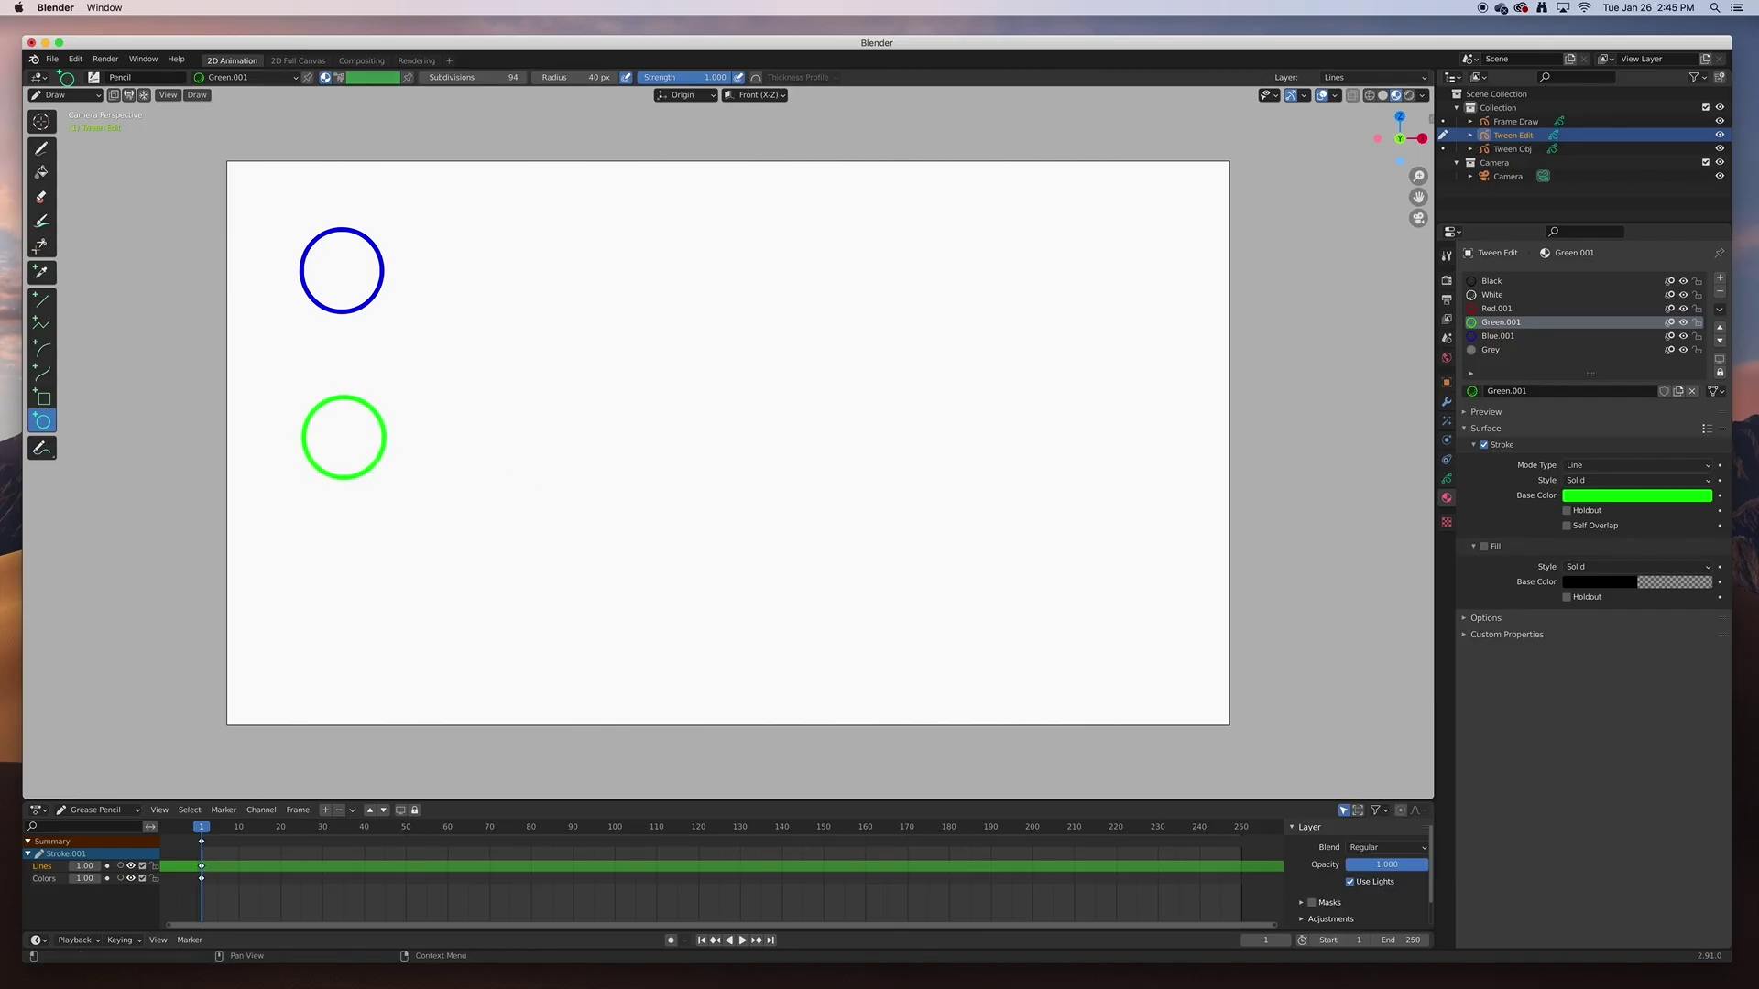
- Toggle the visibility of Tween Edit to check its drawing, and return the object to Object Mode
left_click(1720, 136)
left_click(1719, 136)
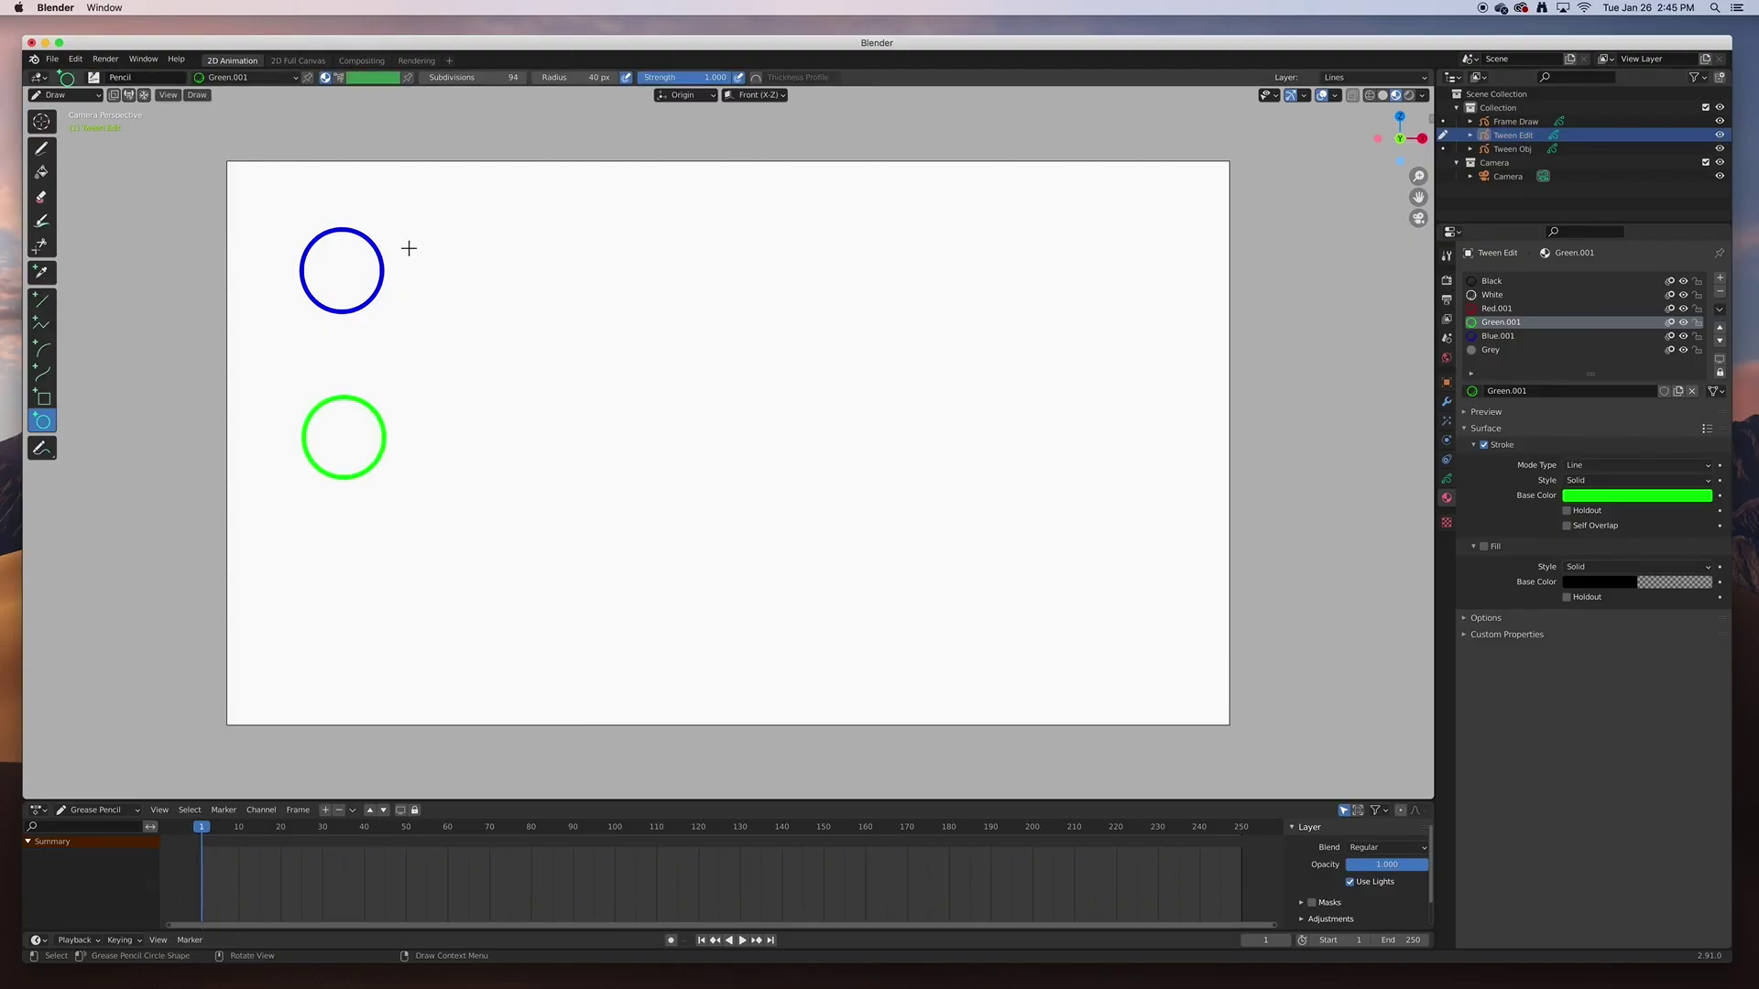
left_click(84, 99)
left_click(81, 111)
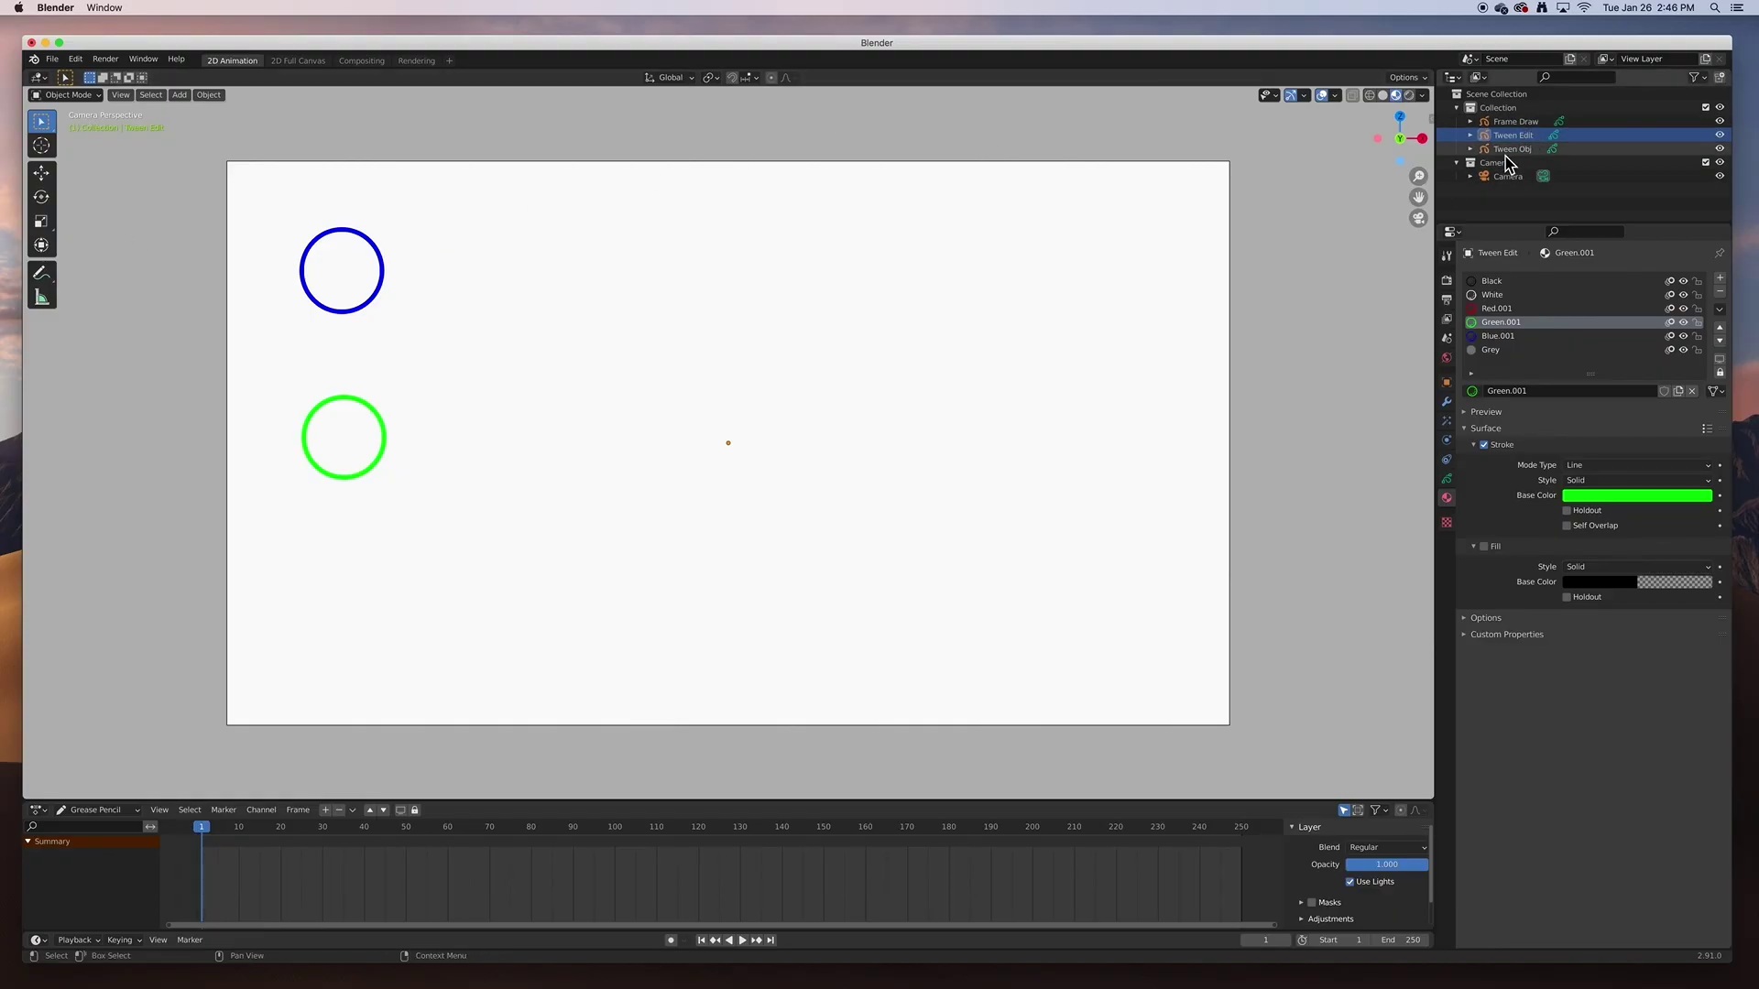
- Select the Frame Draw object and put it into Draw mode
left_click(1511, 123)
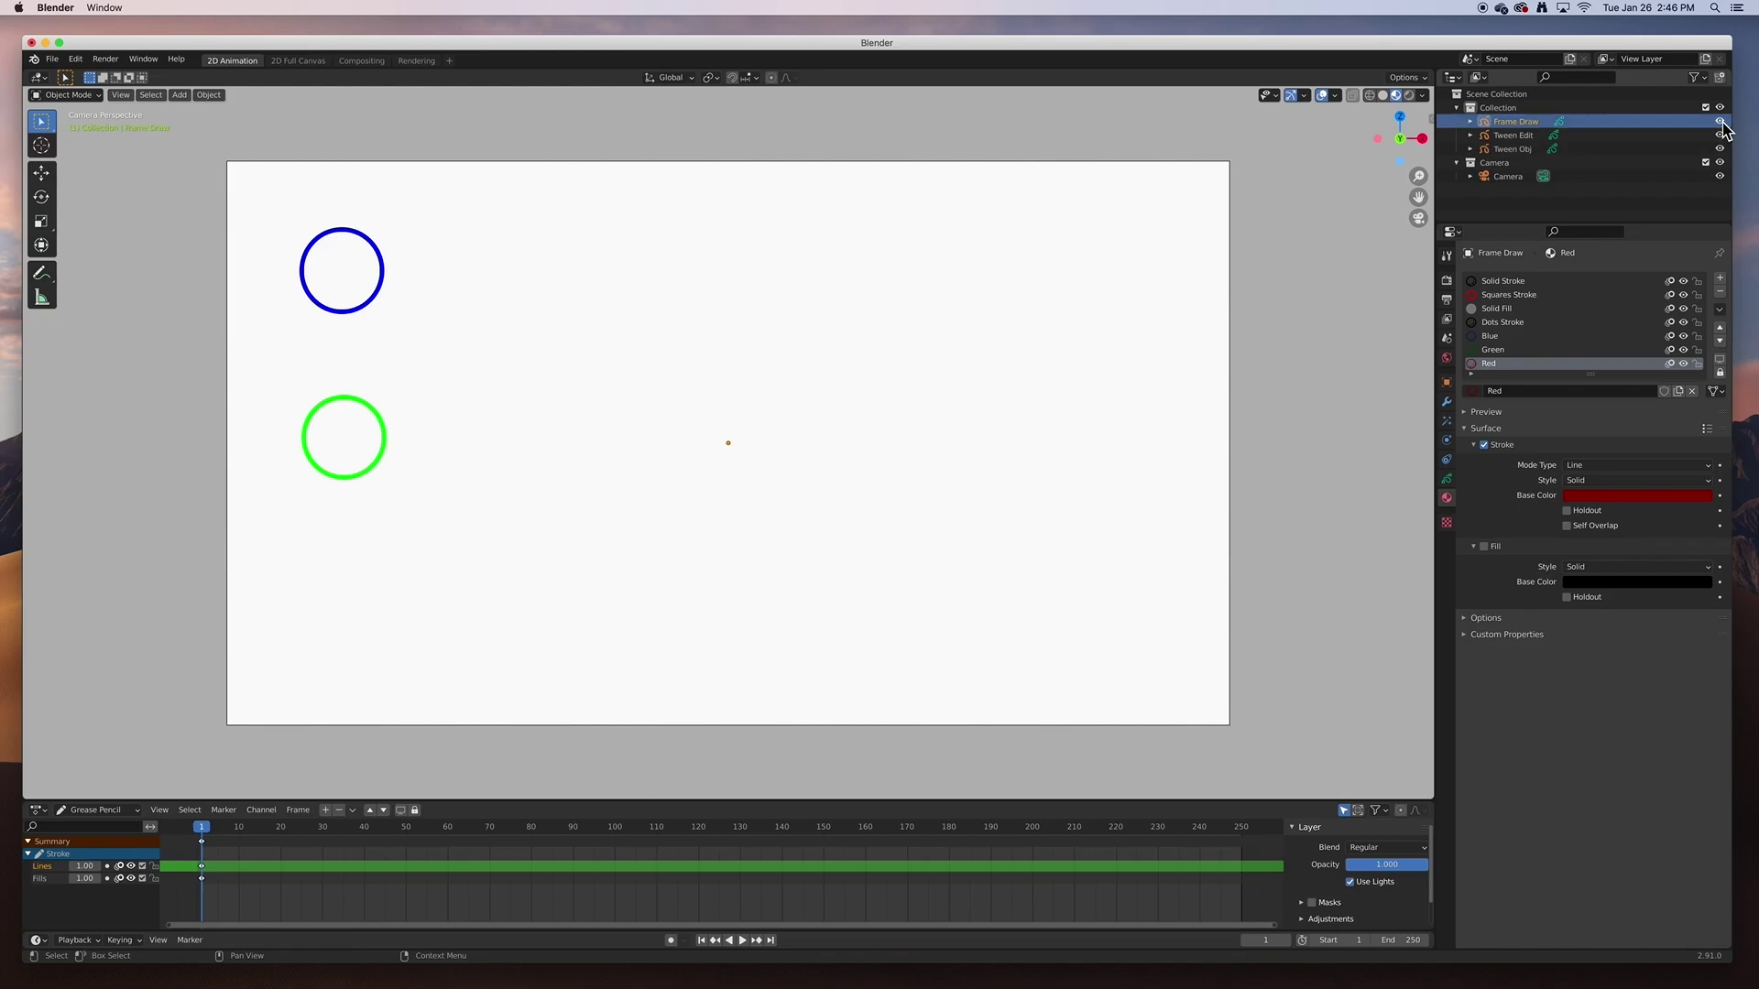
key("alt+a")
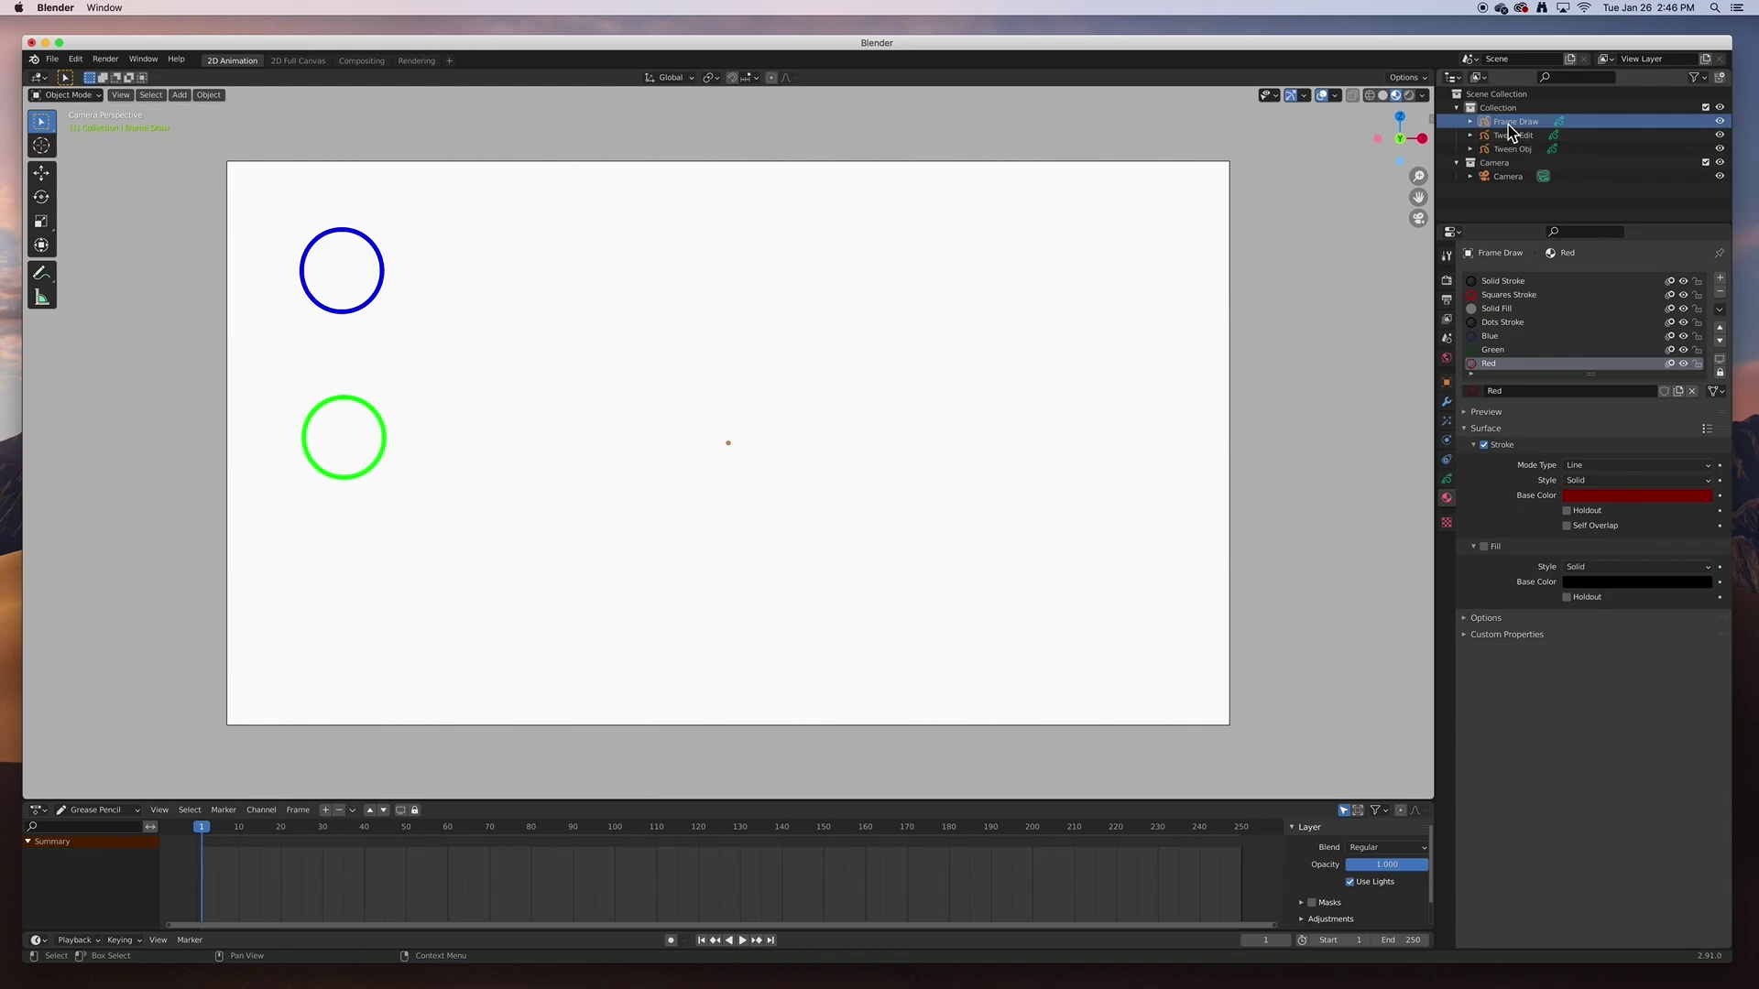
left_click(1514, 122)
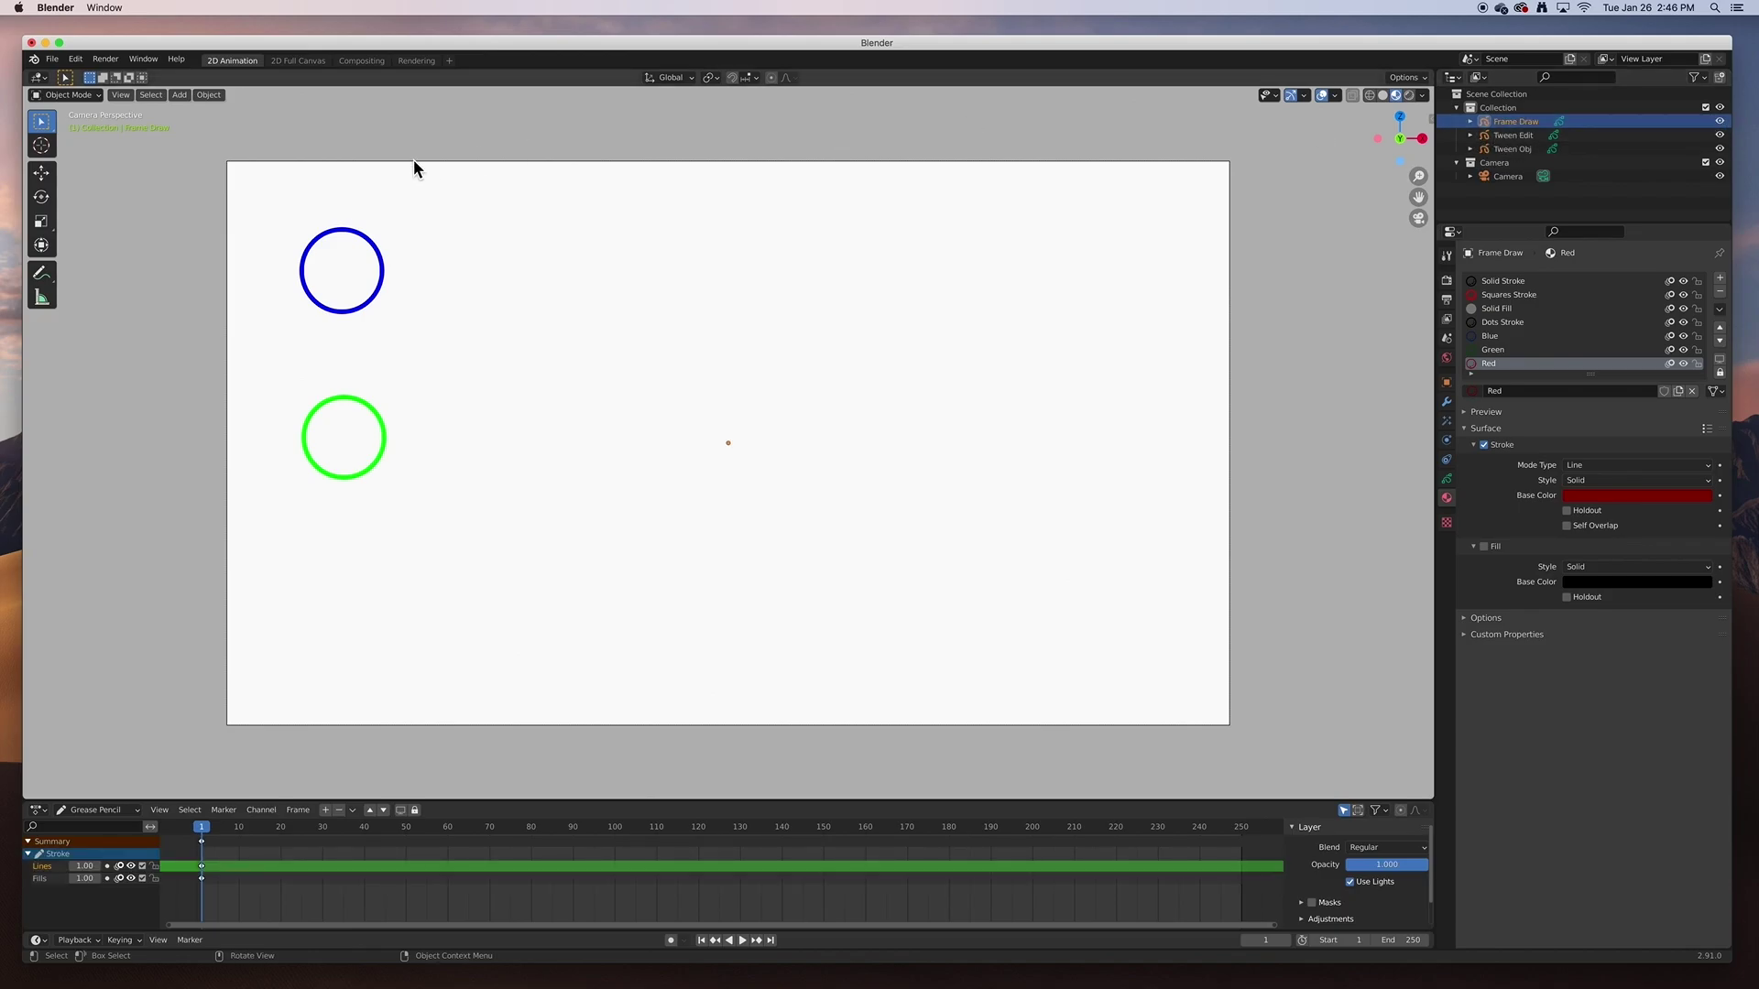
left_click(55, 95)
left_click(61, 163)
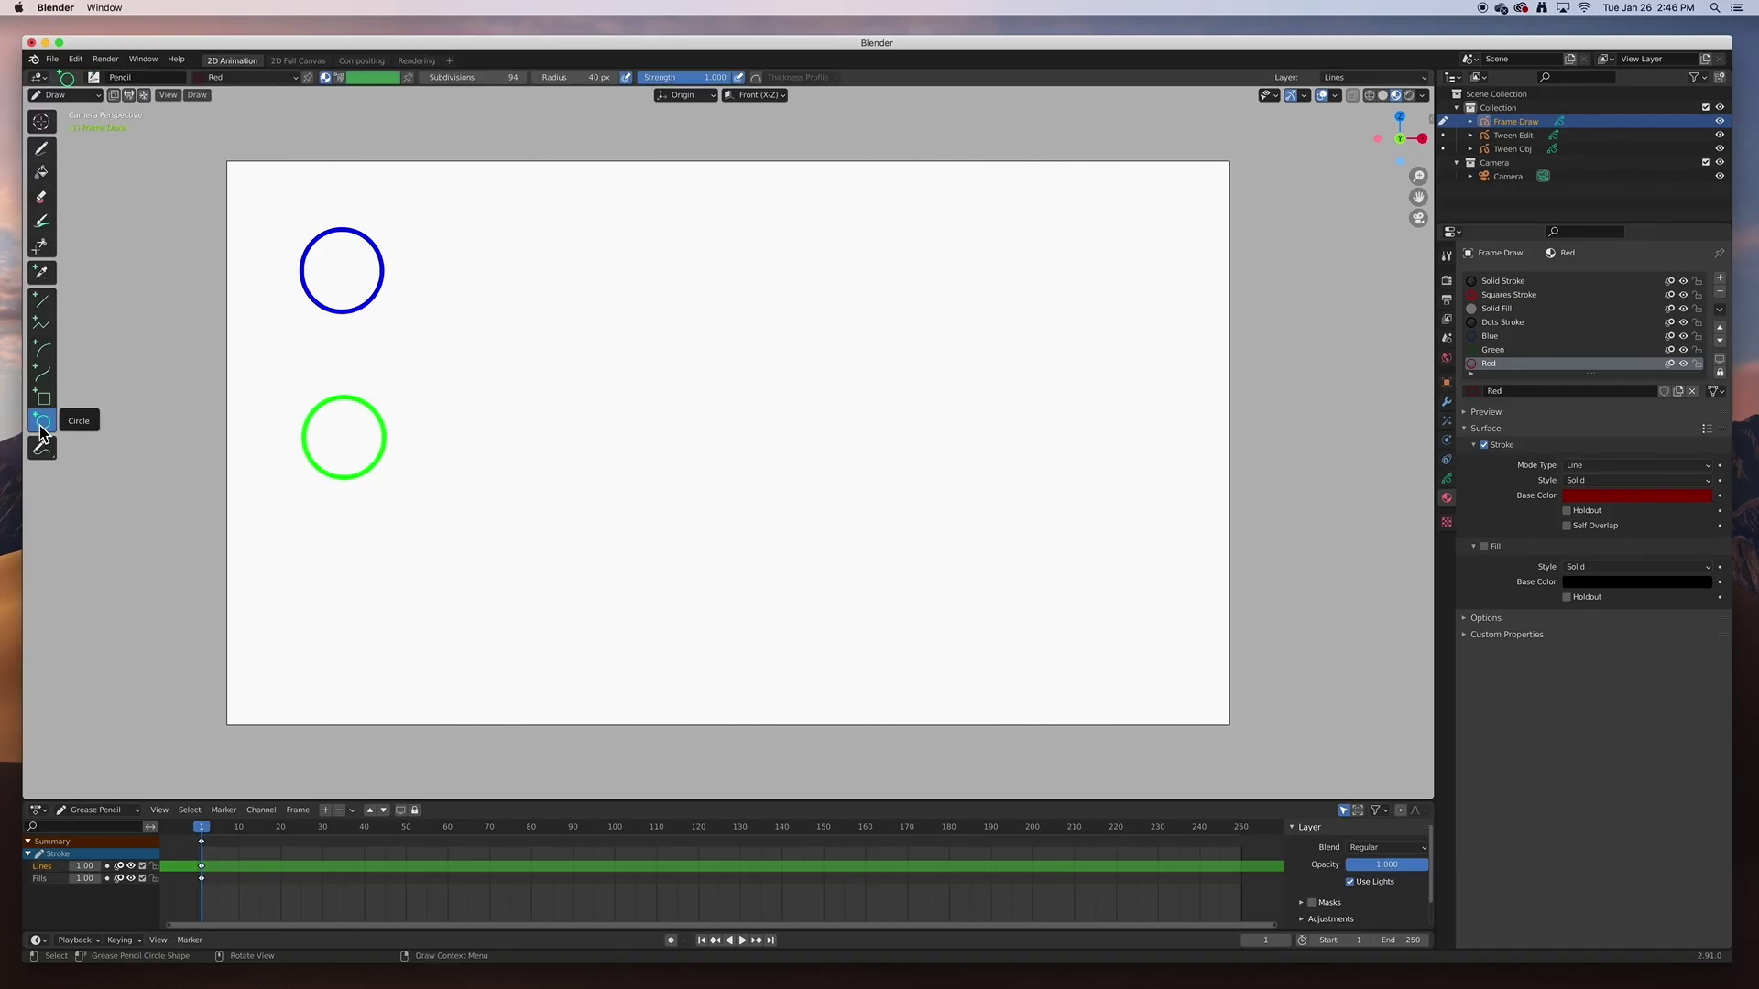
- Draw a small circle in Frame Draw with the Red material, directly below the green circle
left_click(263, 78)
left_click_drag(308, 561, 358, 641)
key("Return")
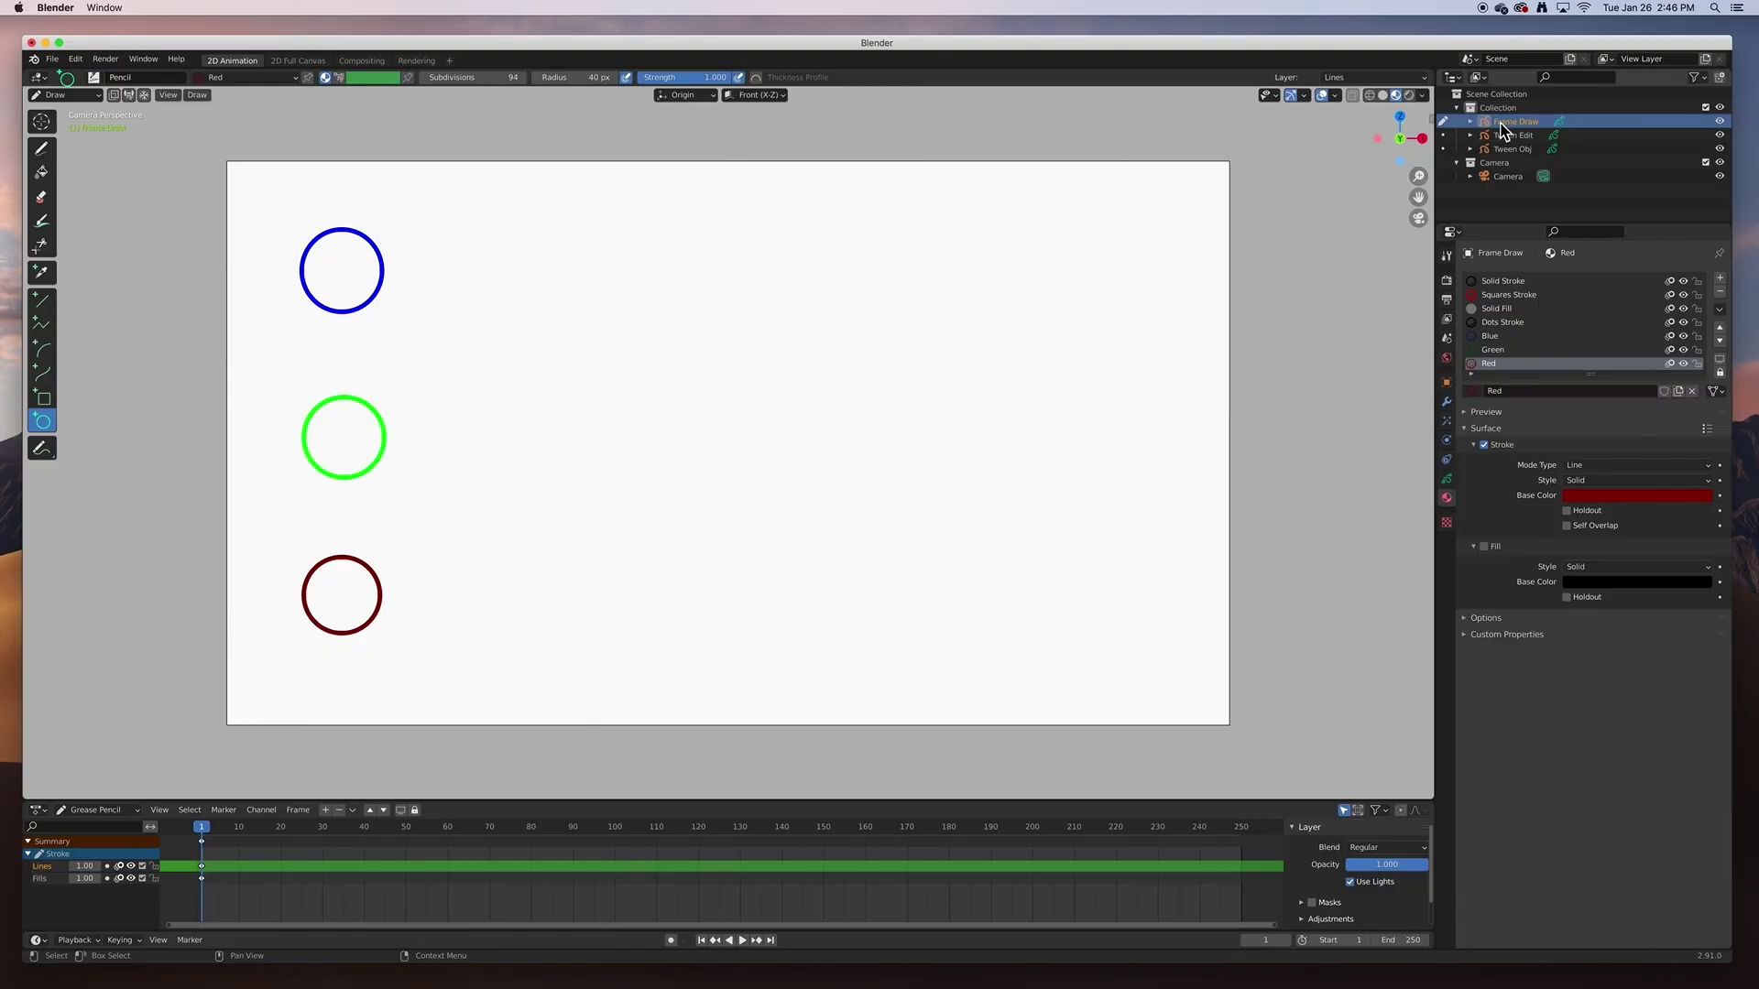
- Toggle the visibility of Frame Draw, Tween Edit and Tween Obj one by one to check which circle belongs to each
left_click(1719, 123)
left_click(1719, 123)
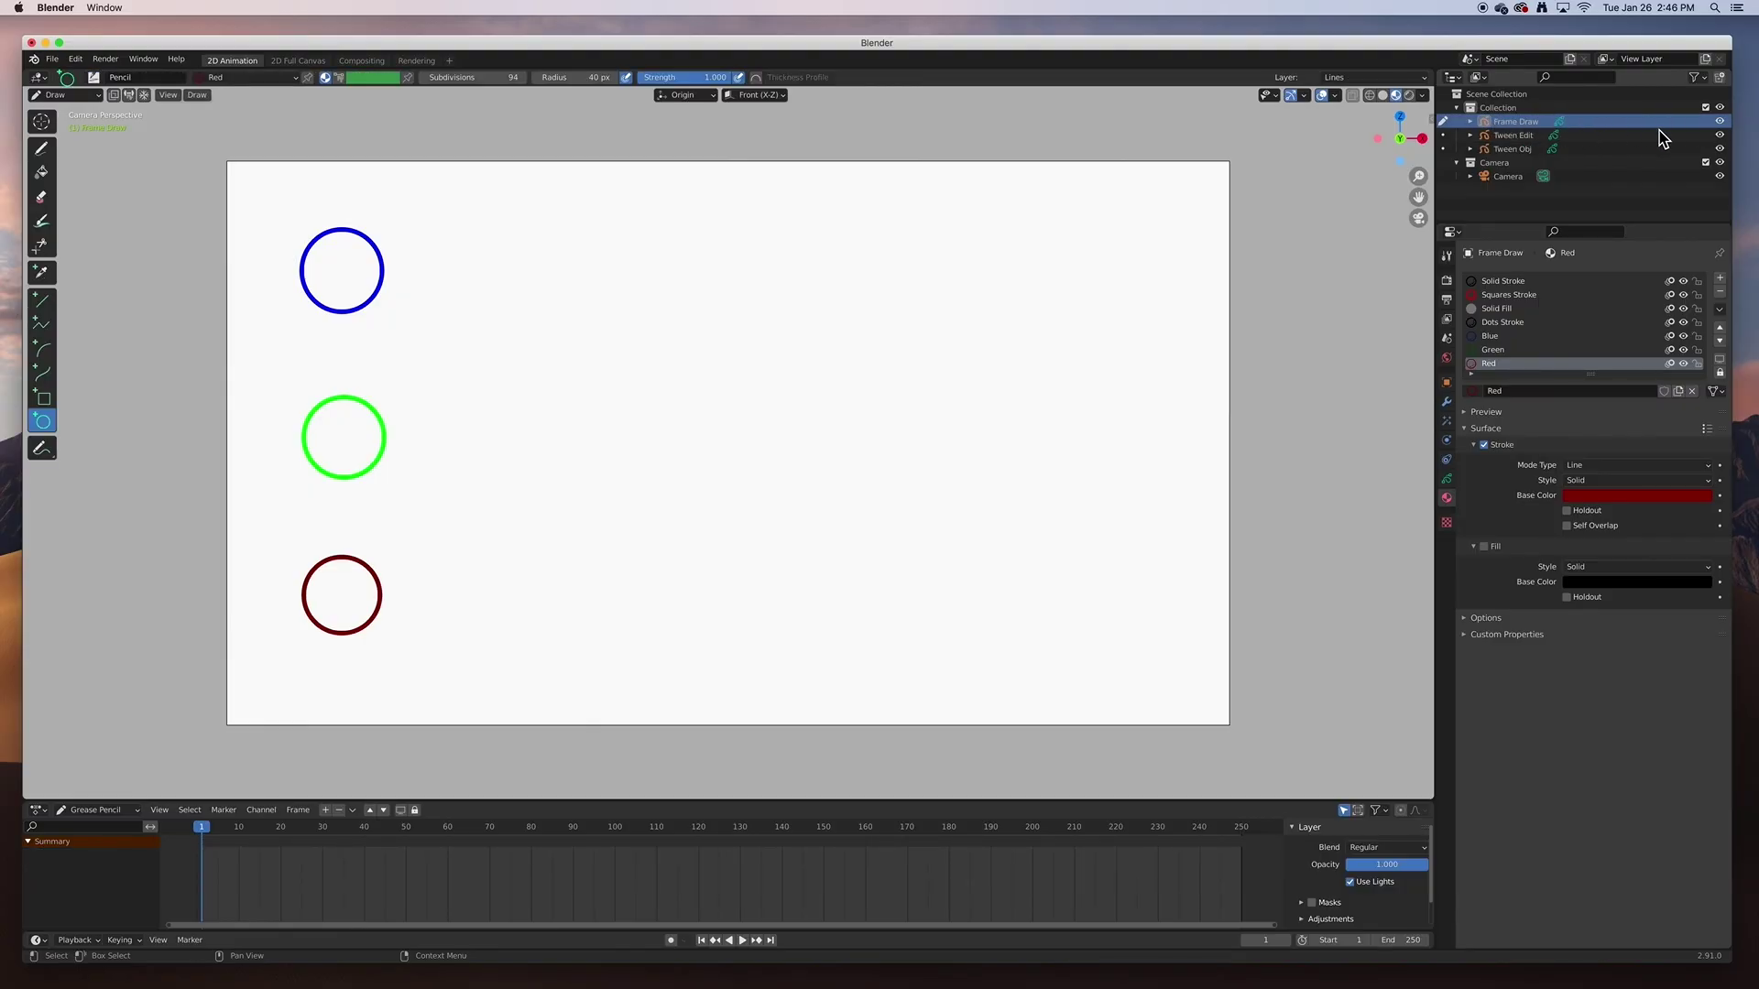
left_click(1718, 134)
left_click(1719, 135)
left_click(1718, 149)
left_click(1718, 148)
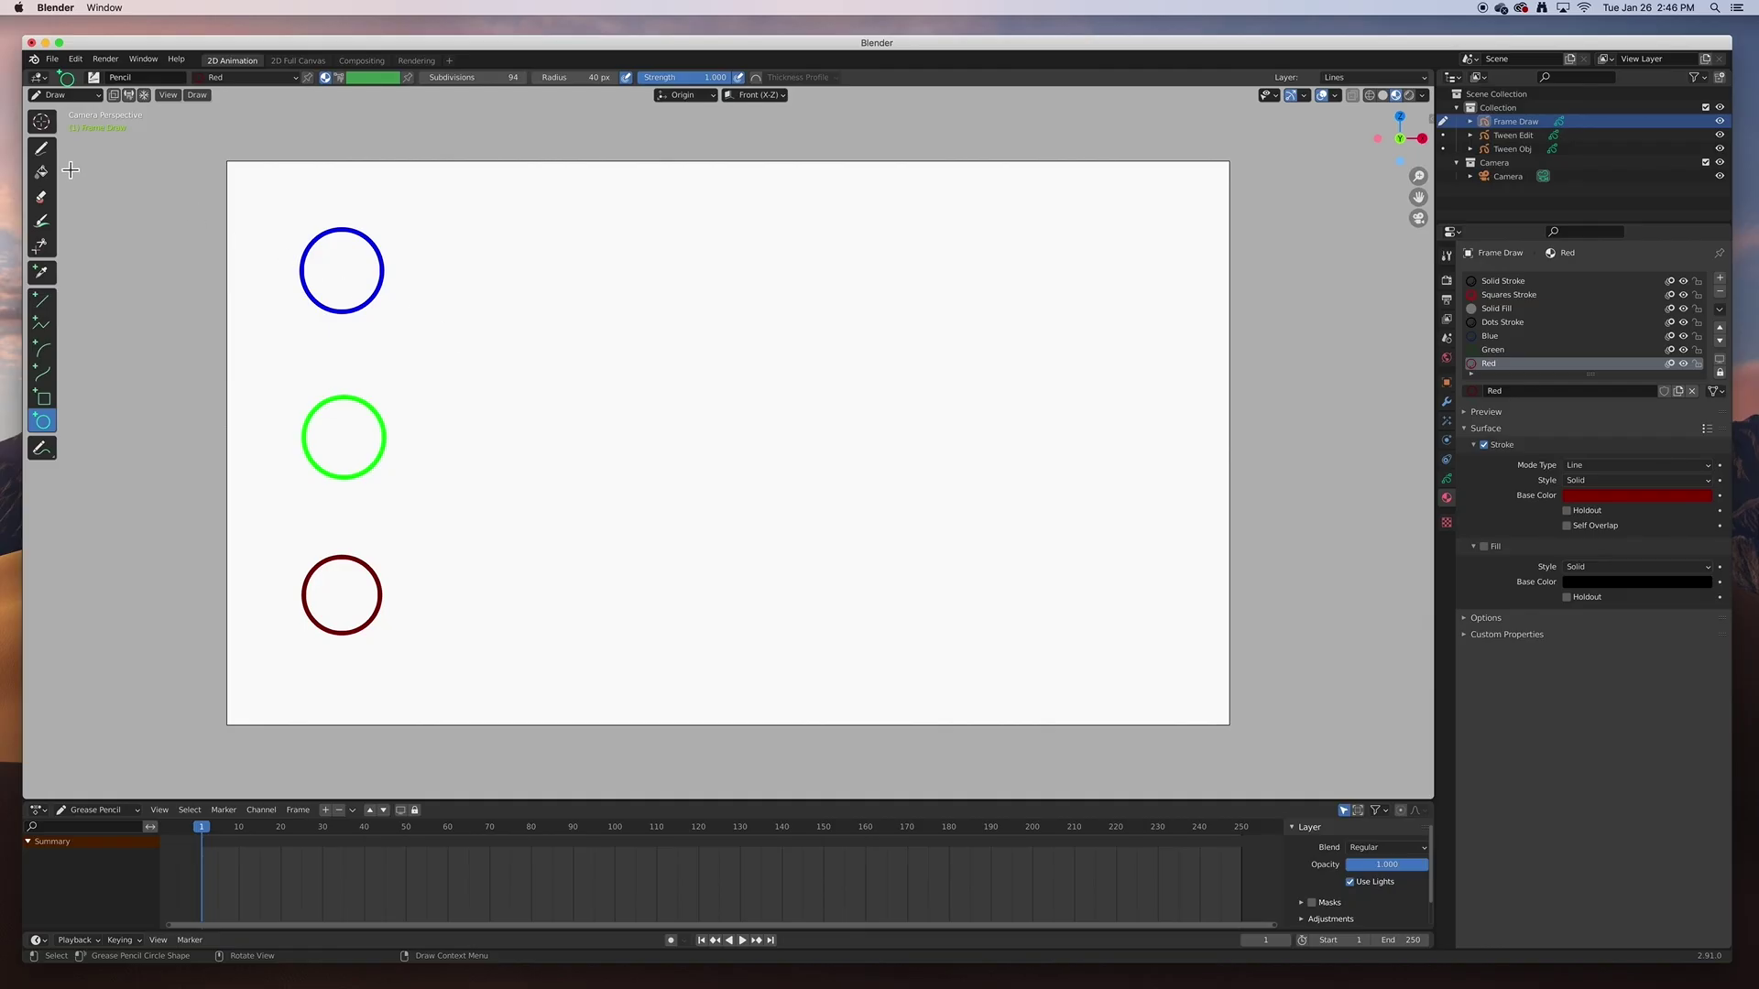
- Return Frame Draw to Object Mode and select the blue circle's Tween Obj object
left_click(59, 95)
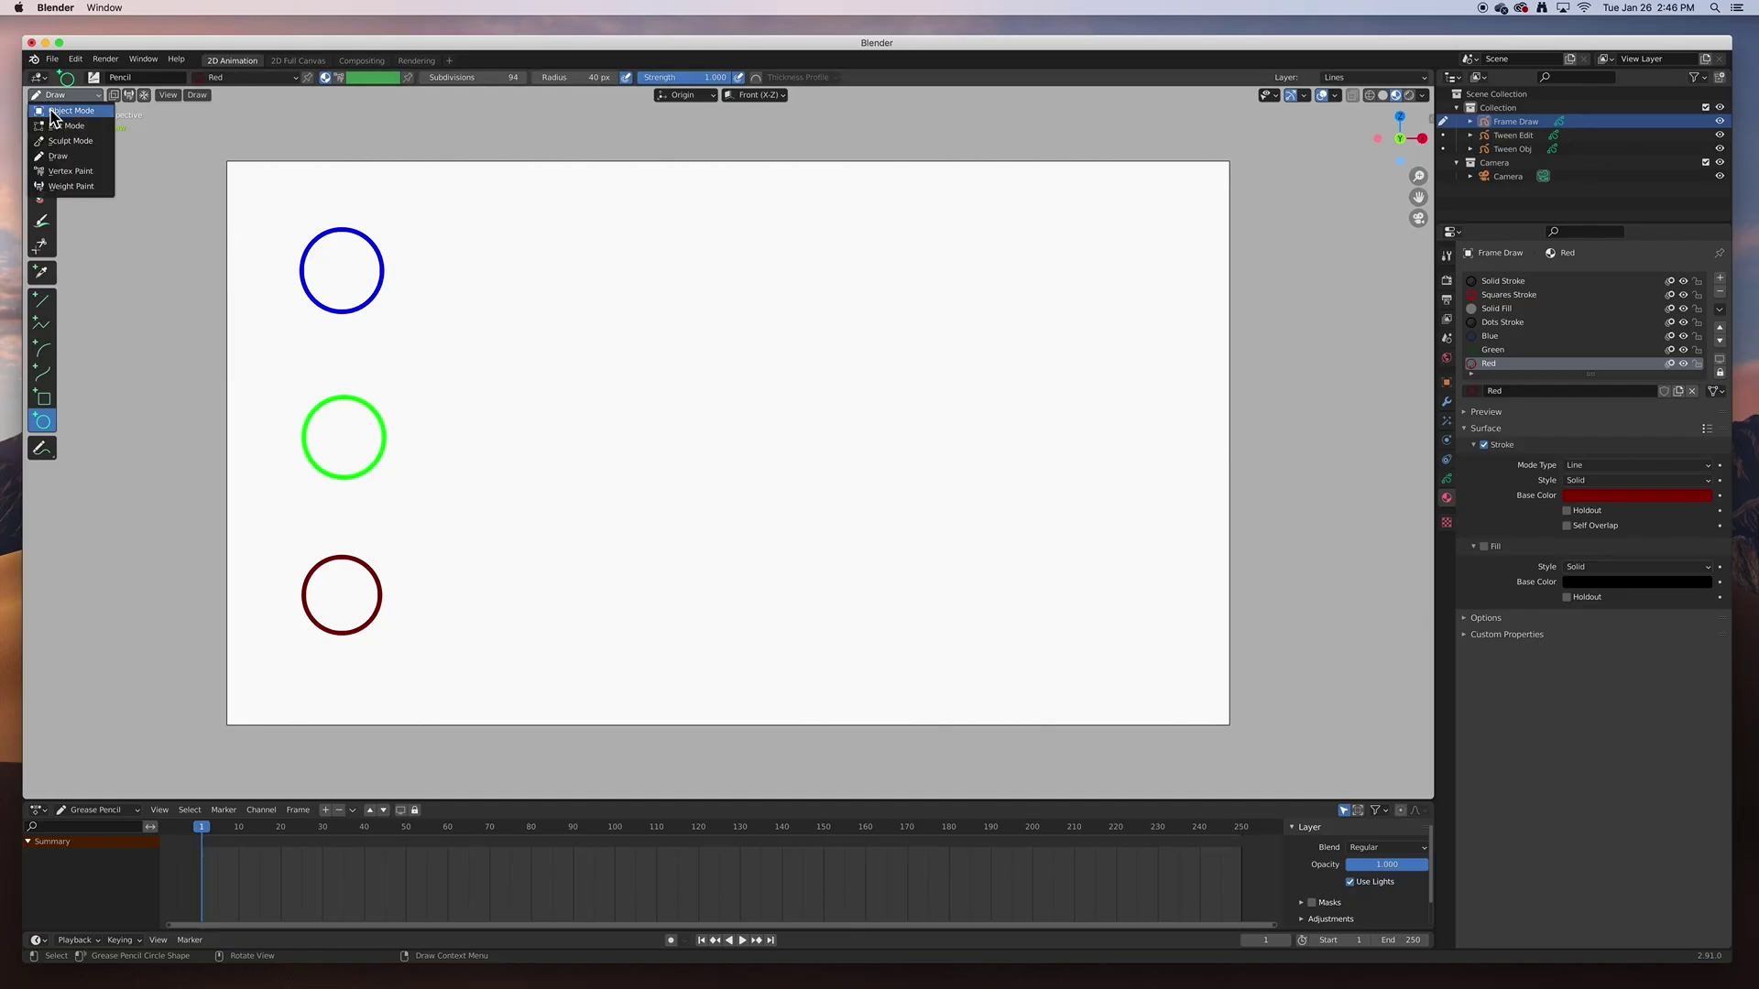
left_click(55, 111)
left_click(371, 304)
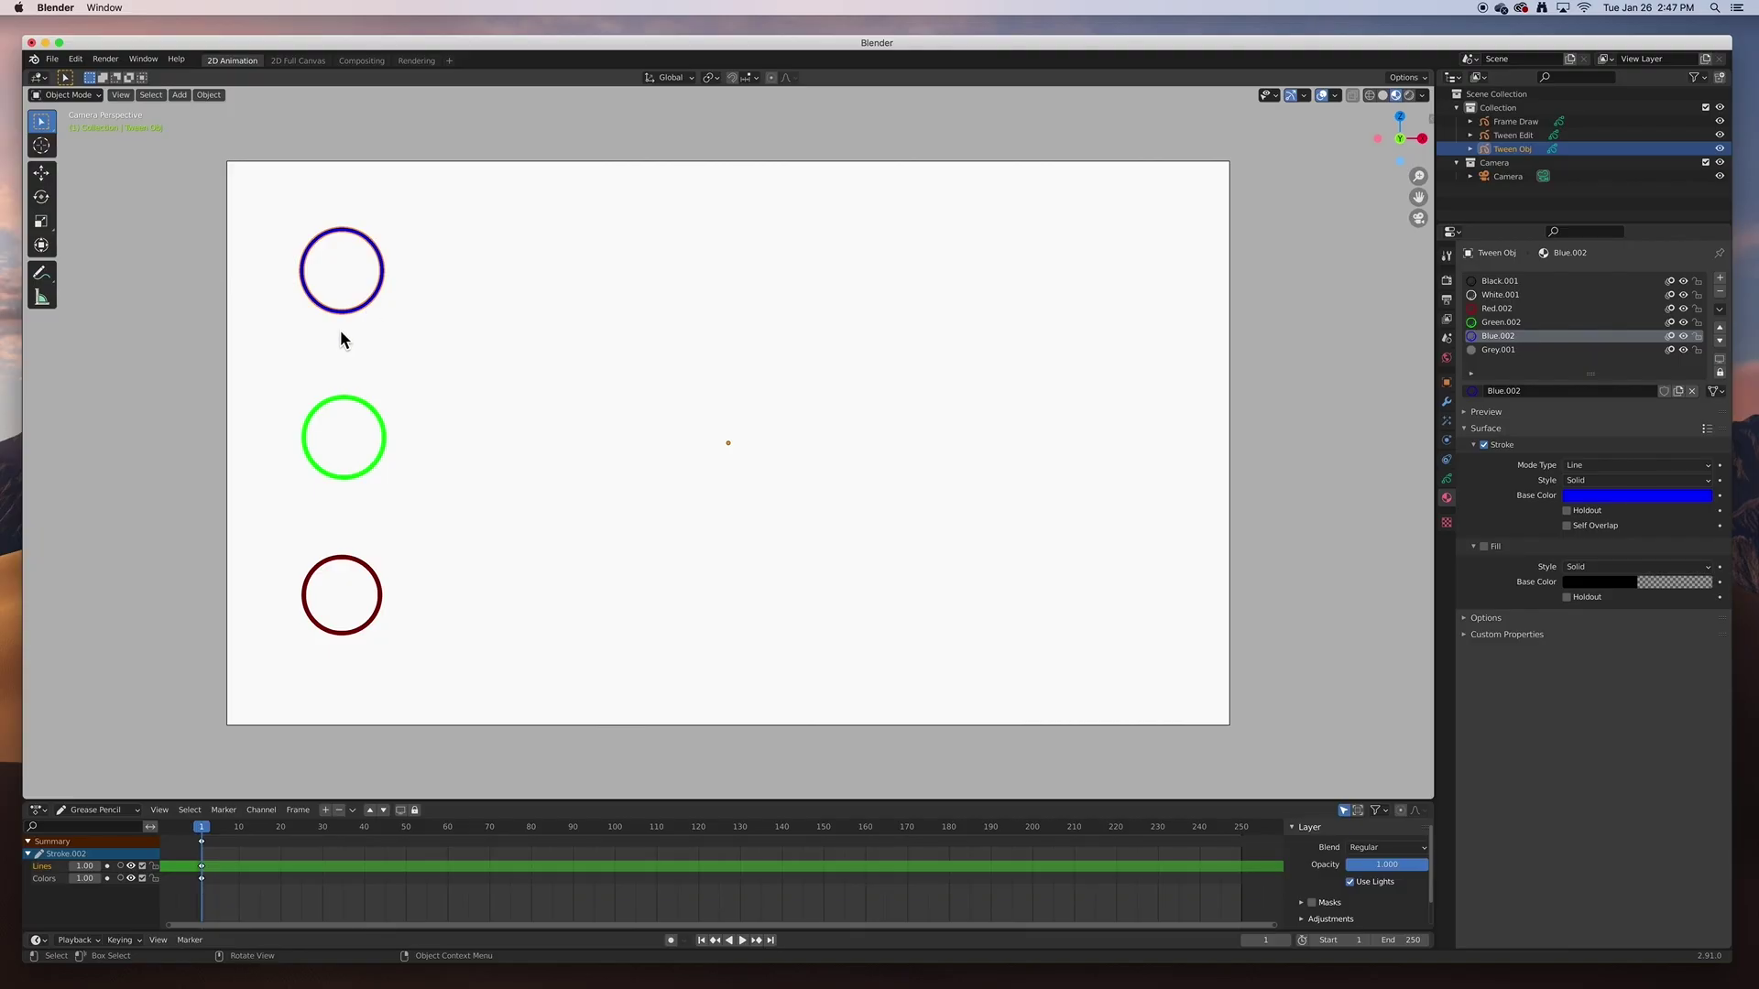
- Enlarge the Grease Pencil dope sheet area and raise the timeline's upper edge to make its frame range visible
left_click_drag(246, 802, 253, 740)
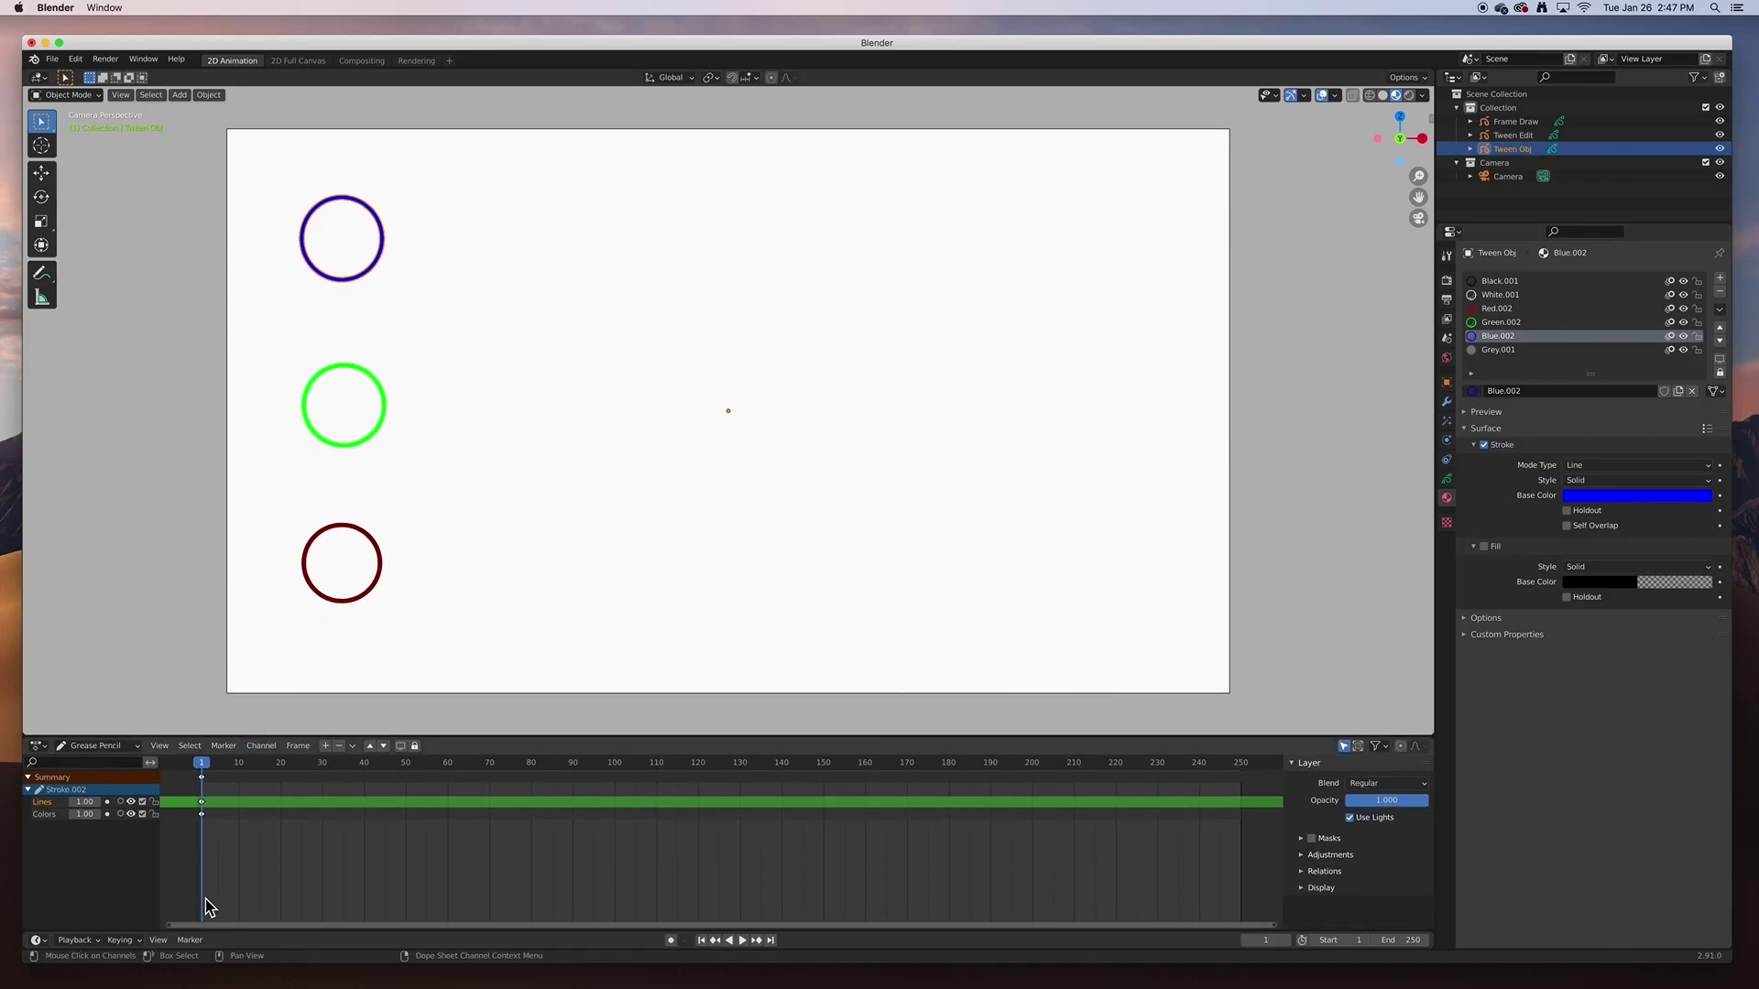
left_click(39, 748)
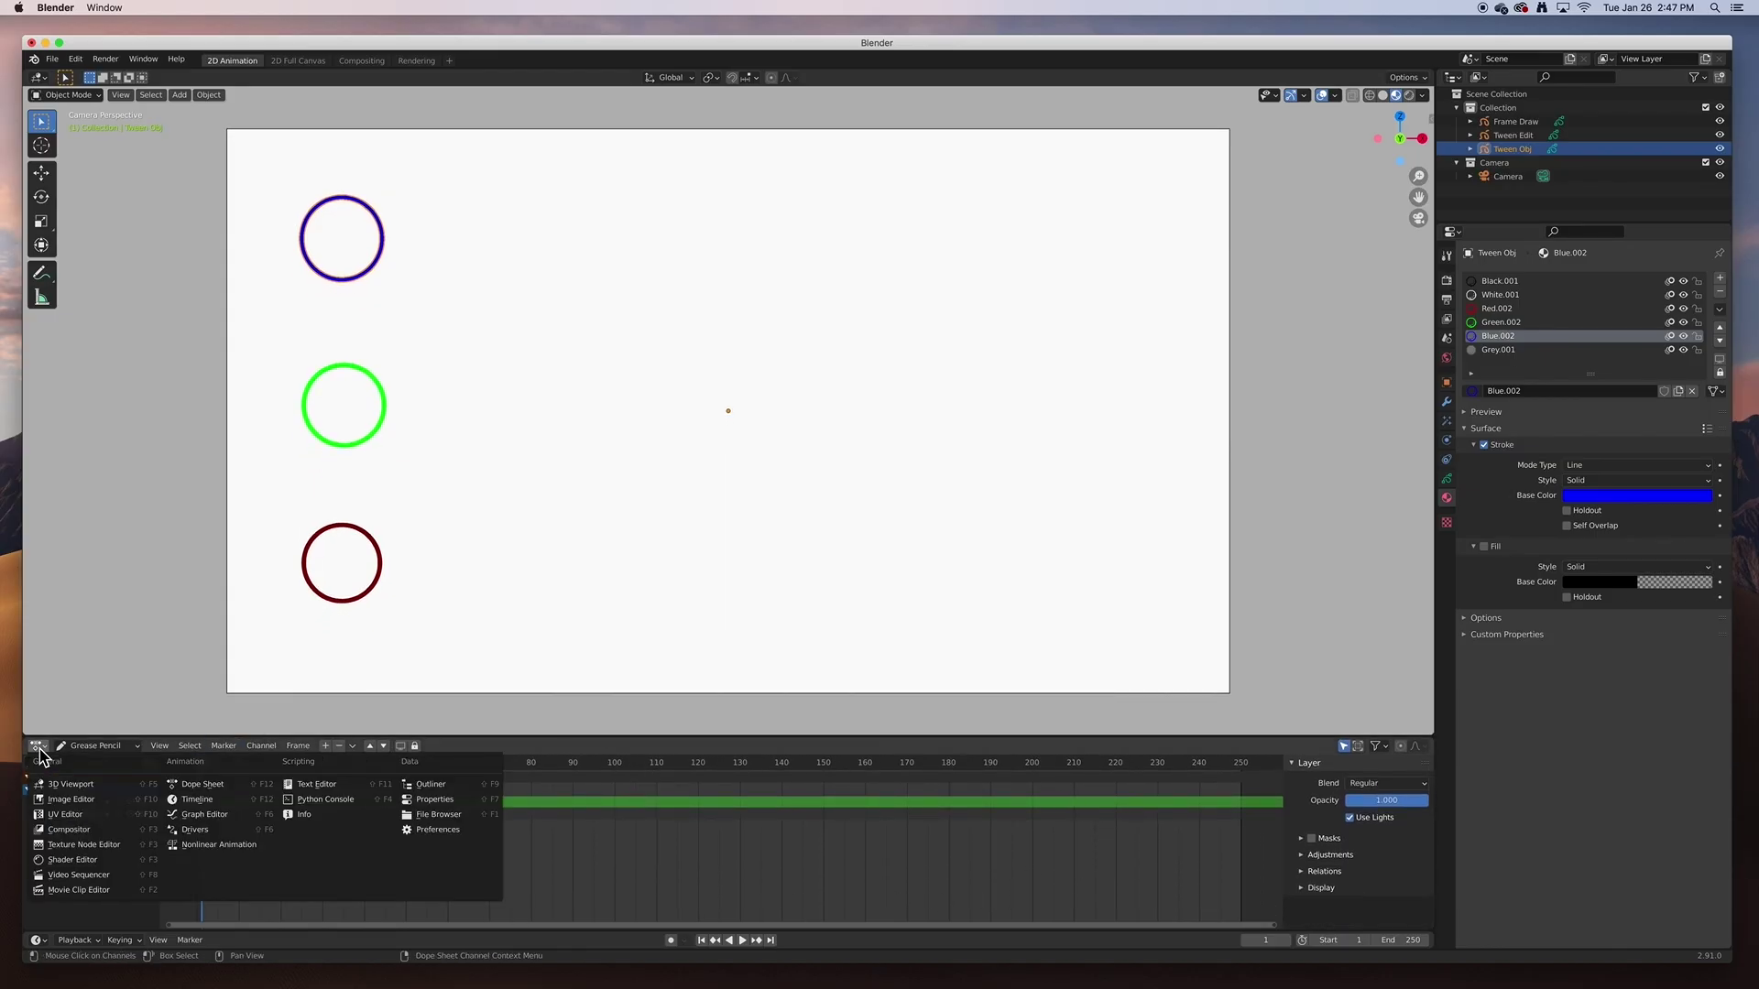
left_click(200, 786)
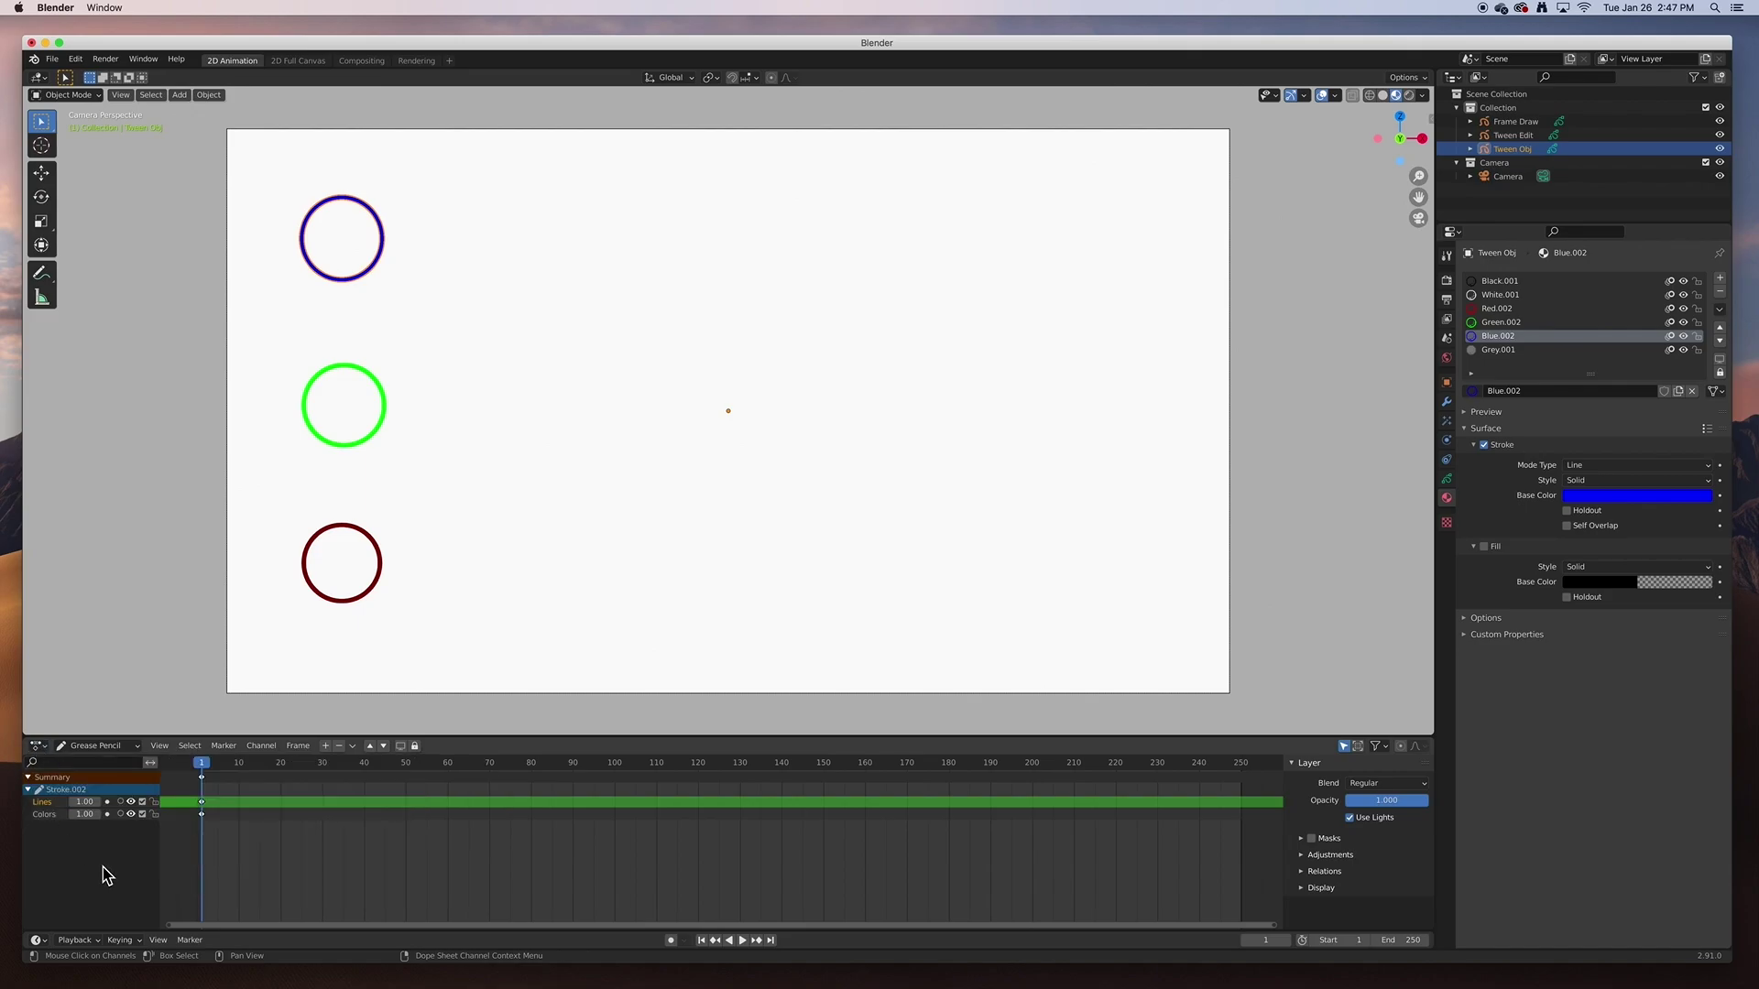
left_click_drag(267, 935, 275, 857)
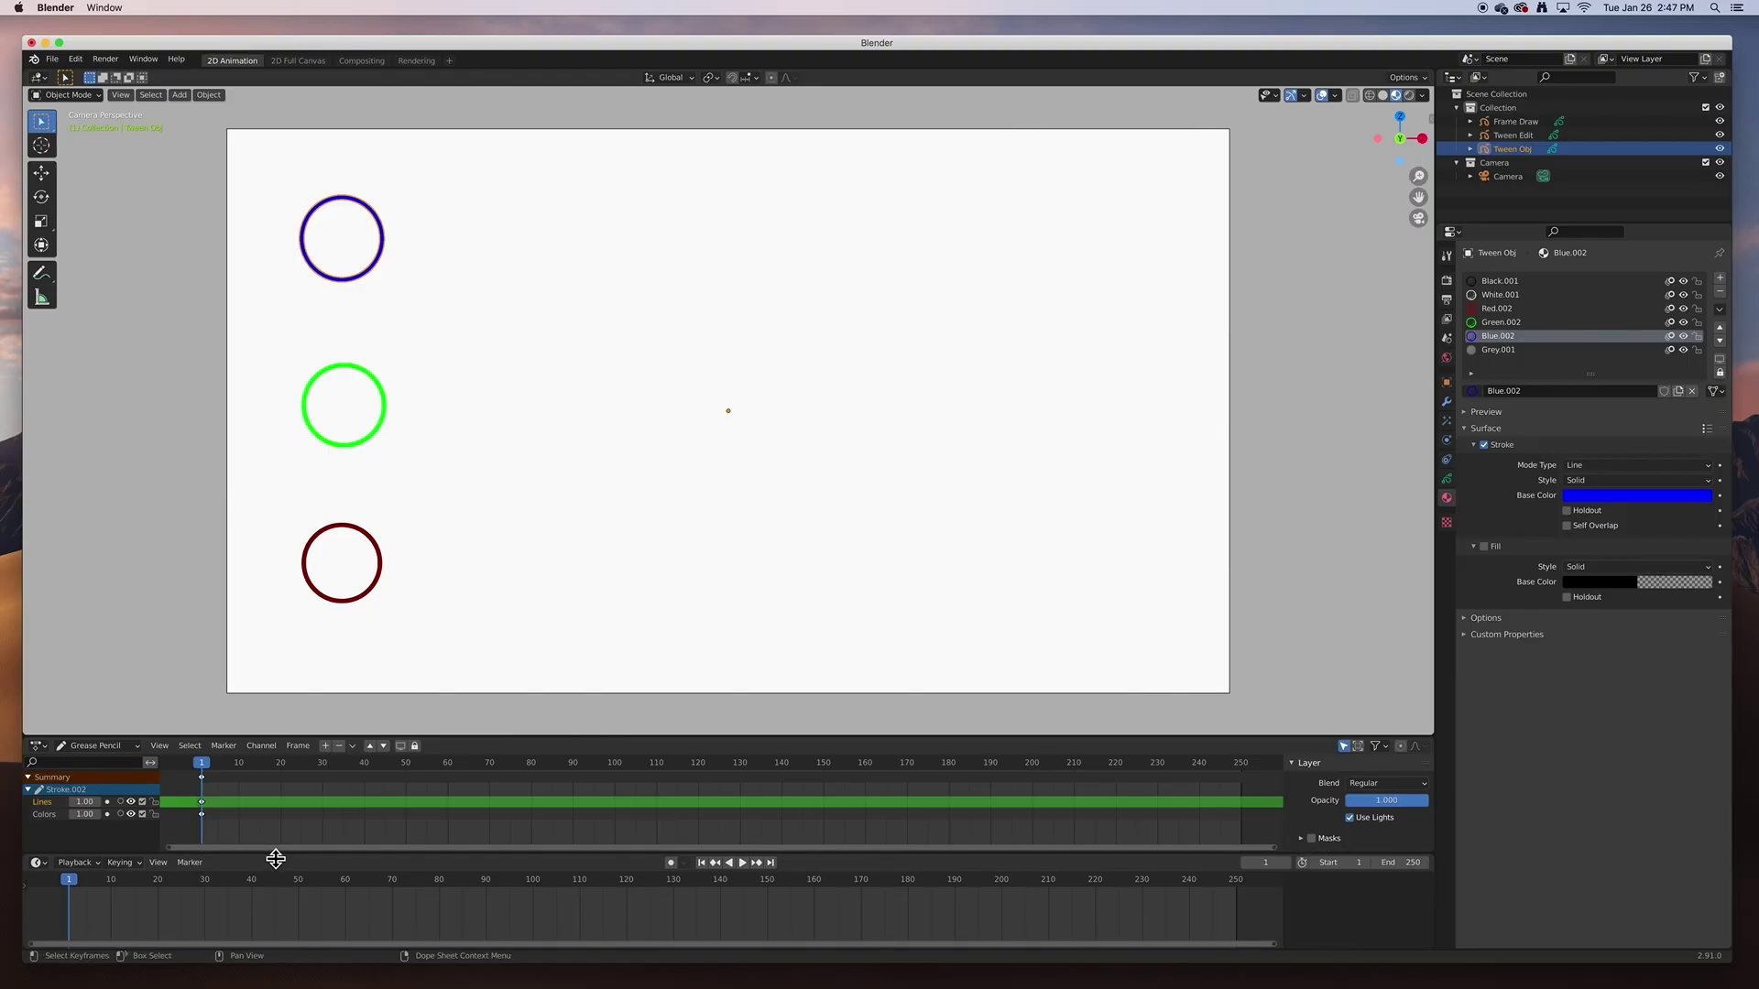
left_click(32, 893)
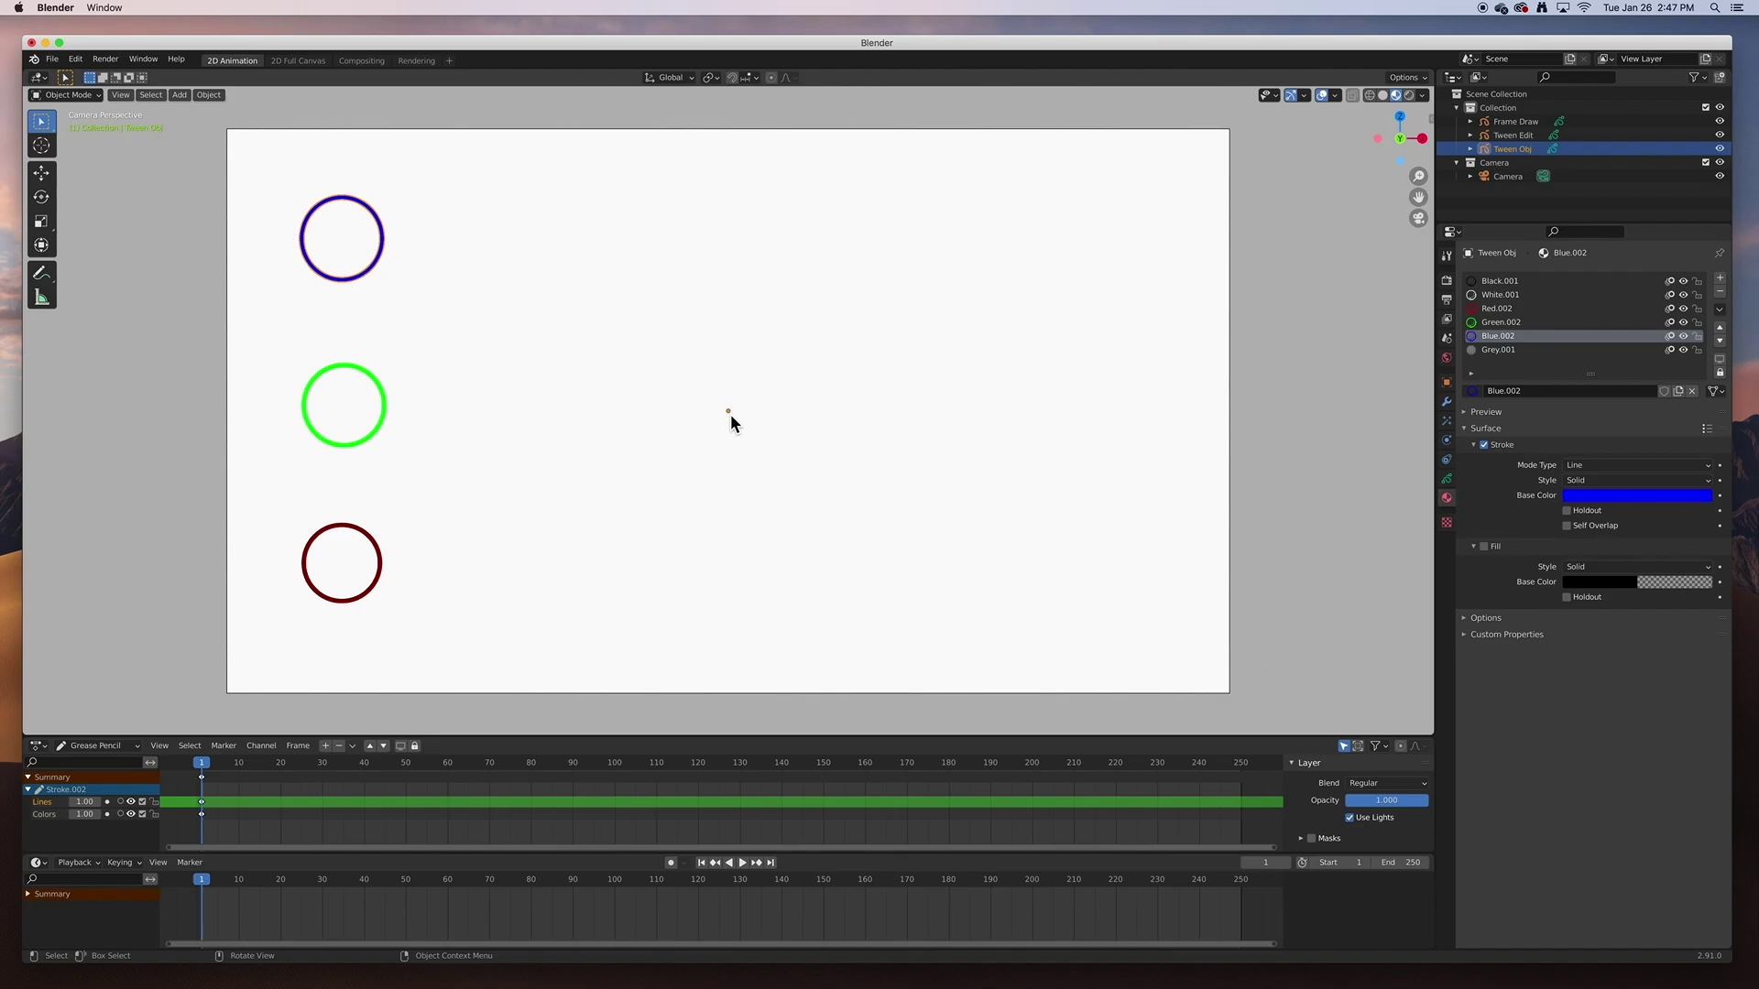
- Try rotating and moving Tween Obj about its origin at the canvas centre, and undo the change
left_click(43, 198)
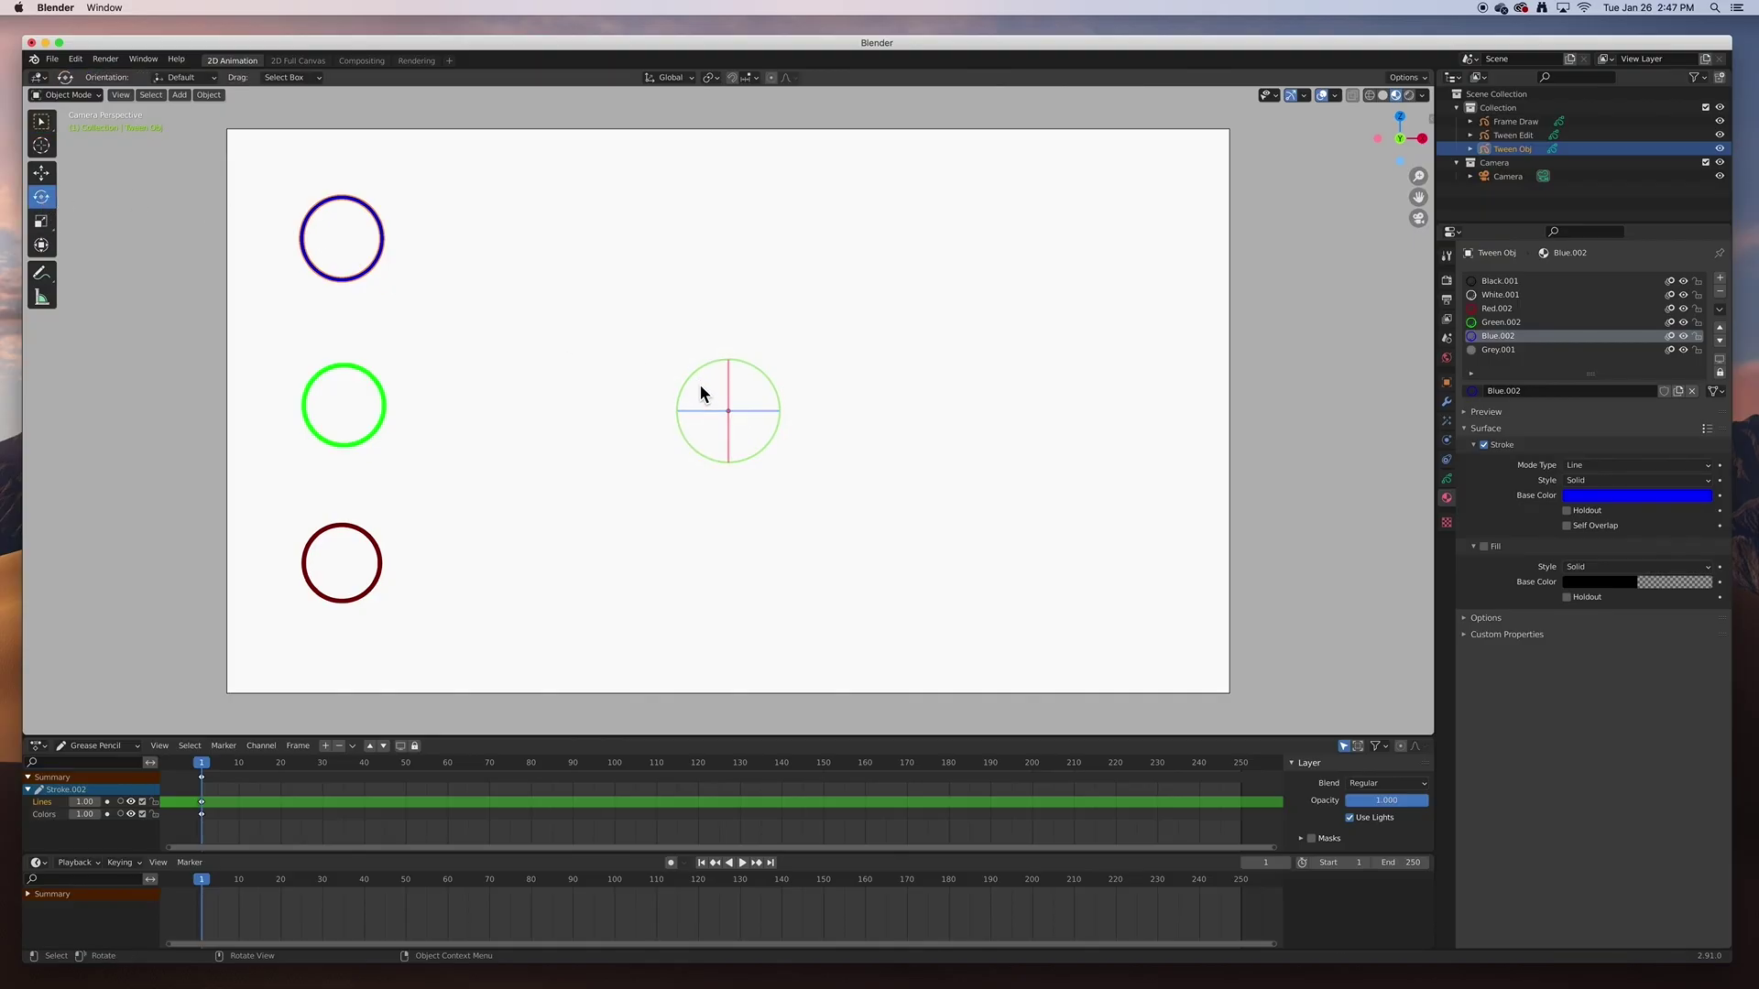
mouse_move(694, 380)
left_mouse_down()
mouse_move(734, 349)
mouse_move(703, 381)
left_mouse_up()
left_click(41, 173)
left_click_drag(729, 415, 701, 449)
key("ctrl+z")
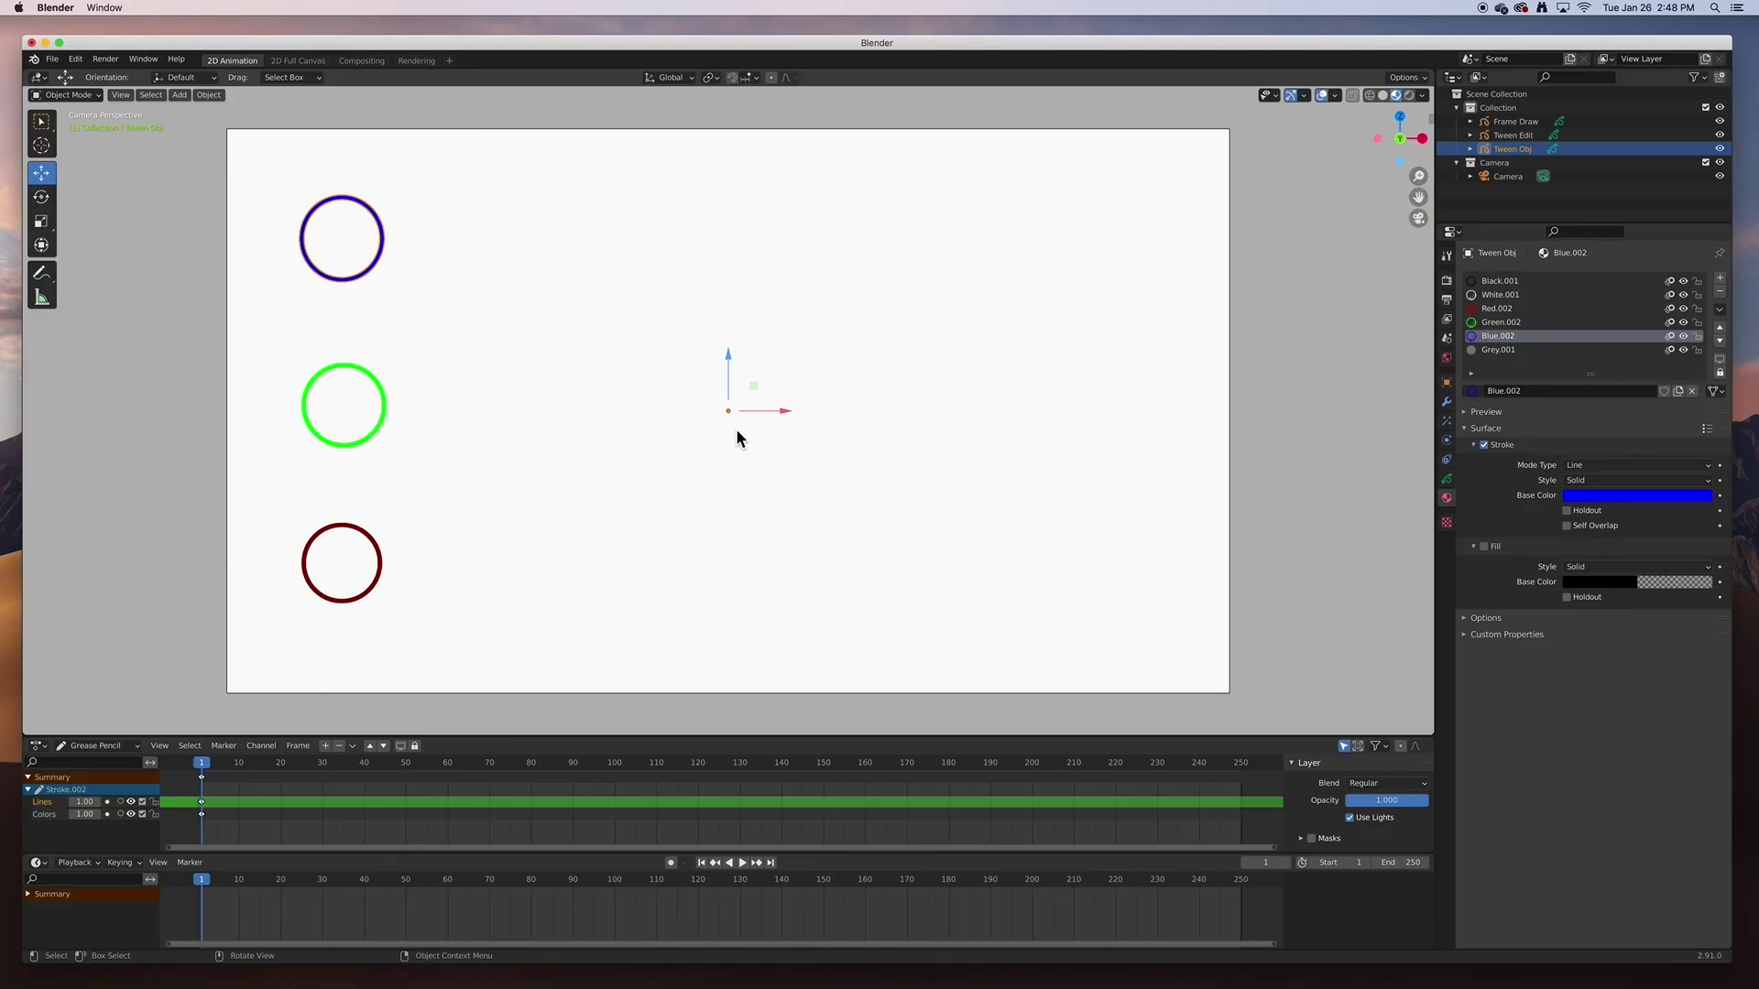
- In Edit Mode, select the whole blue circle stroke of Tween Obj and move it onto the object's origin at the canvas centre
left_click(68, 94)
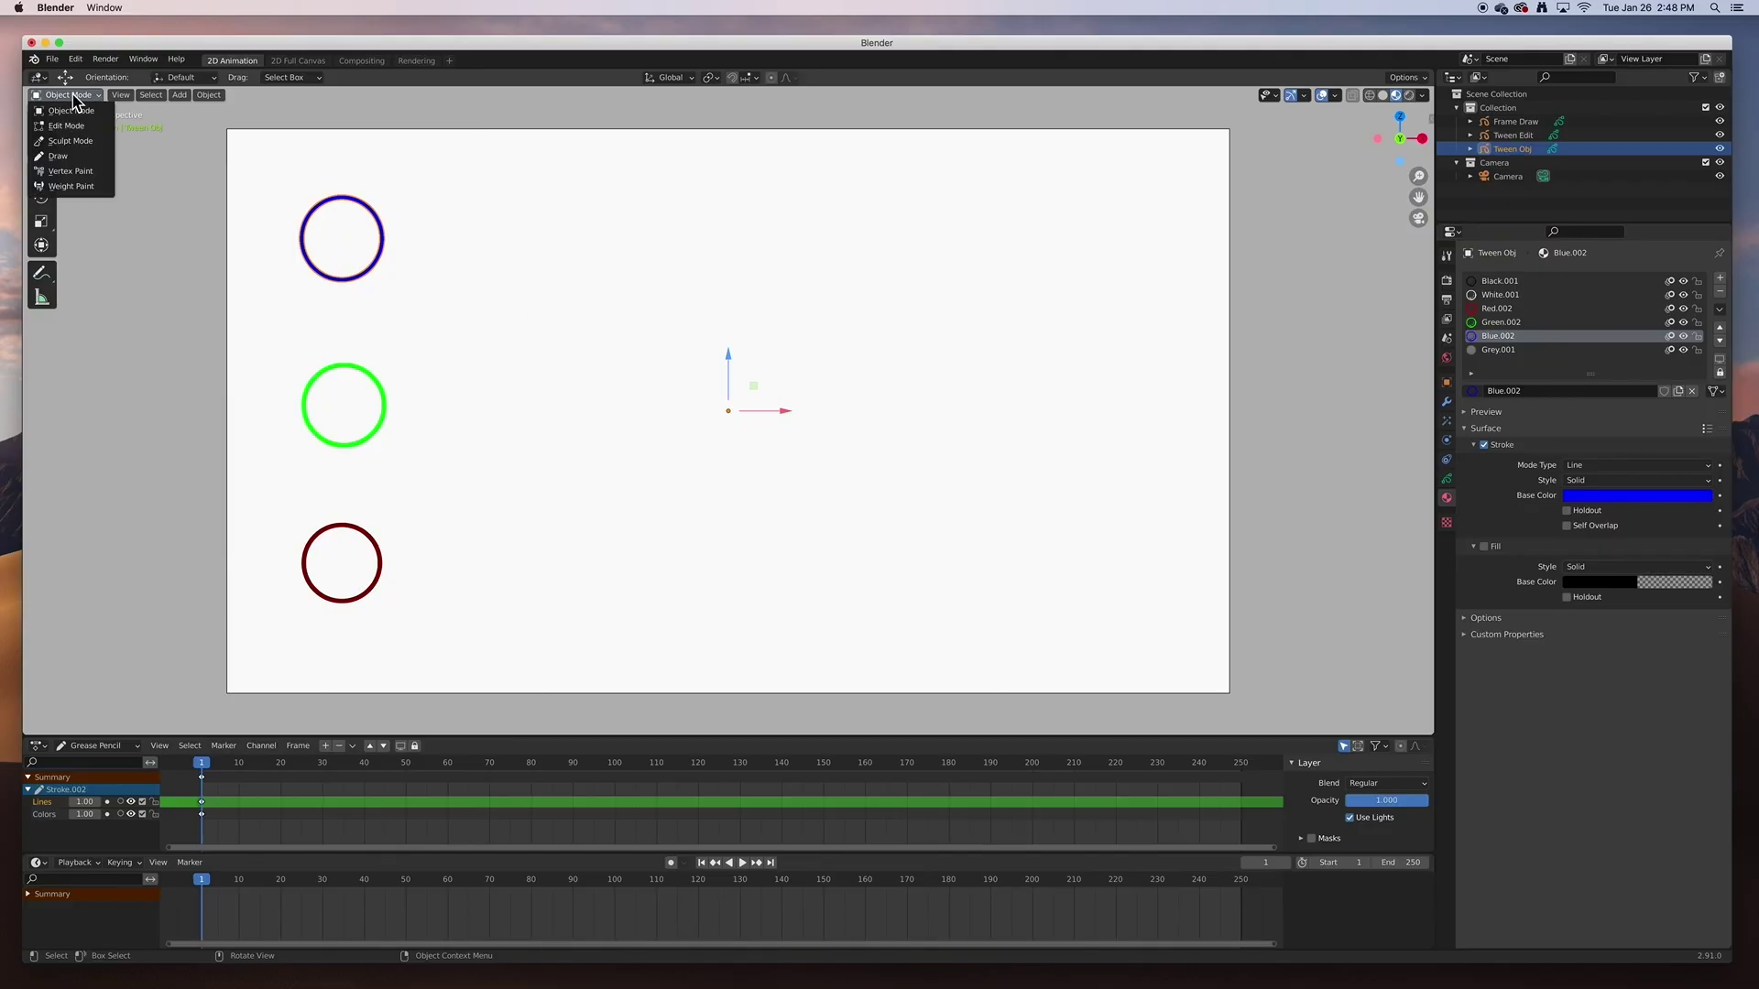
left_click(71, 128)
left_click_drag(261, 176, 435, 319)
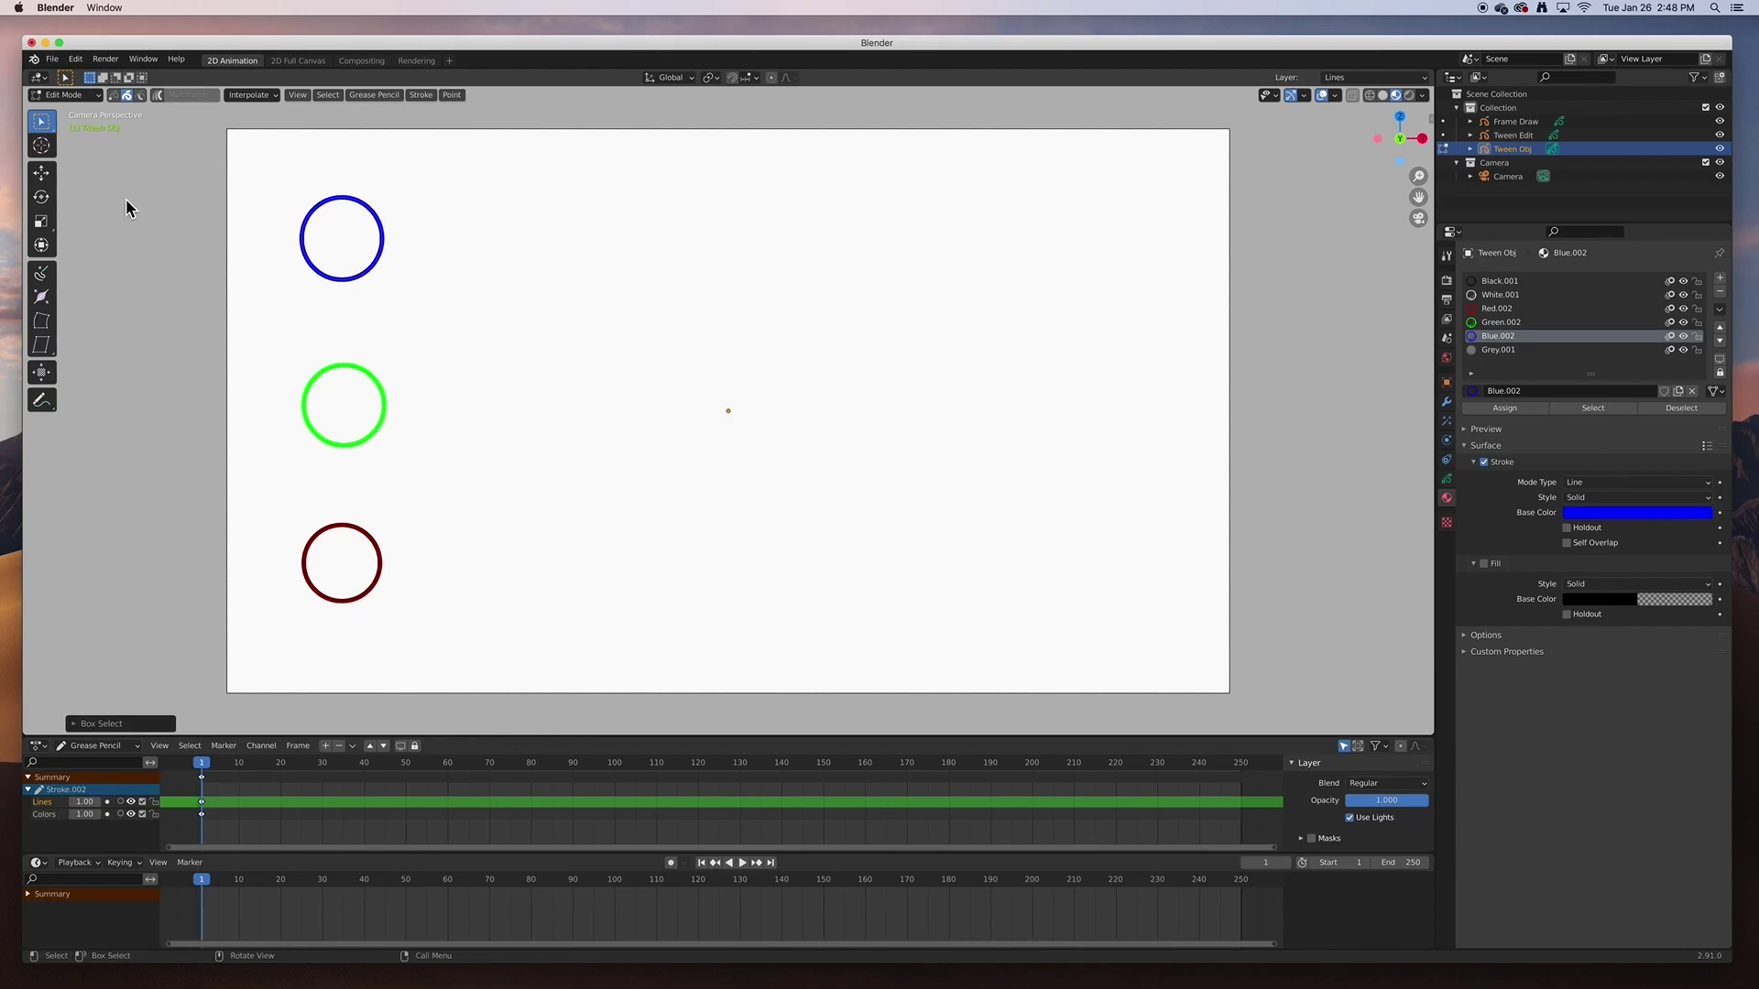
left_click(48, 176)
left_click_drag(345, 249, 731, 419)
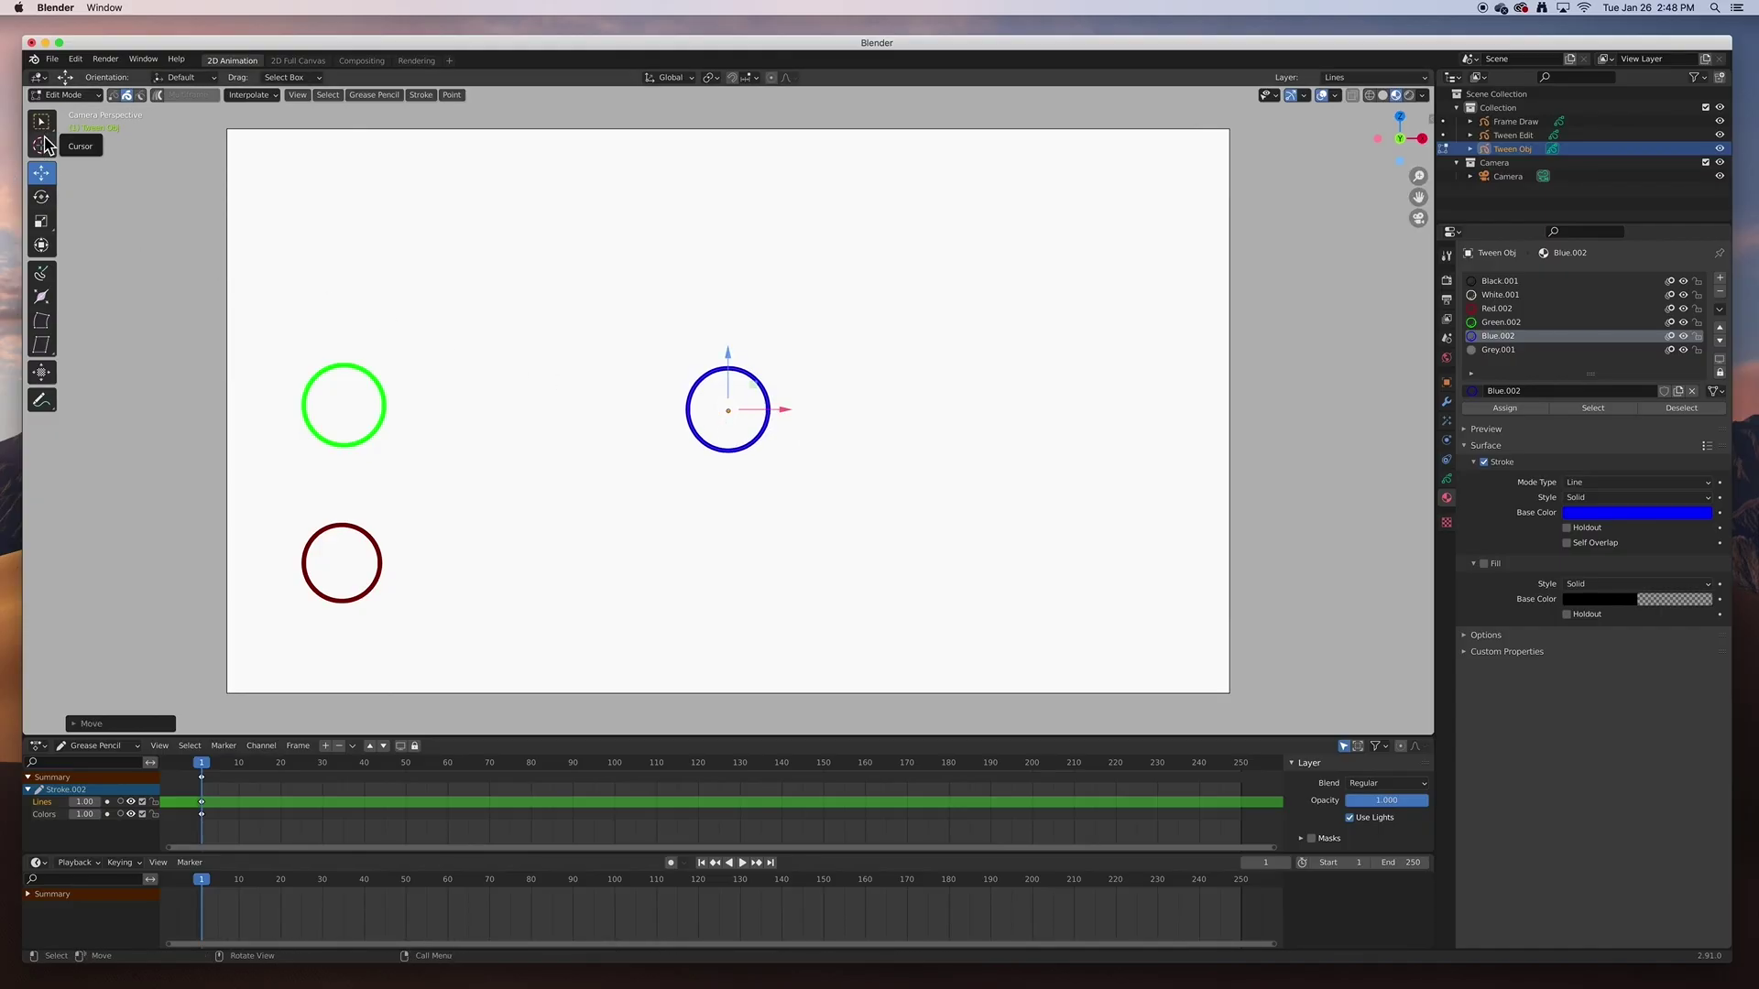
- Return to Object Mode, move Tween Obj back above the green circle, and clear the selection
left_click(62, 97)
left_click(68, 111)
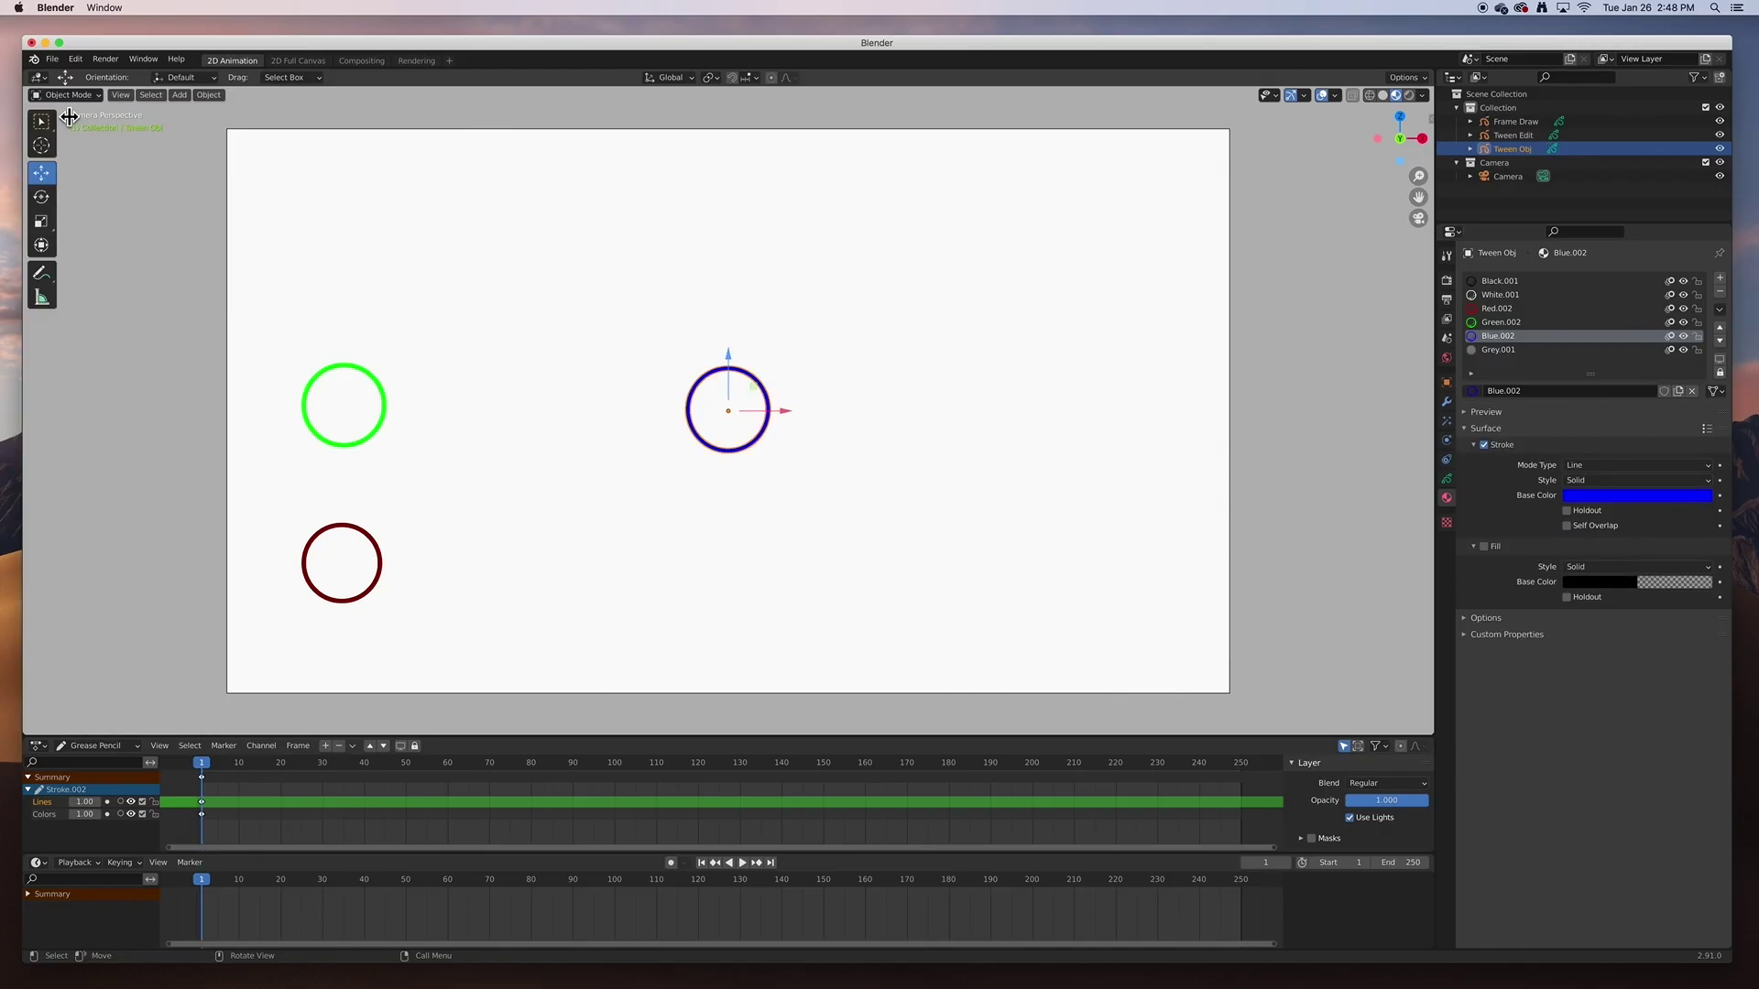
left_click_drag(742, 435, 357, 270)
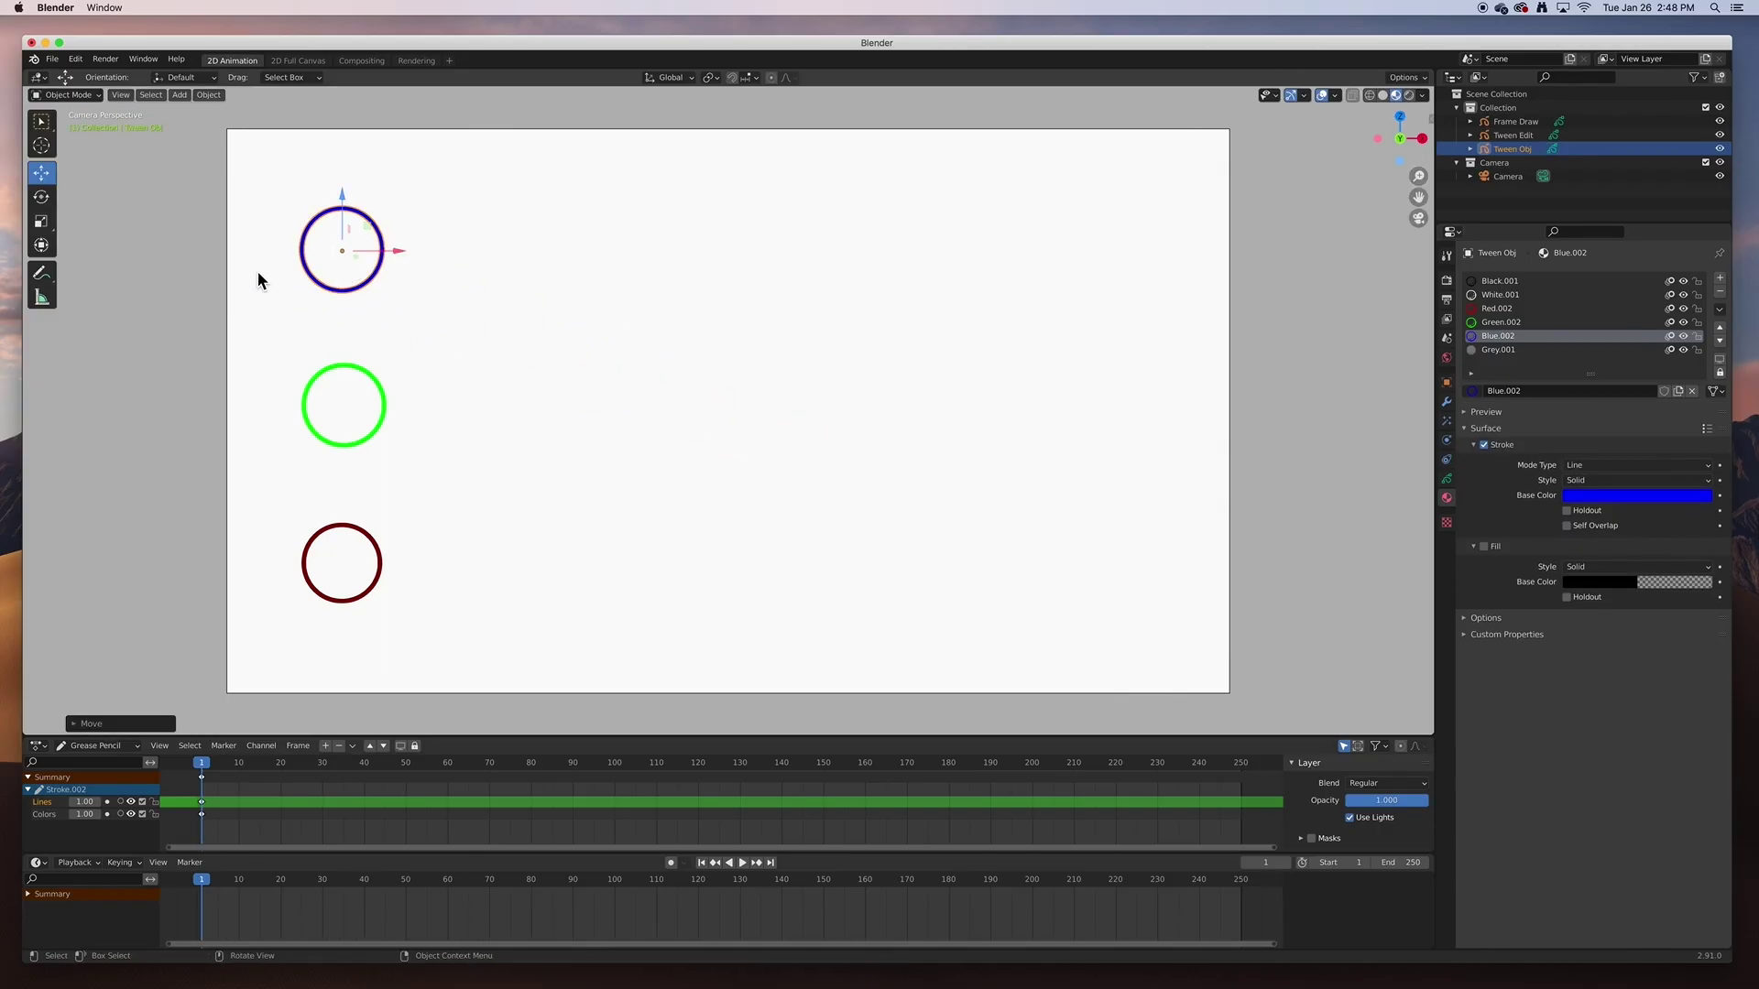
left_click(252, 272)
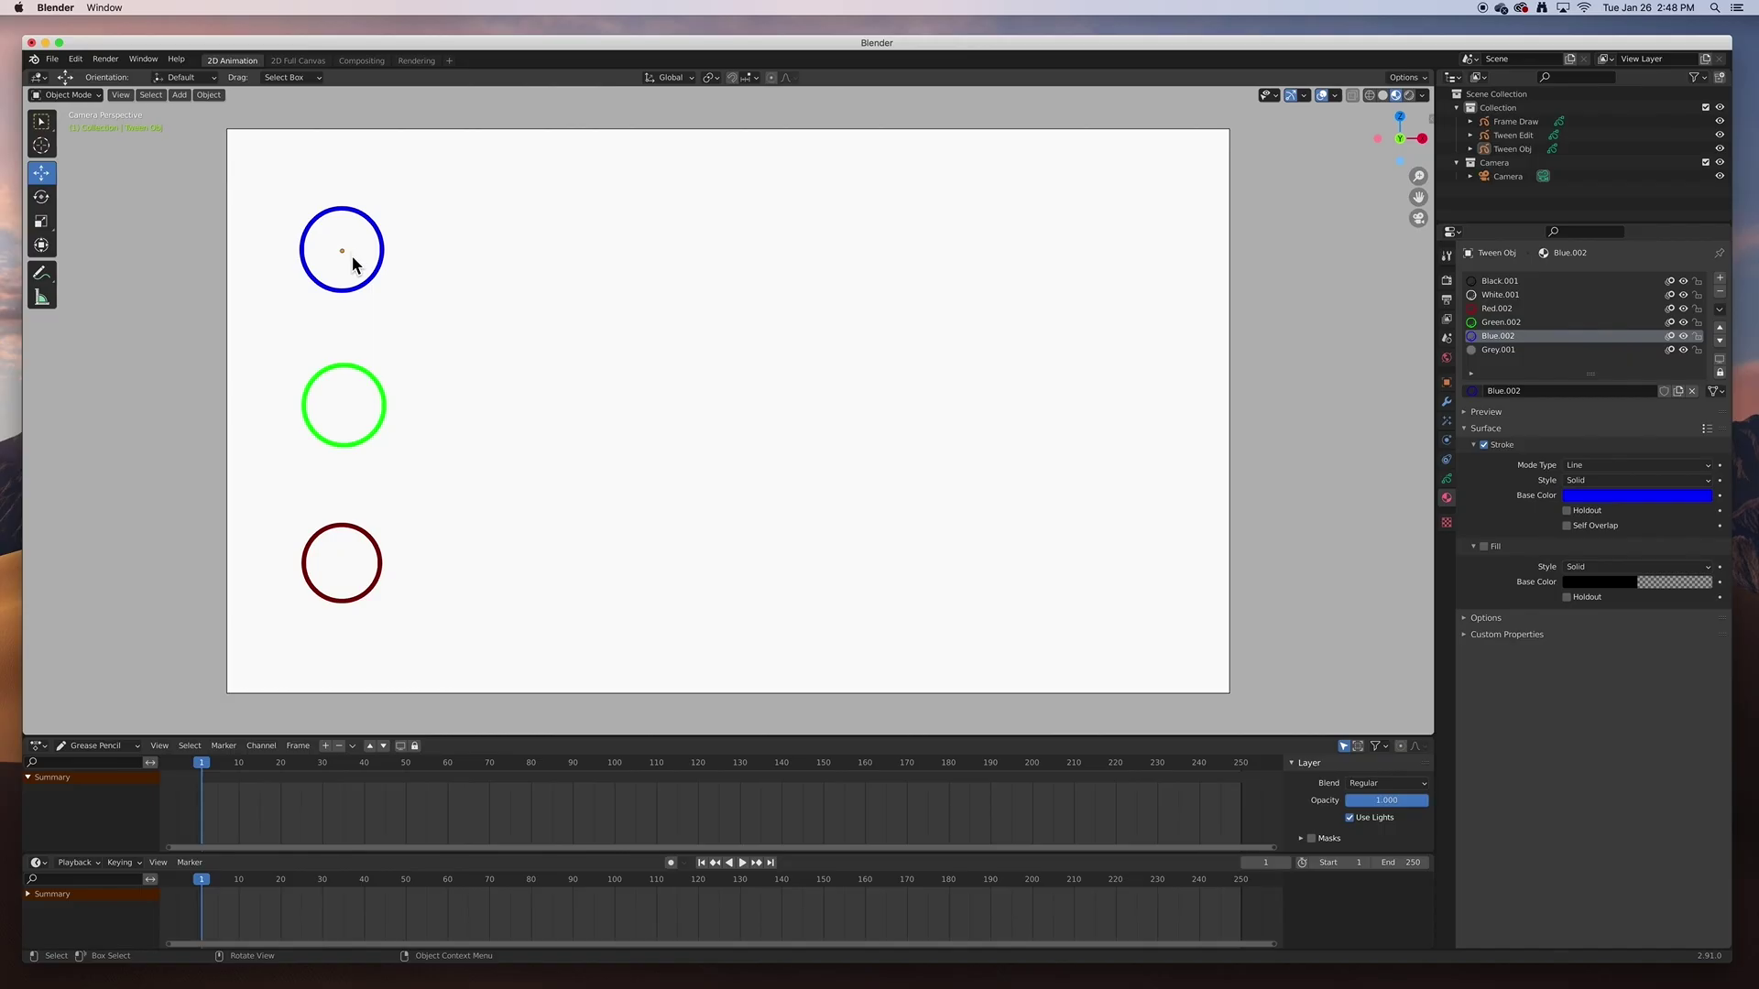
- Select the green and red circle objects in turn to compare where their origins lie
left_click(349, 365)
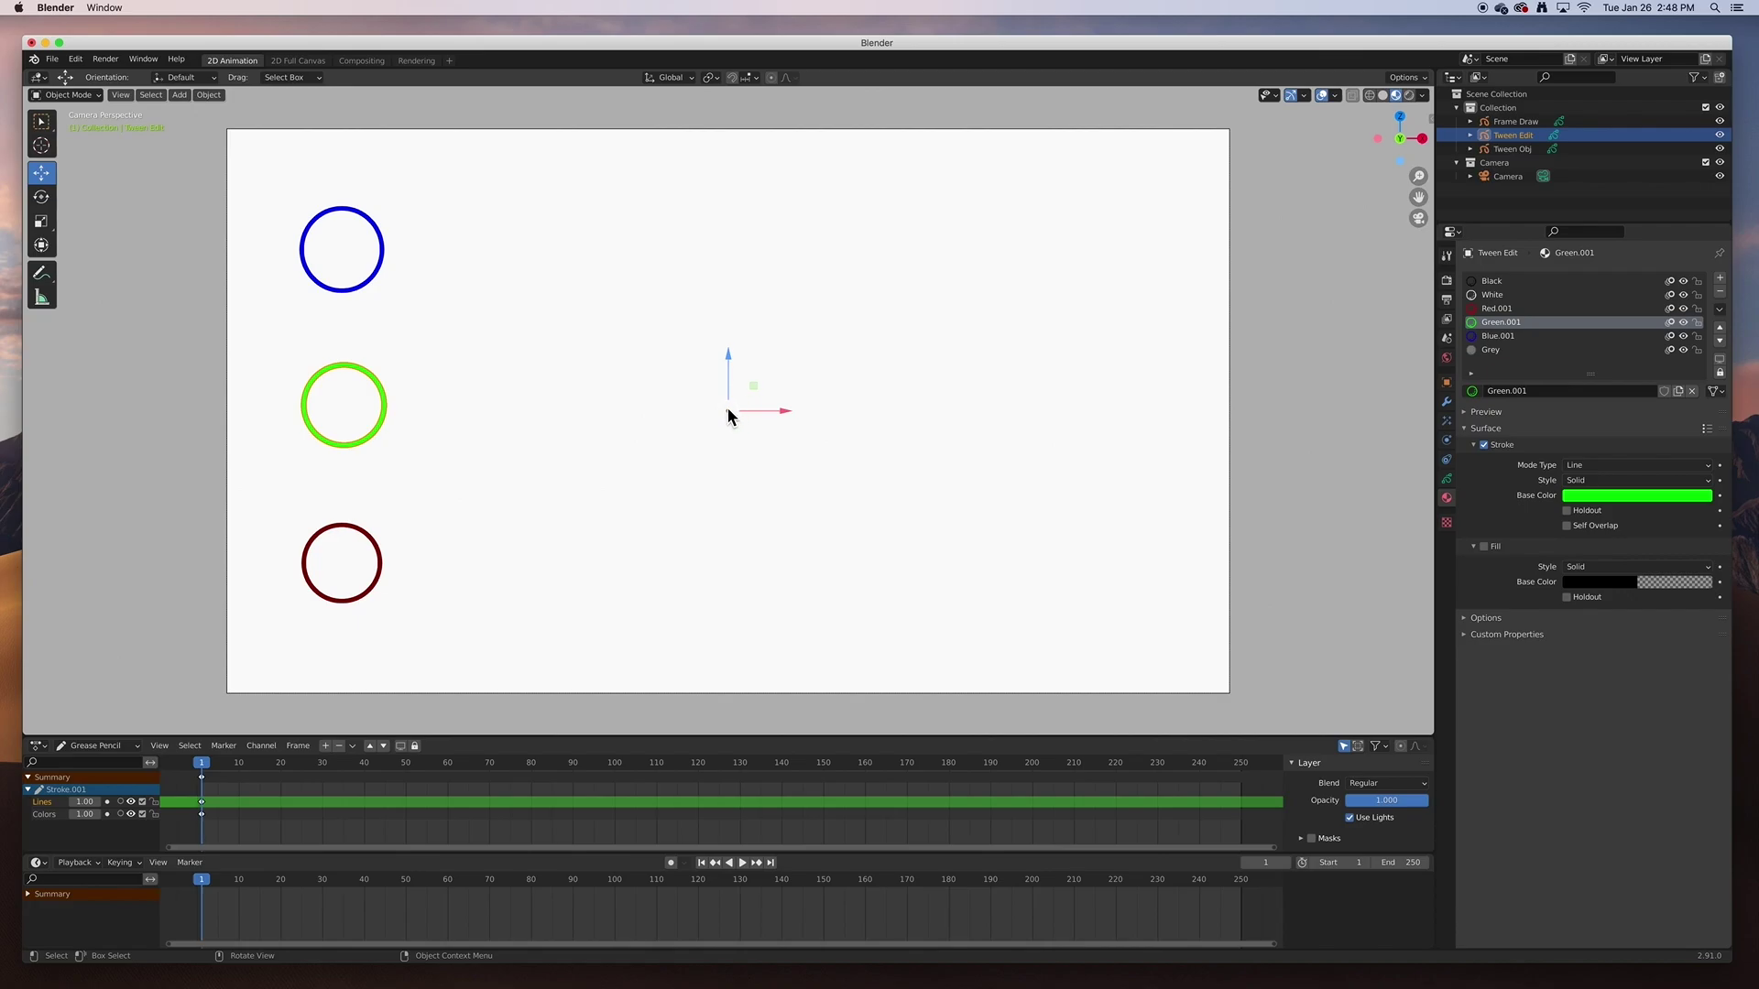
left_click(323, 538)
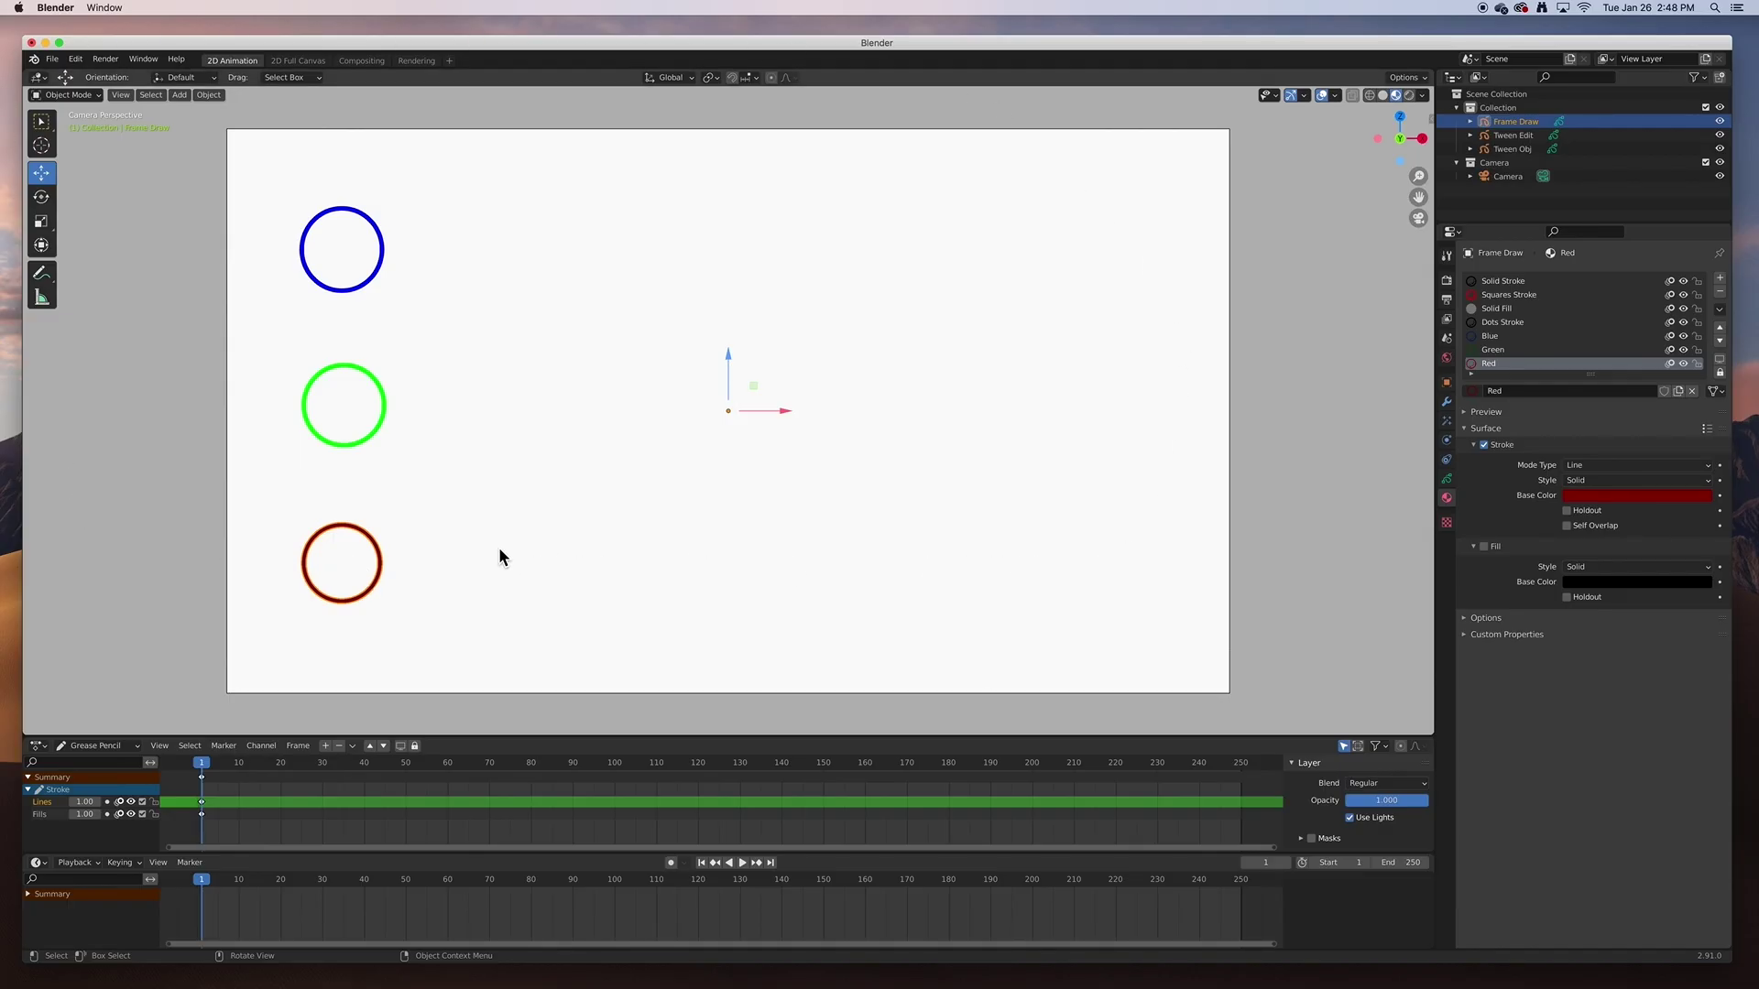
- Select Tween Obj, enable auto keying, and nudge the object slightly along the X axis at frame 1 to record a keyframe
left_click(364, 295)
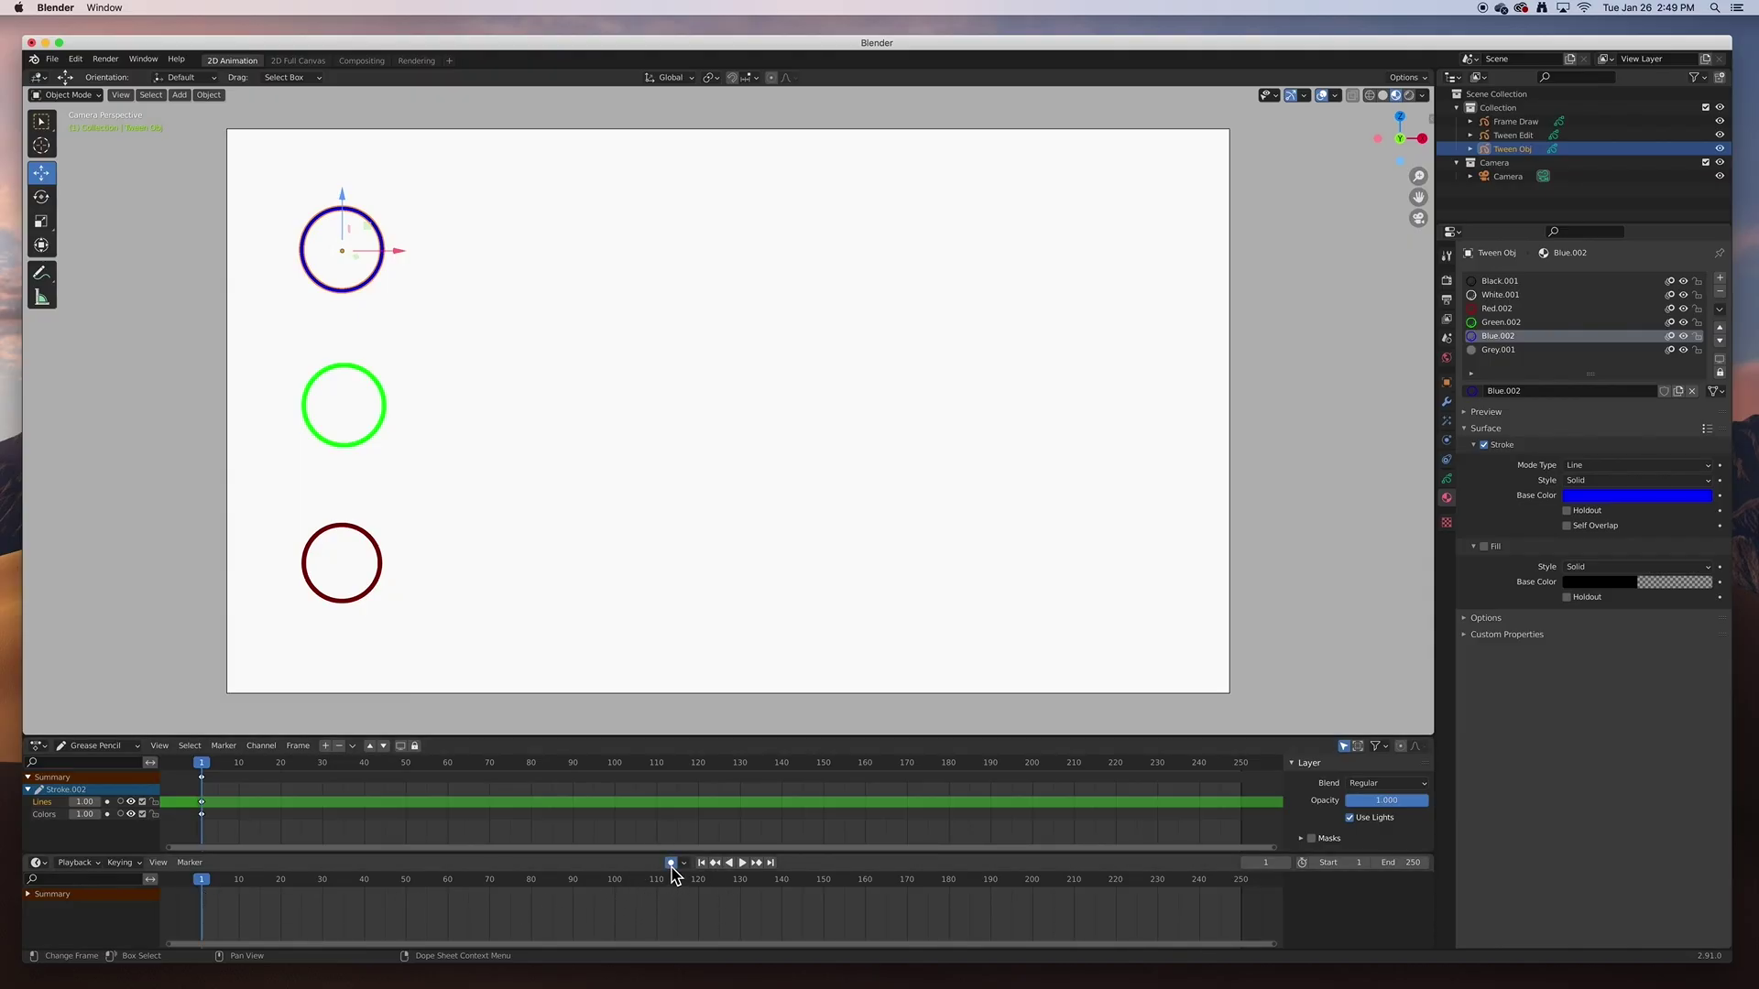
key("space")
mouse_move(210, 886)
left_mouse_down()
mouse_move(236, 885)
mouse_move(210, 886)
left_mouse_up()
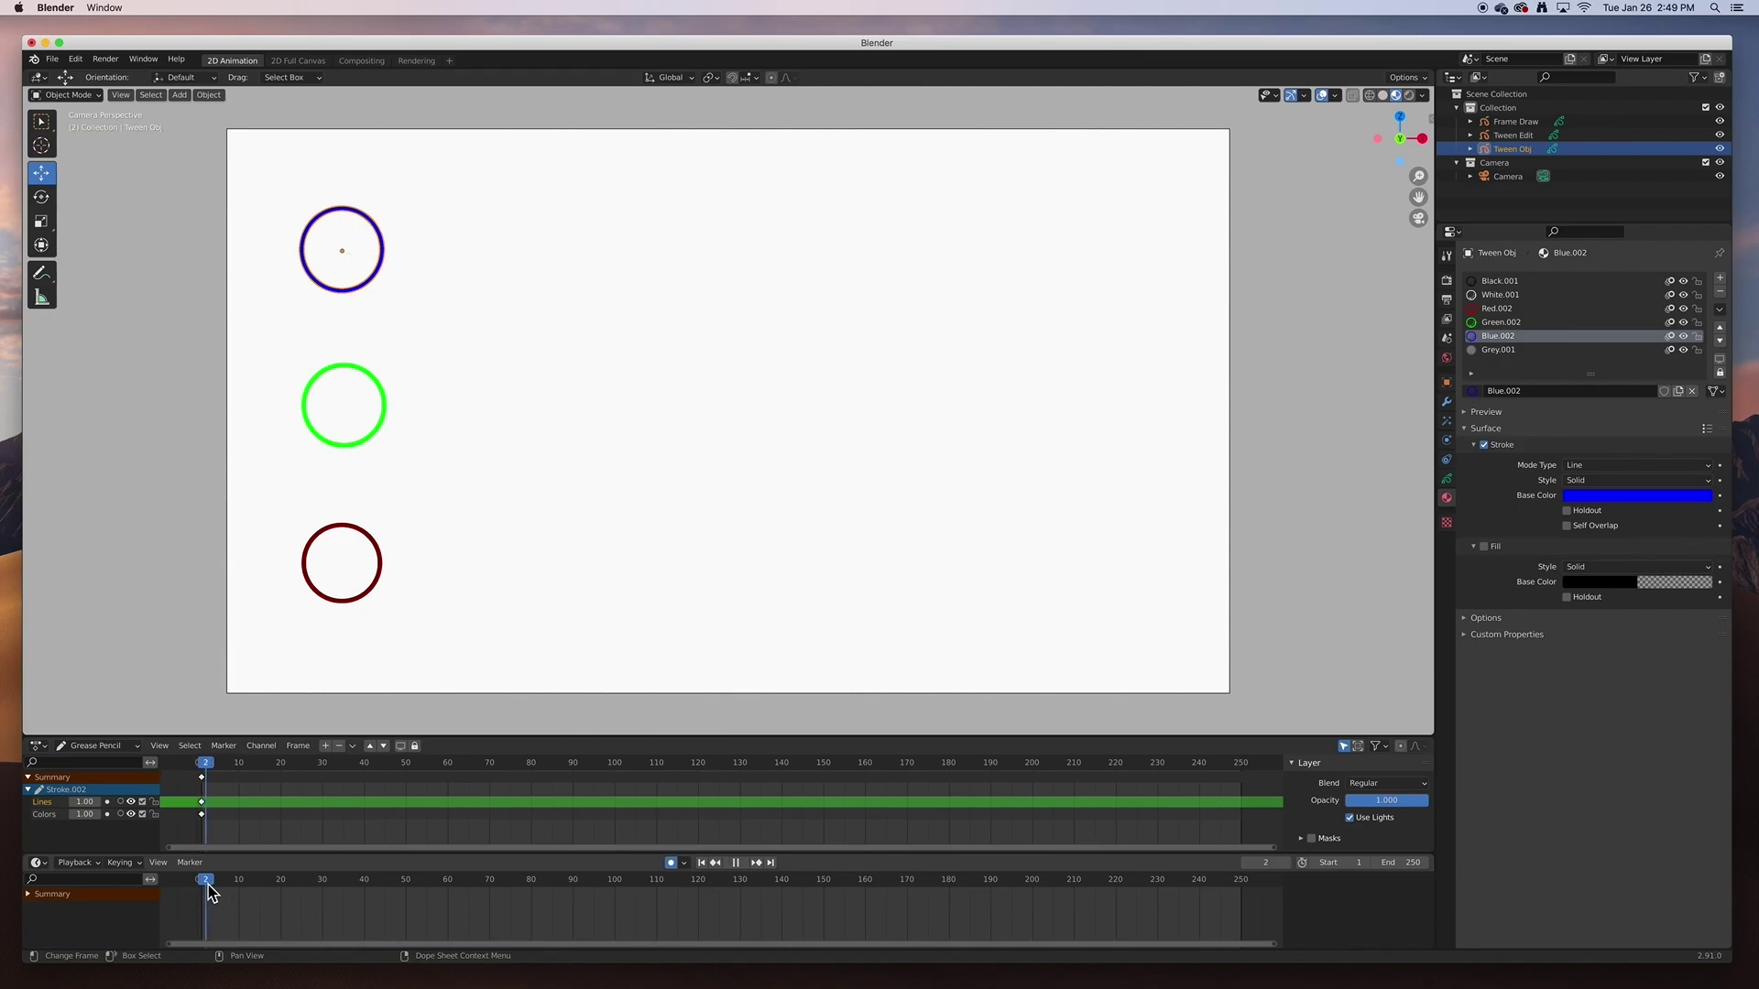
key("Escape")
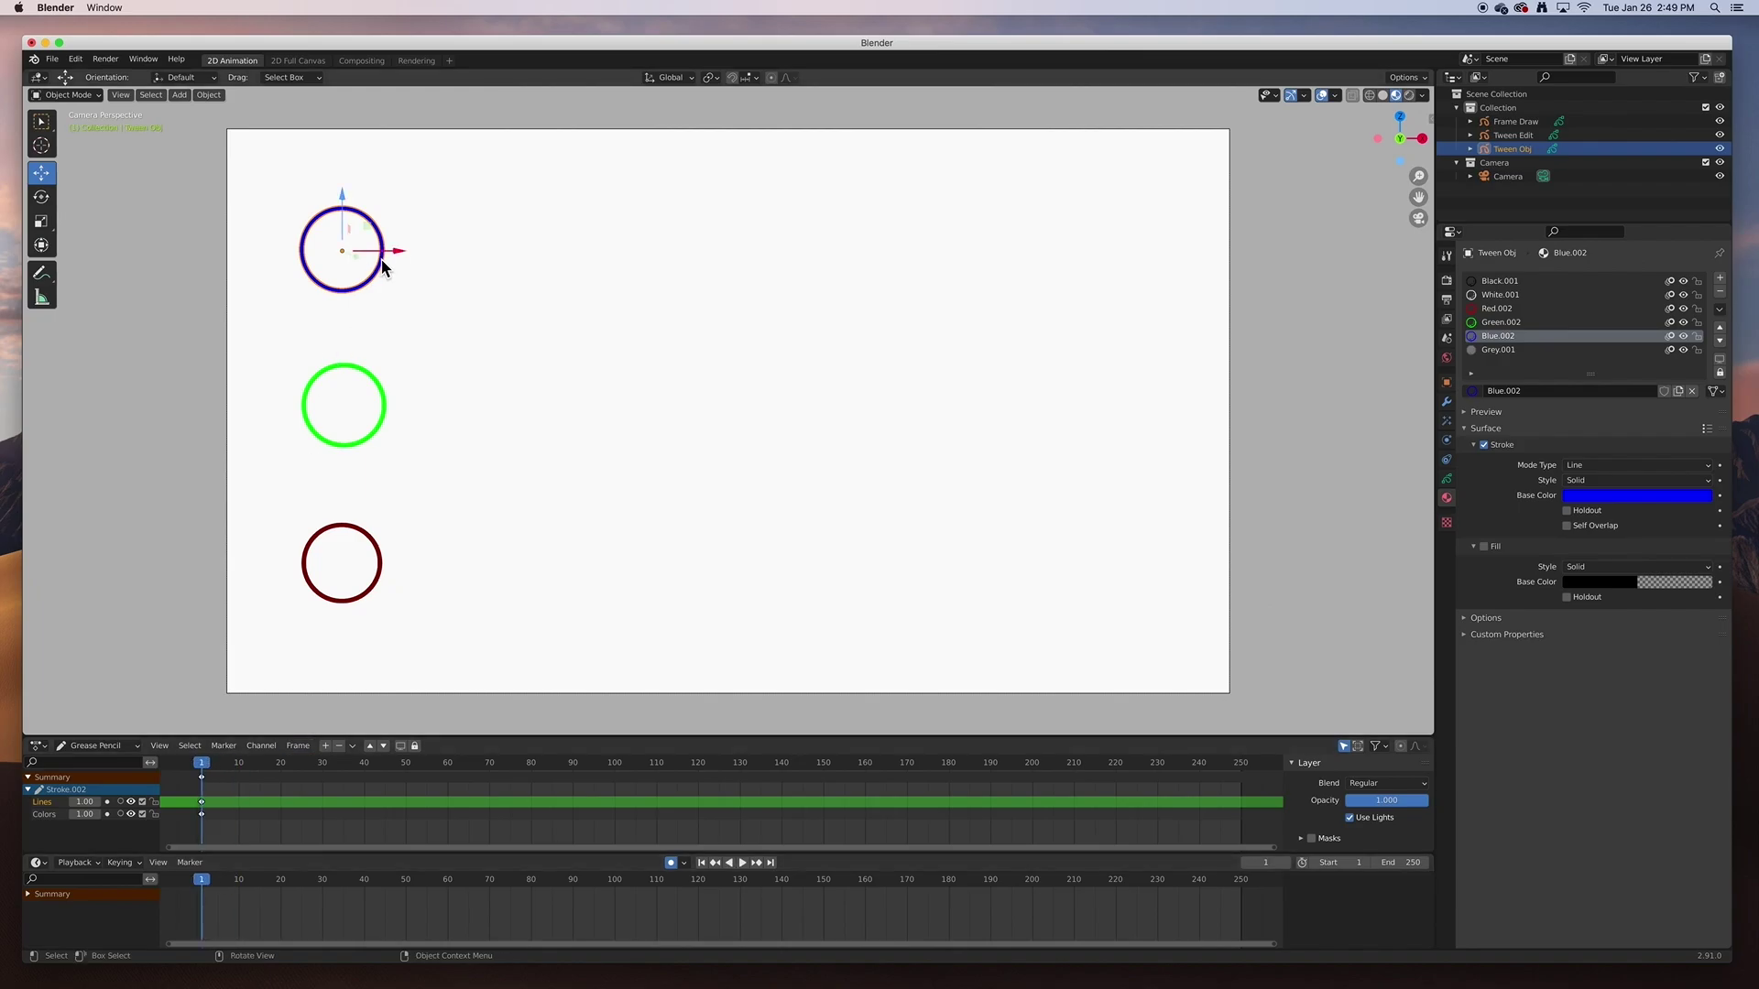
left_click_drag(395, 259, 404, 251)
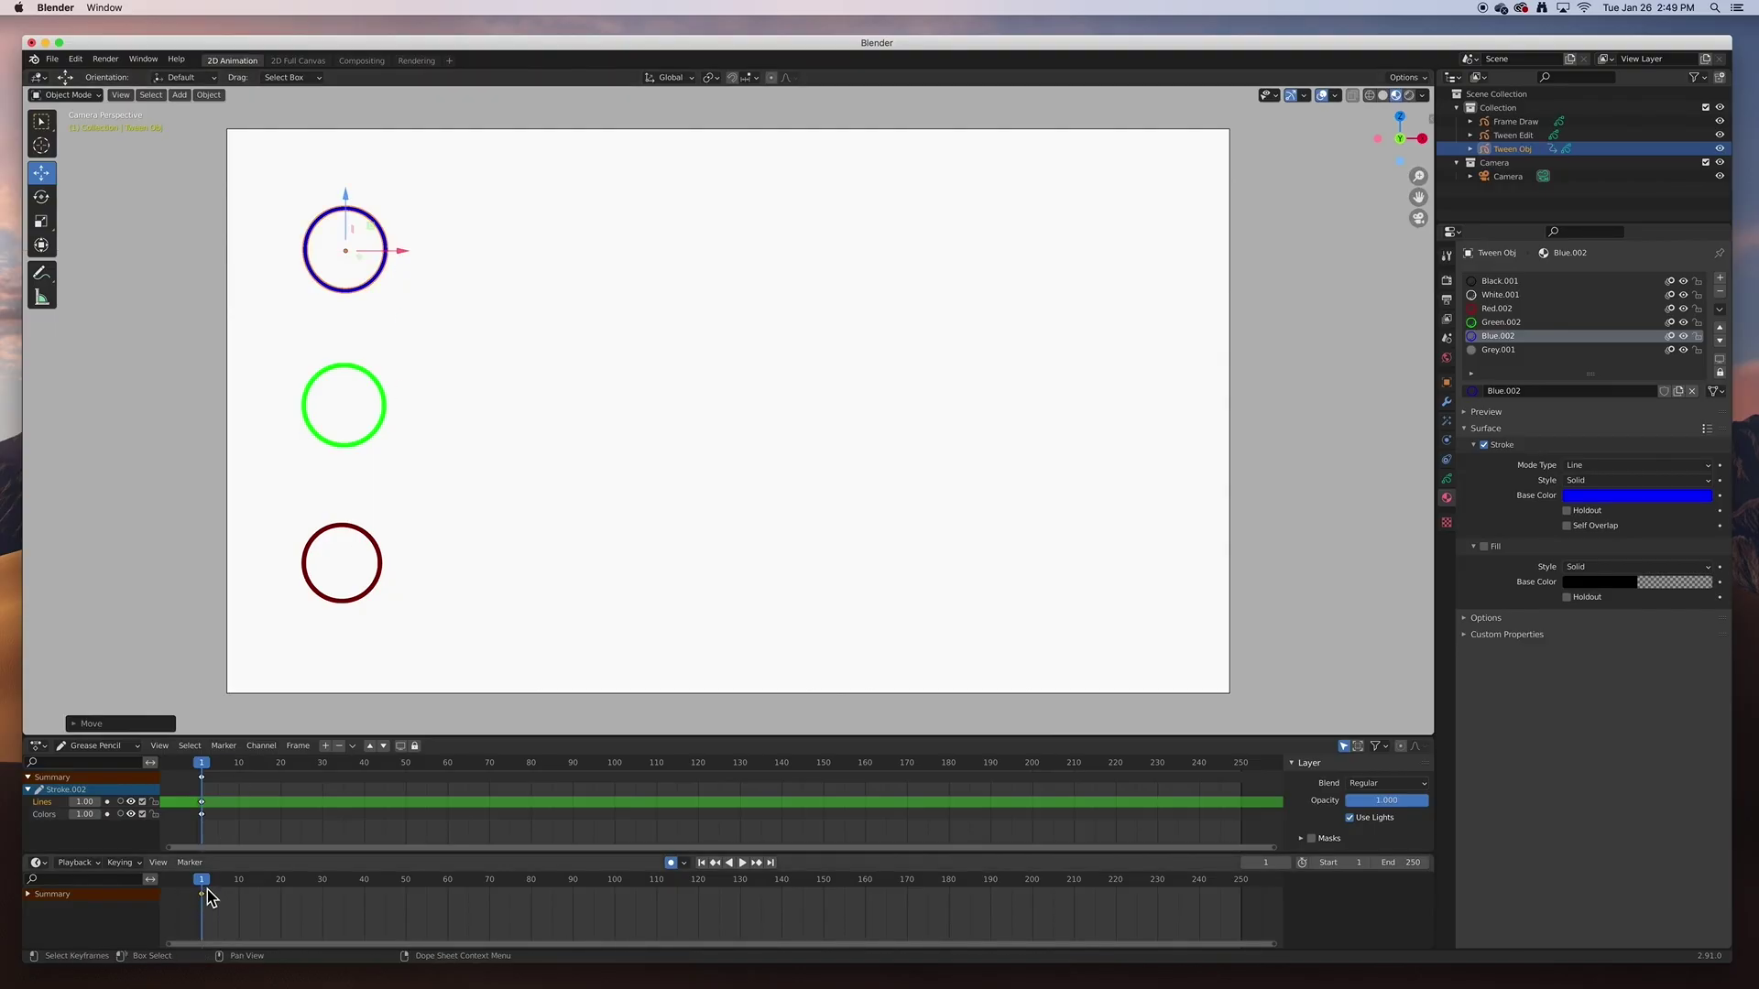
- At frame 20, move Tween Obj along the X axis to the far right side of the canvas to record a second keyframe
key("space")
key("space")
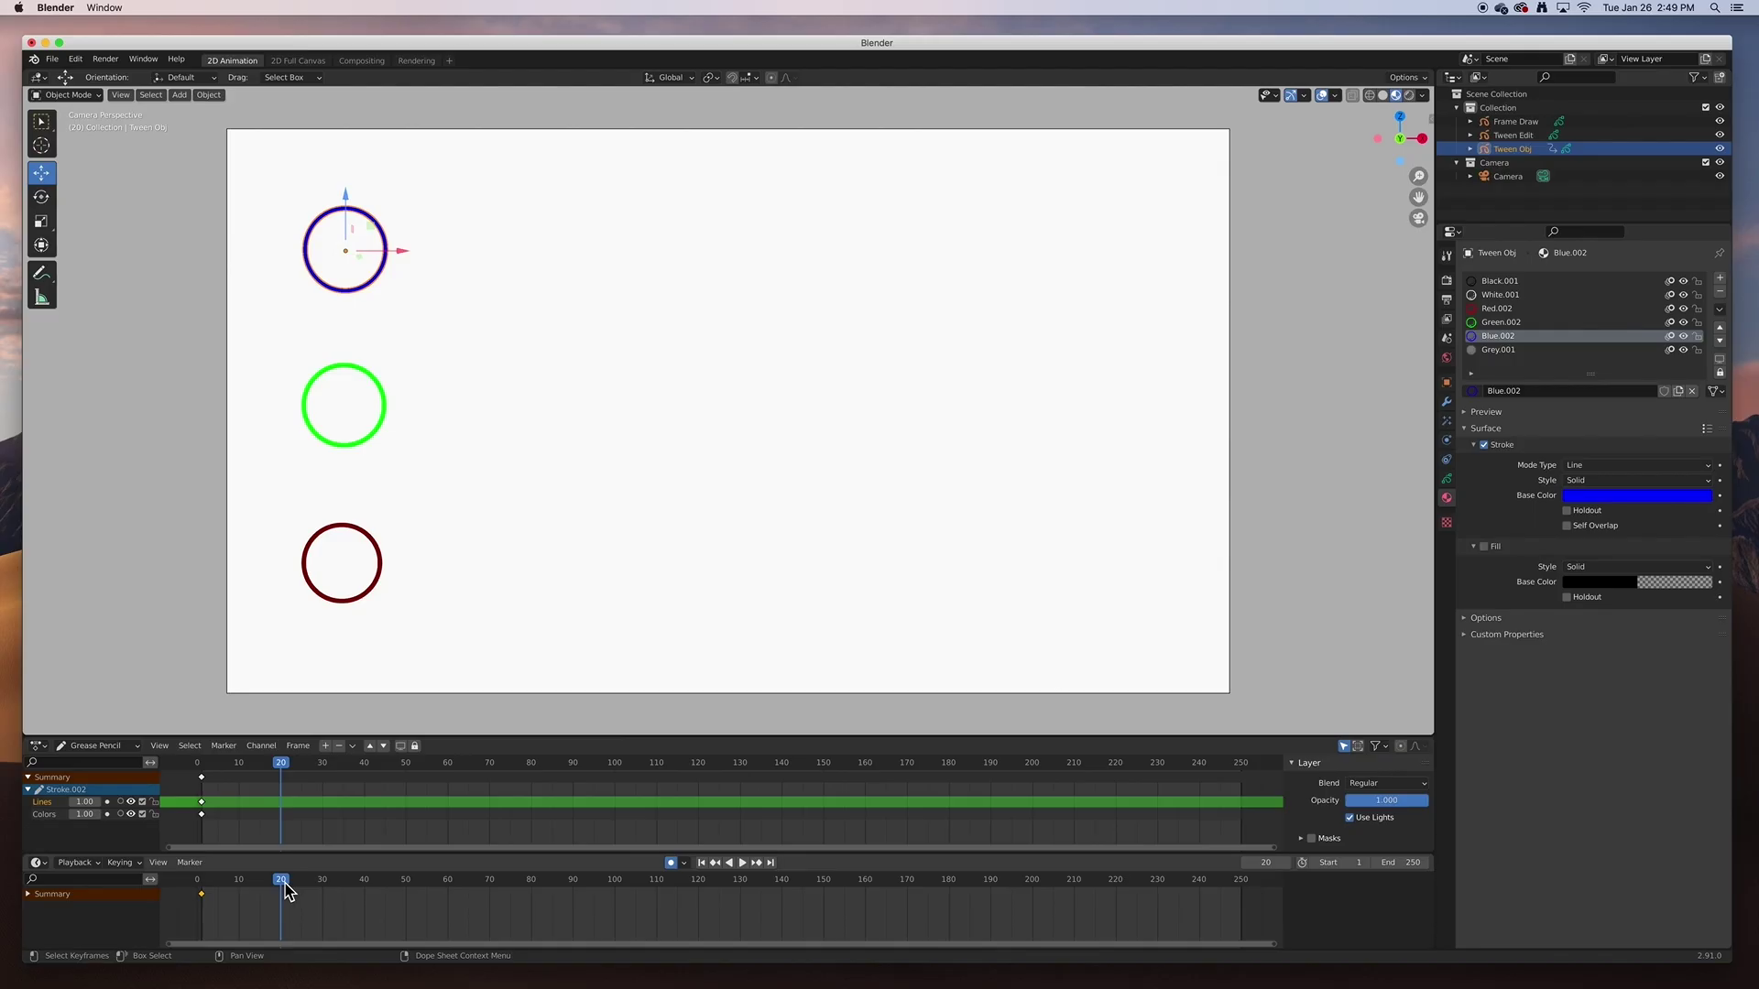
left_click_drag(400, 252, 1165, 260)
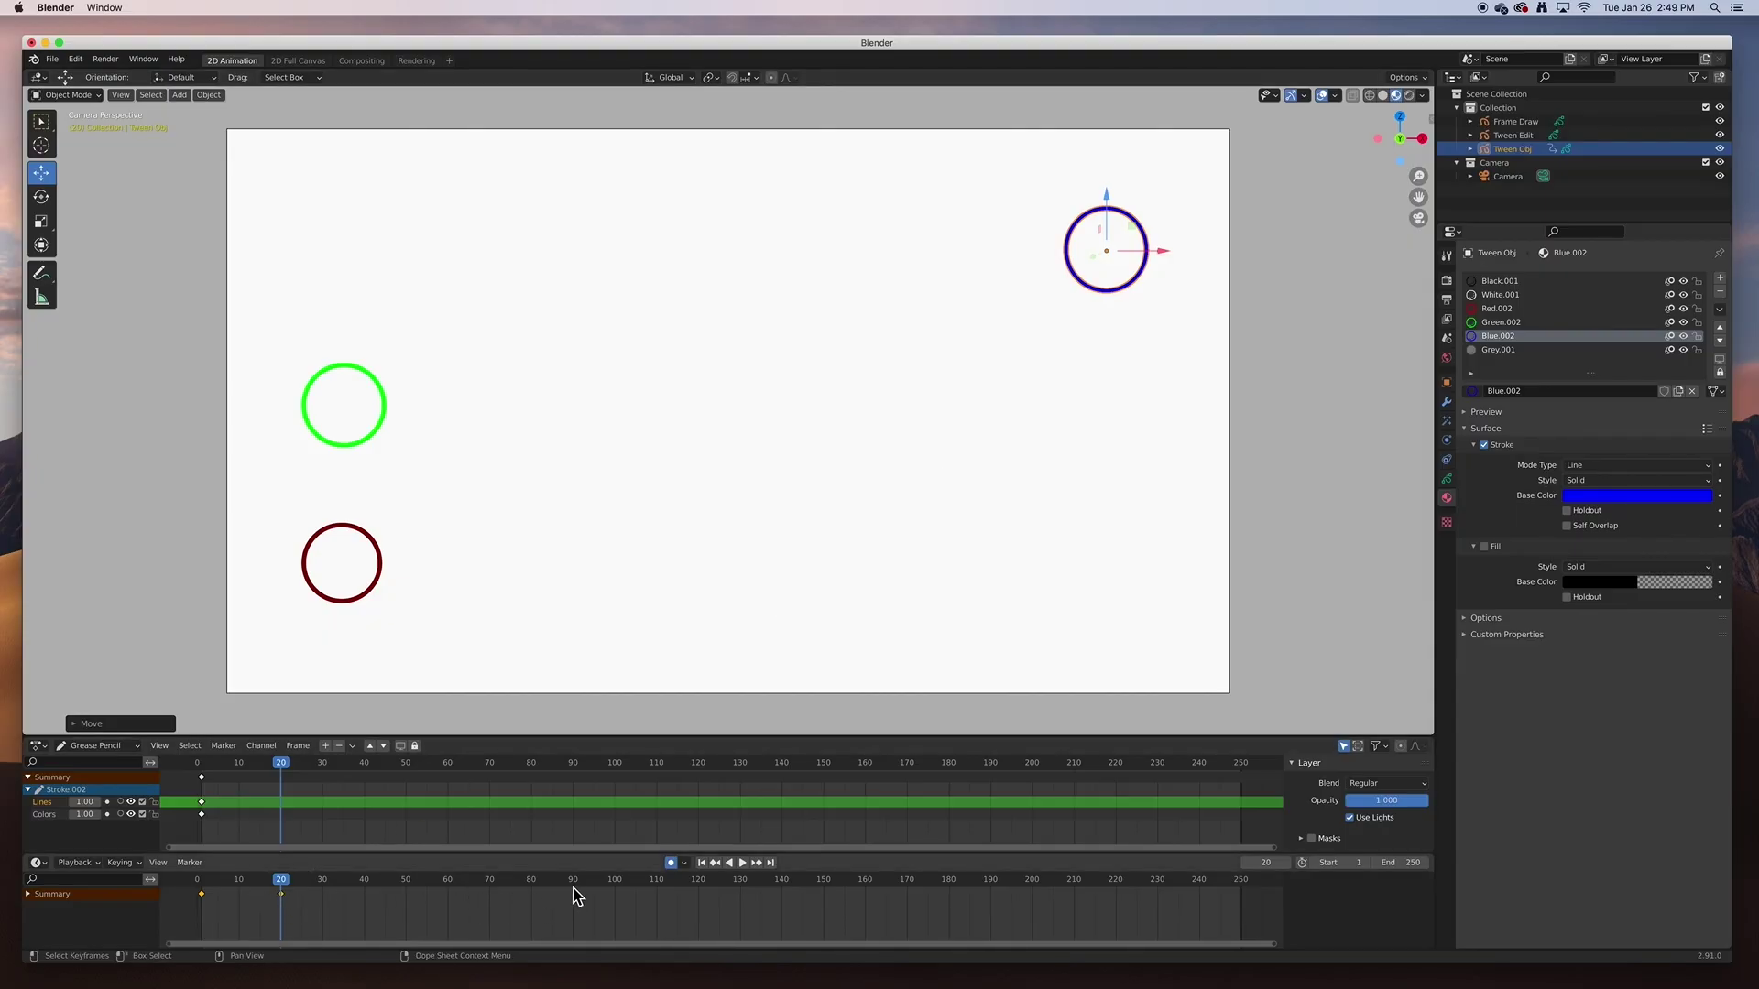
- Set the end frame of the animation to 20
left_click(1411, 868)
type("20")
key("Return")
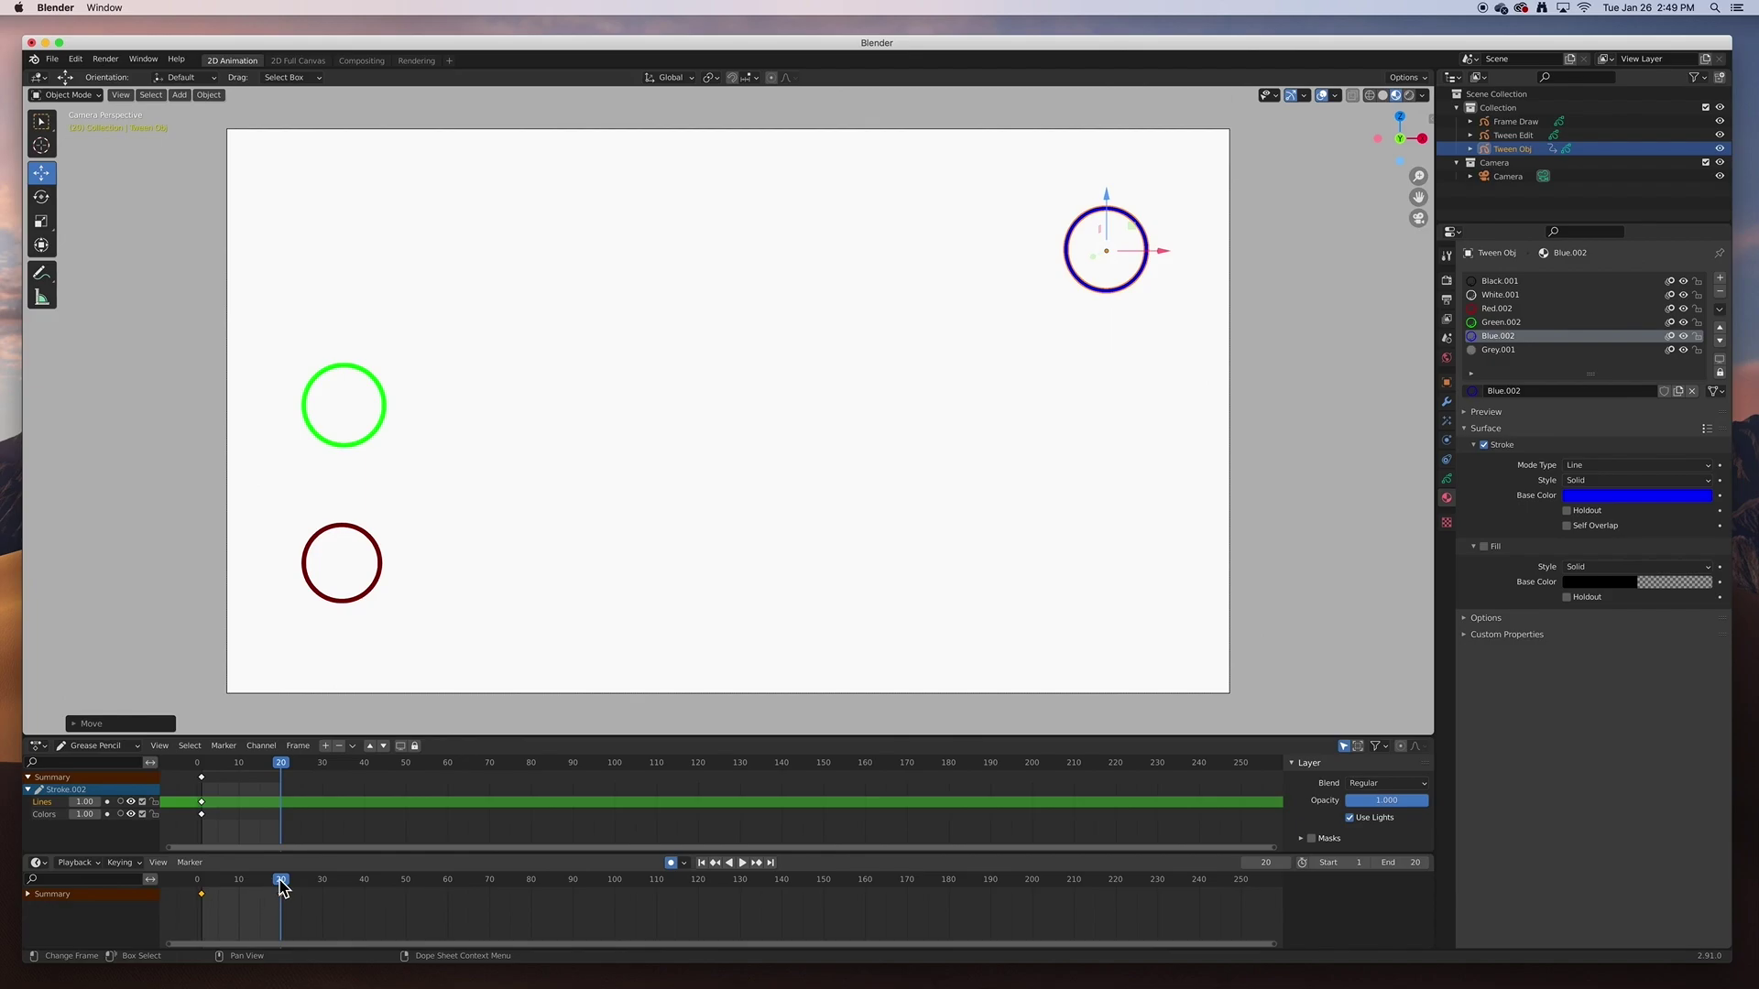
- Play and scrub through frames 1 to 20 to review how Tween Obj moves between its two keyframes
left_click(741, 864)
left_click(740, 865)
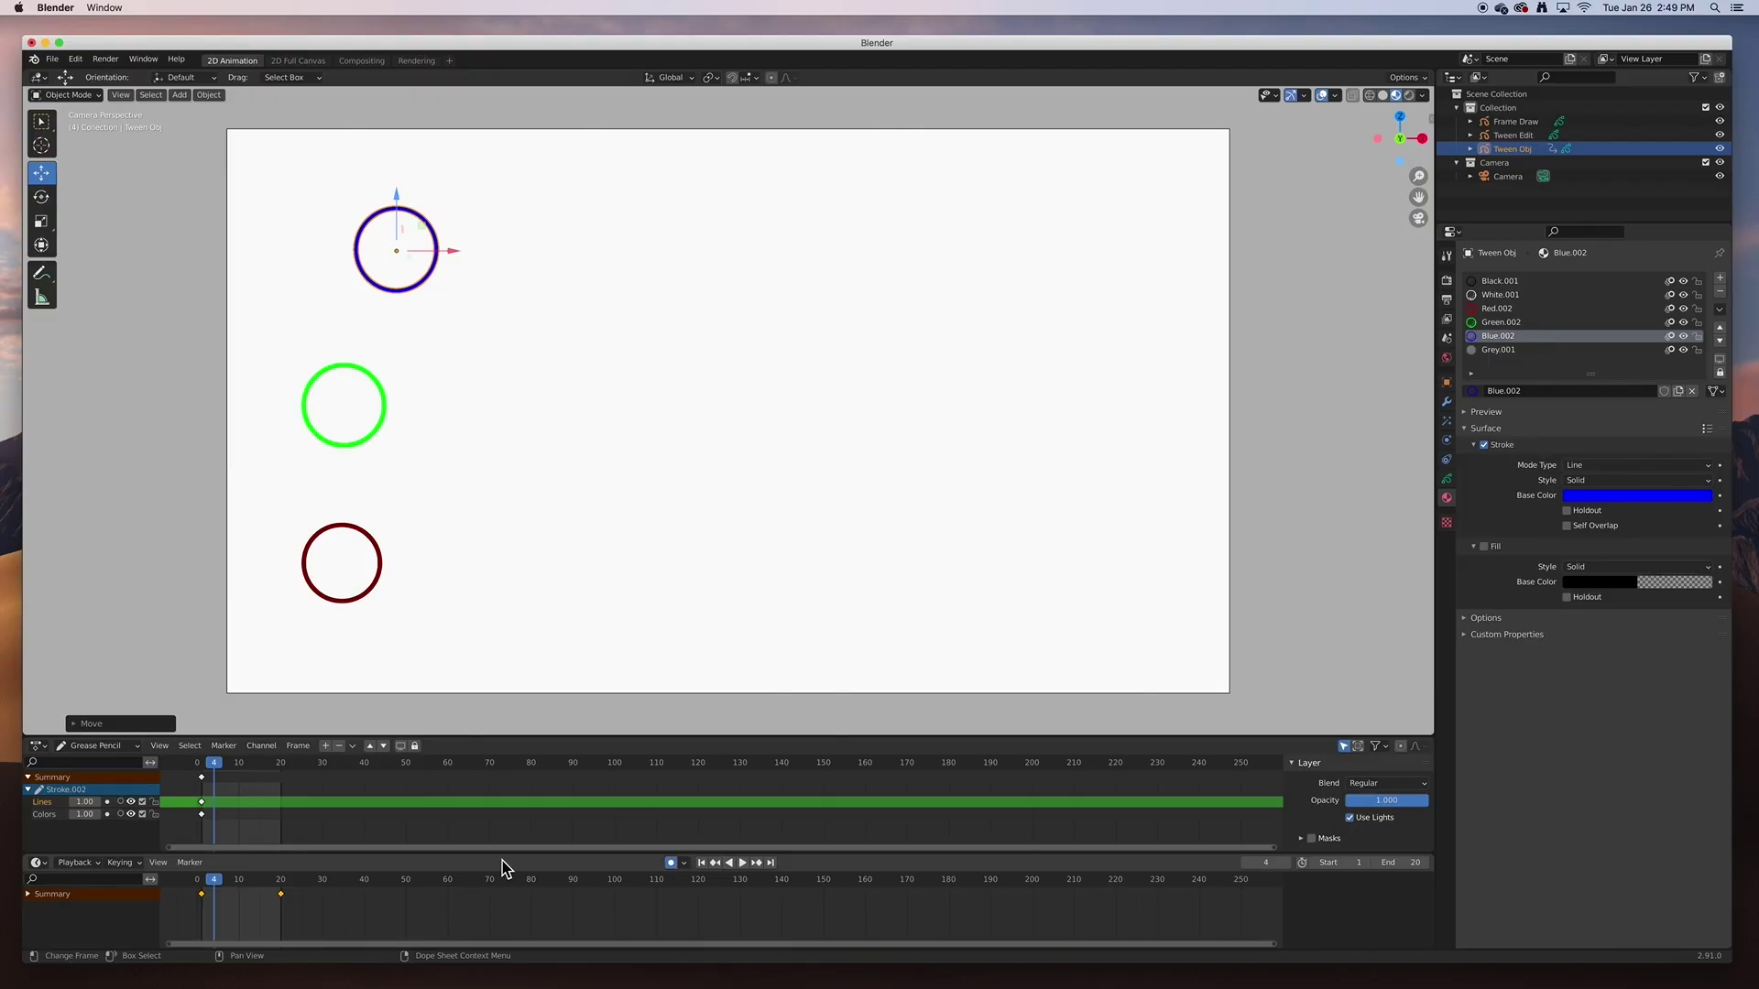
left_click(209, 881)
key("space")
key("space")
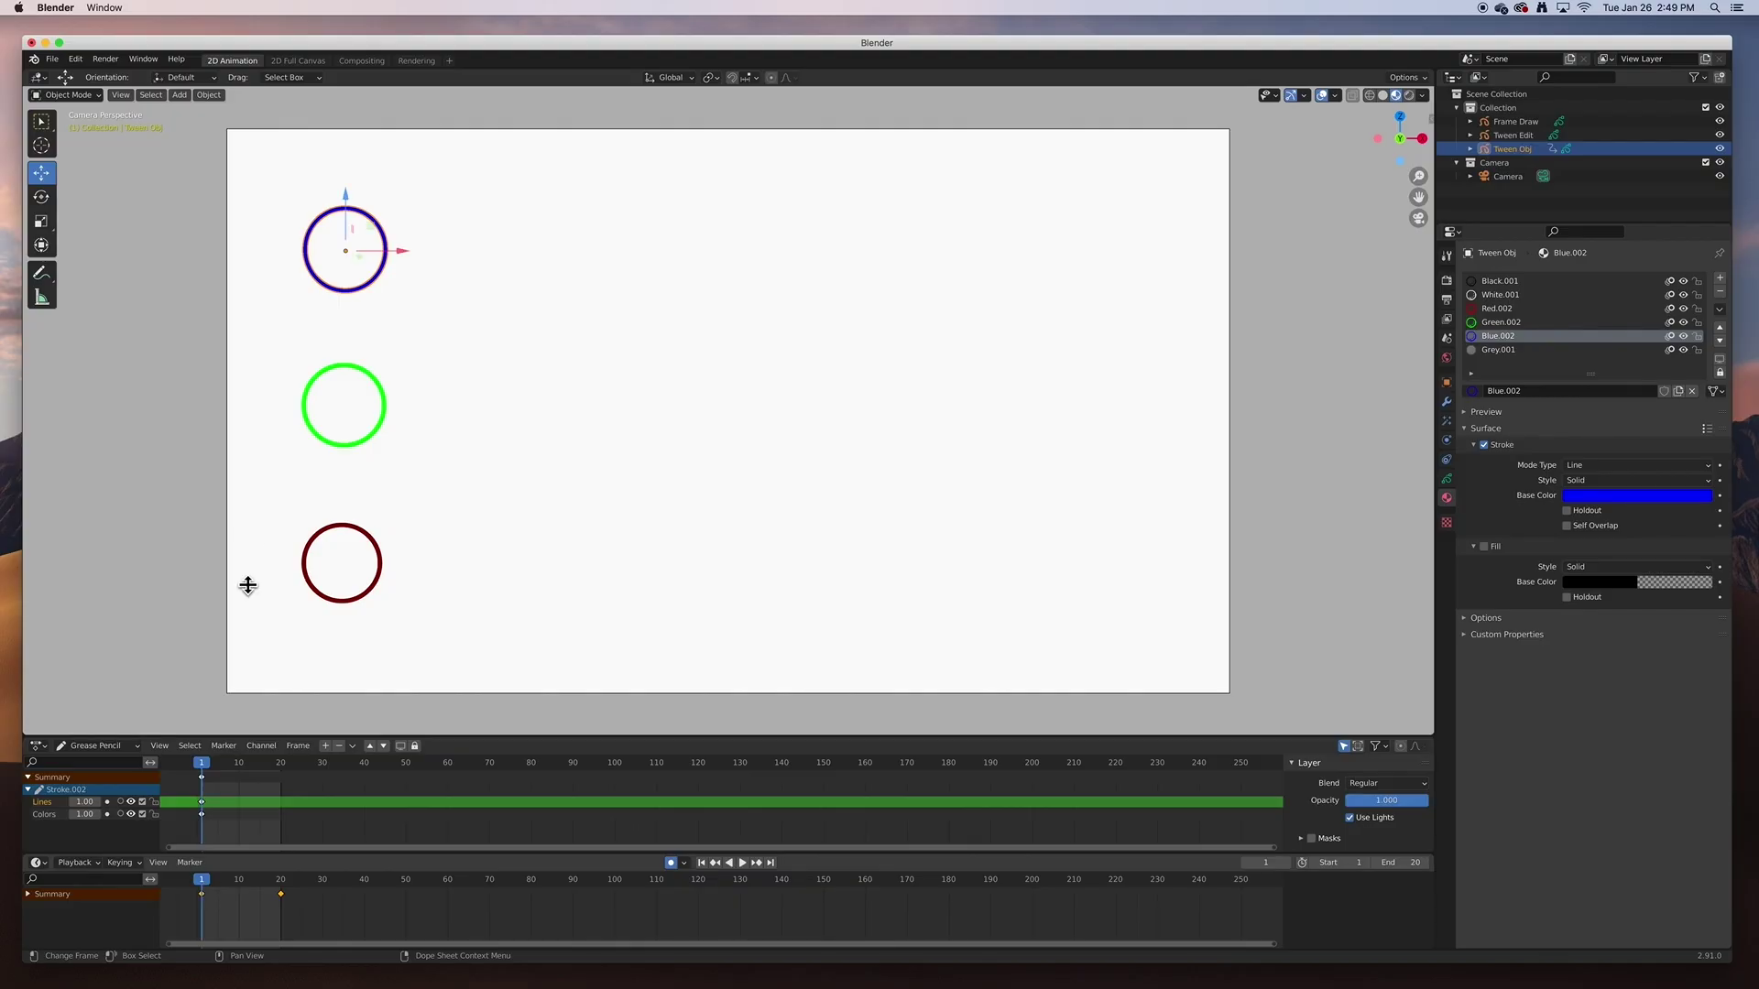
left_click_drag(205, 887, 283, 885)
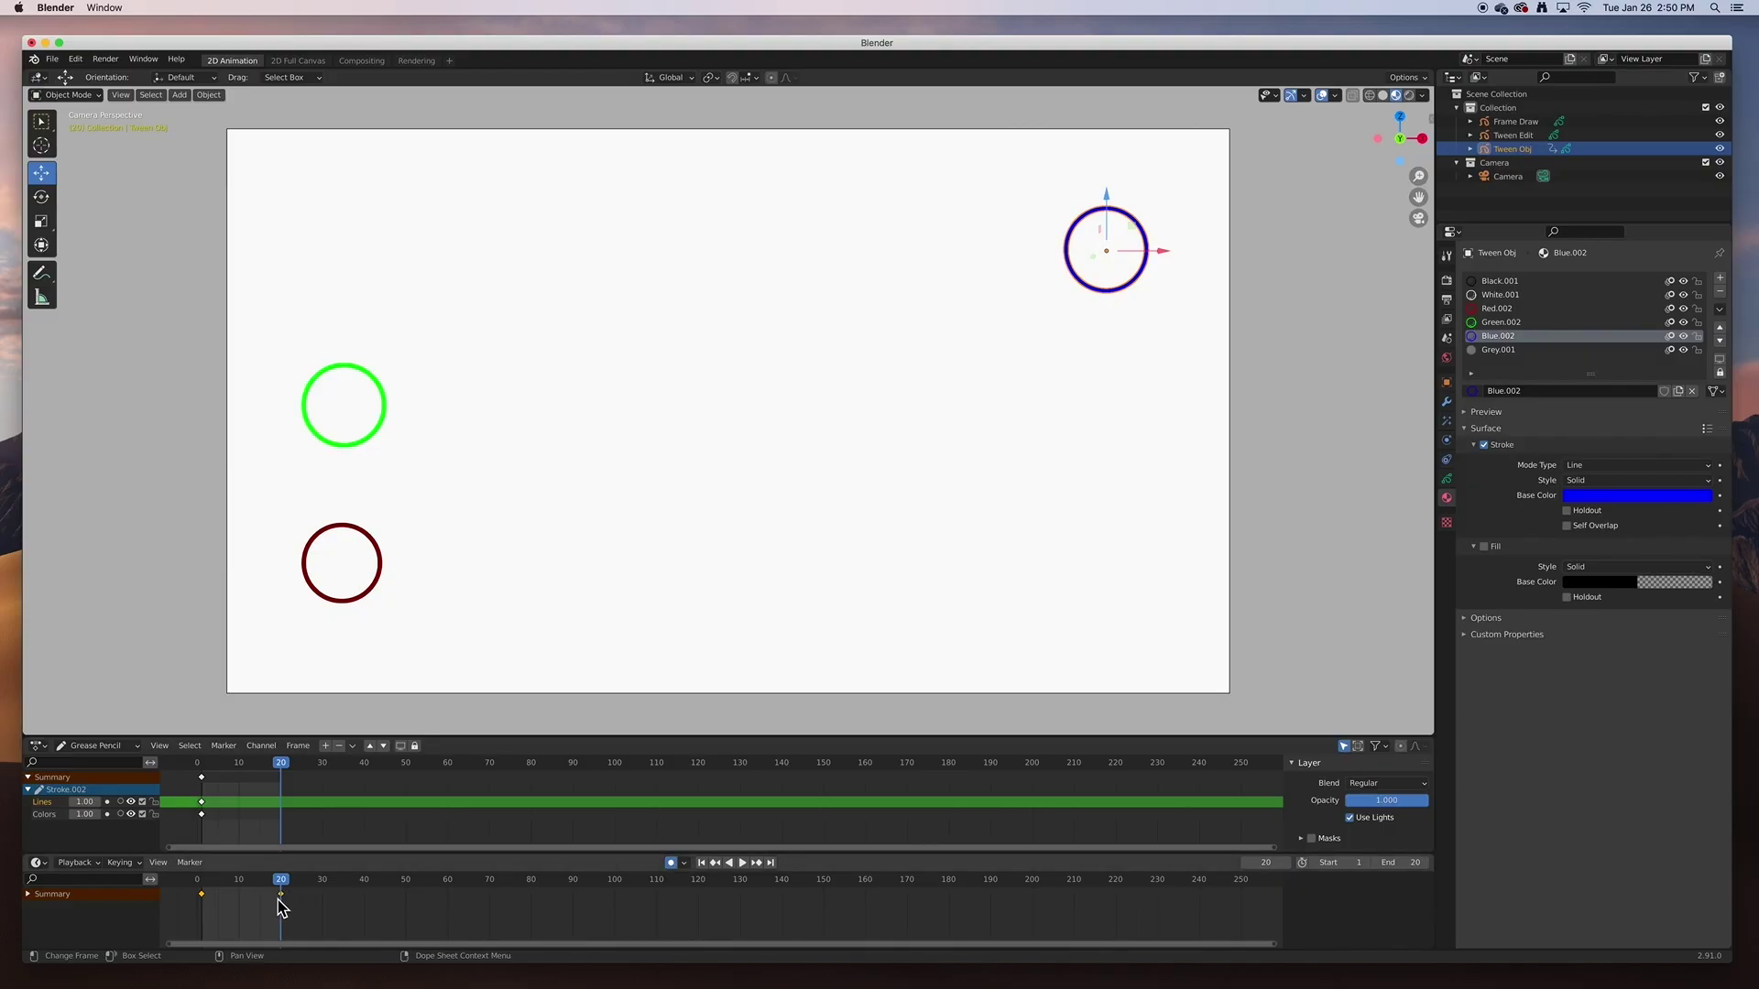
left_click(742, 863)
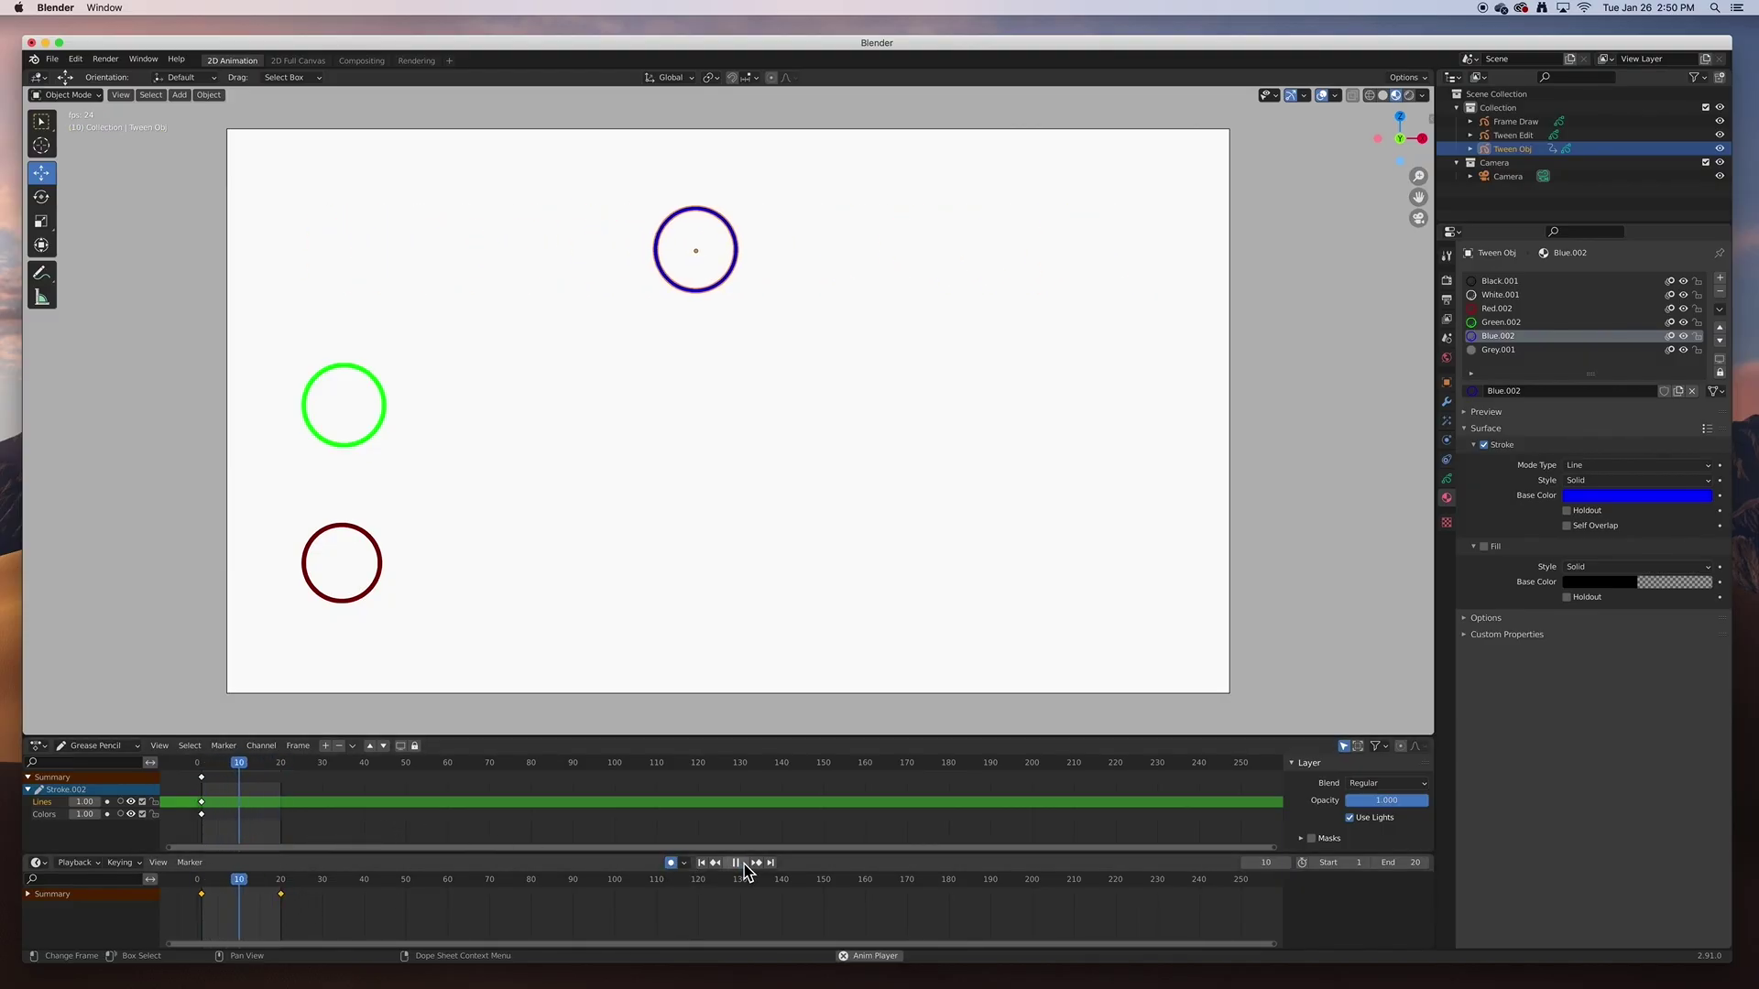
left_click(741, 863)
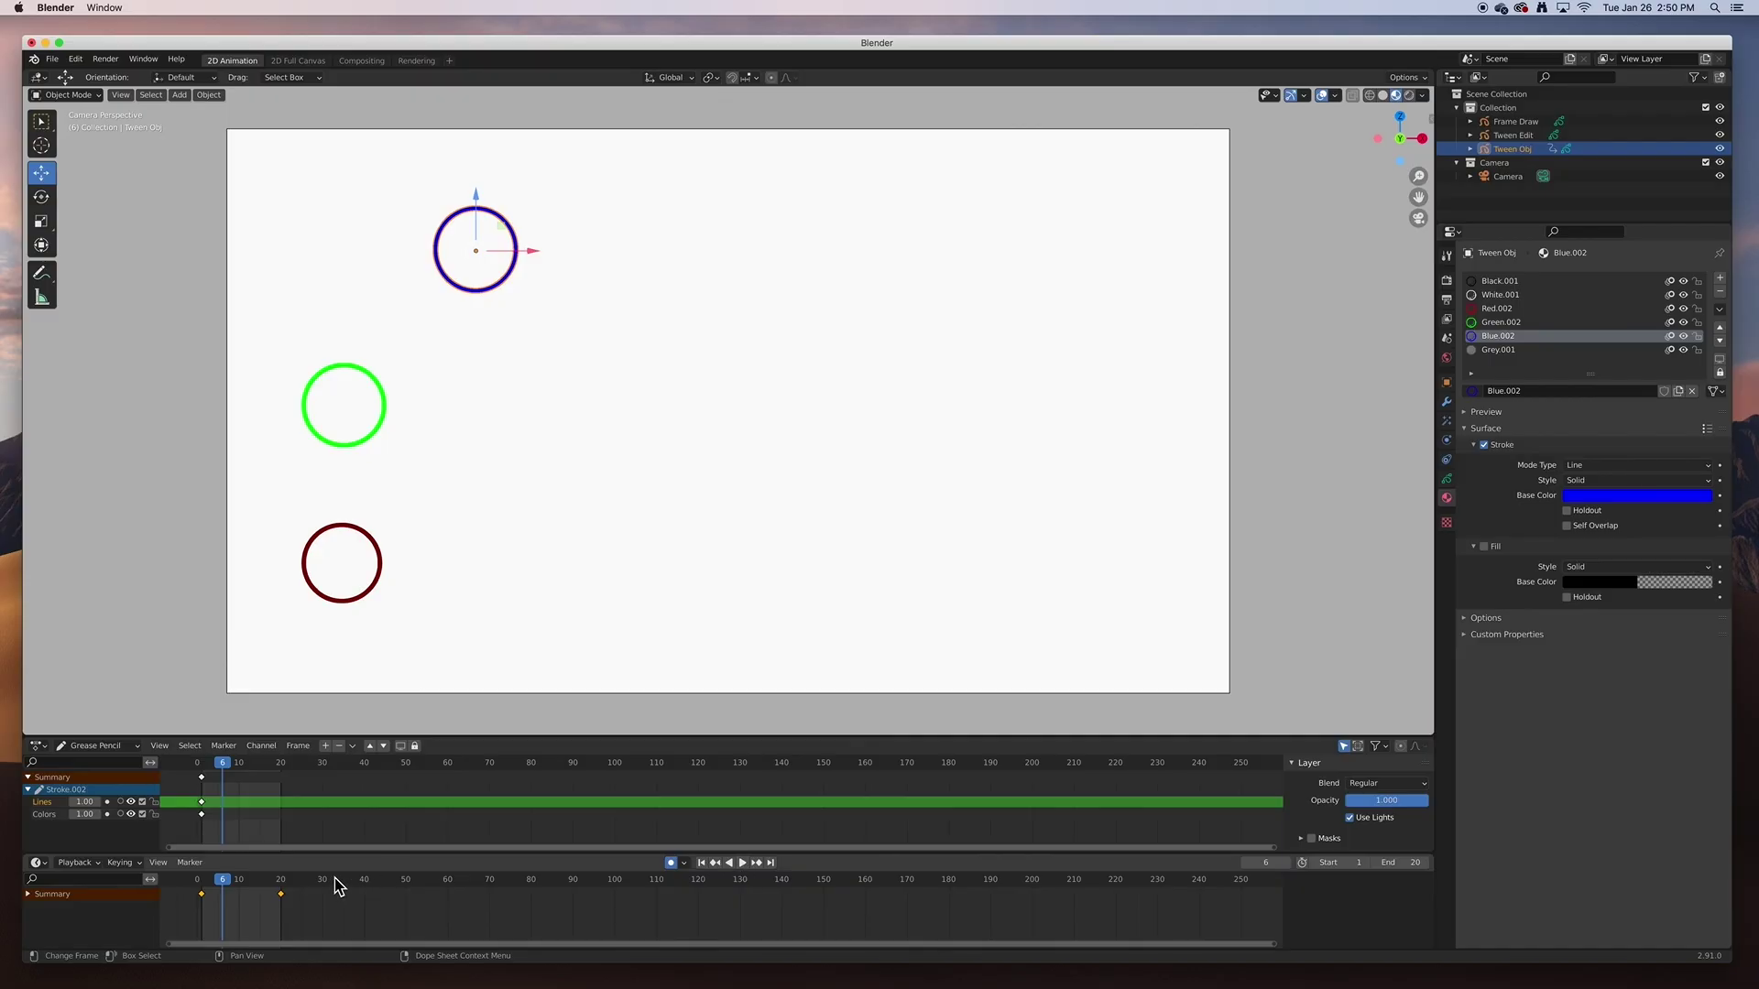
key("space")
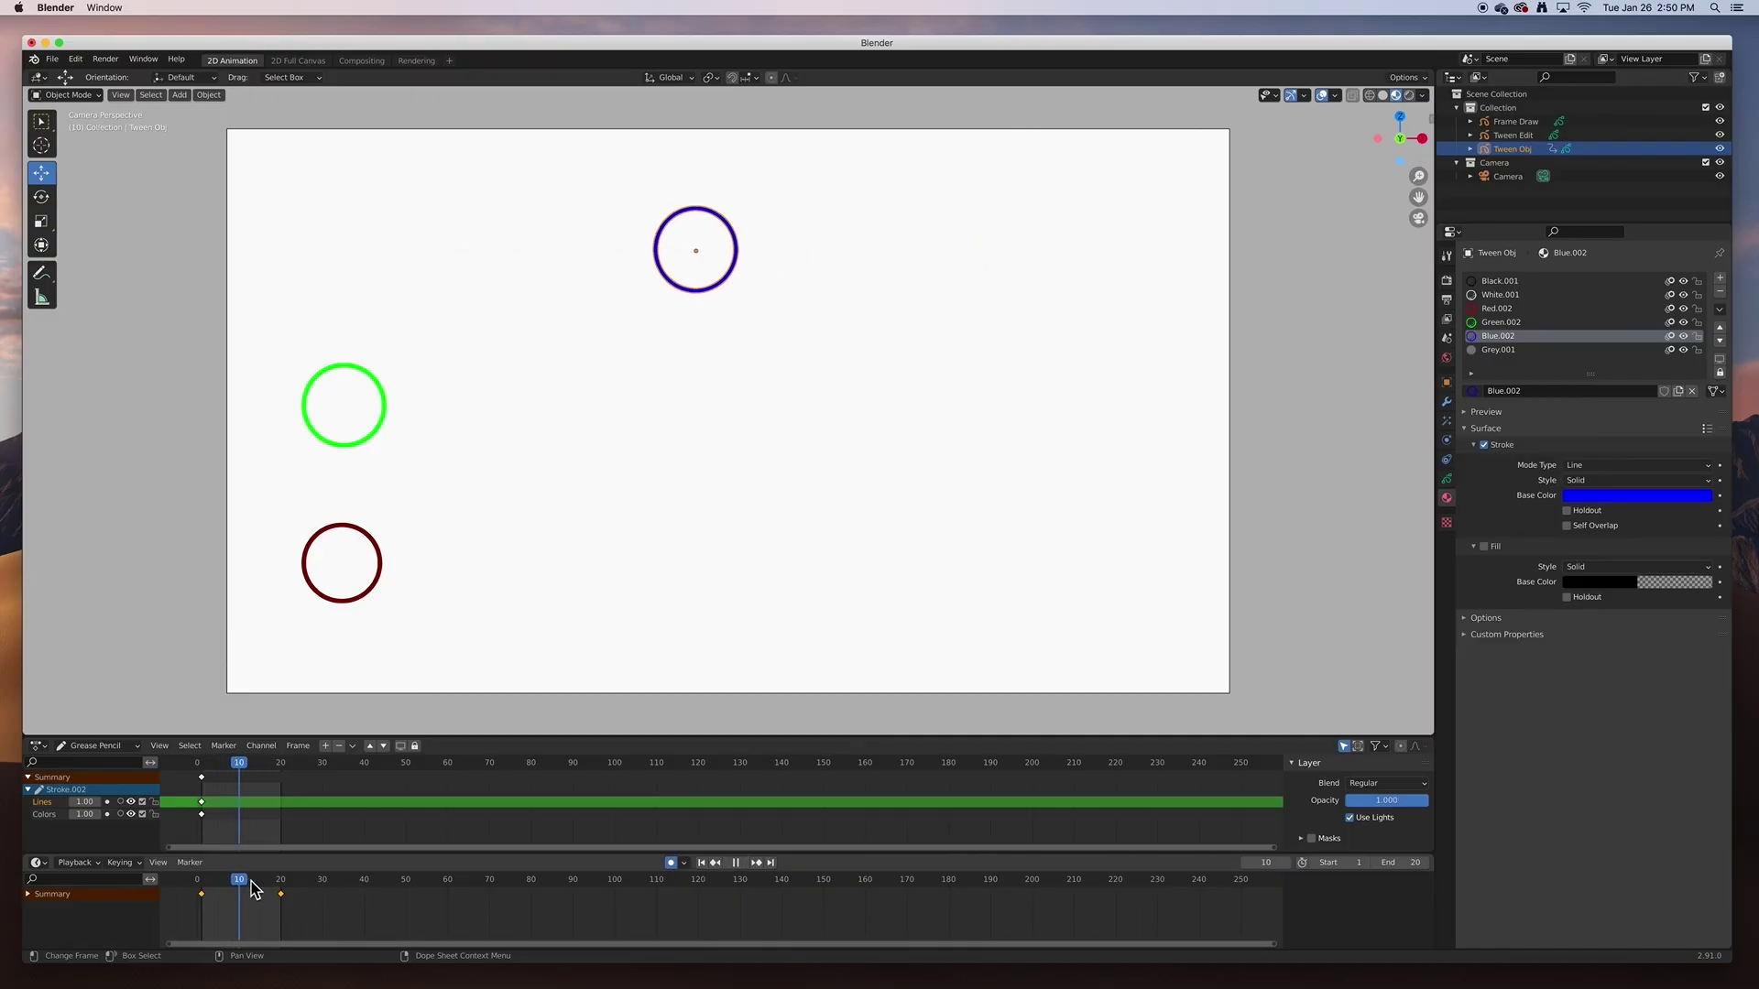
left_click_drag(220, 895, 265, 895)
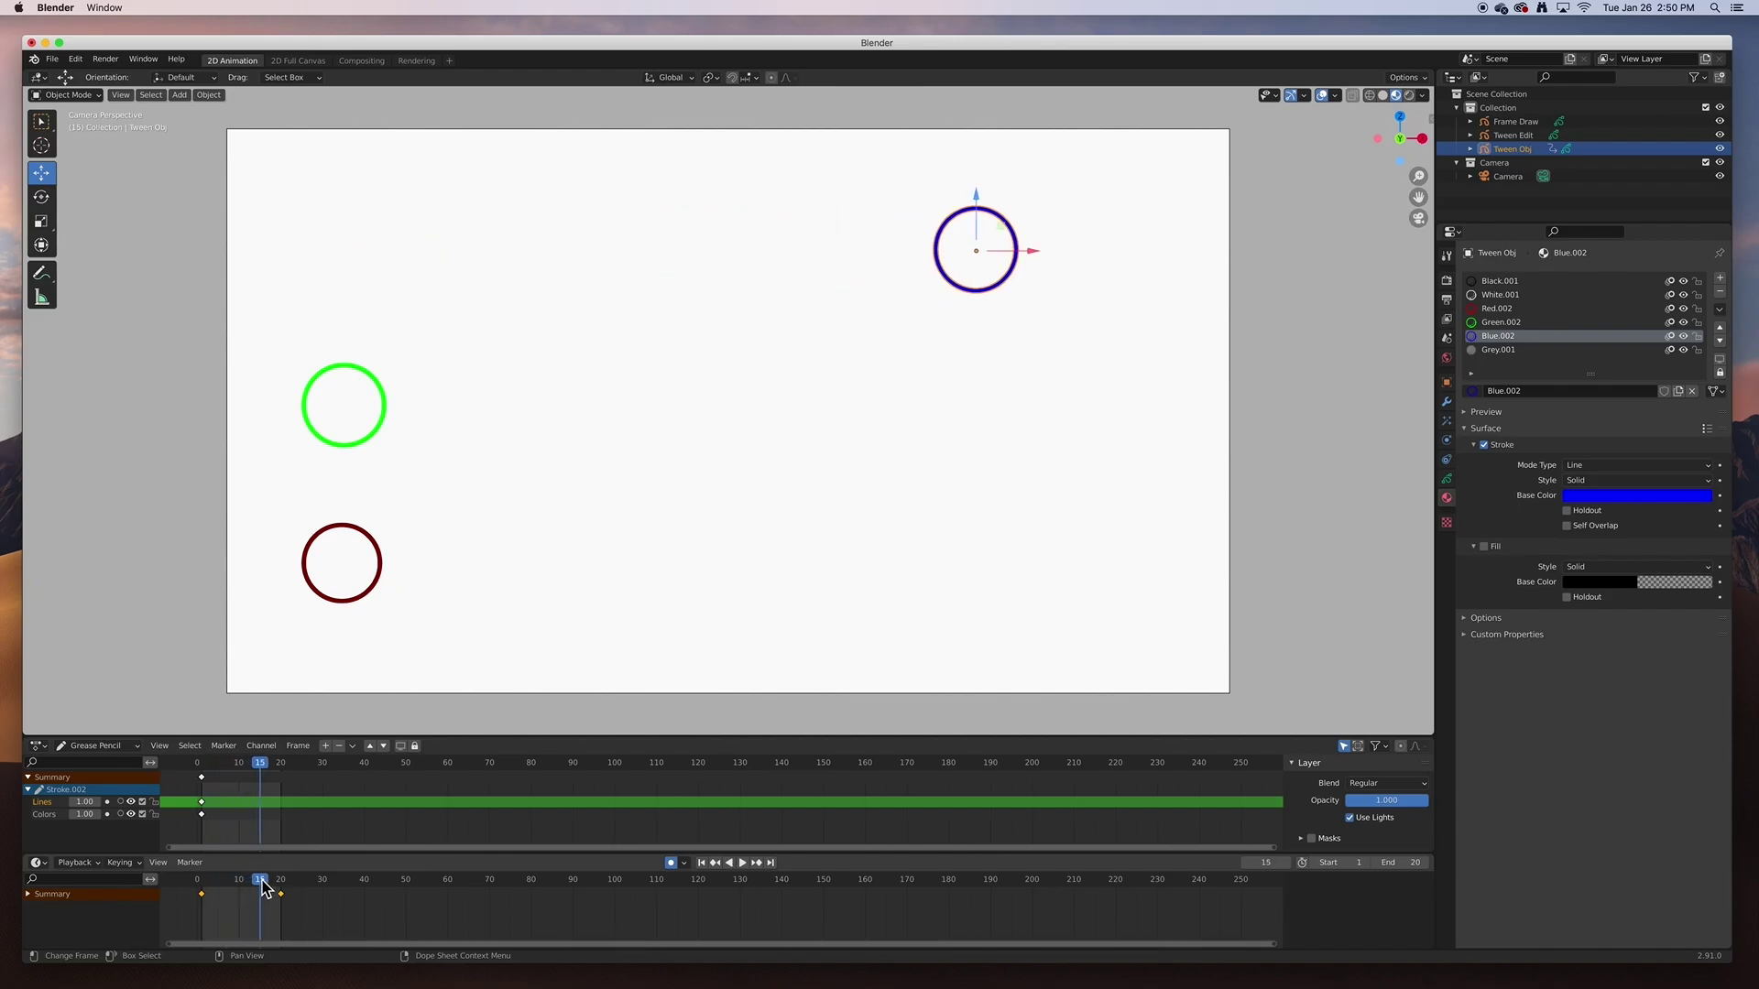
key("space")
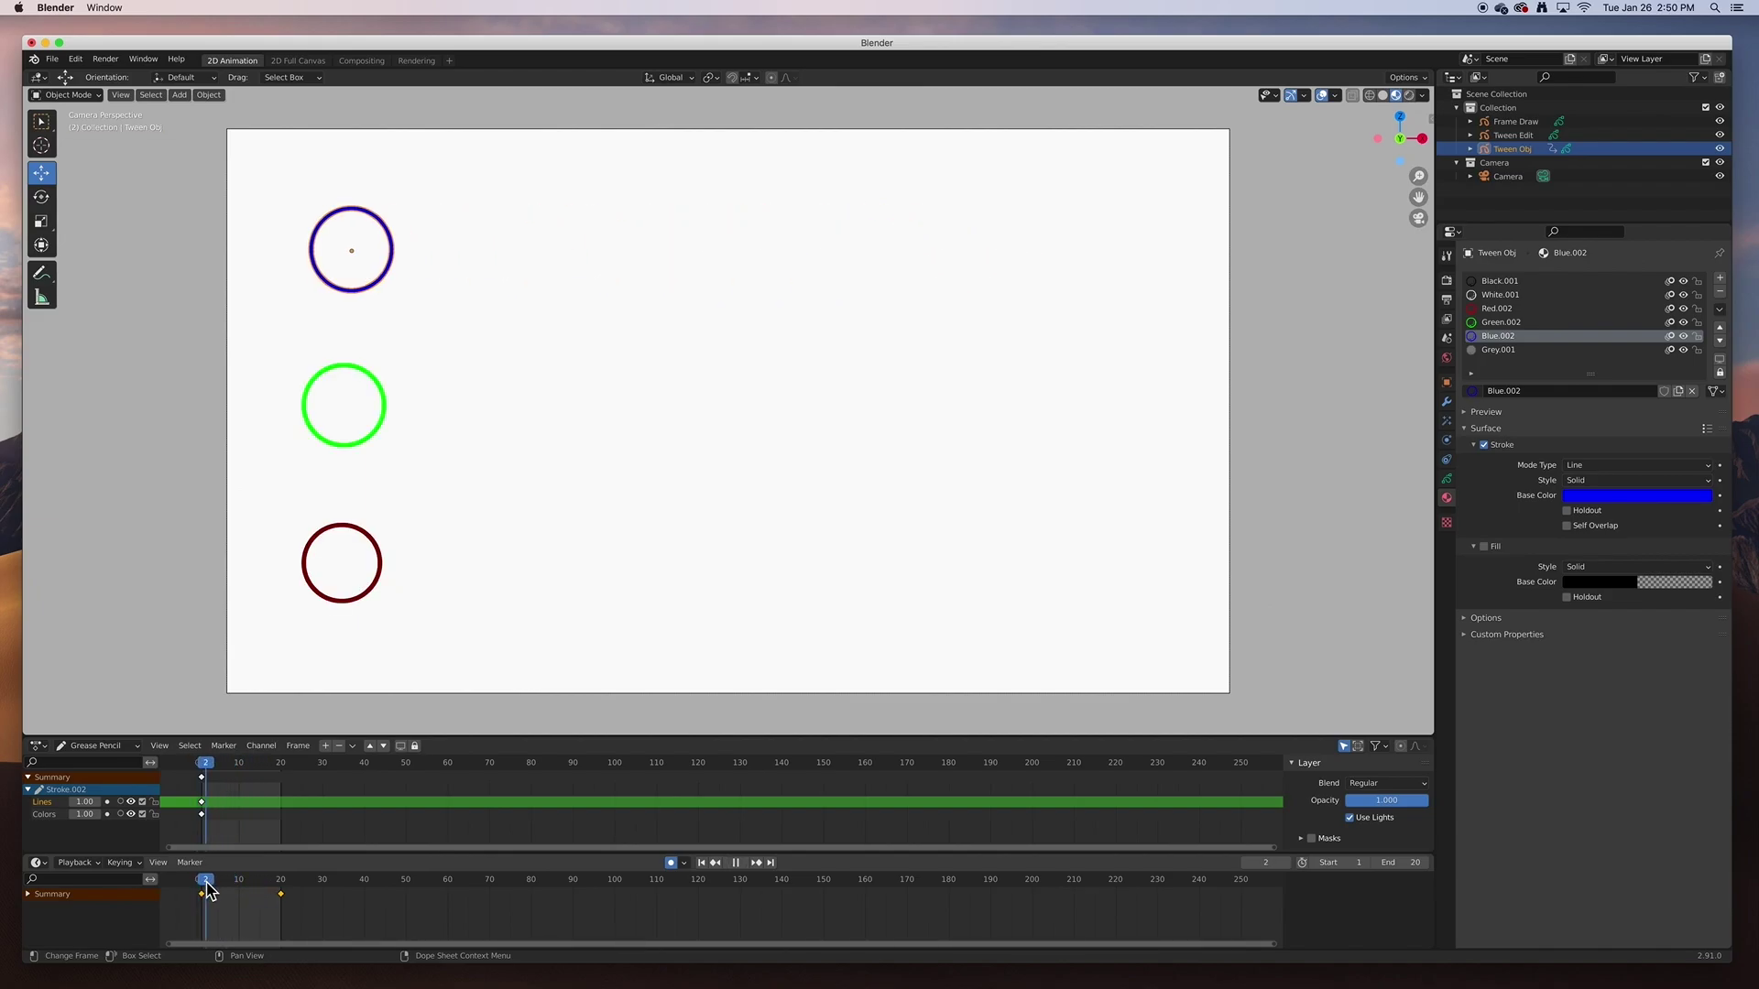
key("space")
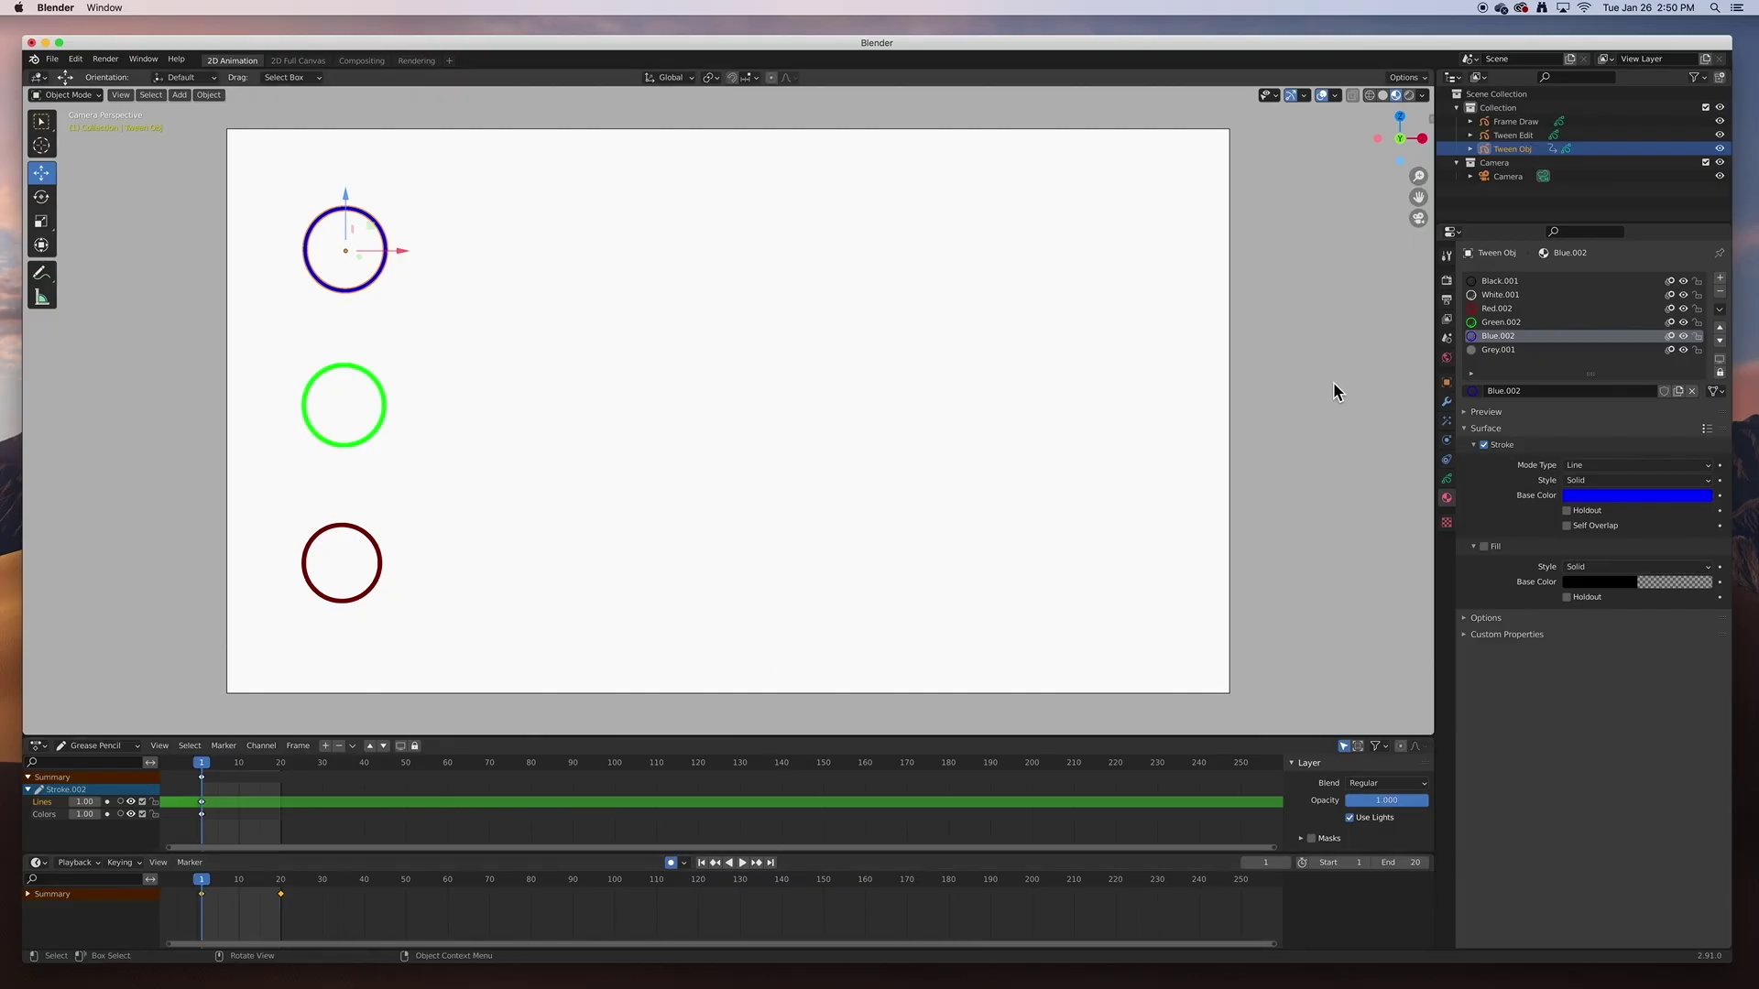
- Select the Tween Edit object, slightly enlarge the Grease Pencil dope sheet area, and disable auto keying
left_click(1520, 137)
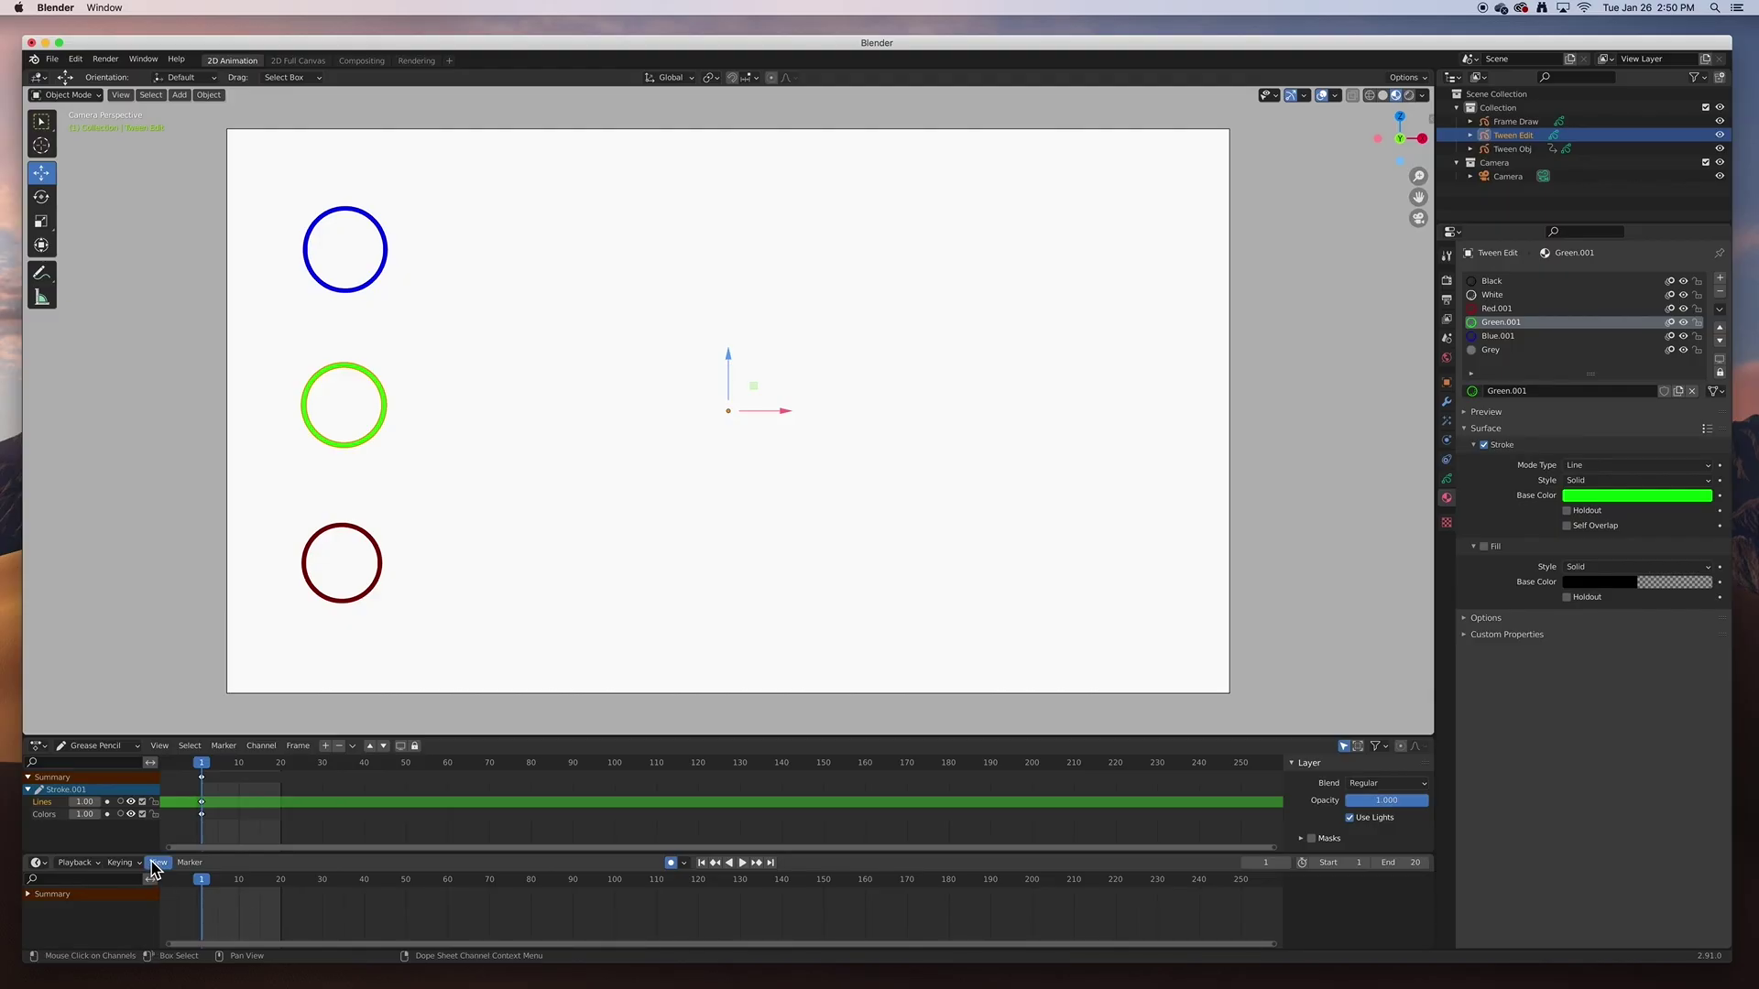
left_click_drag(158, 855, 158, 870)
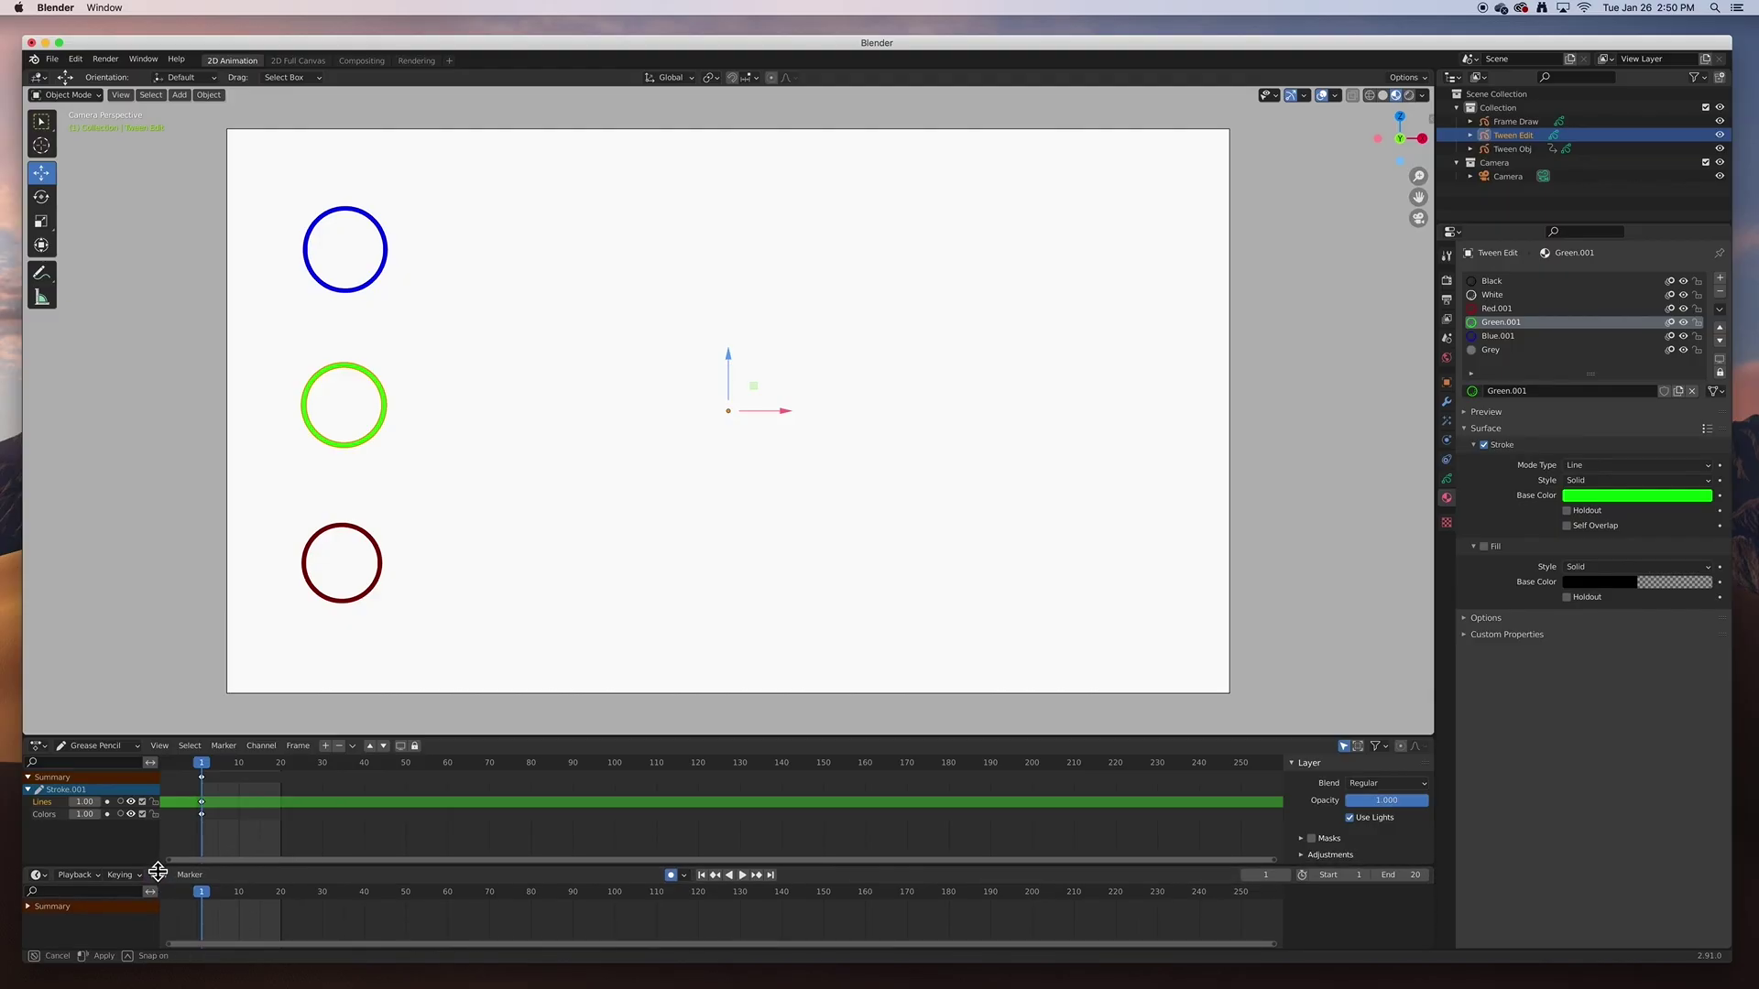
left_click(670, 878)
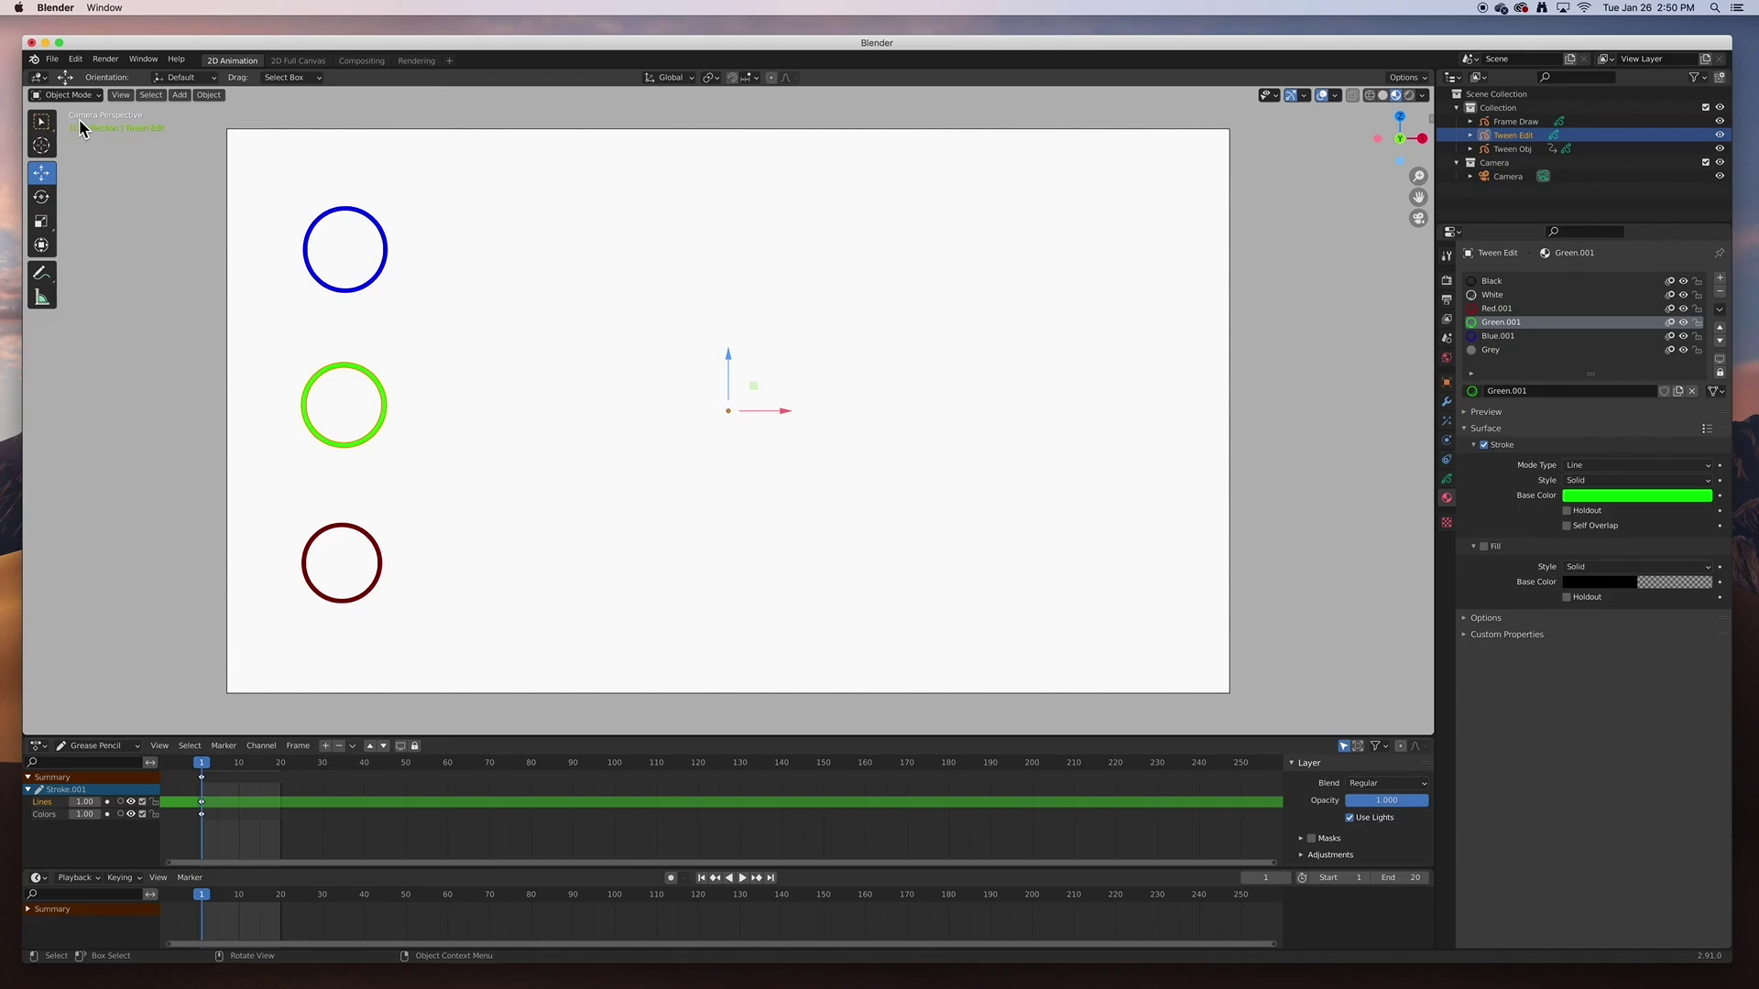
- Enter Edit Mode on Tween Edit and box-select the whole green circle stroke
left_click(70, 96)
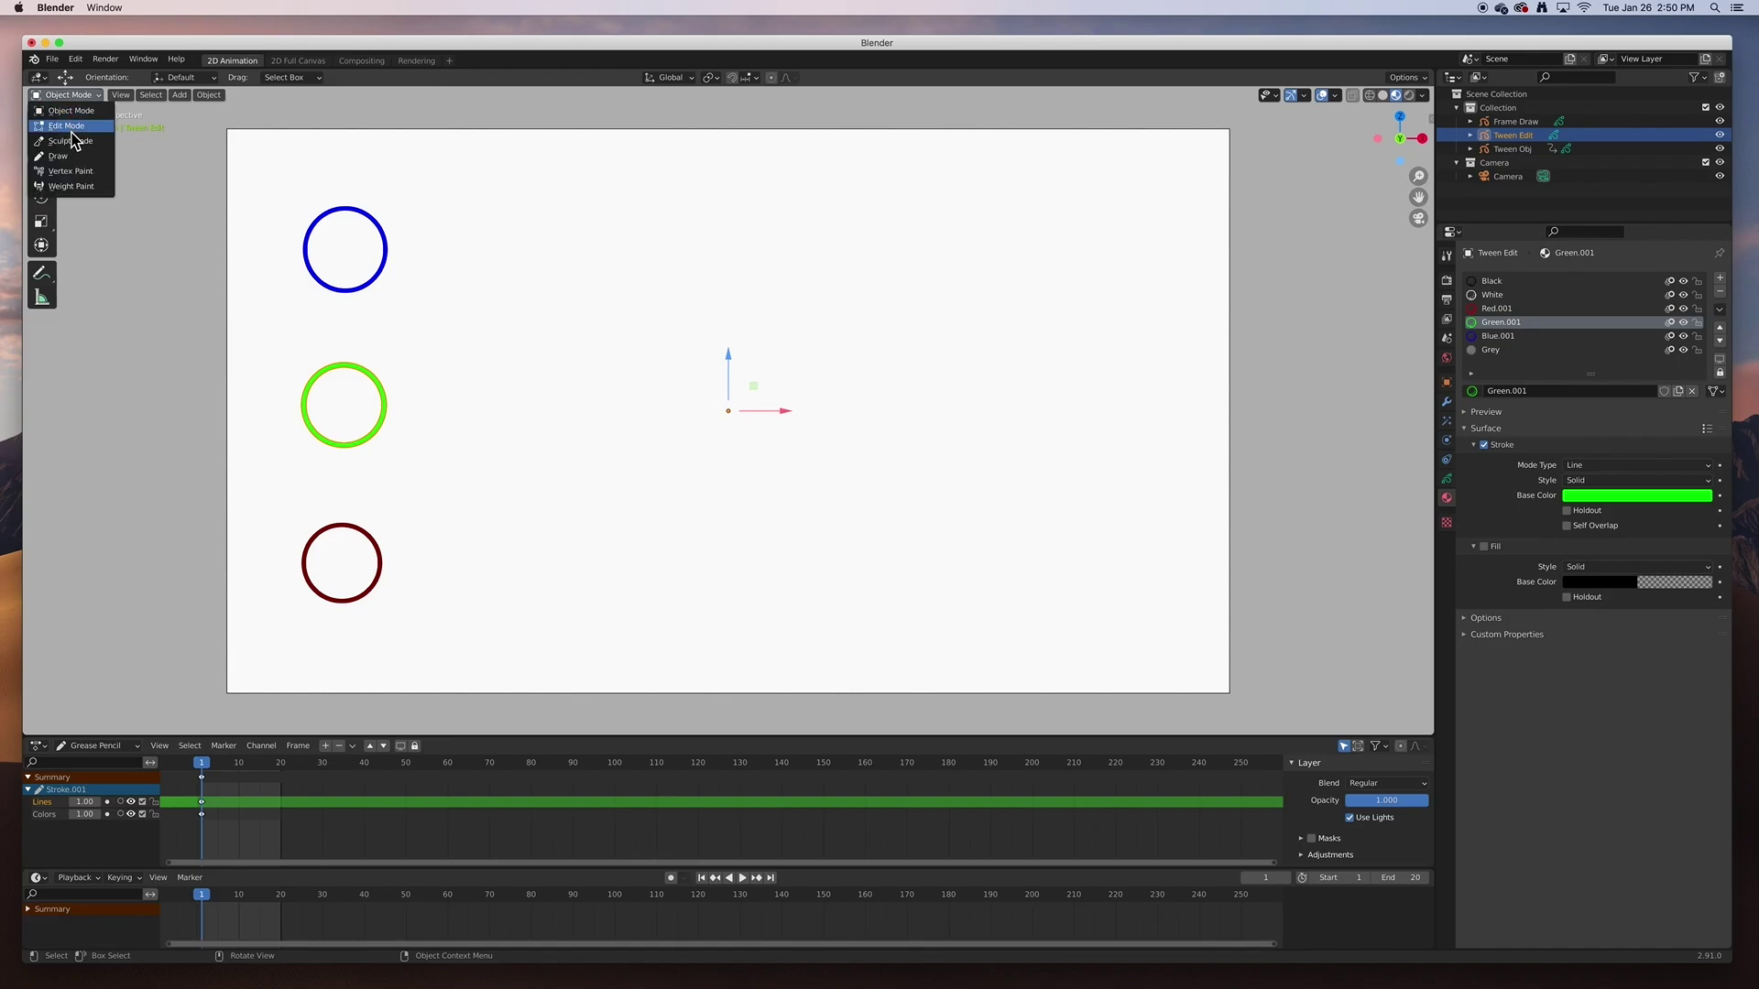
left_click(71, 128)
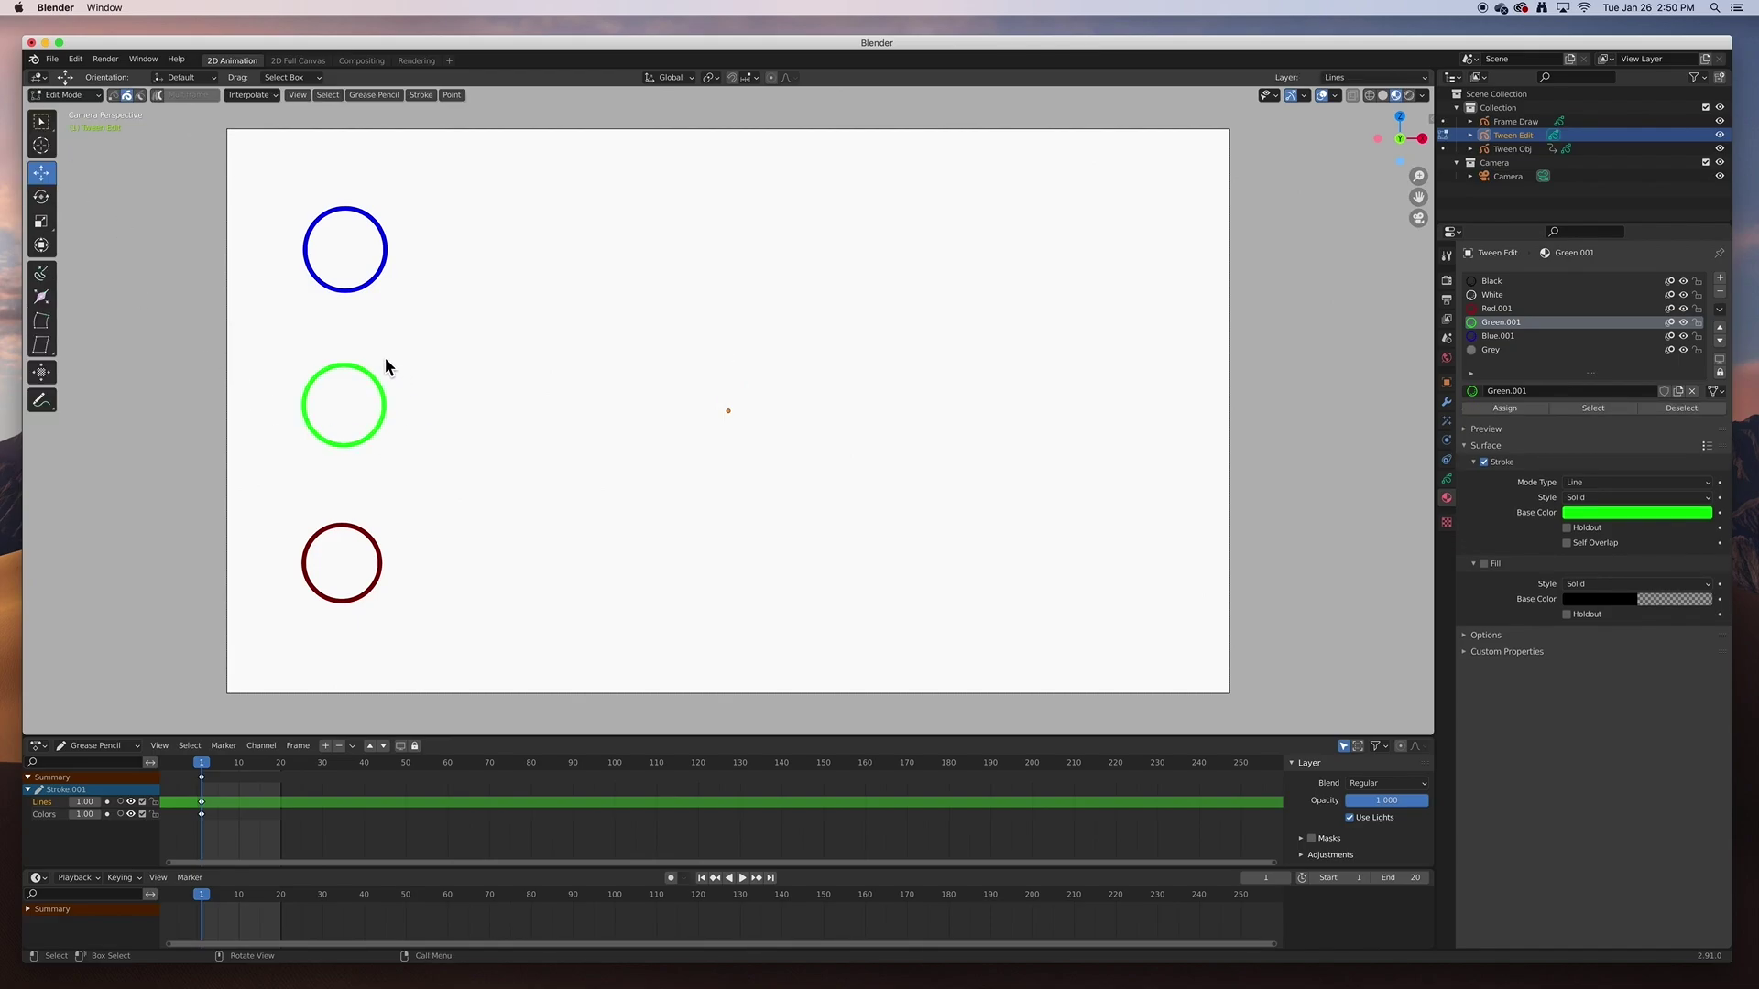
left_click(42, 120)
left_click_drag(257, 332, 426, 487)
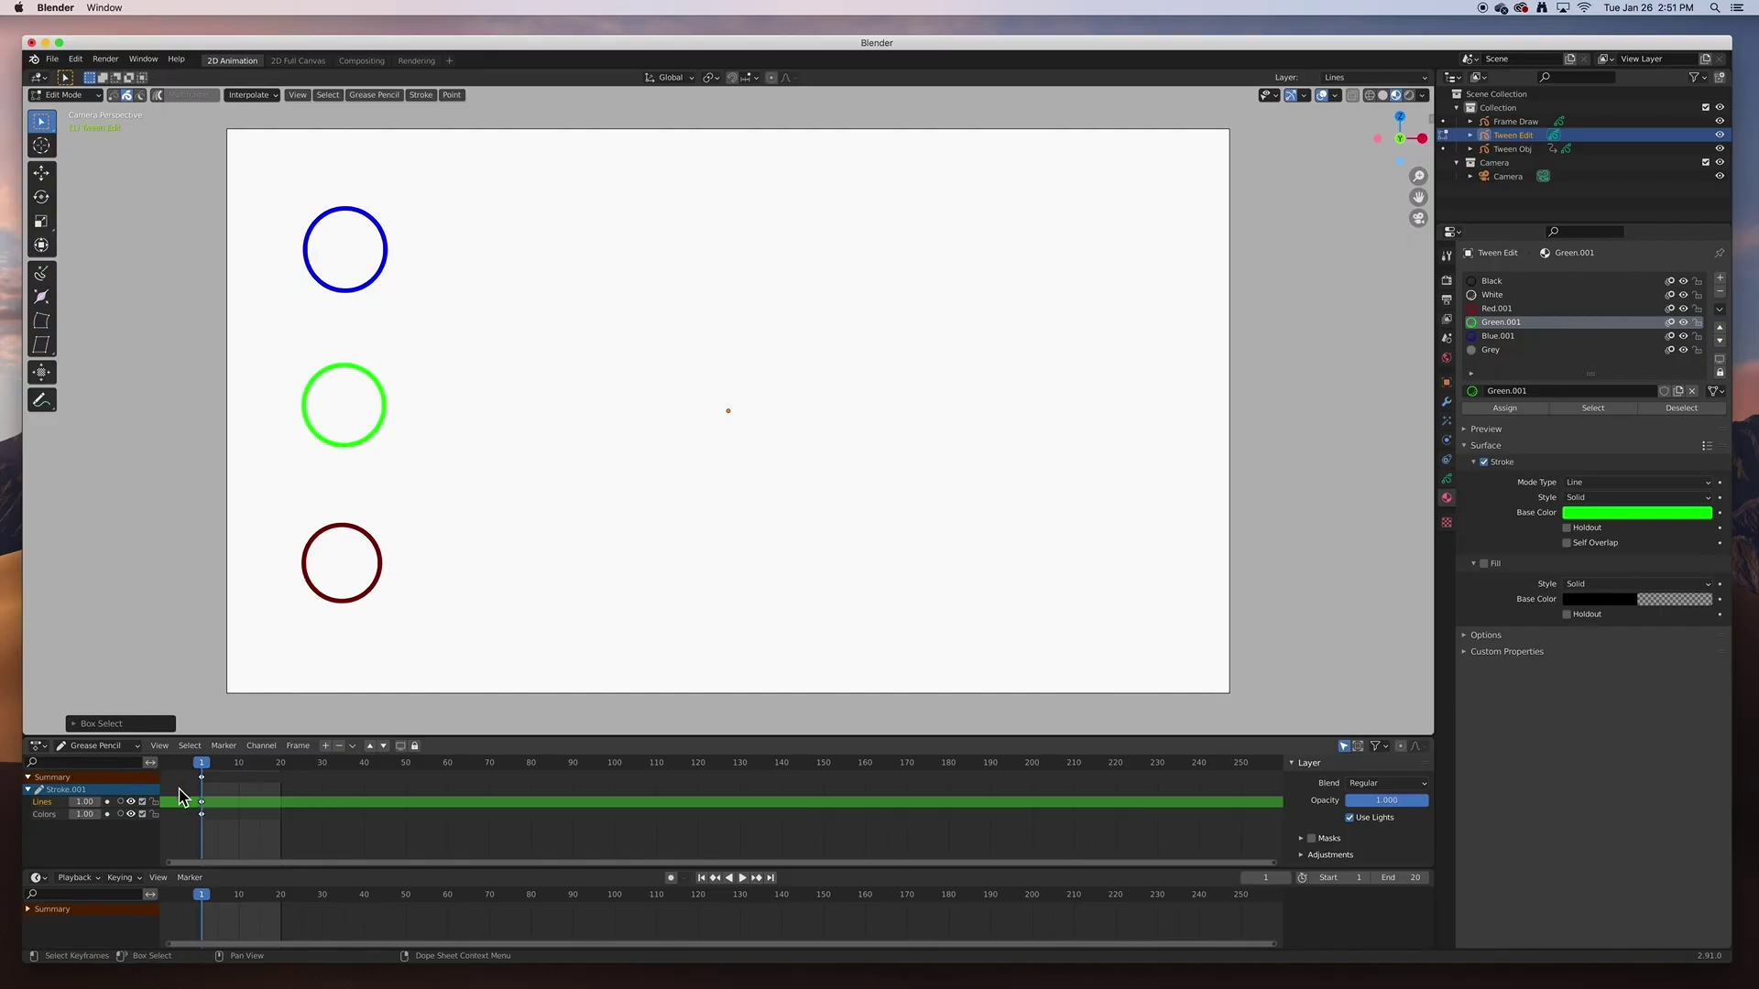
- At frame 20, move the selected green stroke along the X axis until it sits below the blue circle
key("space")
left_click(283, 769)
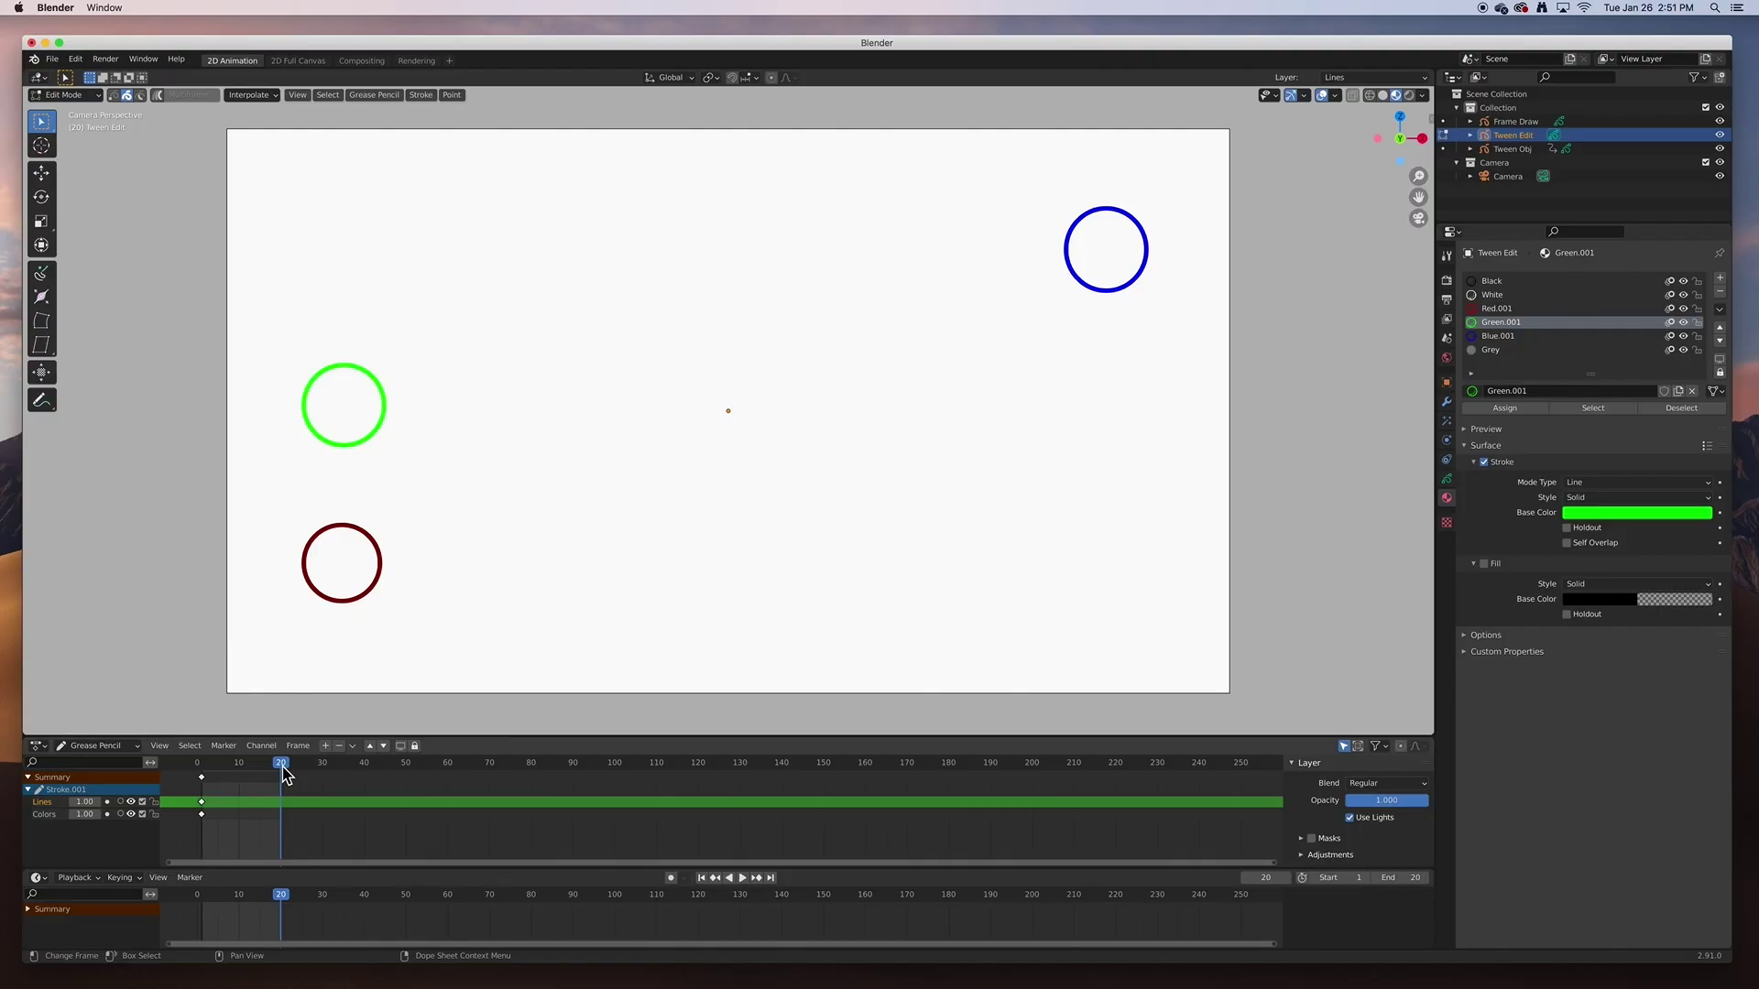
left_click(41, 173)
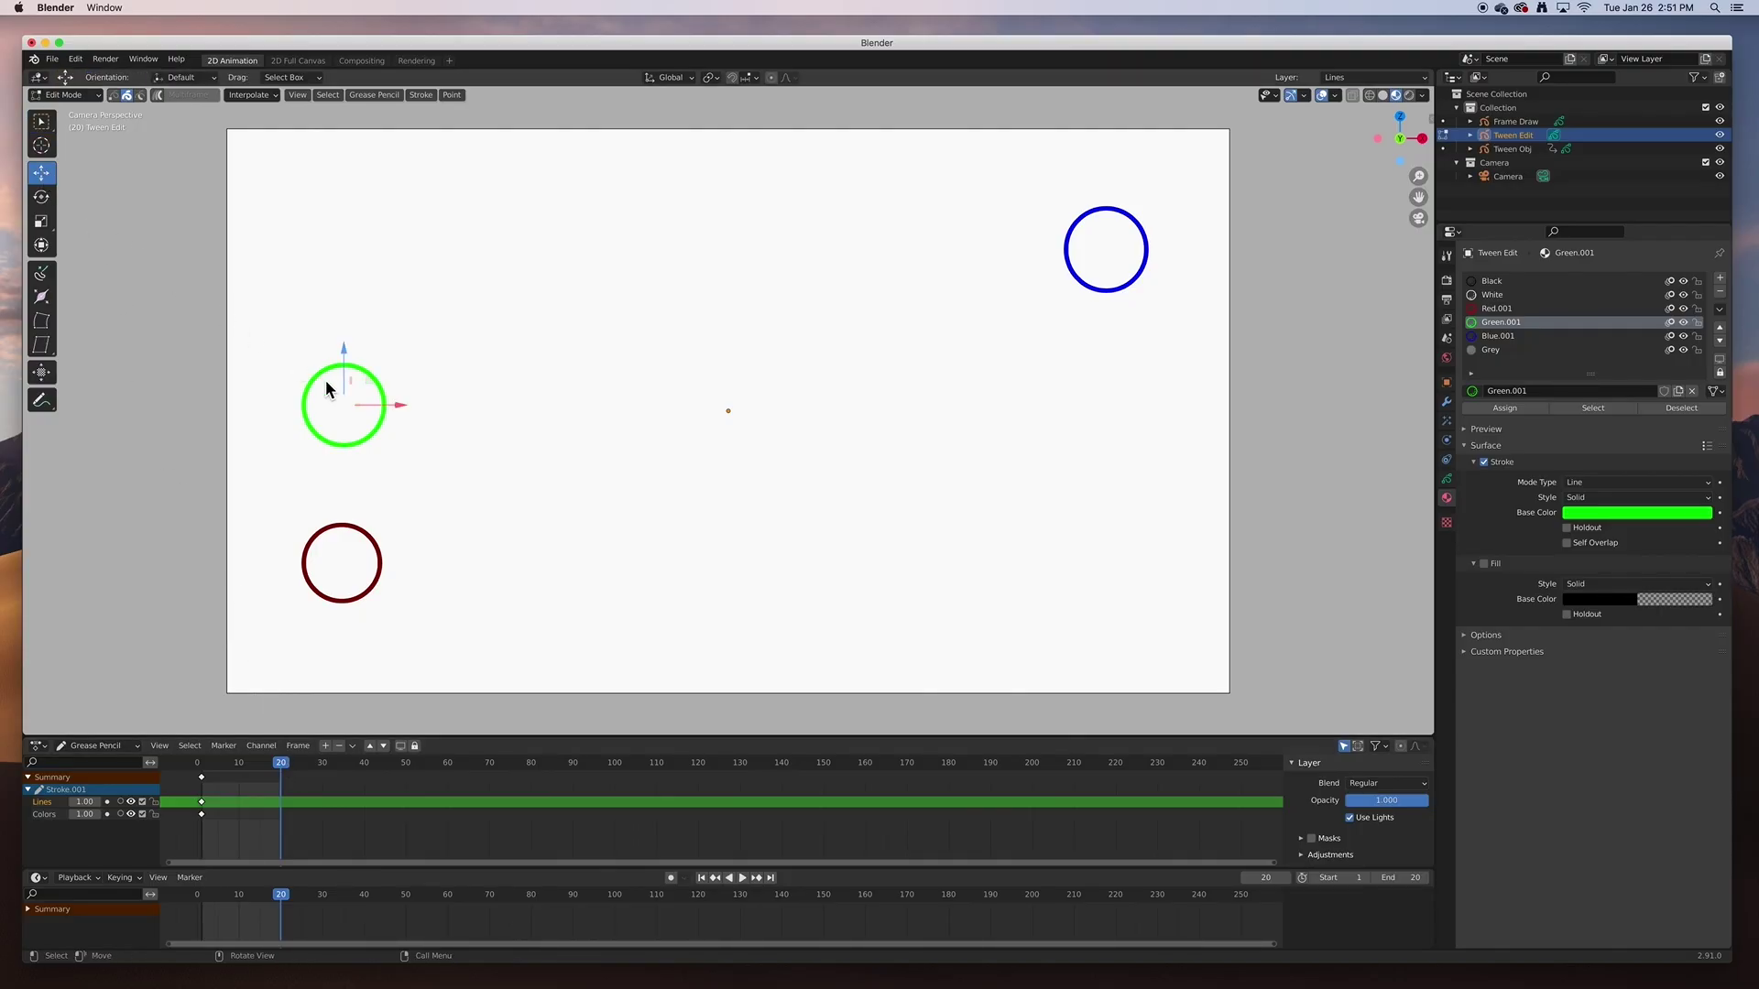
left_click_drag(390, 410, 1166, 436)
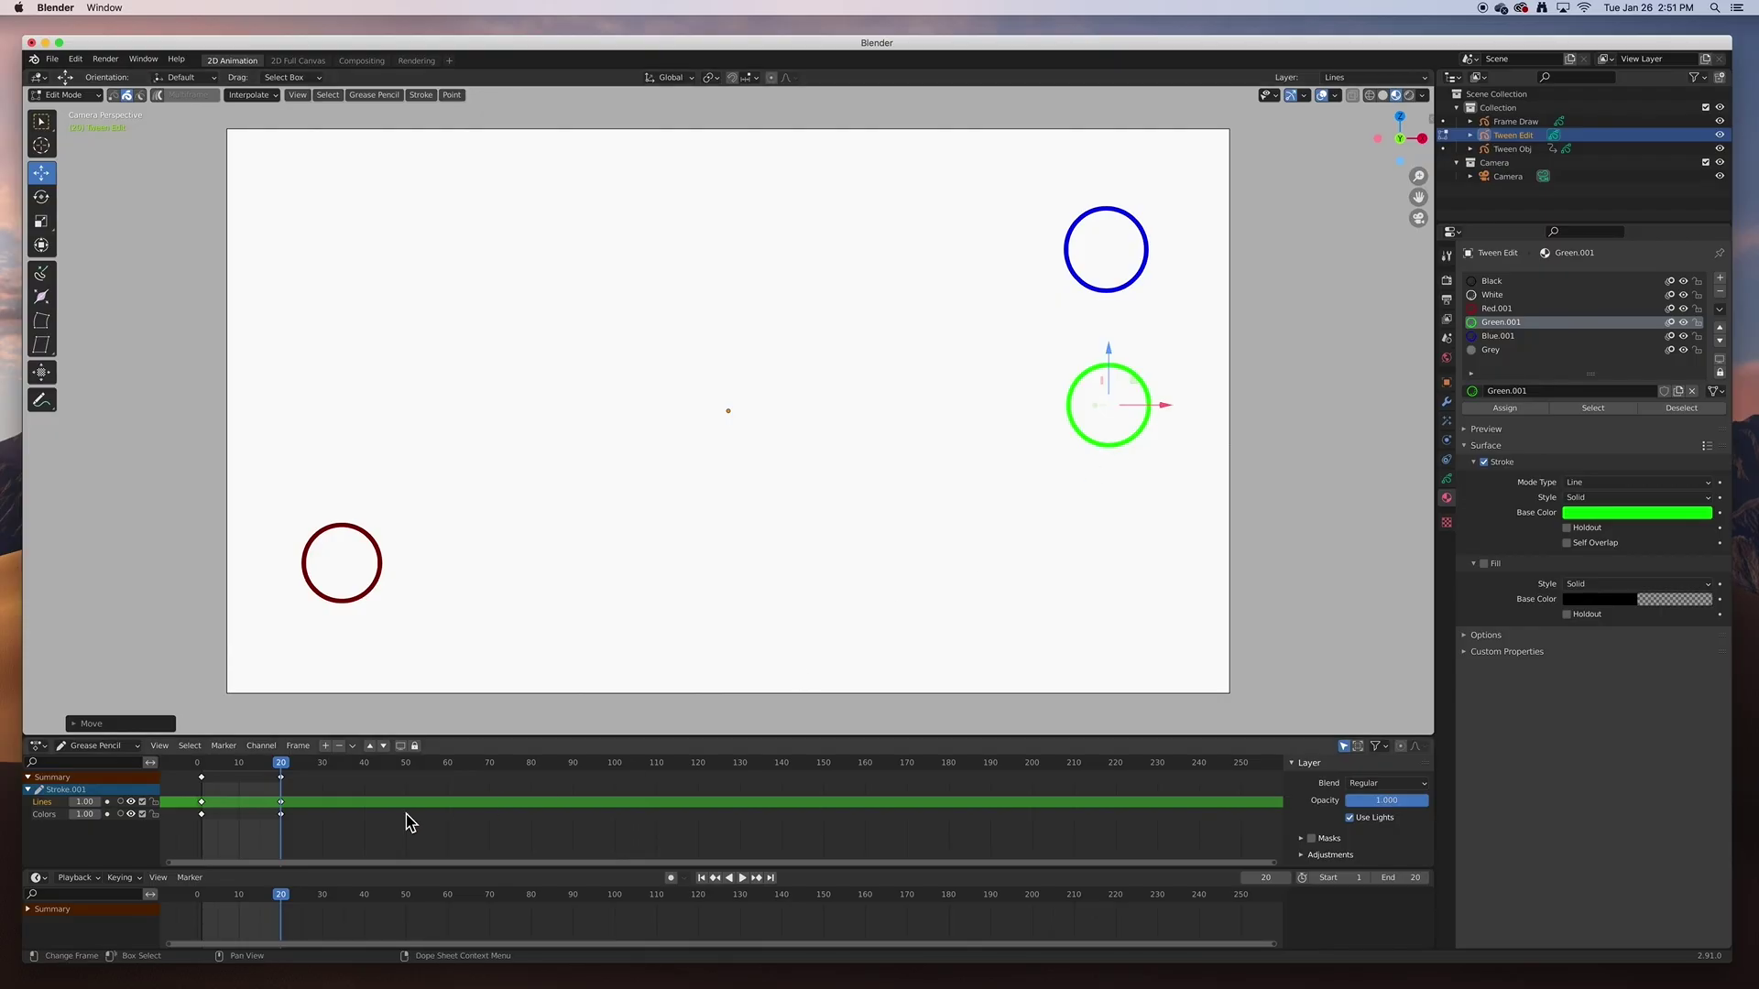
- Go to frame 11, between Tween Edit's two keyframes, and run Interpolate Sequence with step 1 and Linear type
key("space")
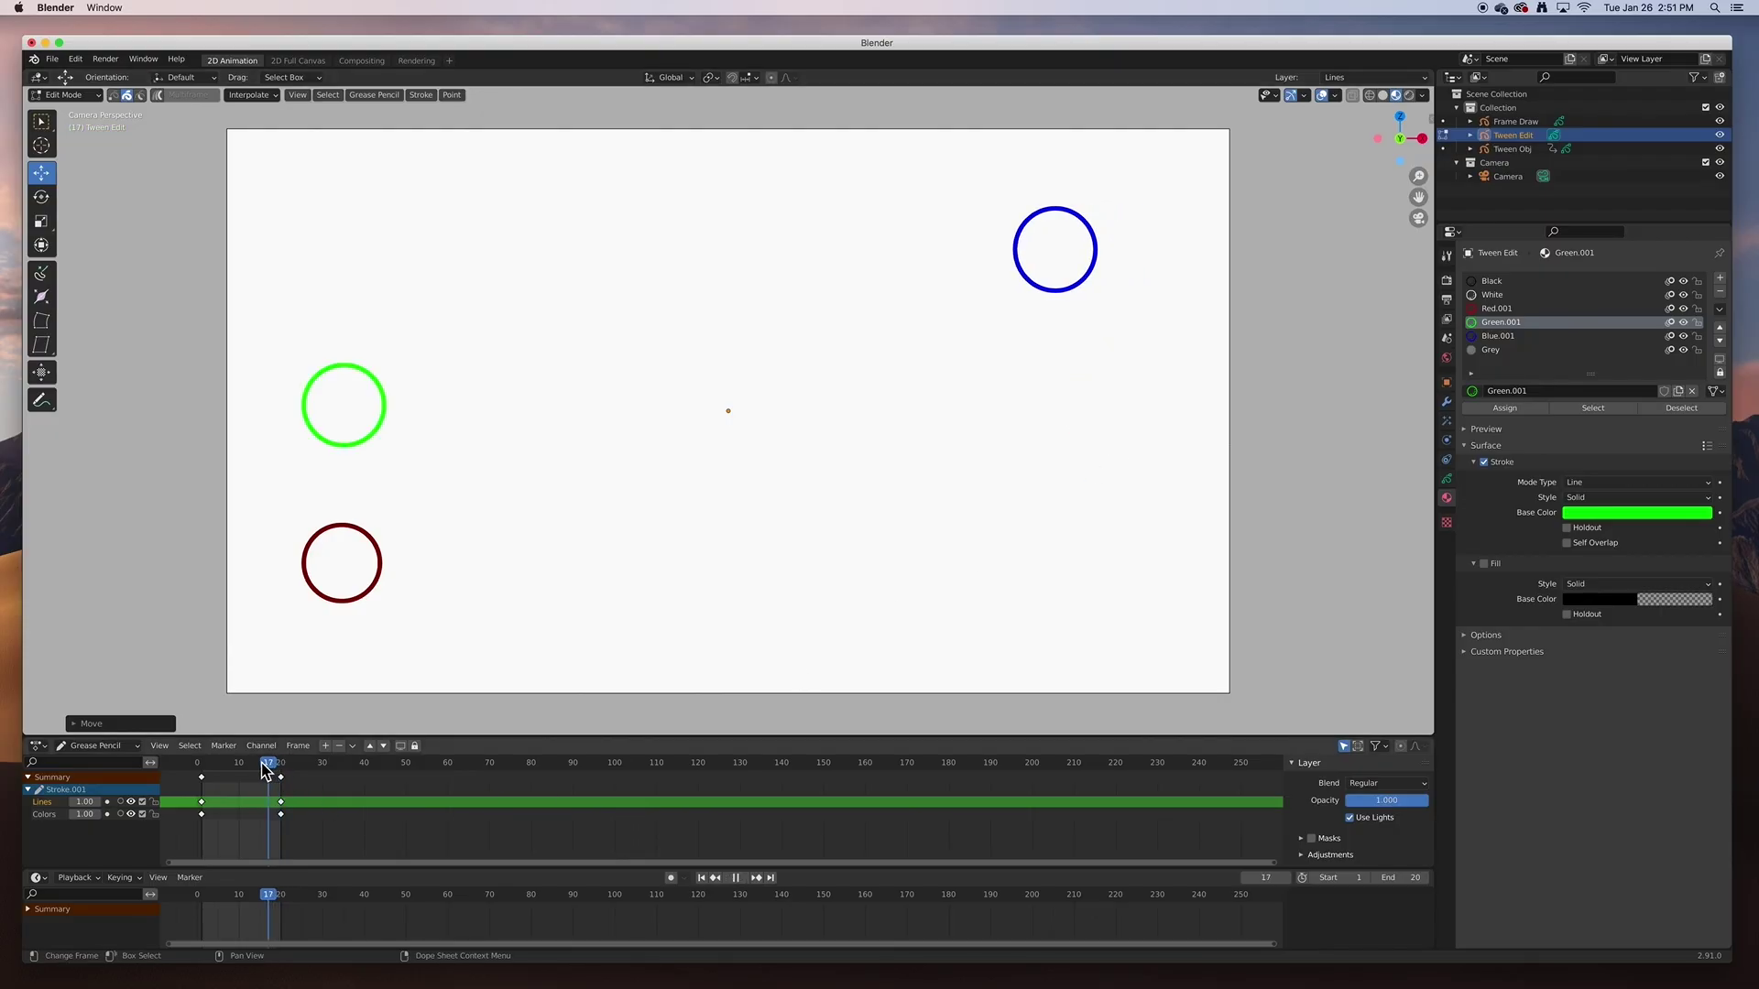
mouse_move(267, 772)
left_mouse_down()
mouse_move(291, 772)
mouse_move(214, 774)
mouse_move(272, 777)
left_mouse_up()
left_click_drag(276, 777, 243, 777)
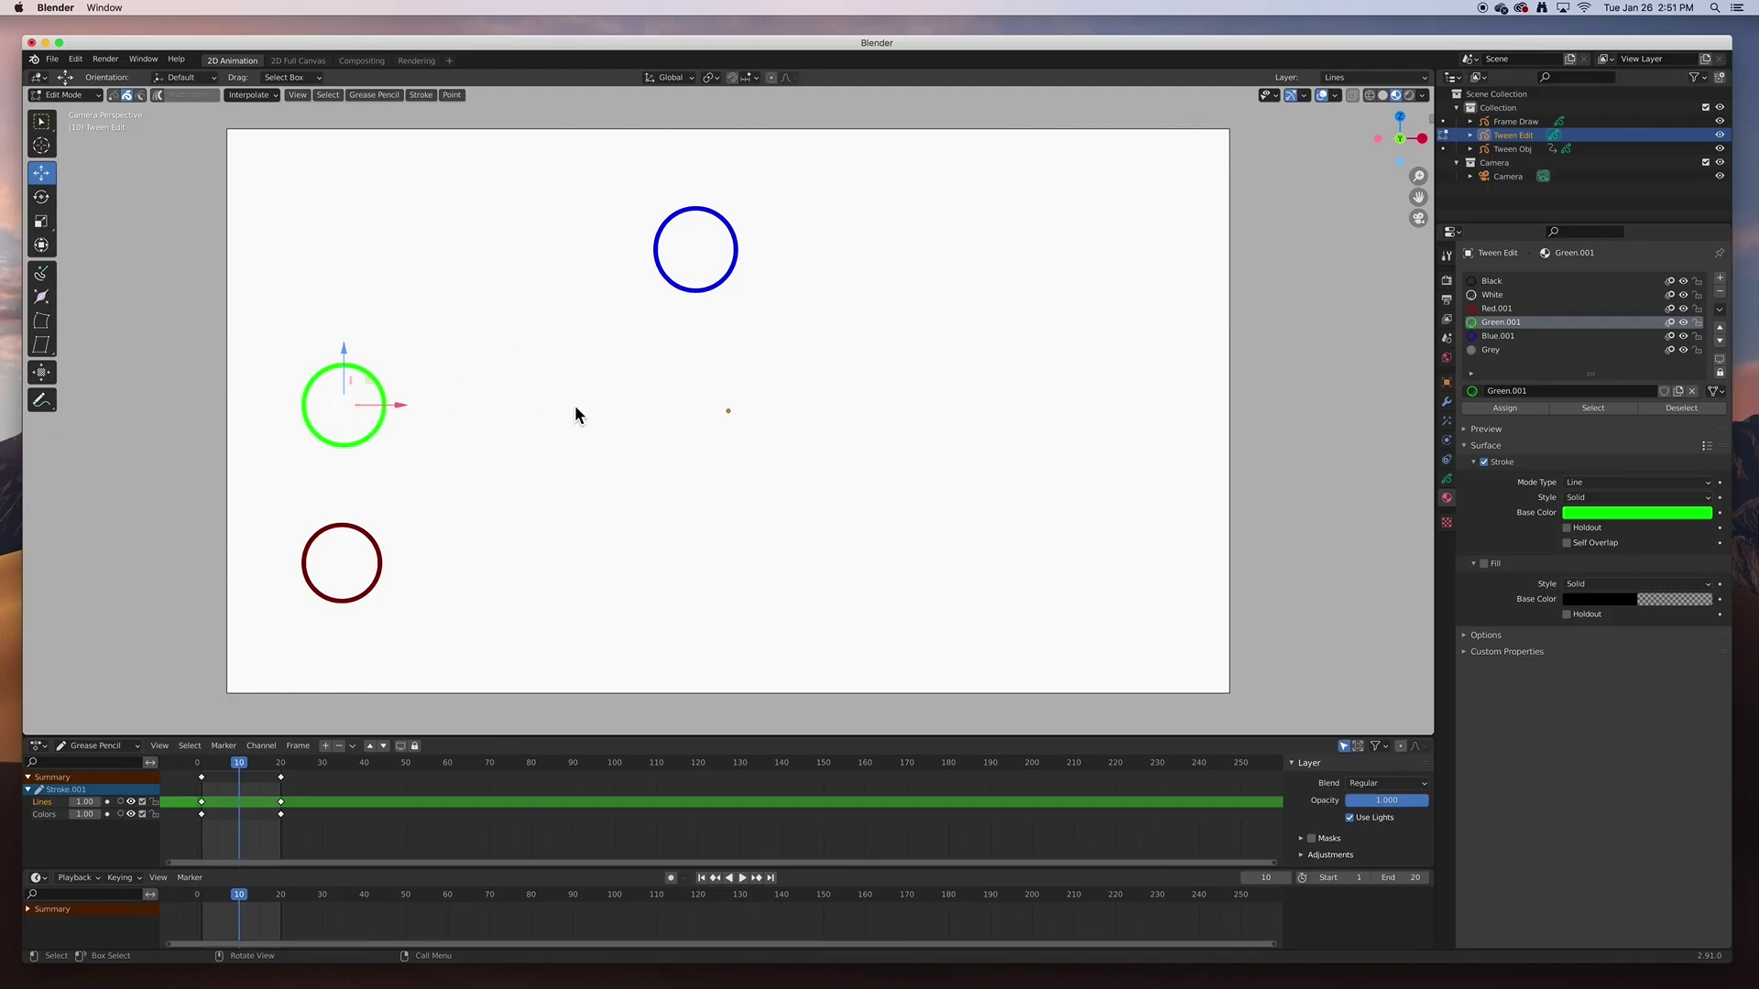
key("Right")
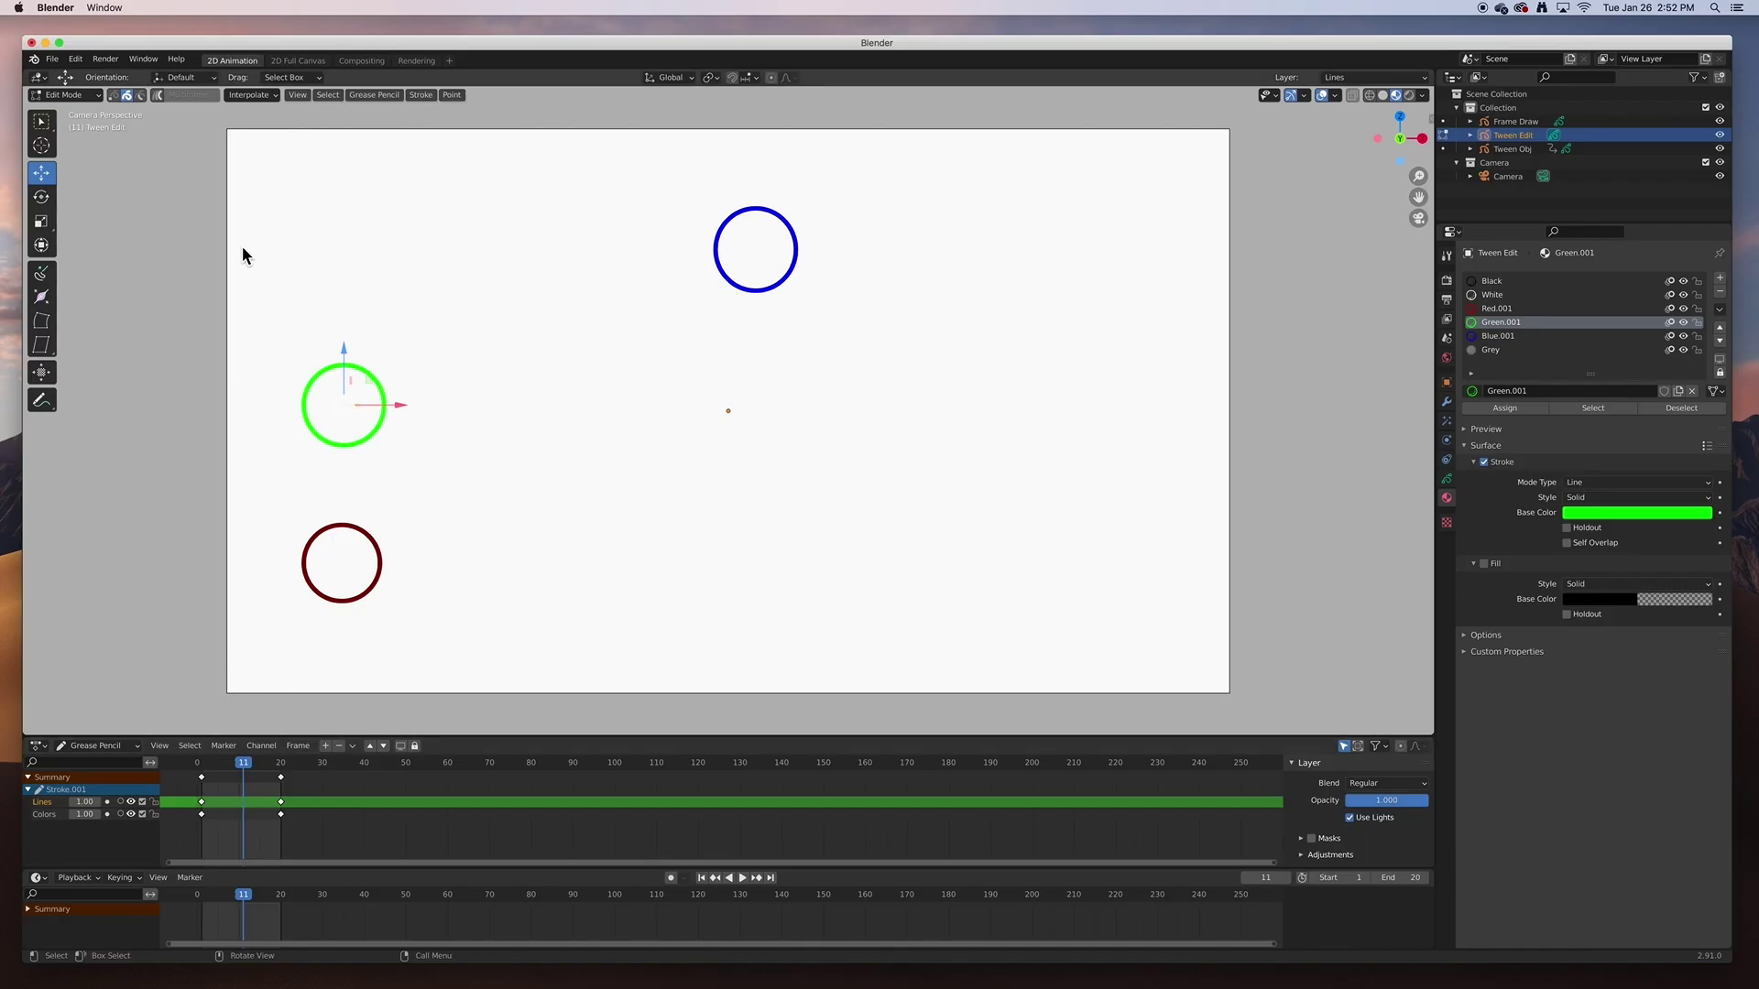
left_click(249, 96)
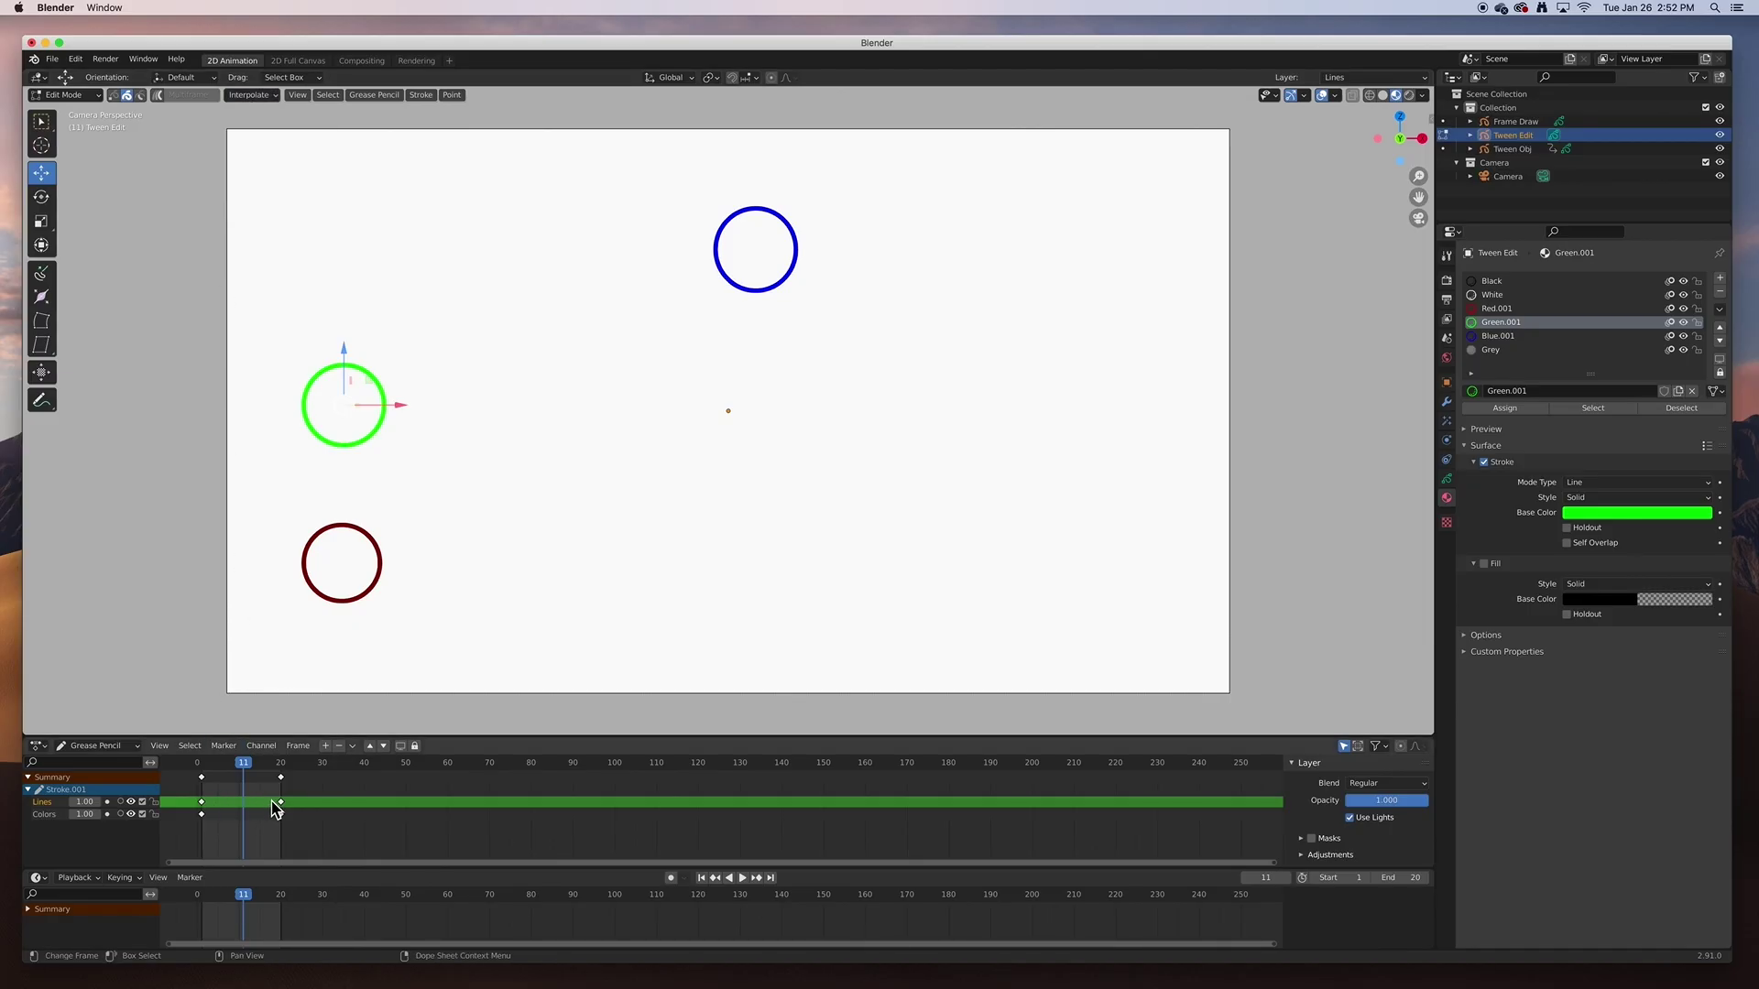
left_click(248, 96)
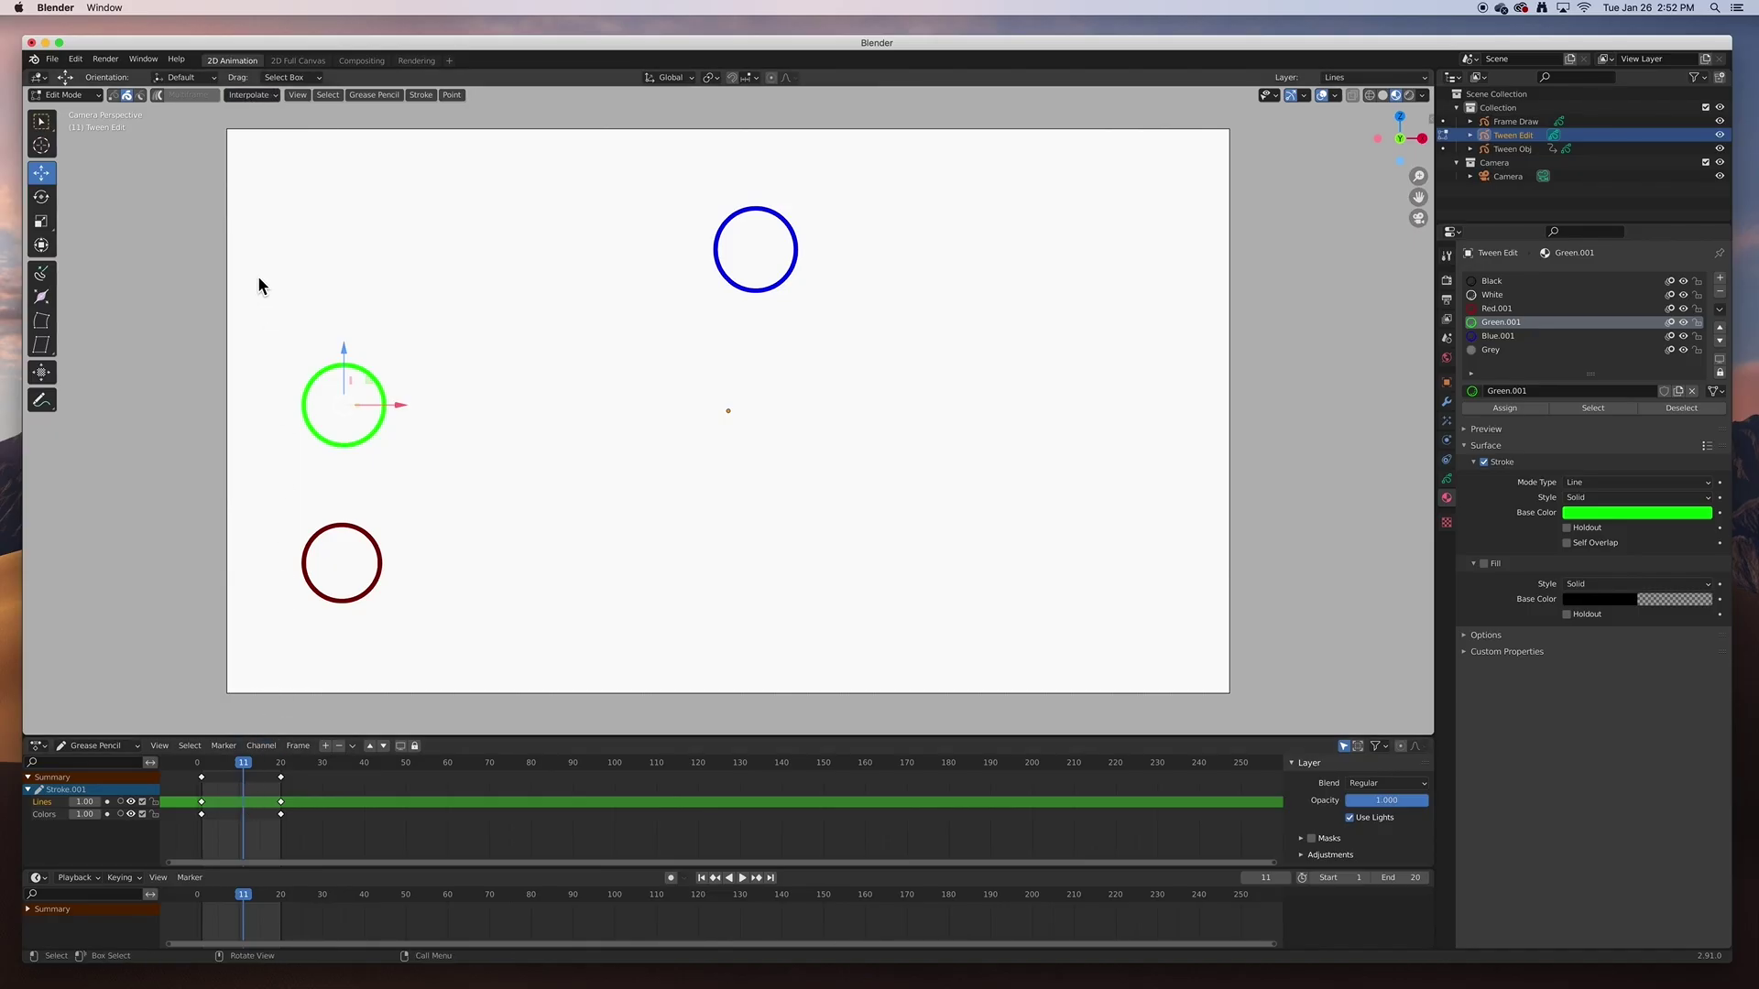
left_click(239, 97)
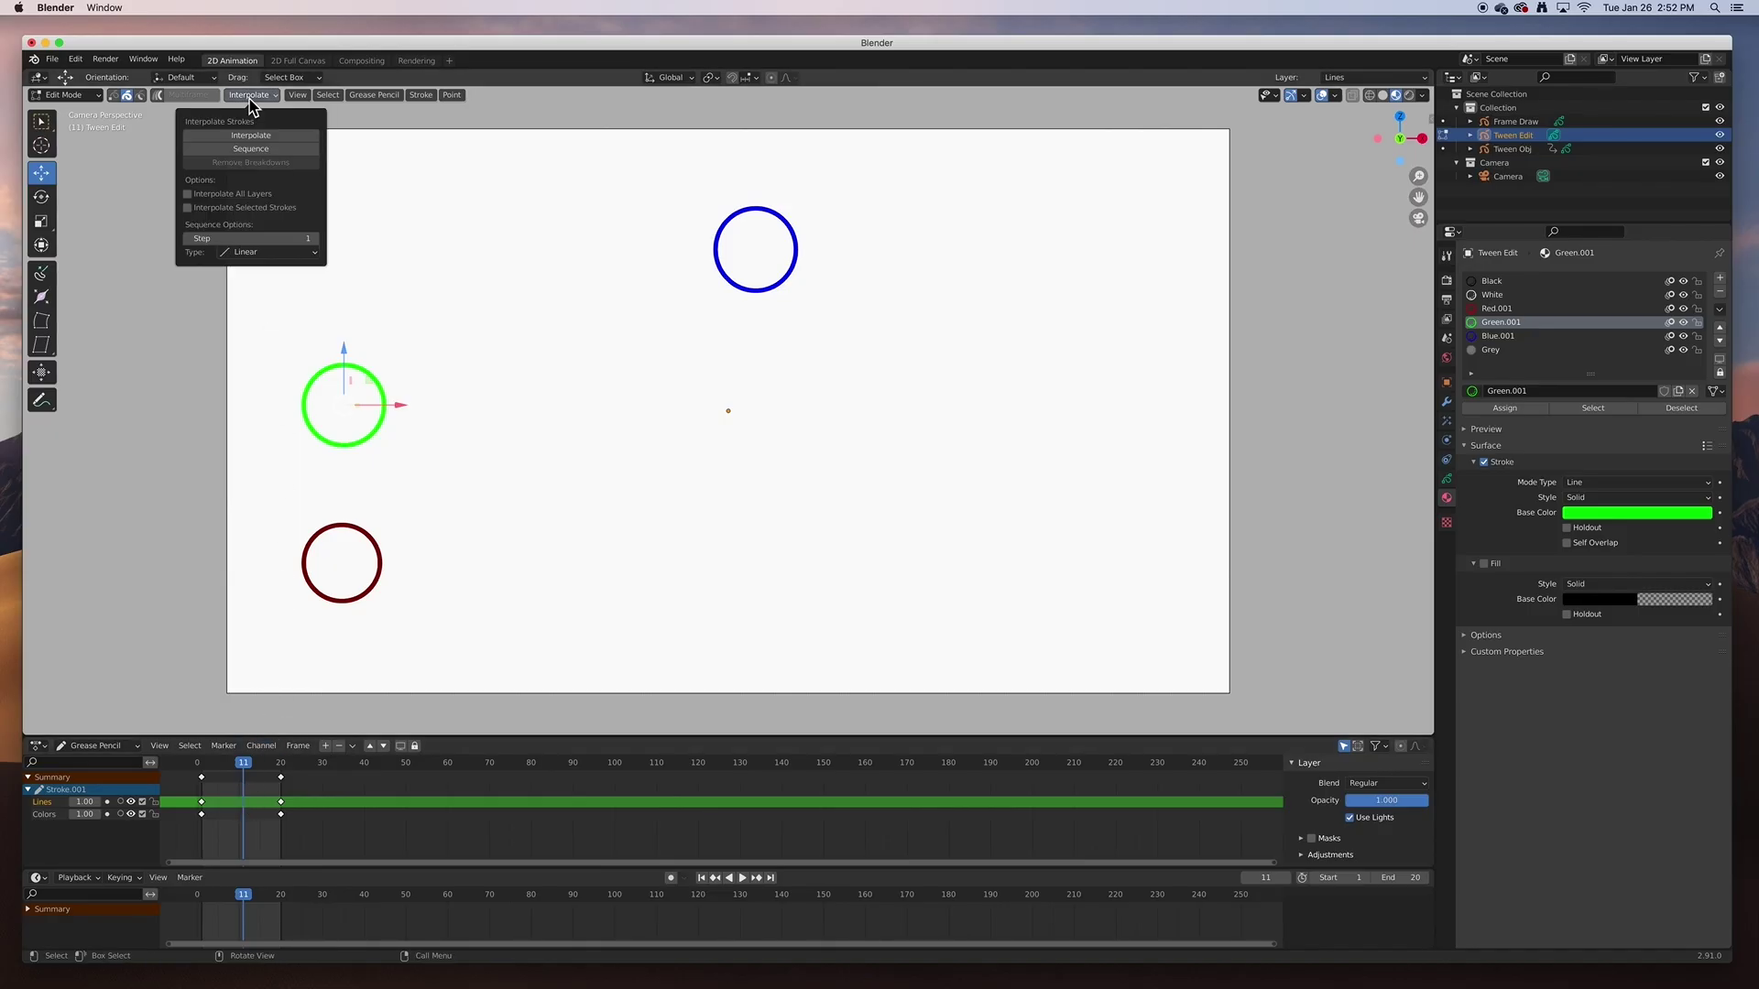
left_click(244, 150)
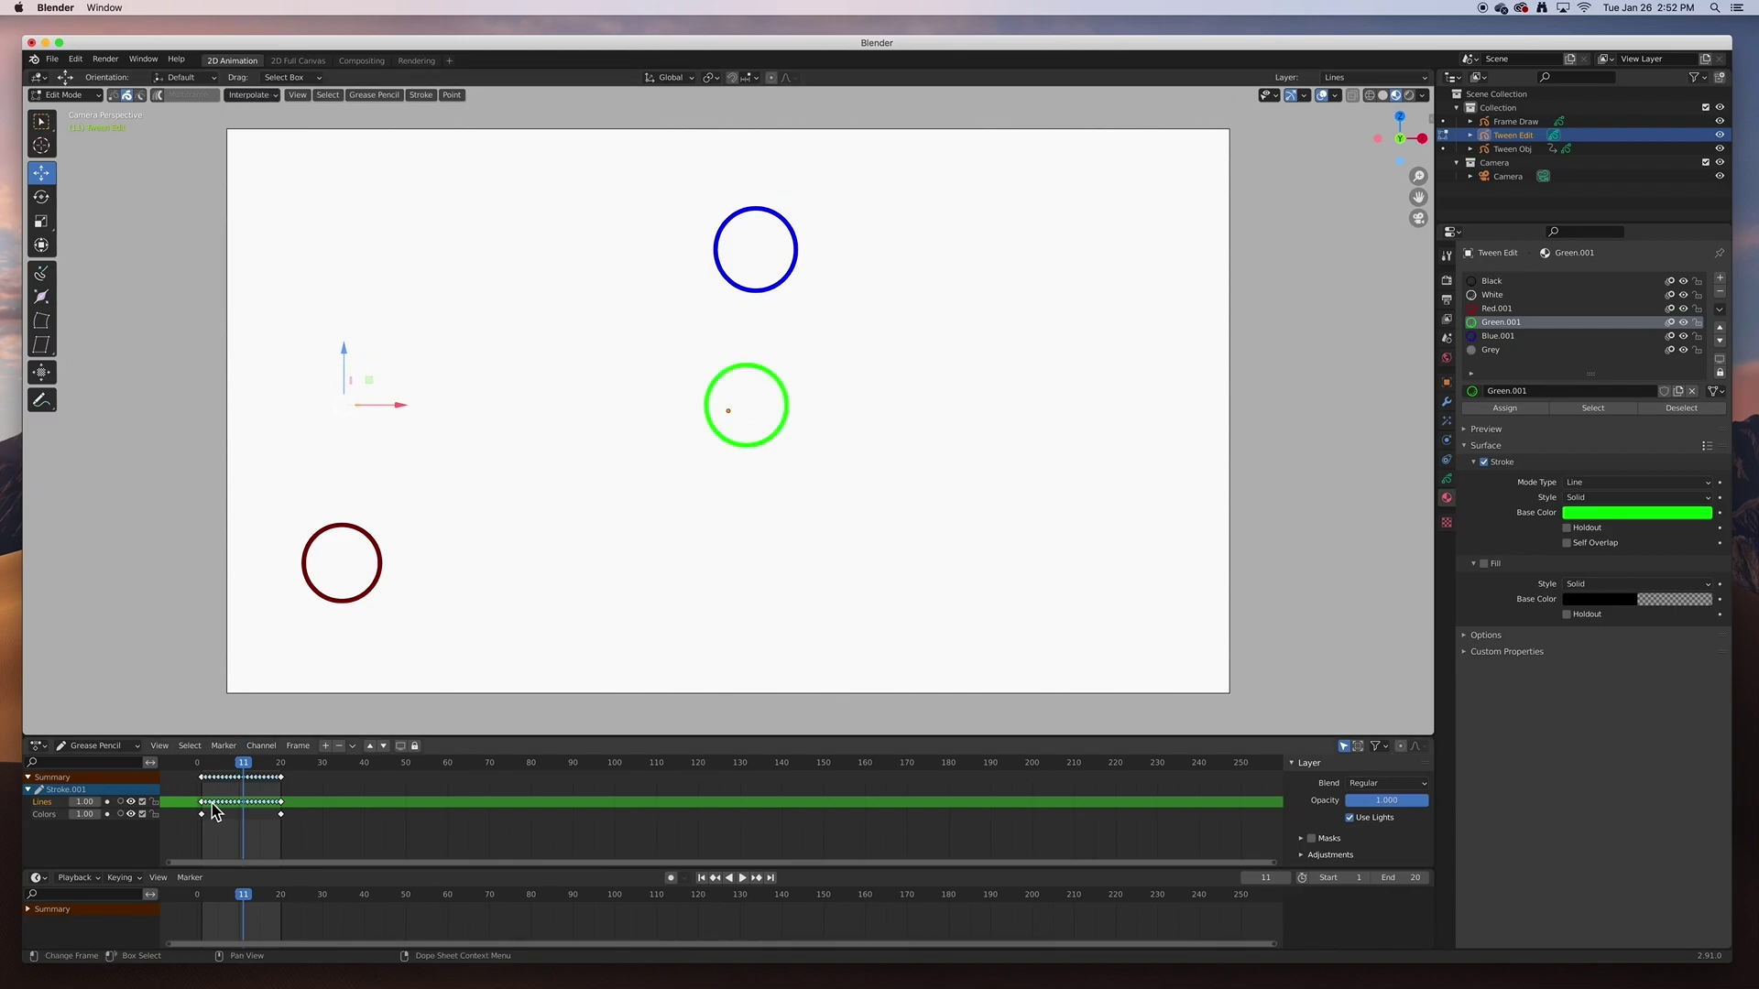
- Play and scrub the animation to compare the motion of the green and blue circles
key("space")
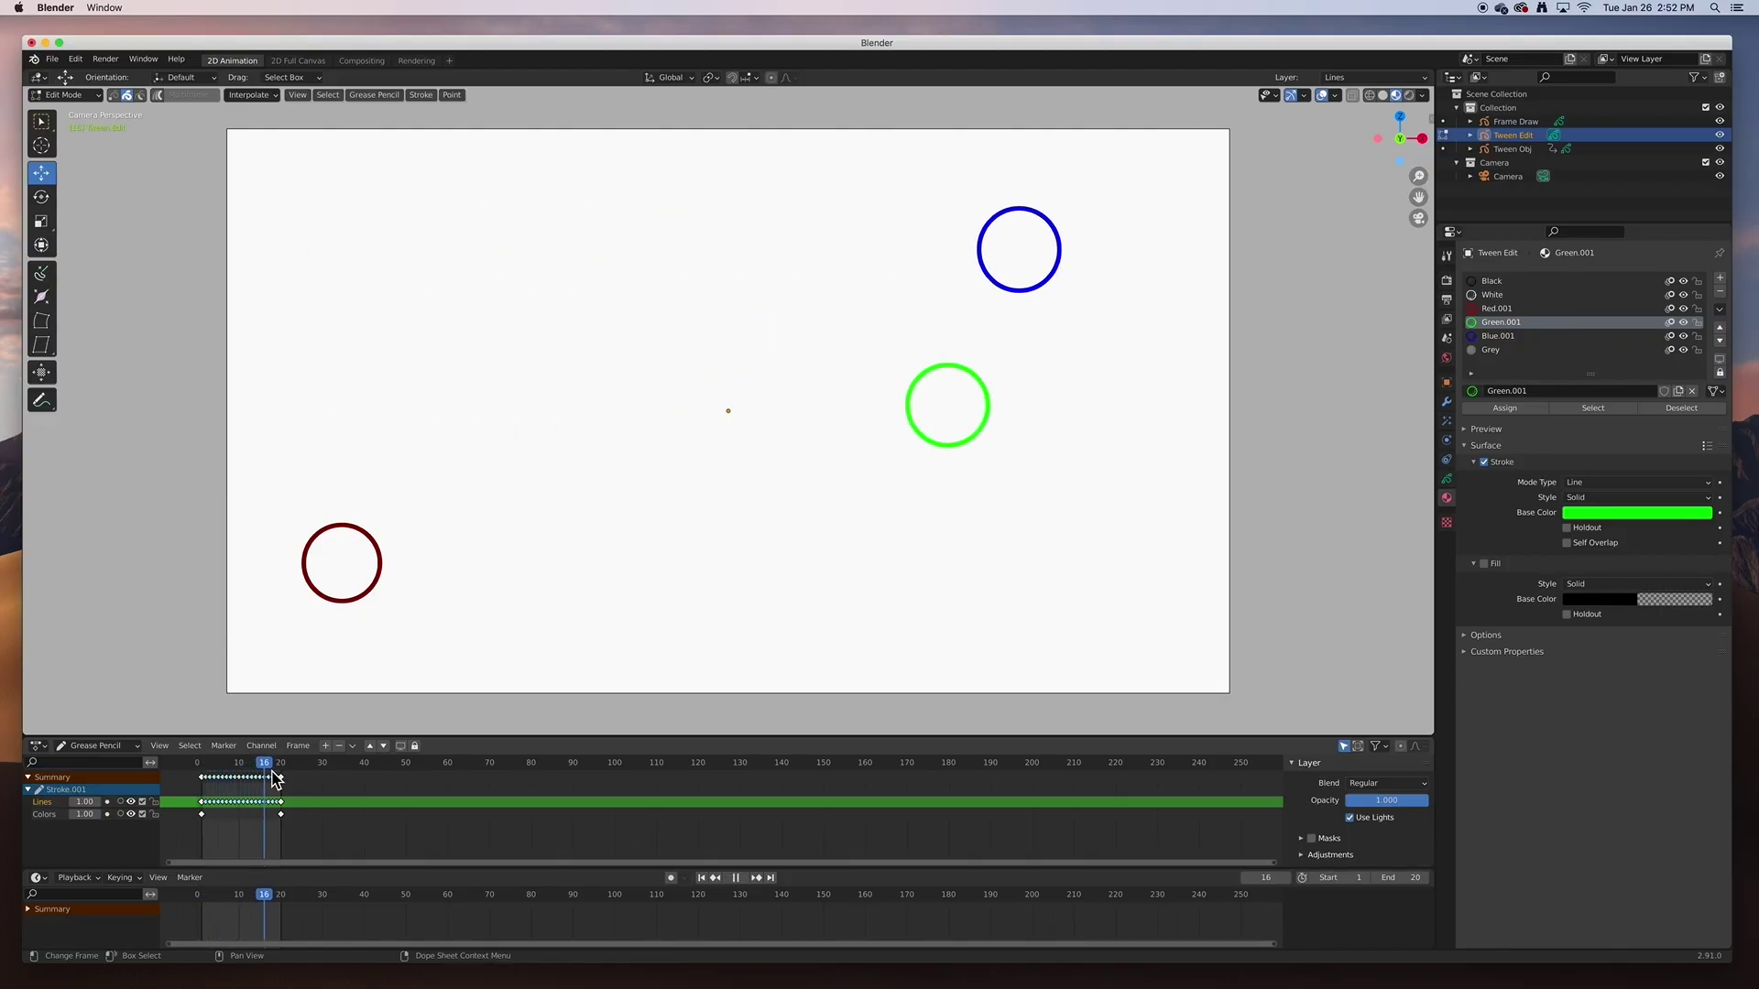
key("space")
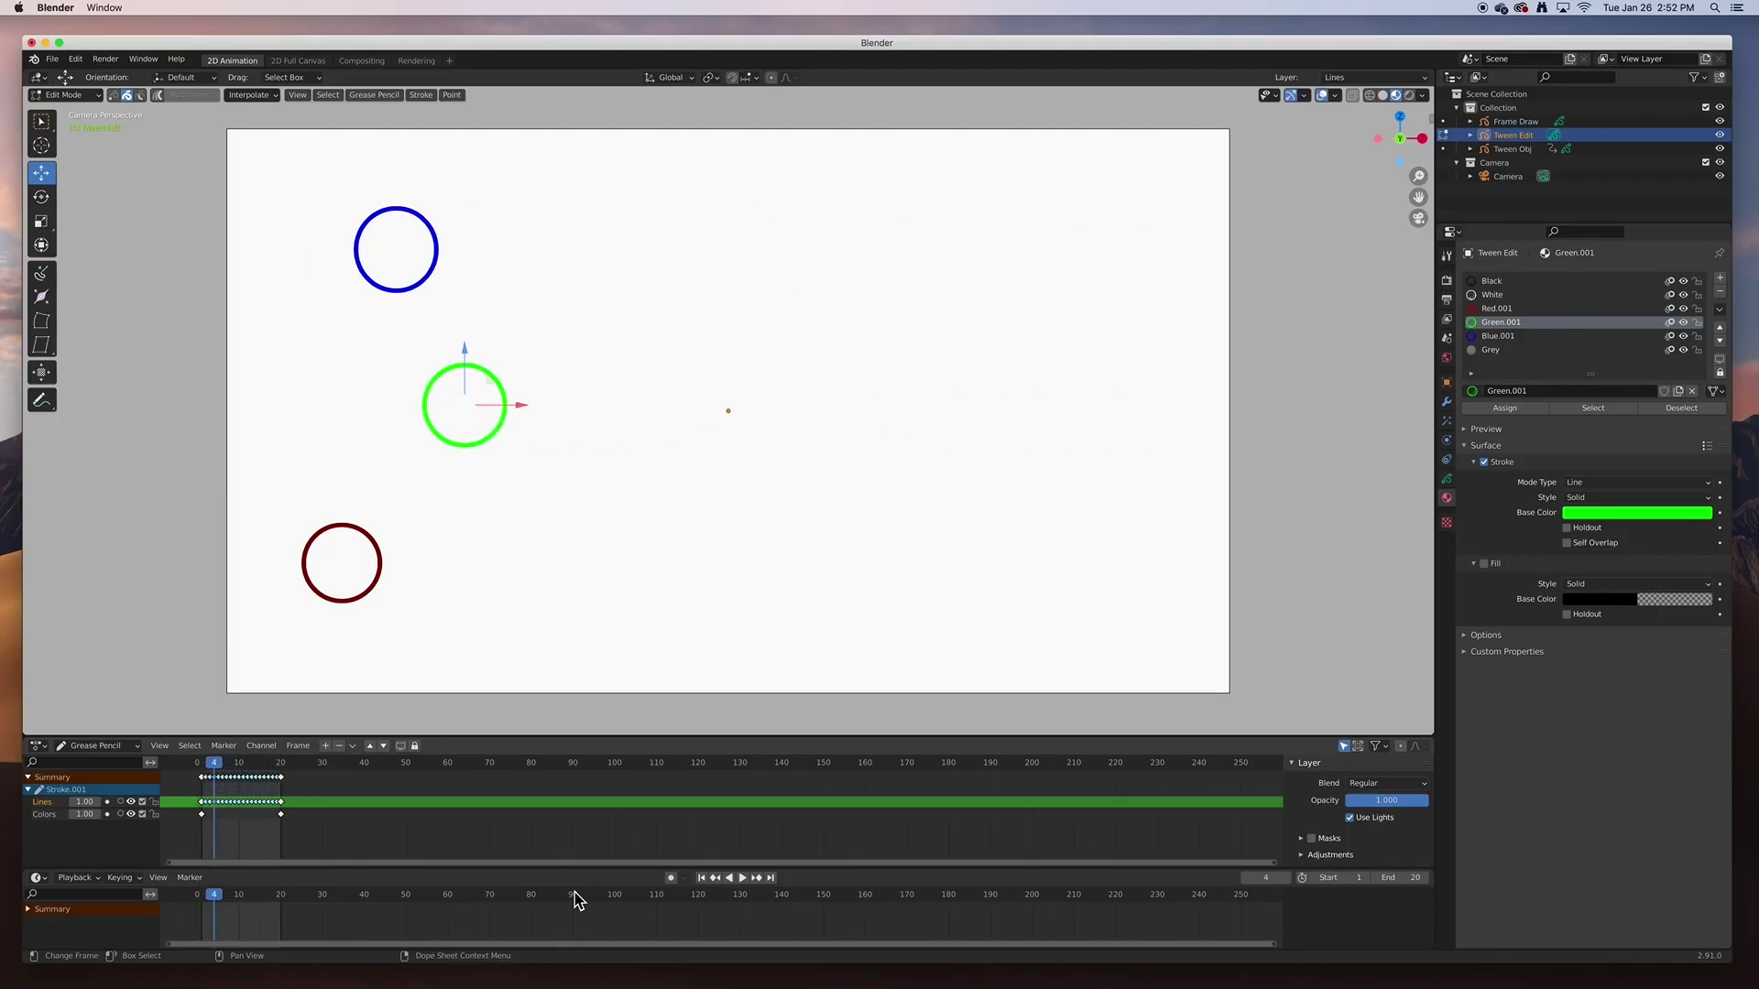
left_click(744, 876)
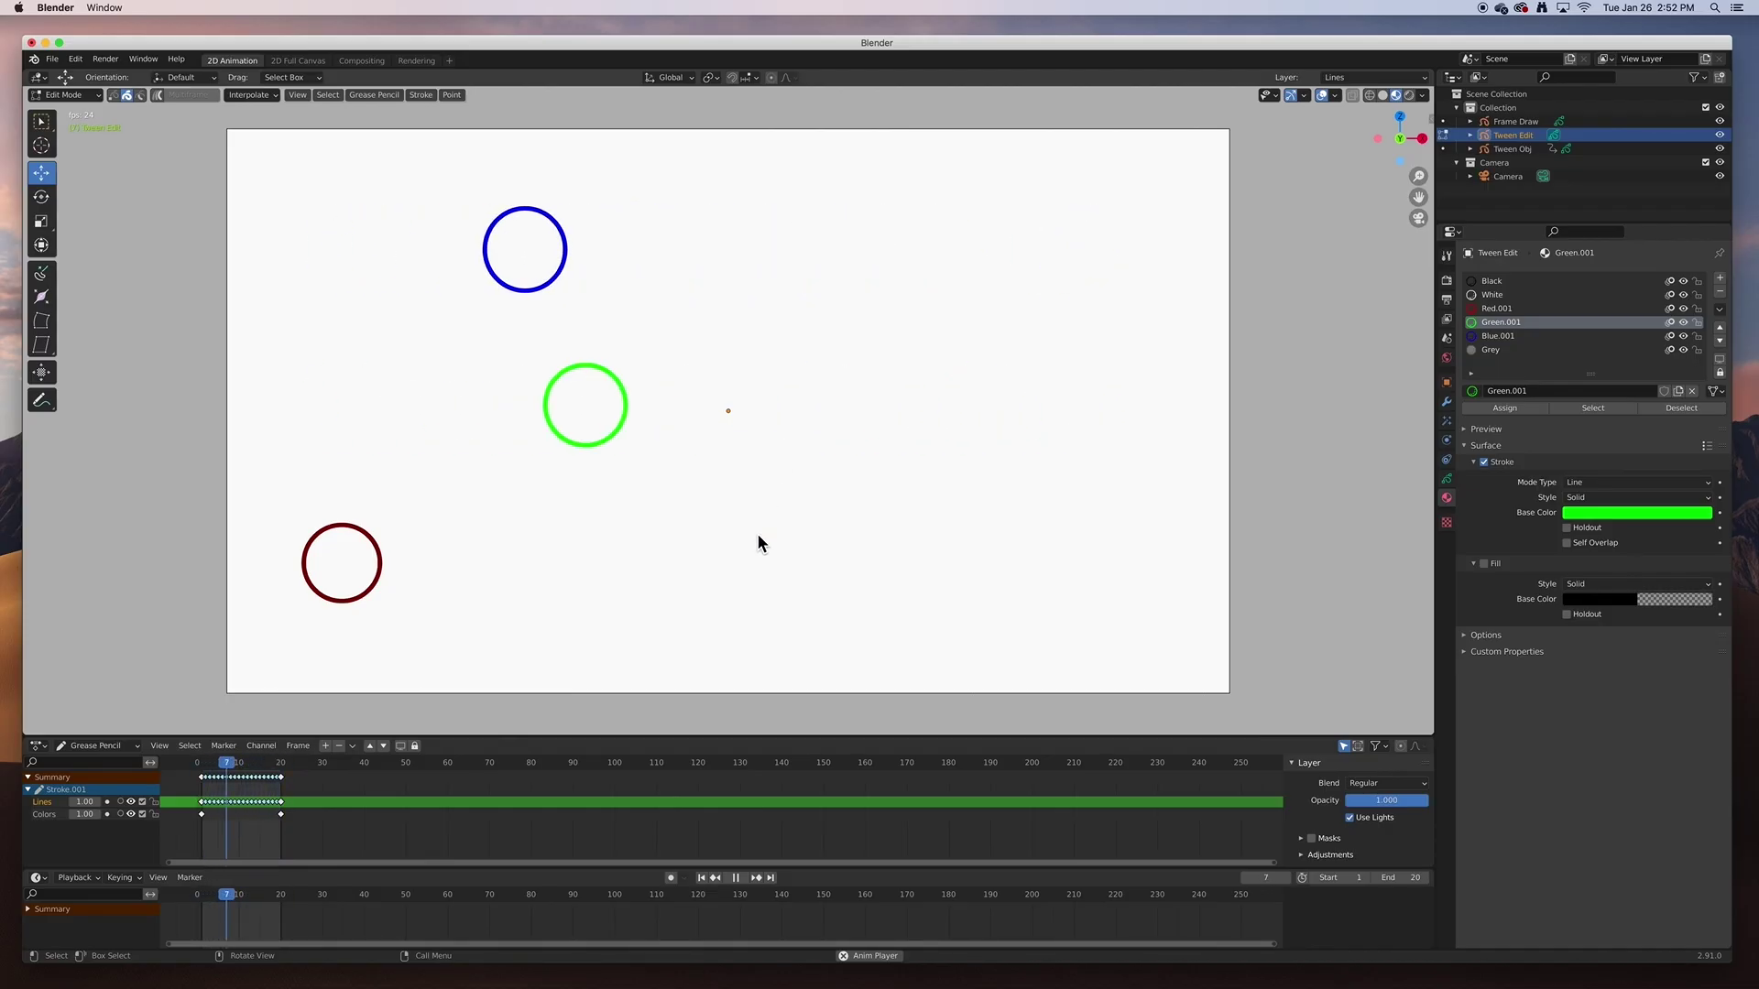
key("space")
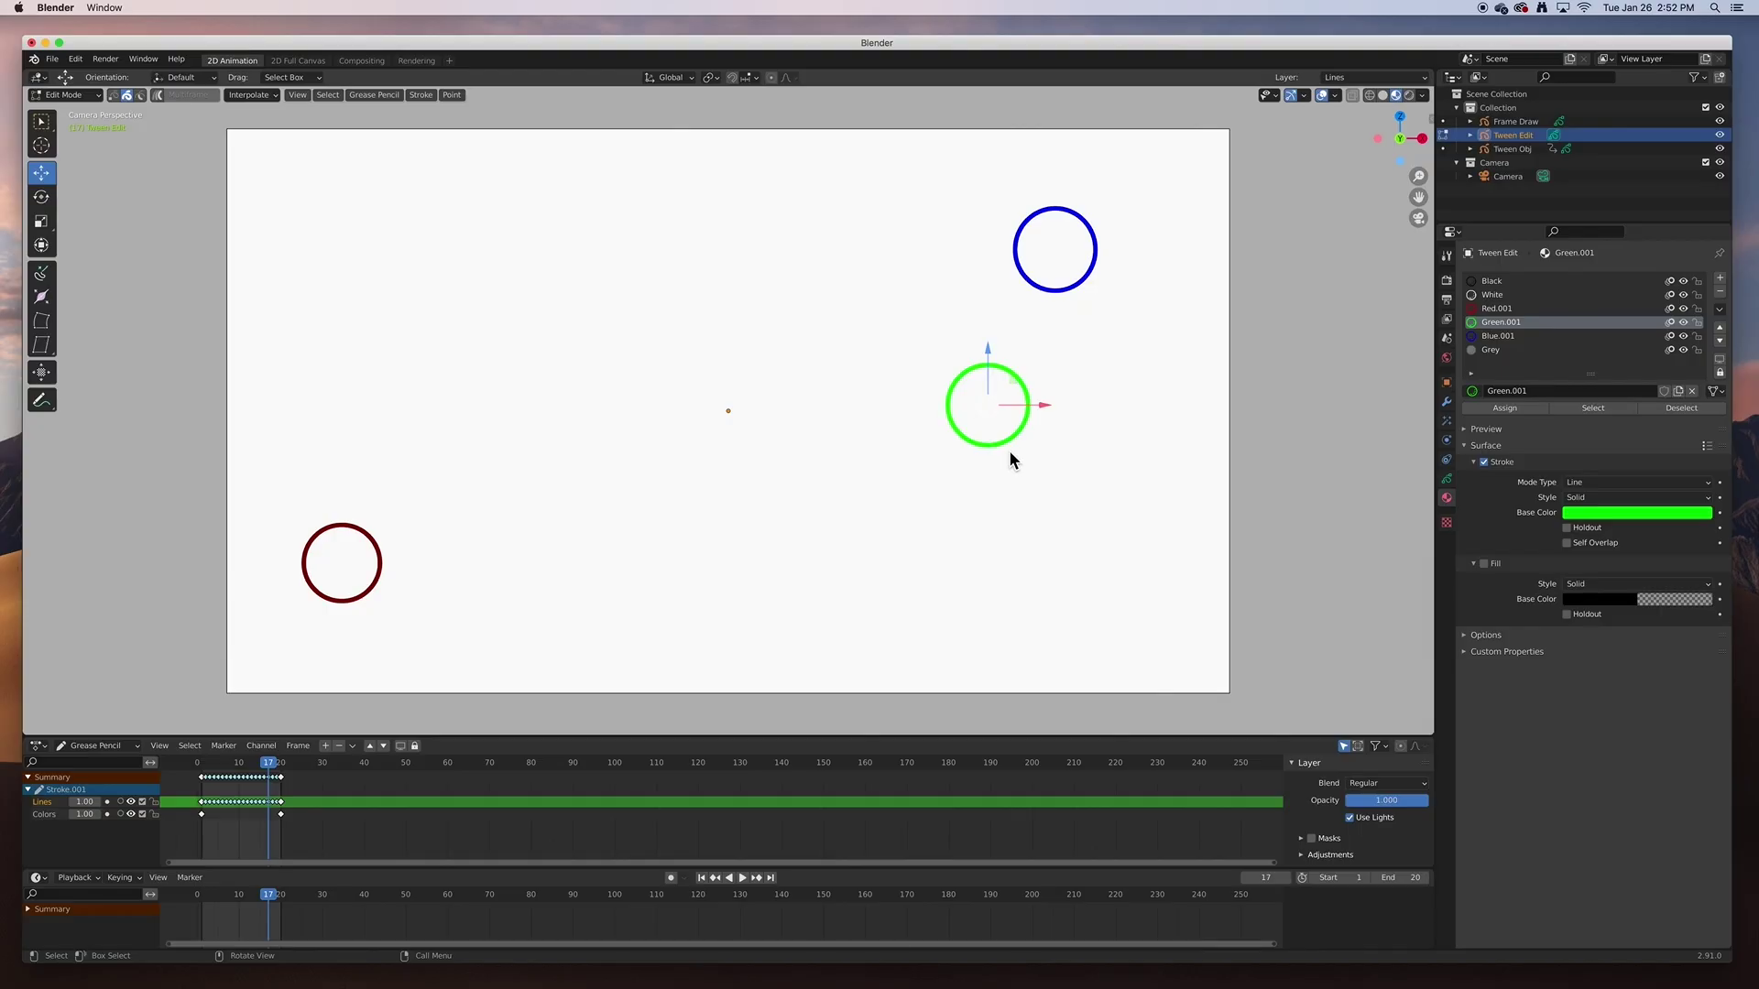
left_click(1028, 283)
- Switch to Draw mode and make the Frame Draw object the active Grease Pencil object
left_click(1516, 122)
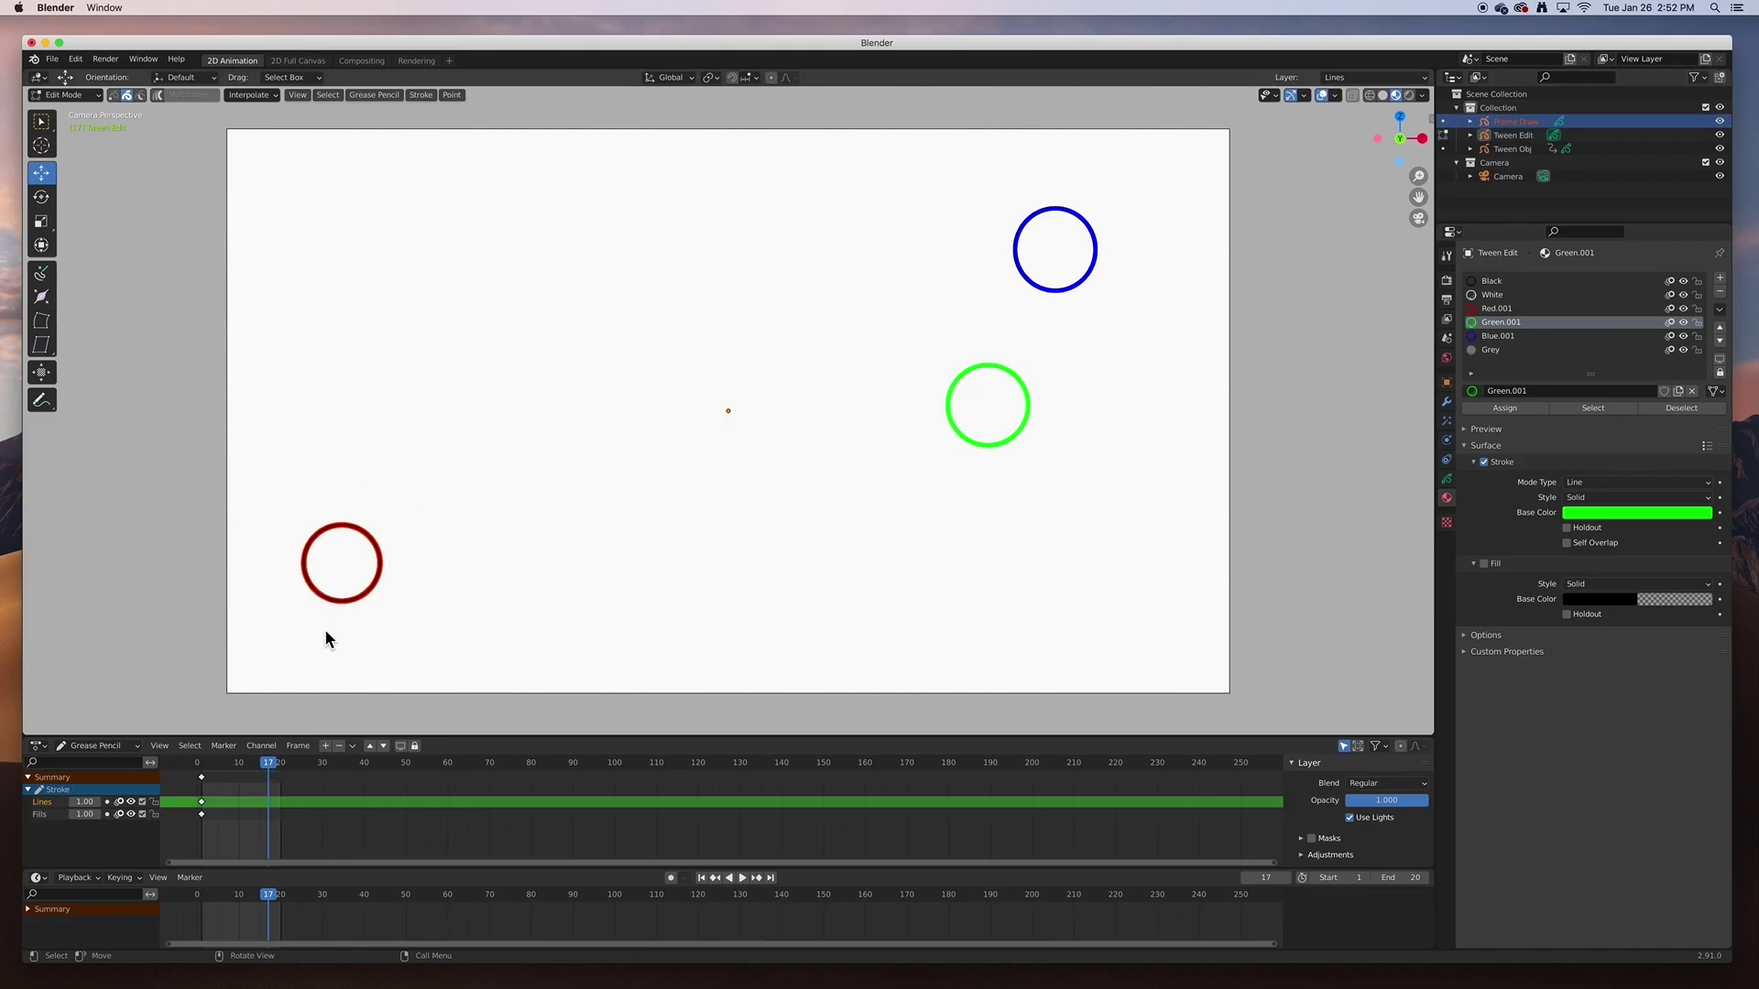
left_click(68, 96)
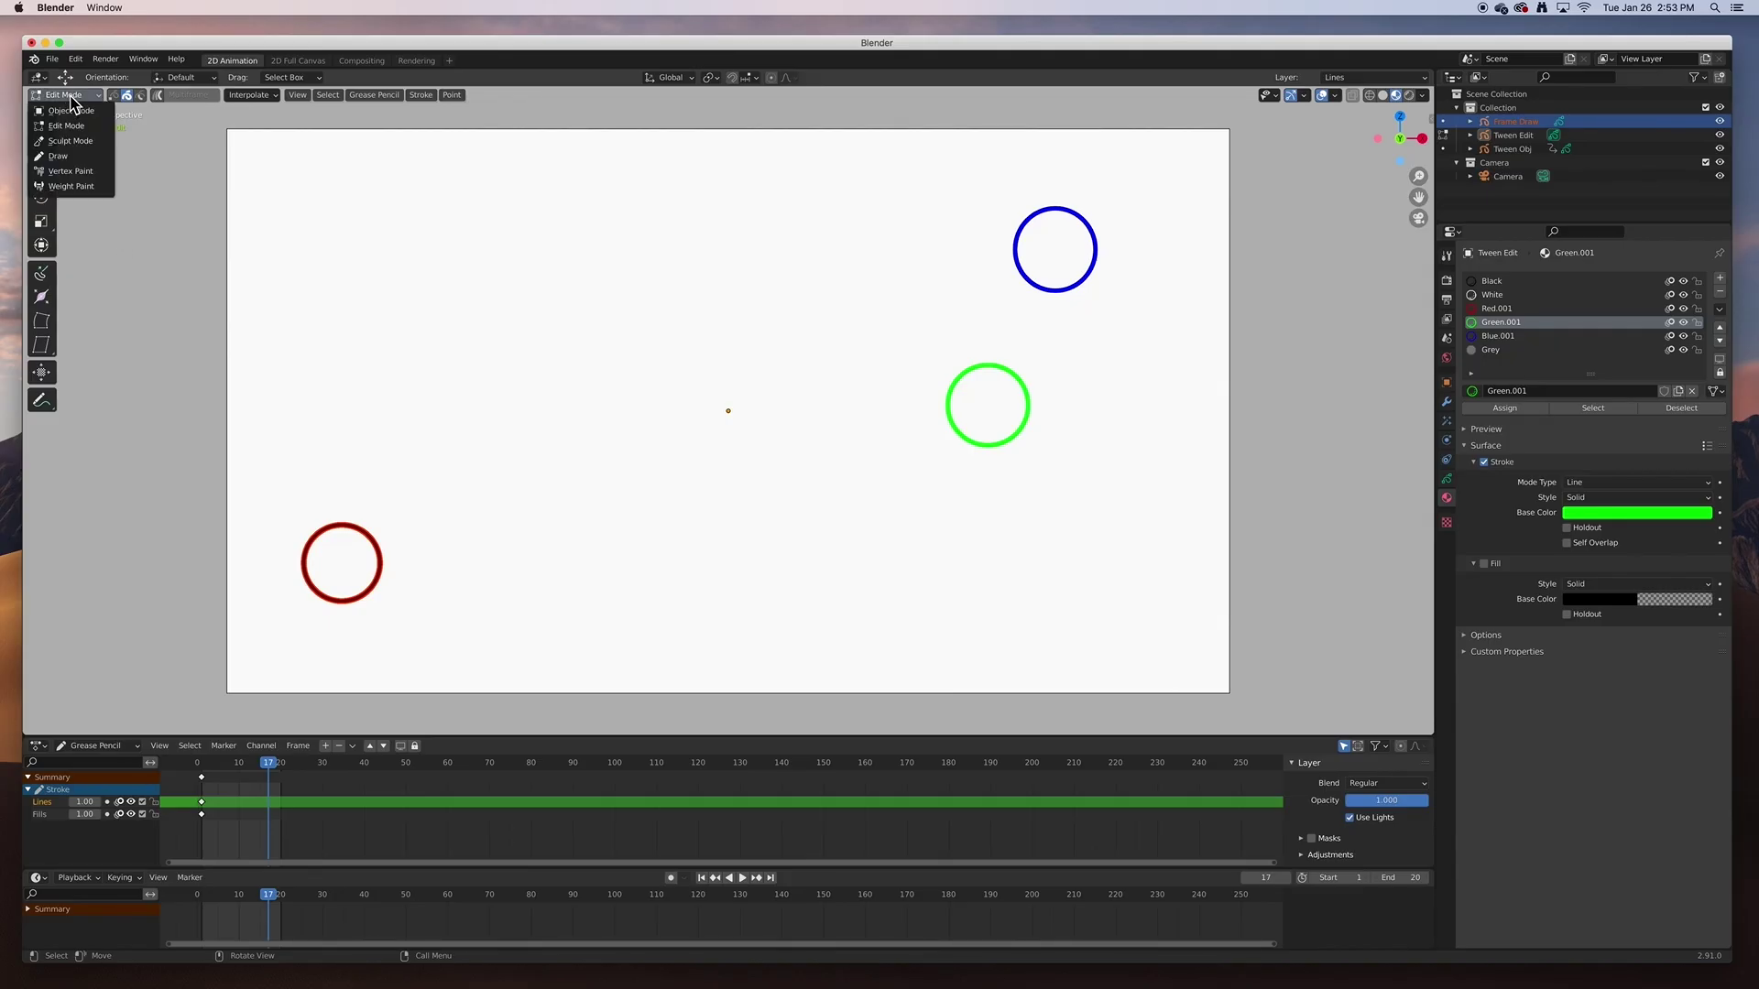
left_click(71, 99)
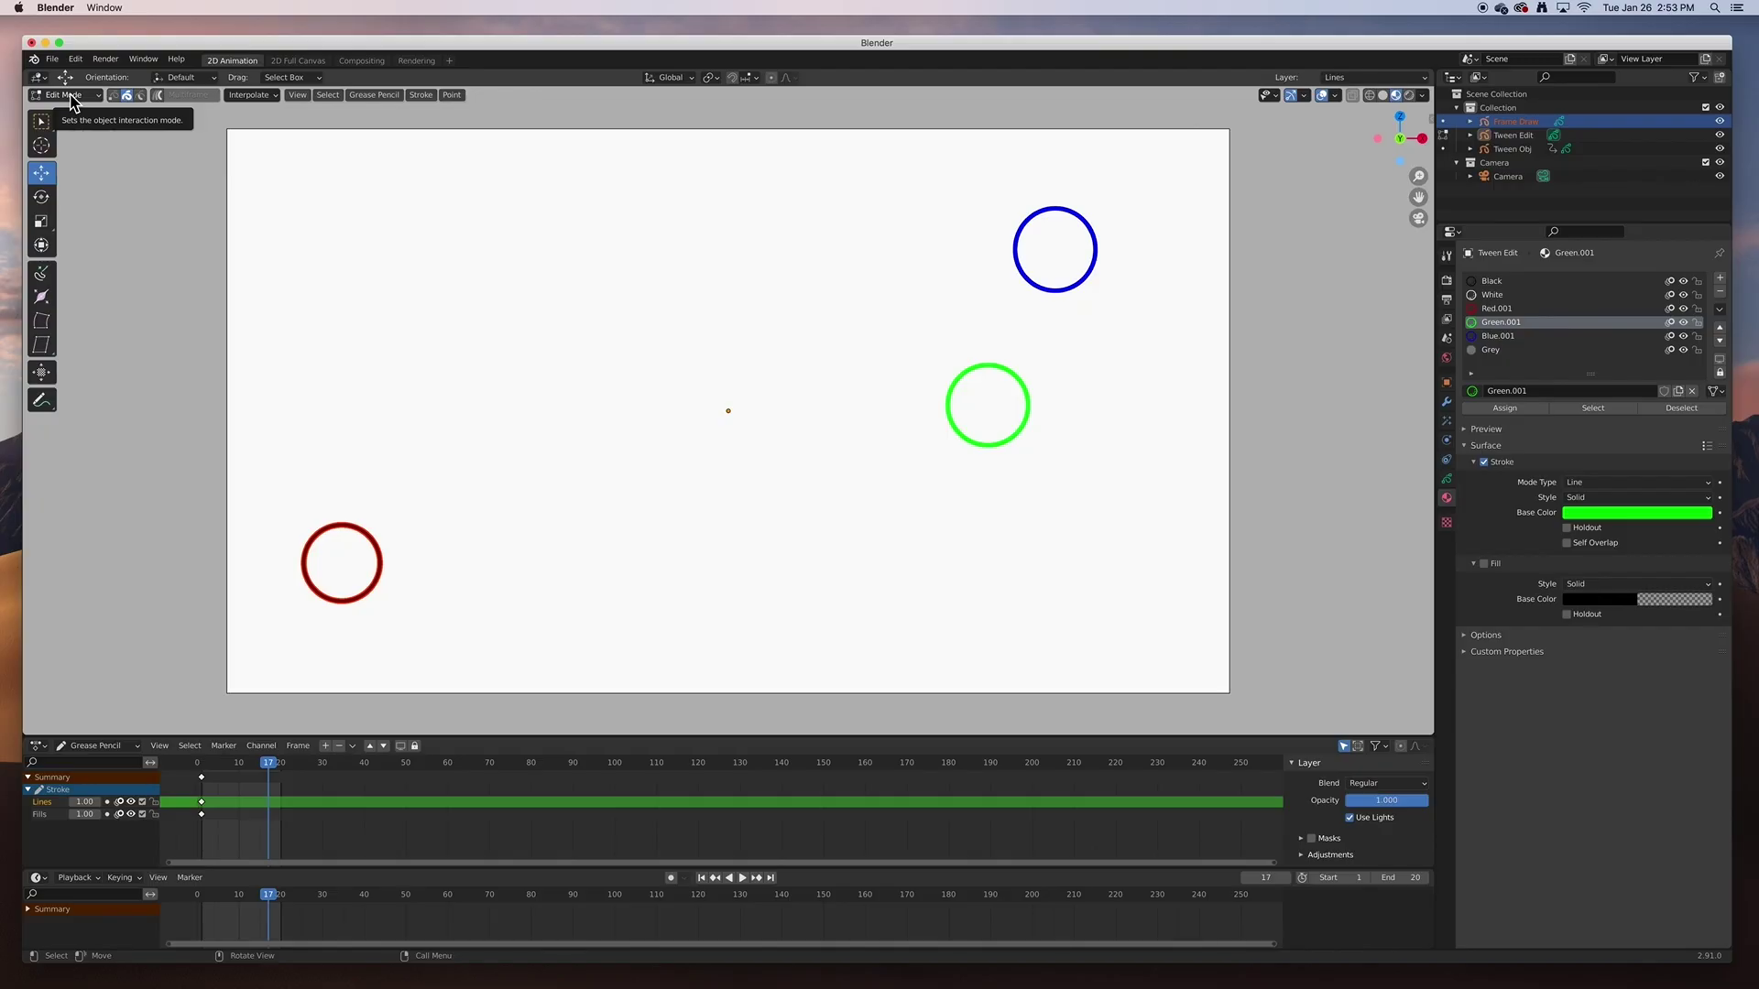
left_click(71, 99)
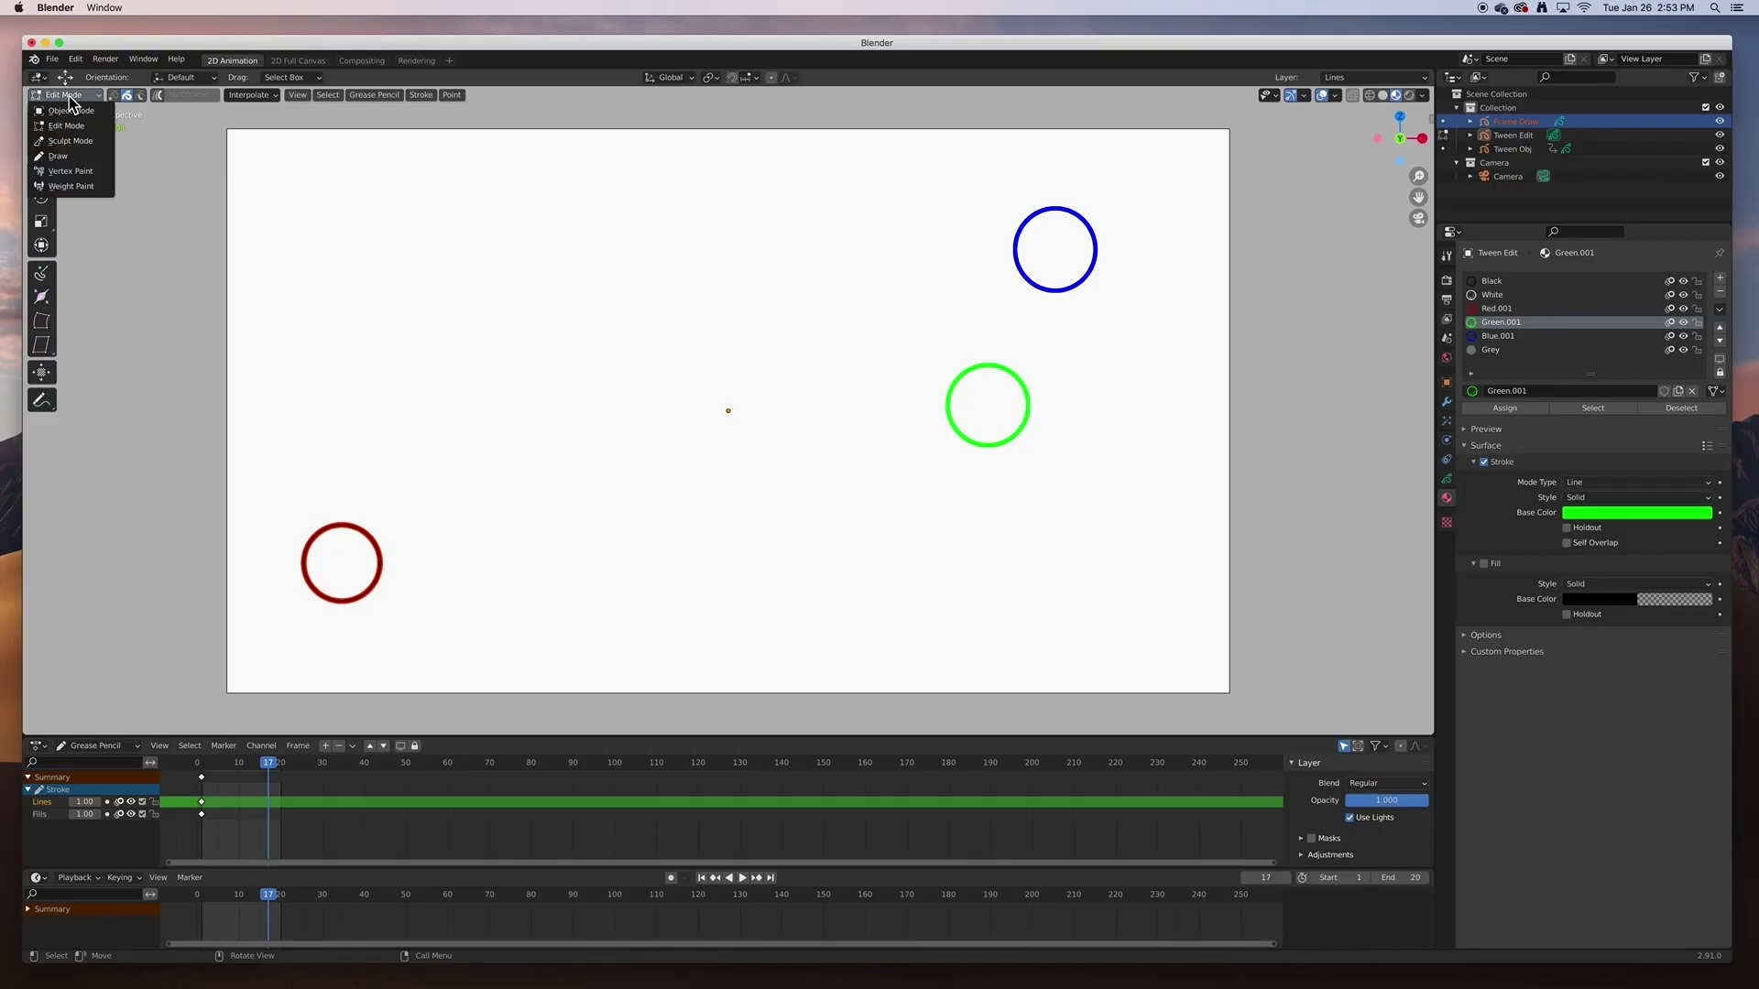
left_click(66, 157)
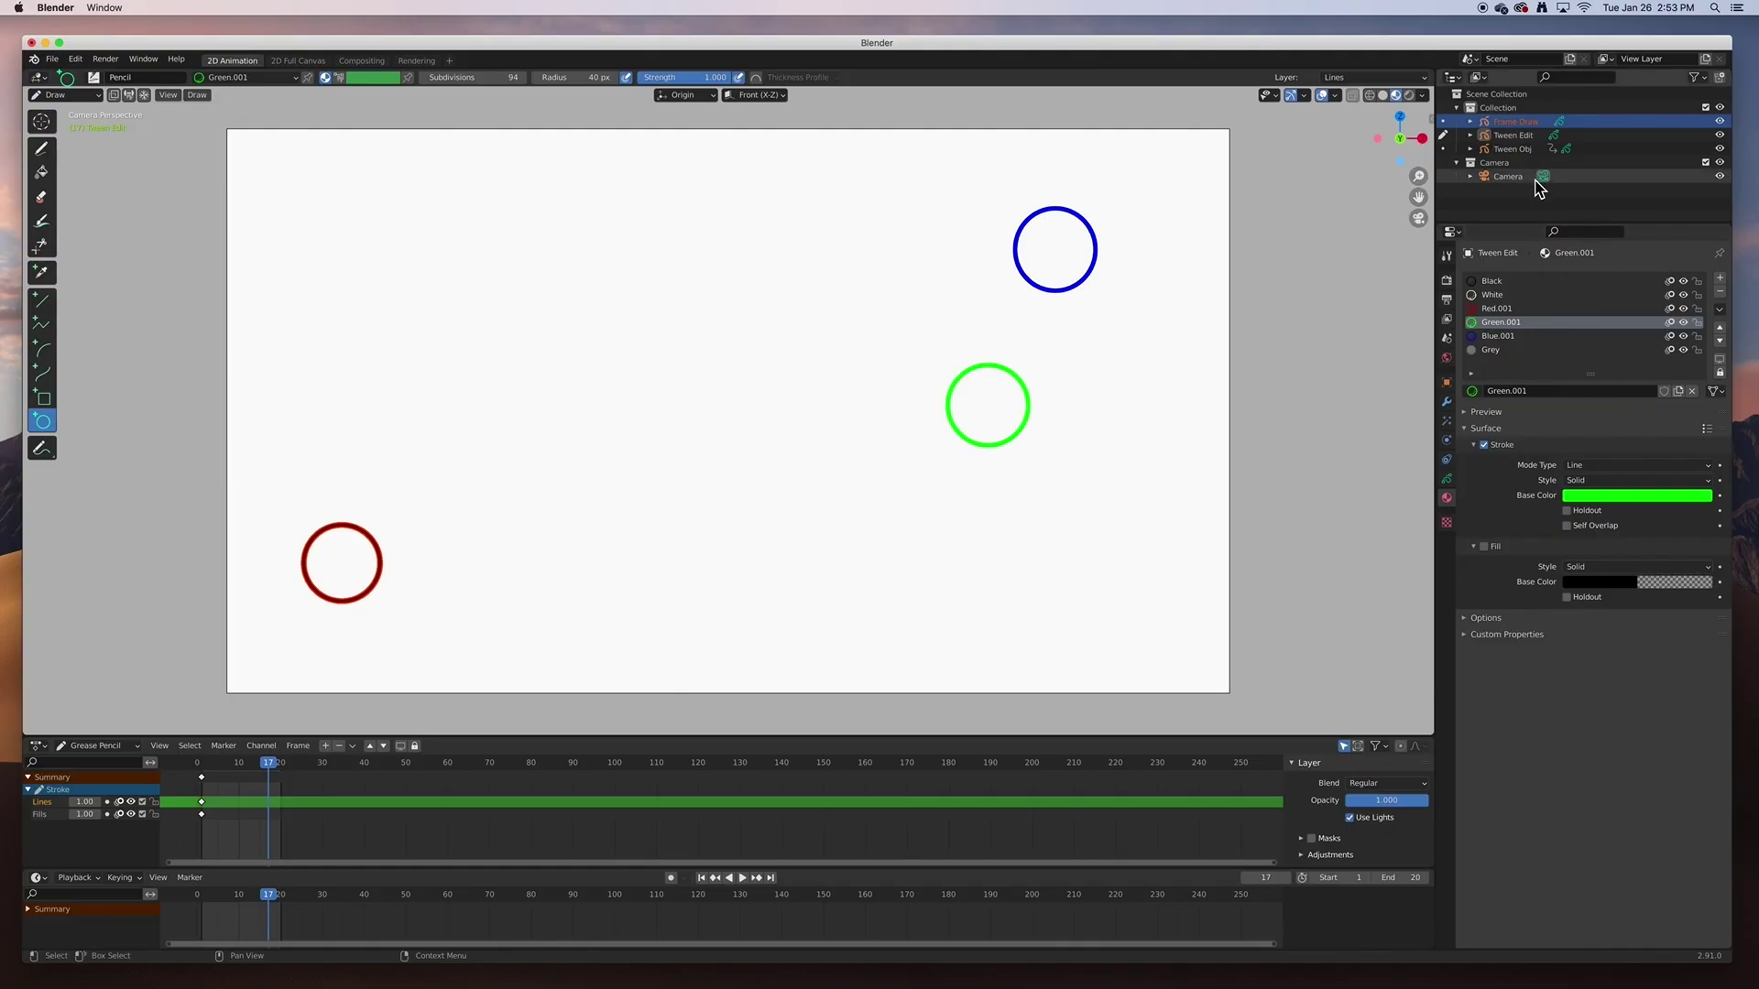
left_click(1516, 122)
- Go to frame 20 and draw a red circle directly below the green circle with the Circle tool
key("shift+Right")
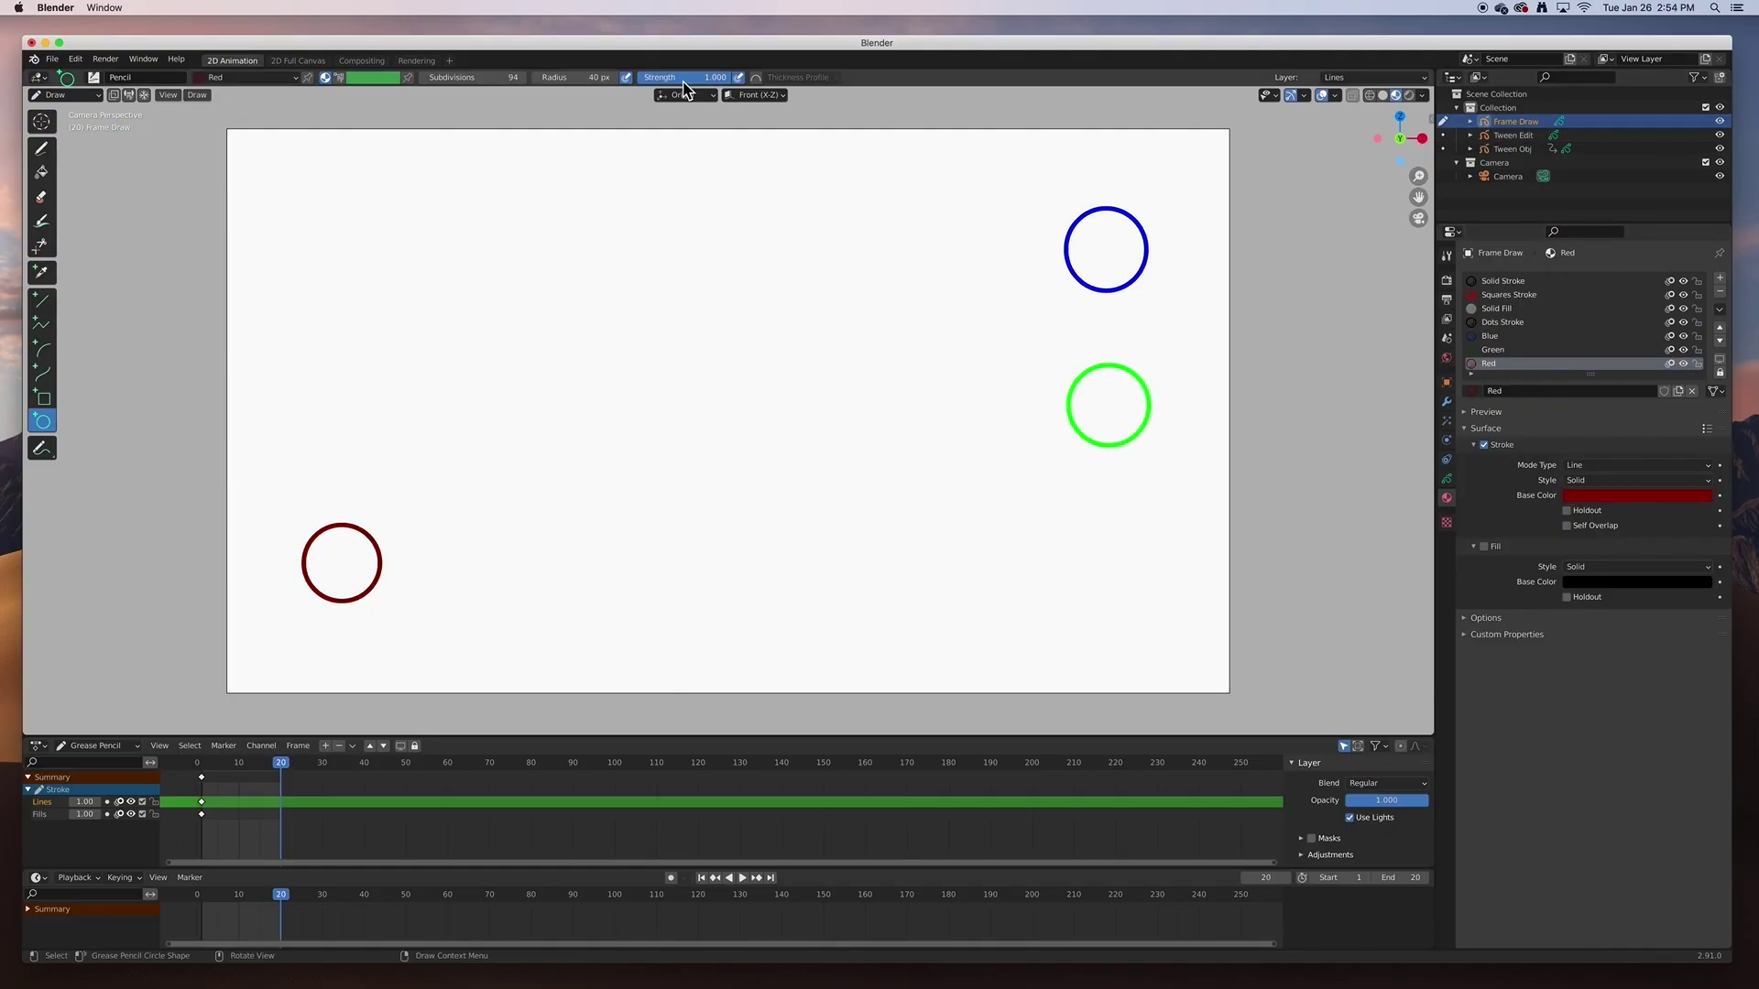
key("space")
key("space")
left_click_drag(1068, 533, 1148, 610)
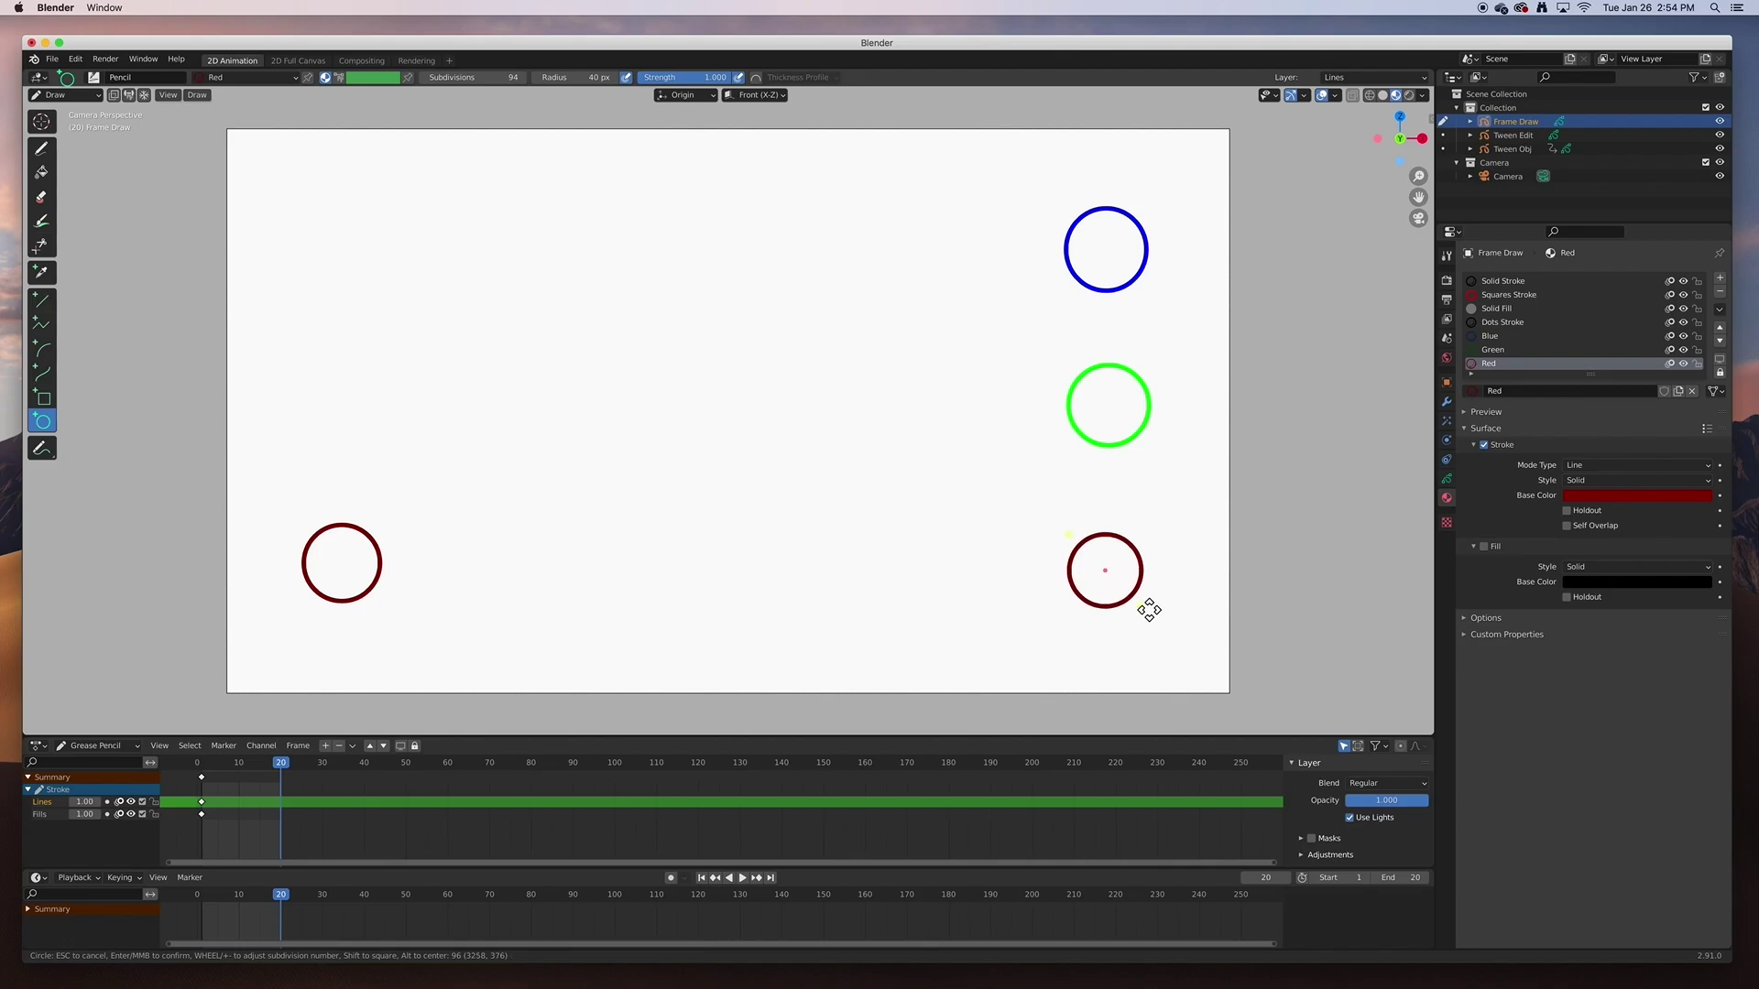
key("Return")
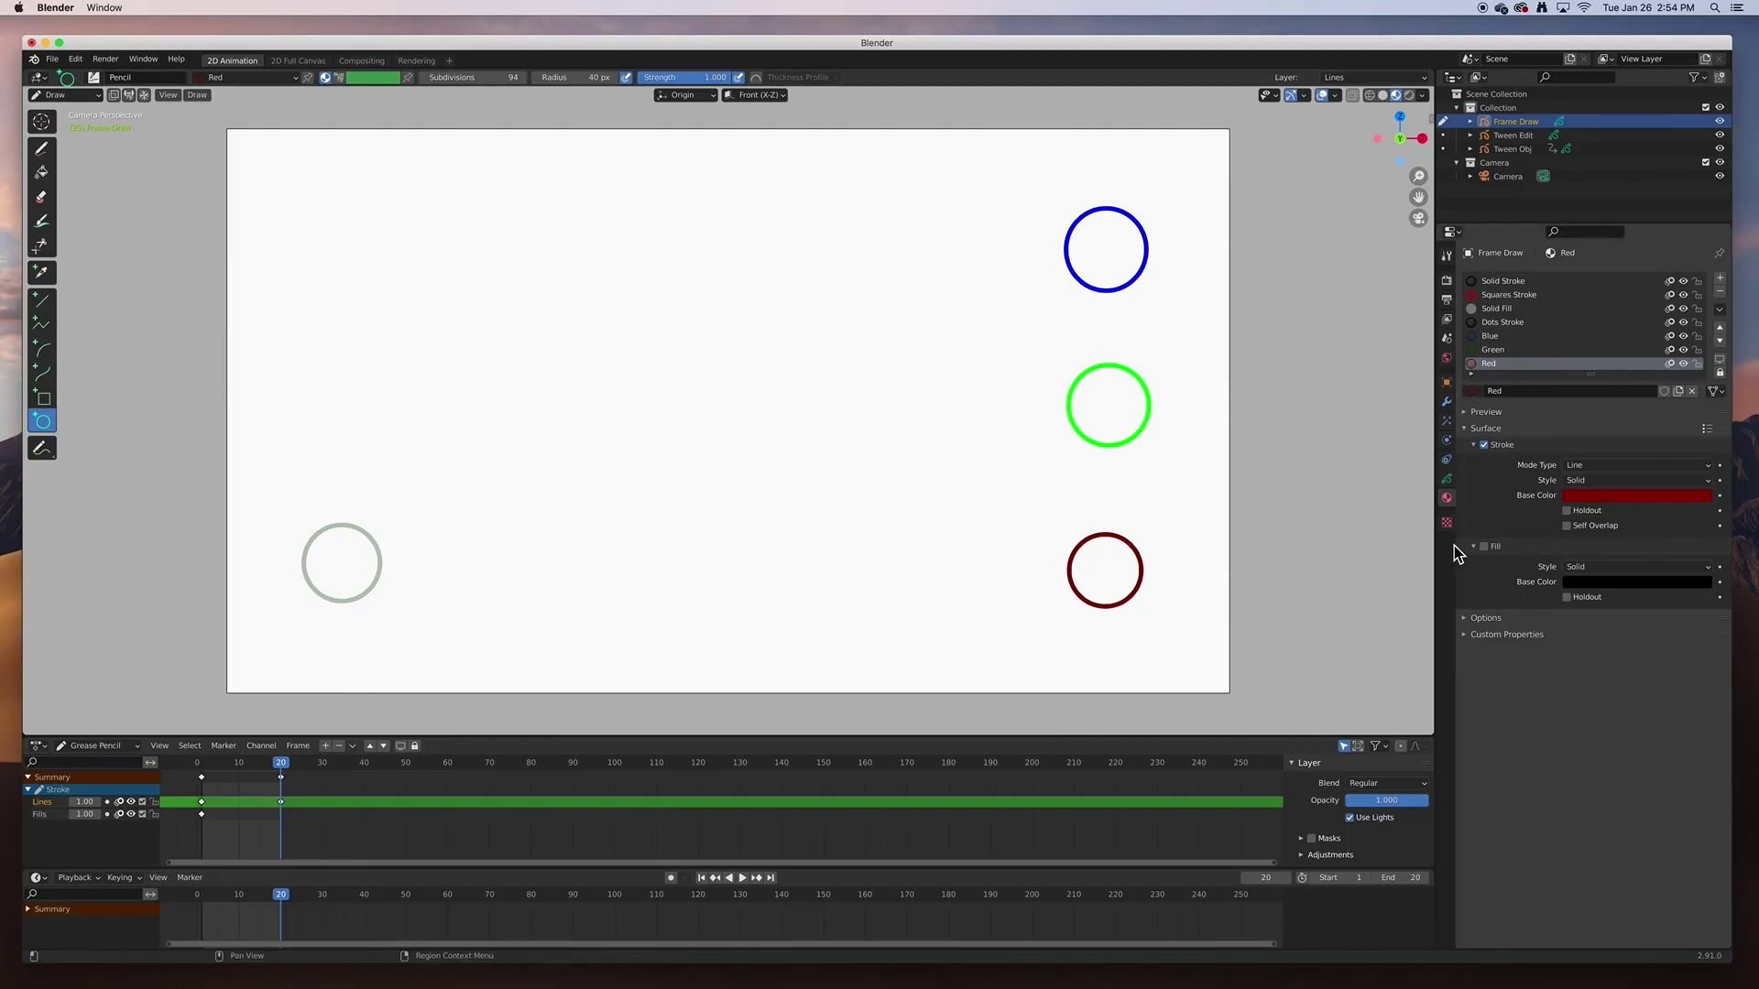
- Show Frame Draw's onion skinning settings and, at frame 10, draw a red circle midway between its first and last circles
left_click(1447, 479)
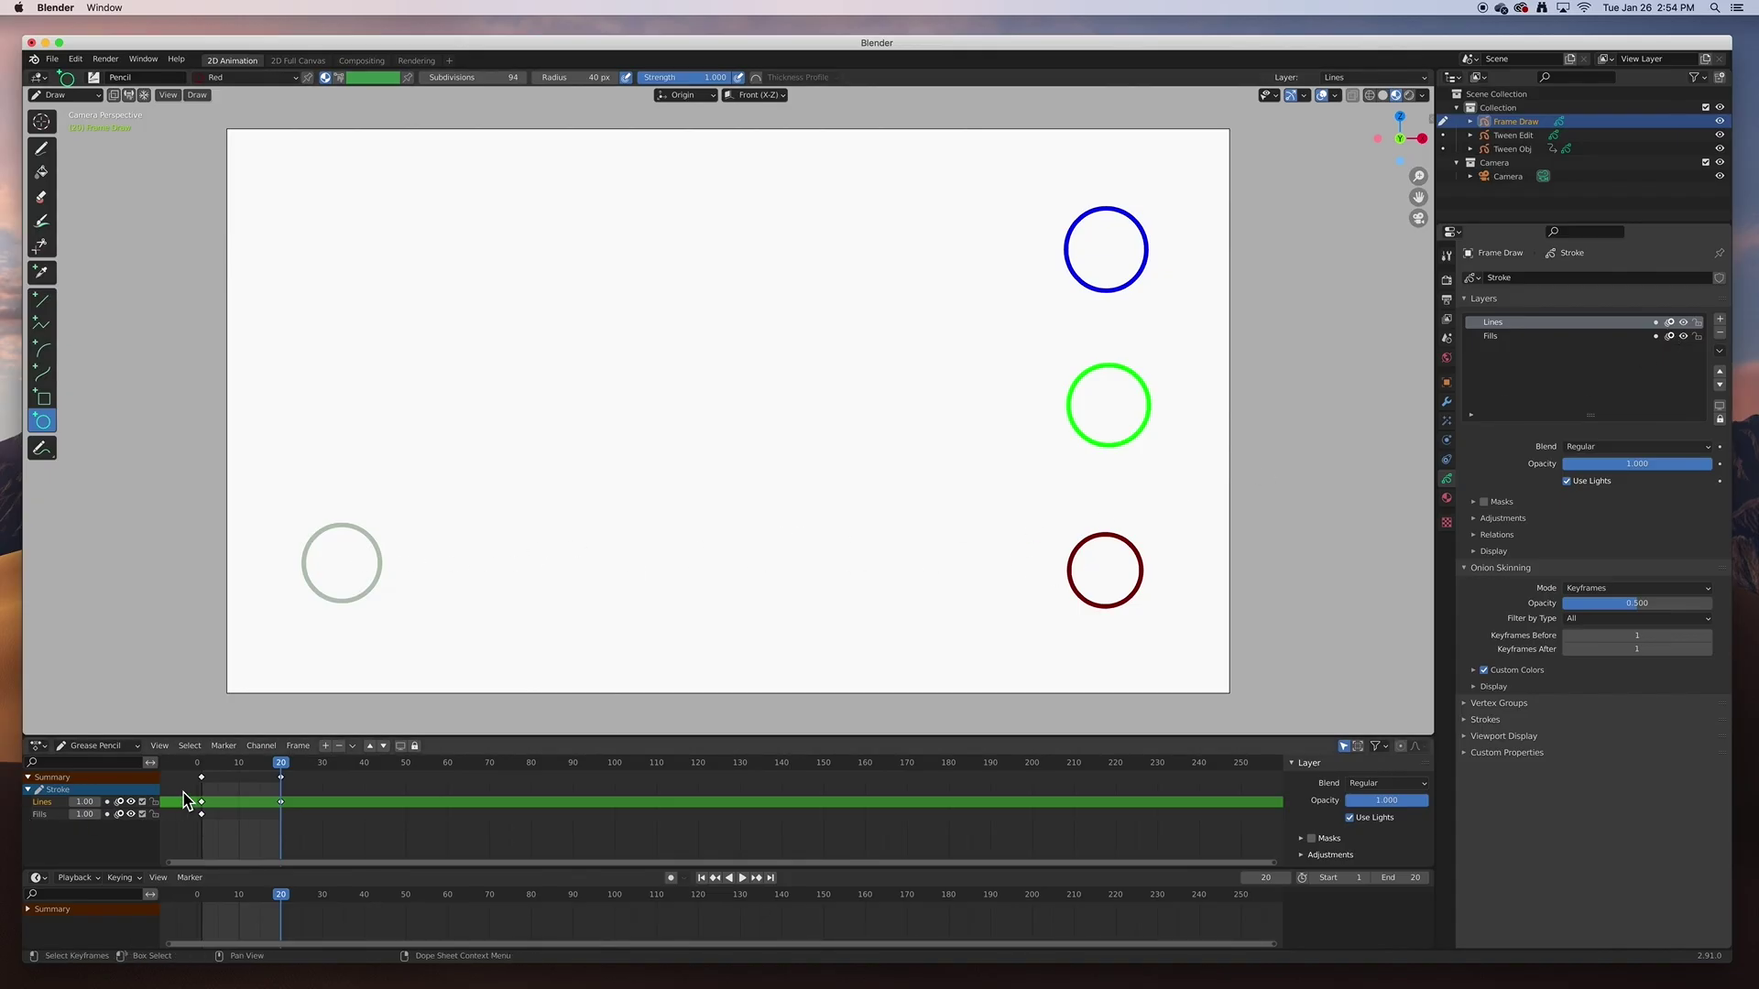
key("space")
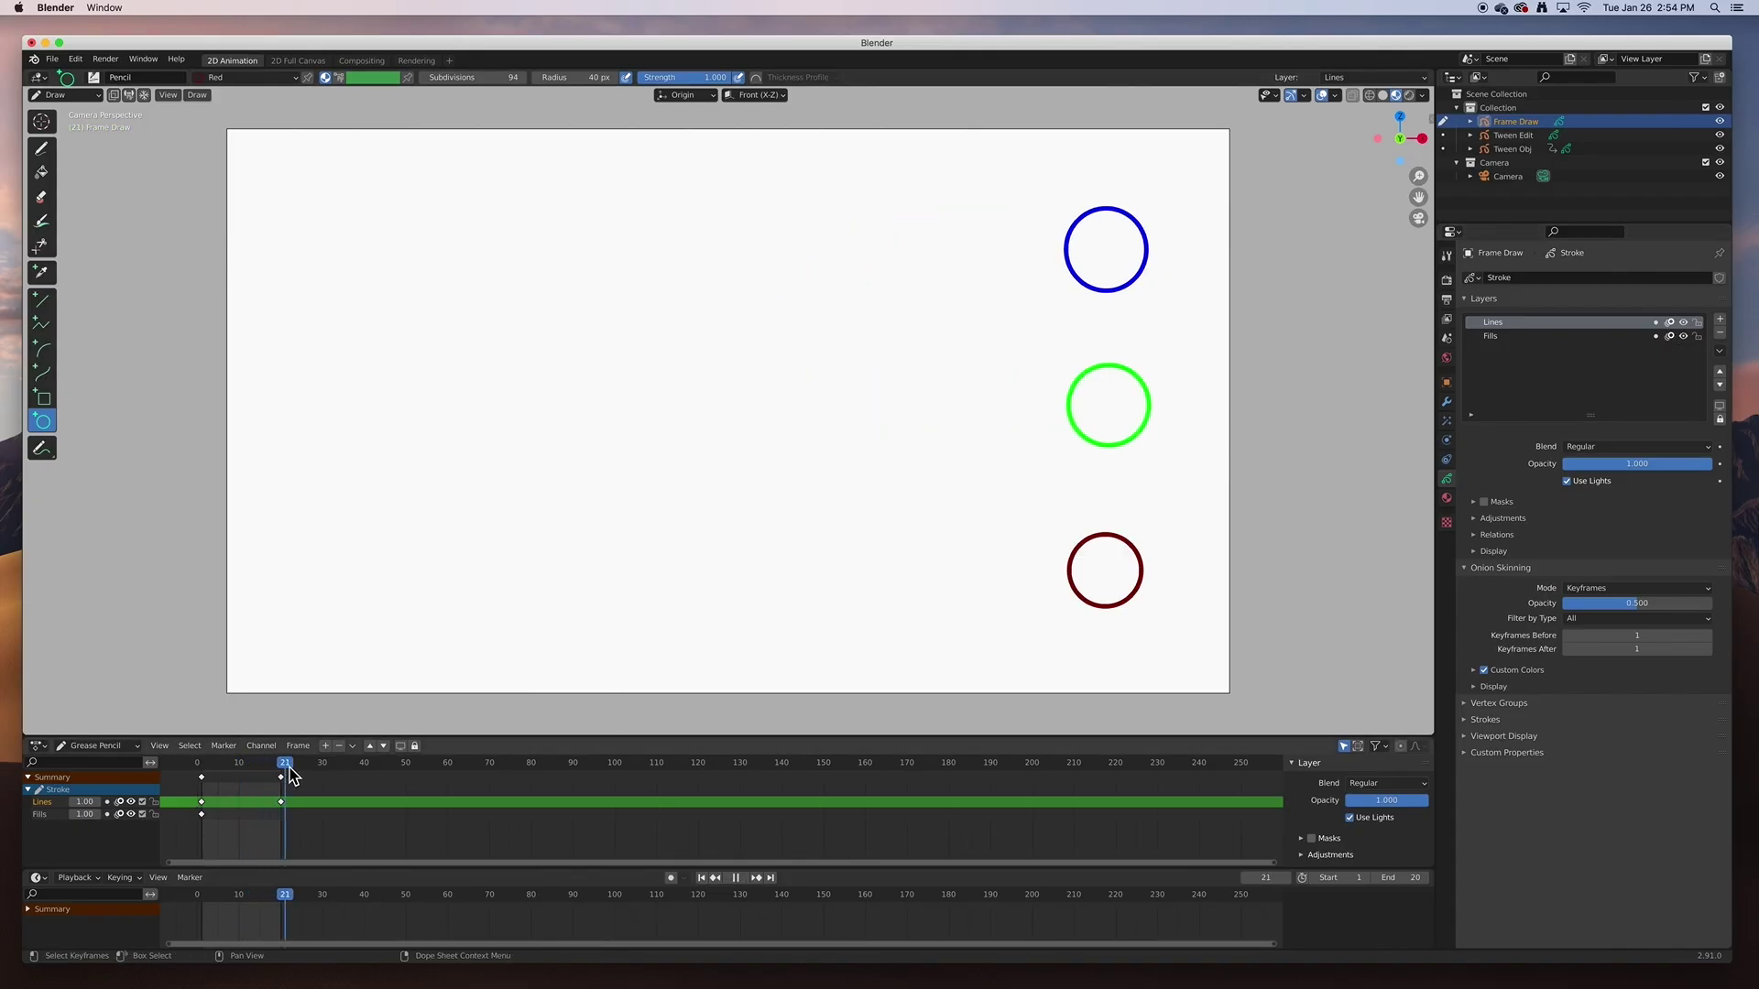
left_click_drag(261, 774, 244, 781)
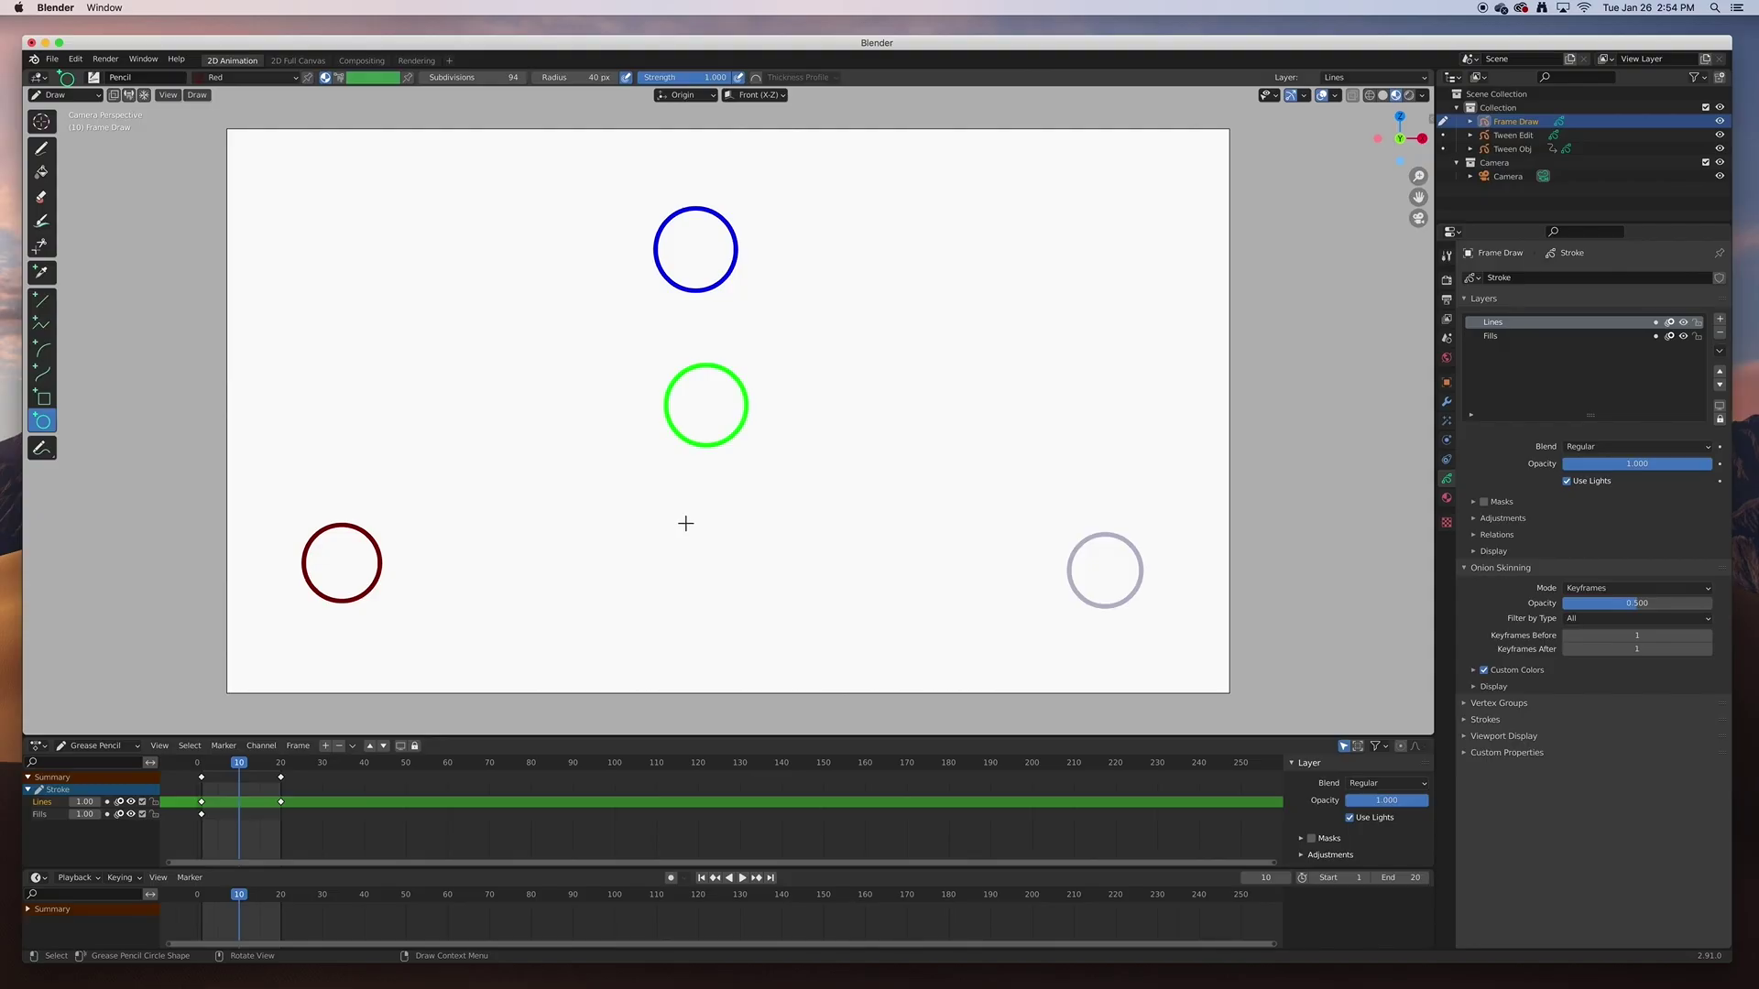
left_click_drag(685, 532, 744, 610)
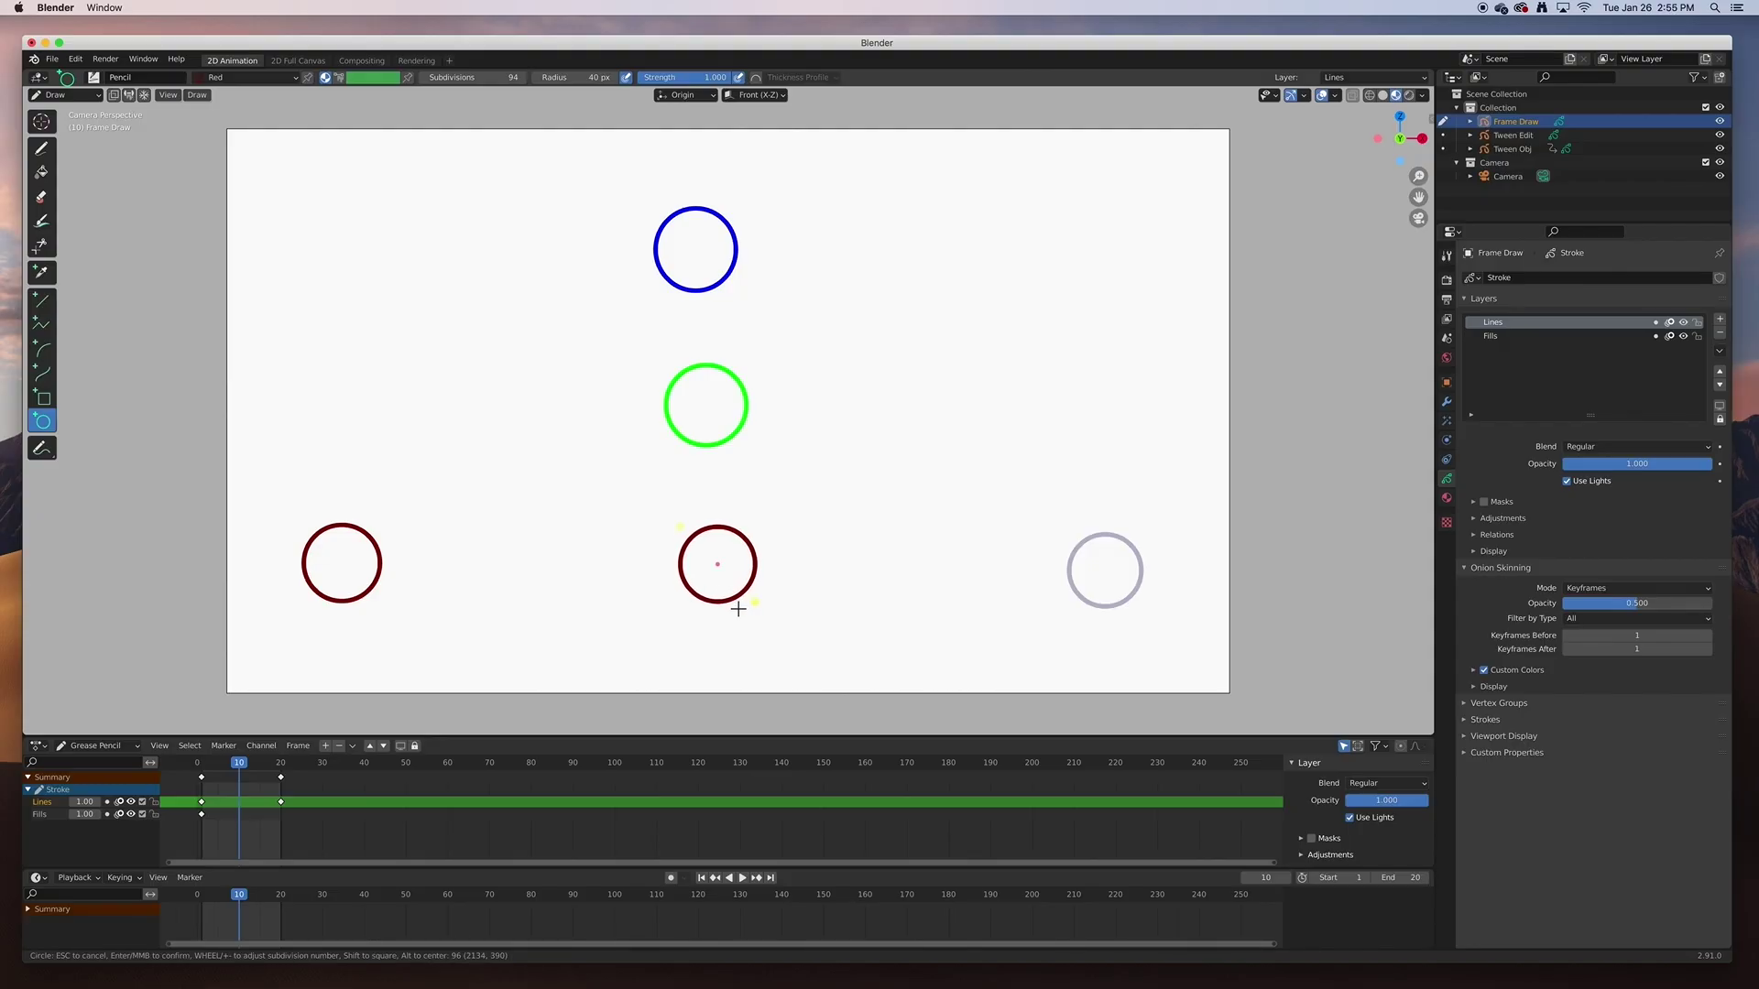
key("Return")
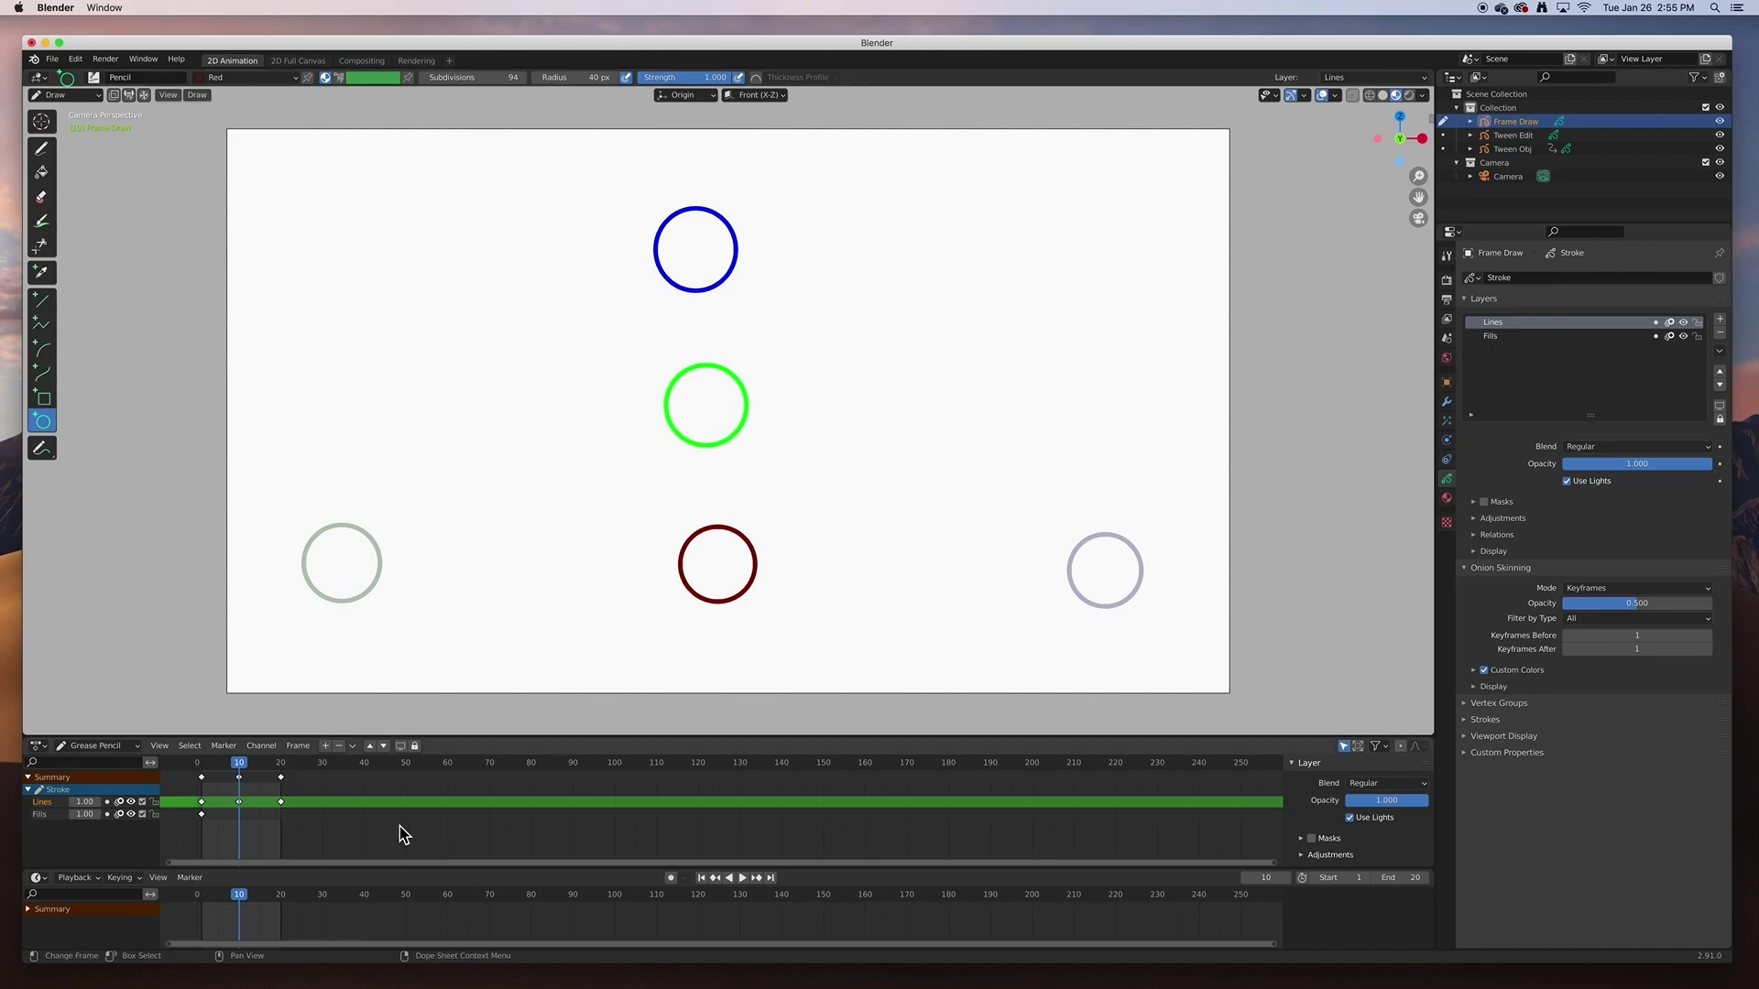
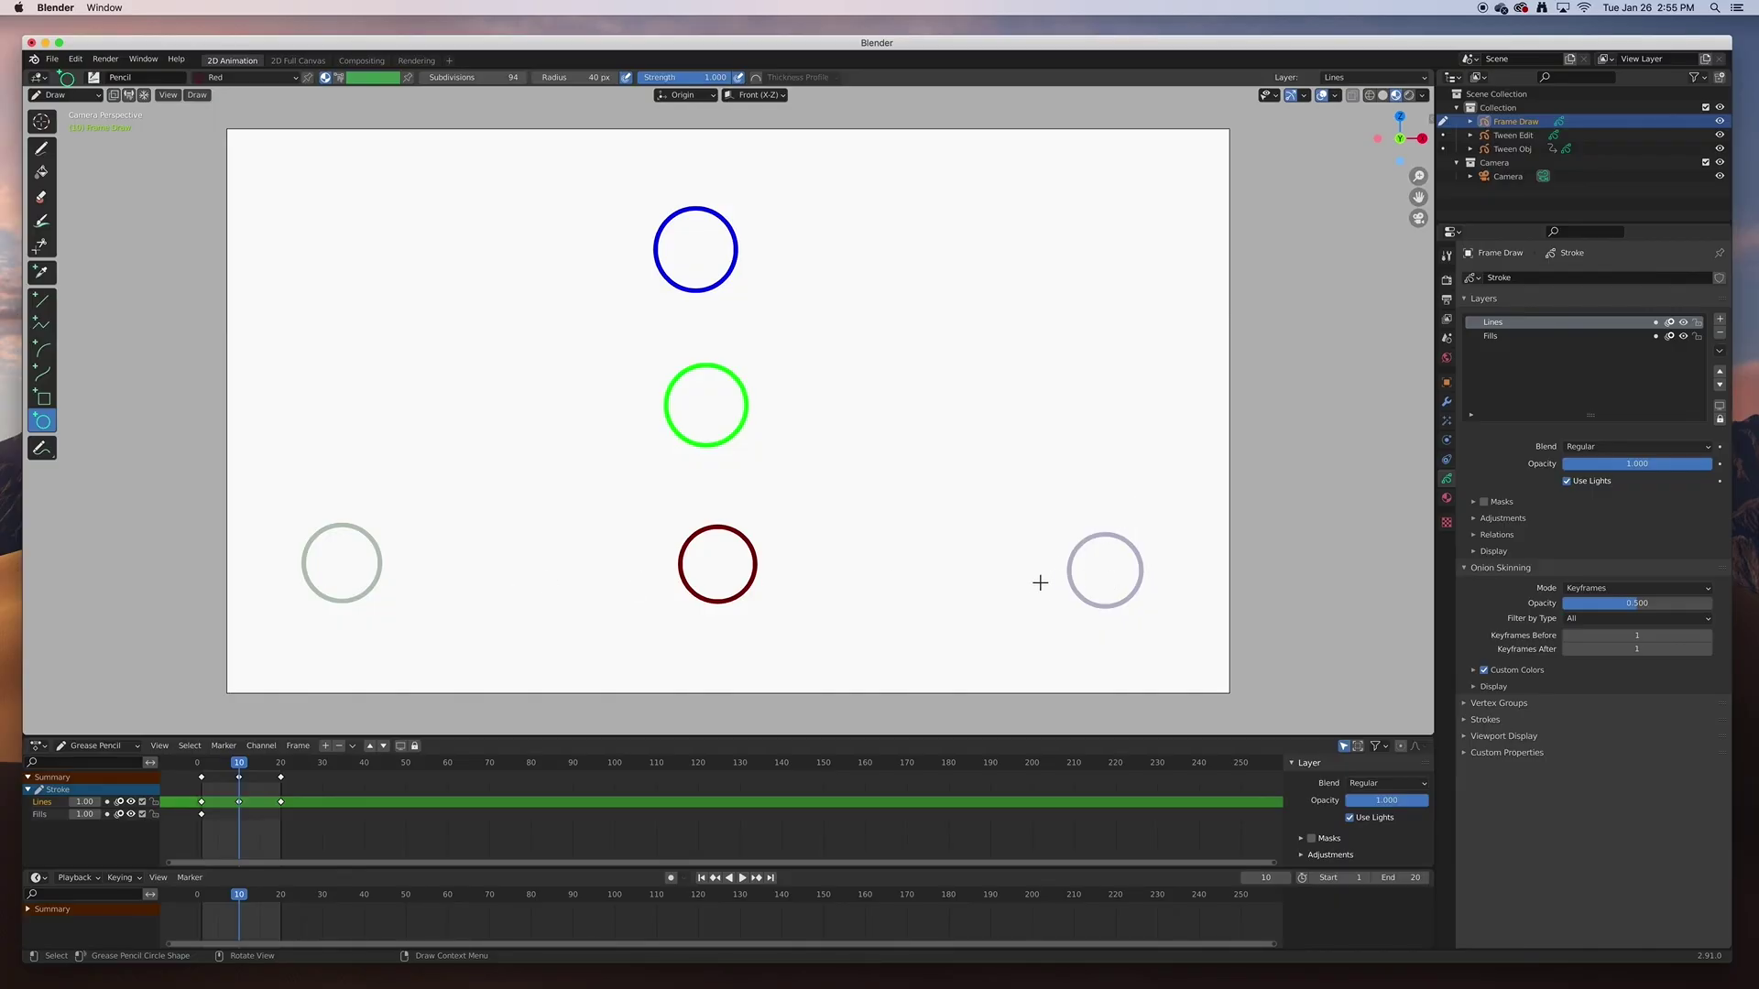
- Go to frame 5 and draw a red circle halfway between the frame 1 and frame 10 circles
key("space")
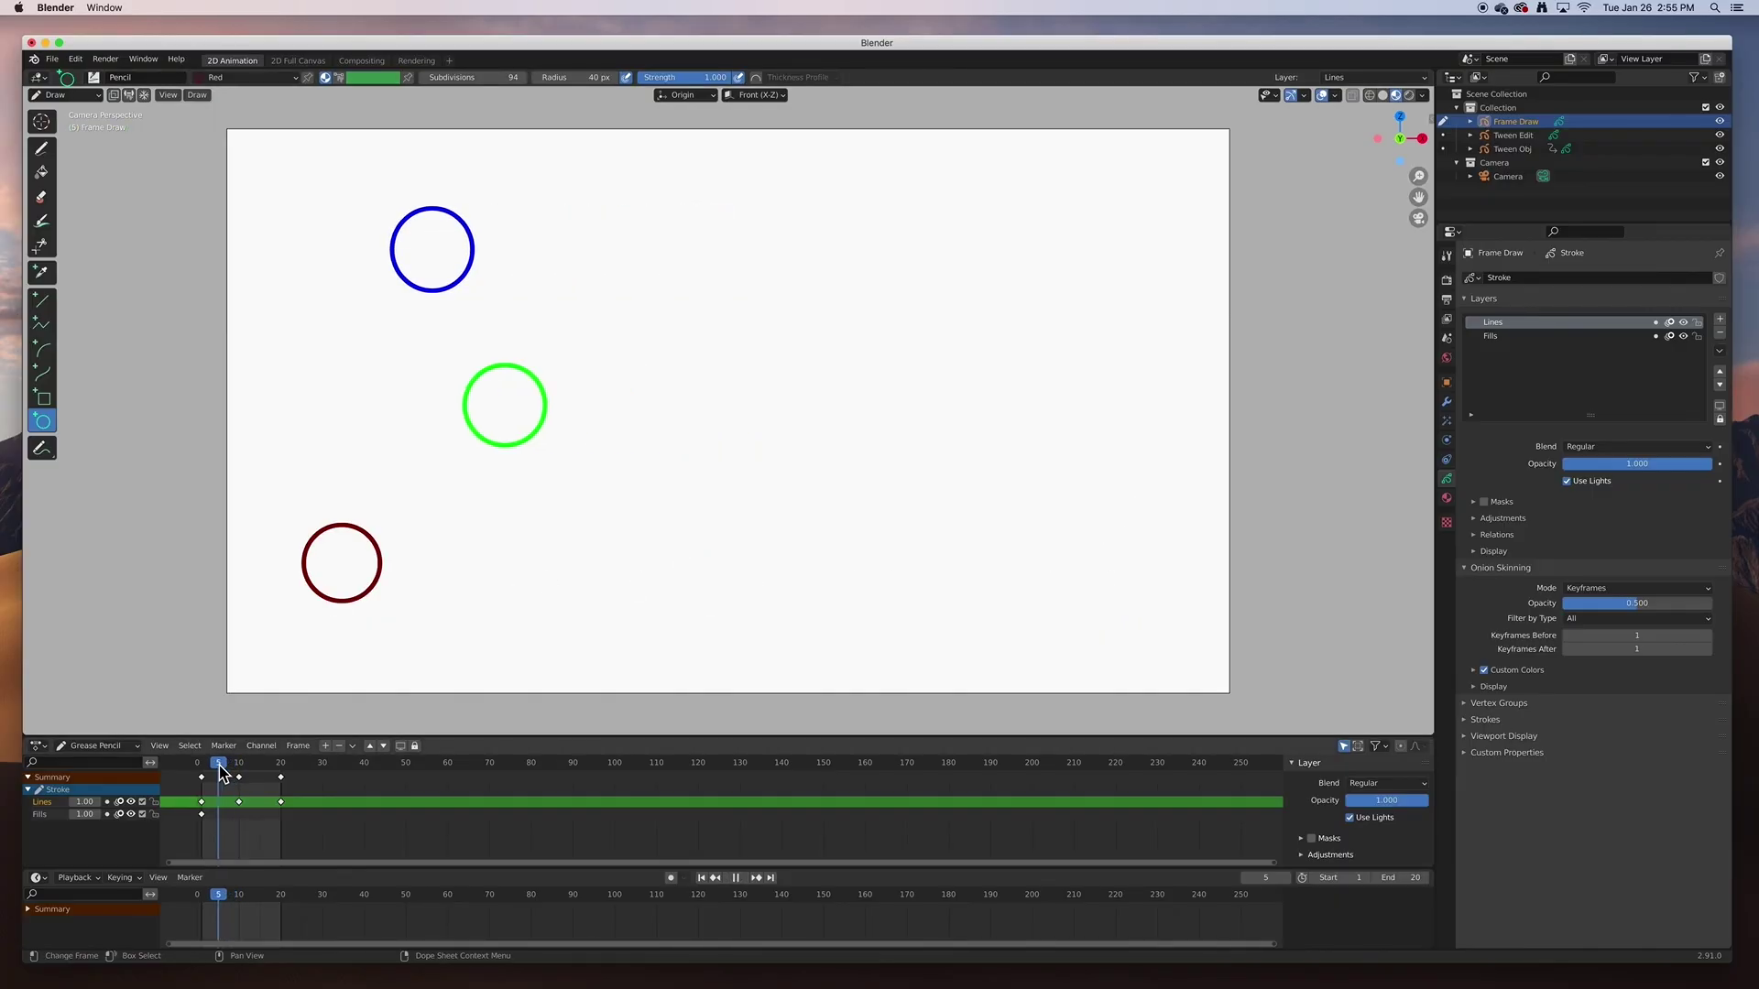
key("space")
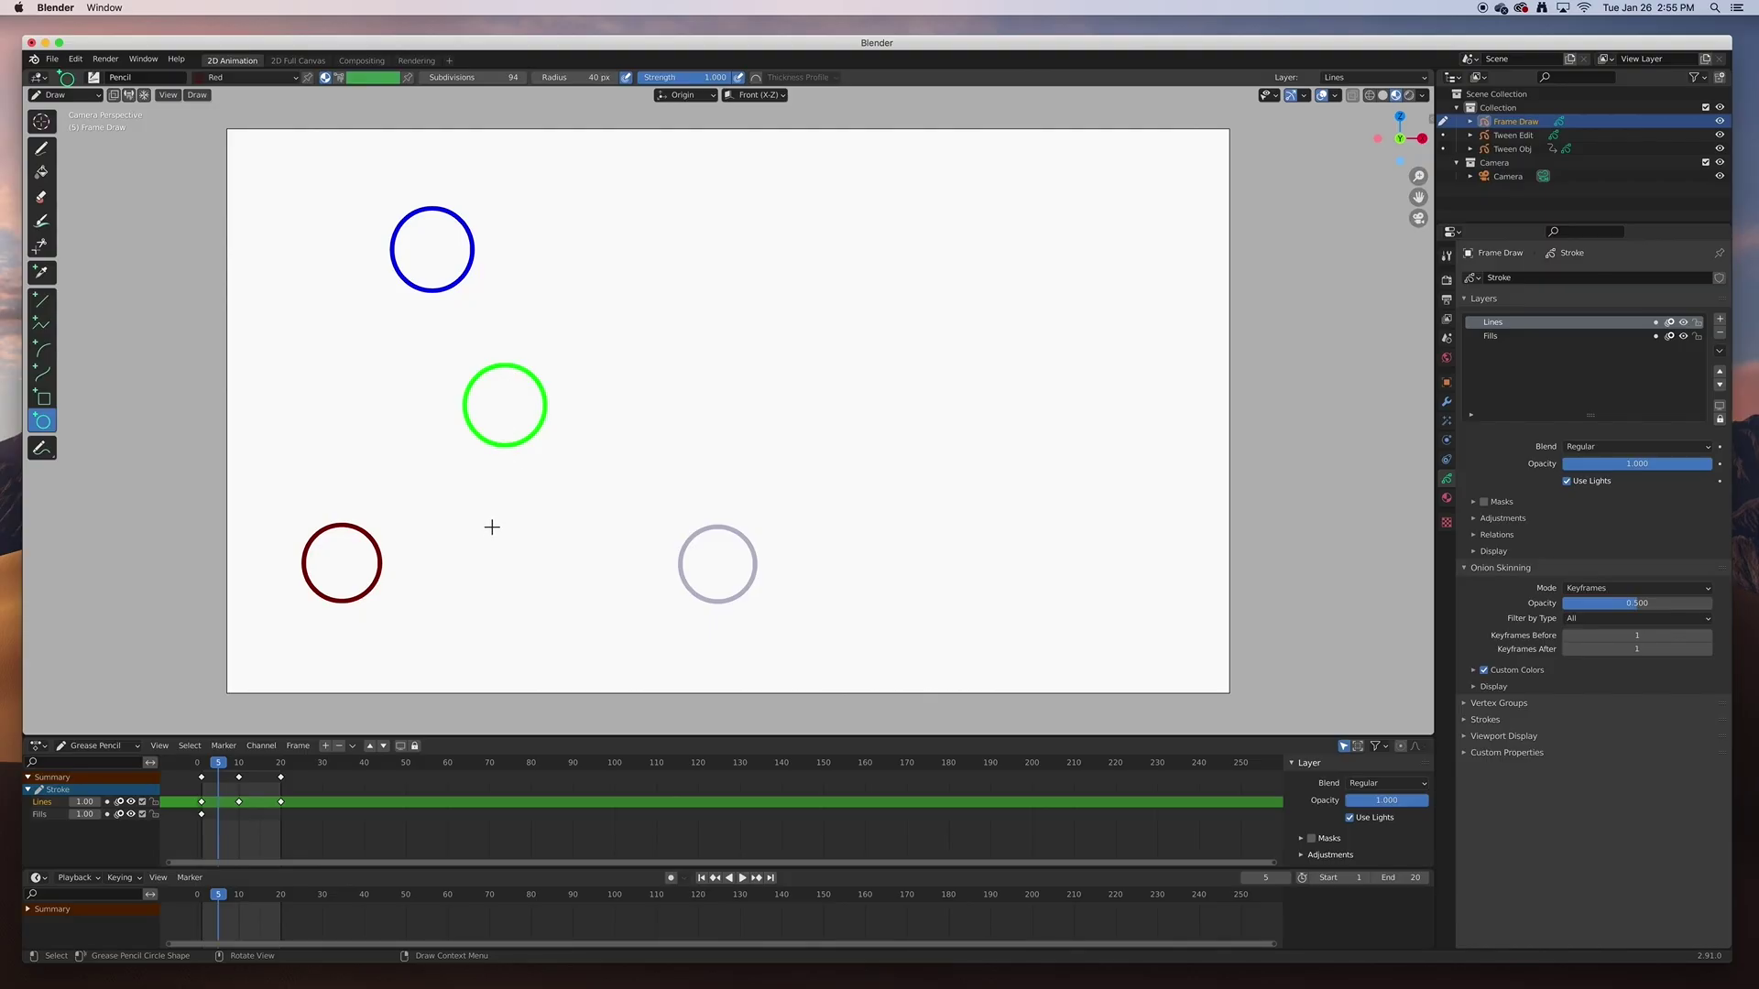
left_click_drag(492, 525, 552, 609)
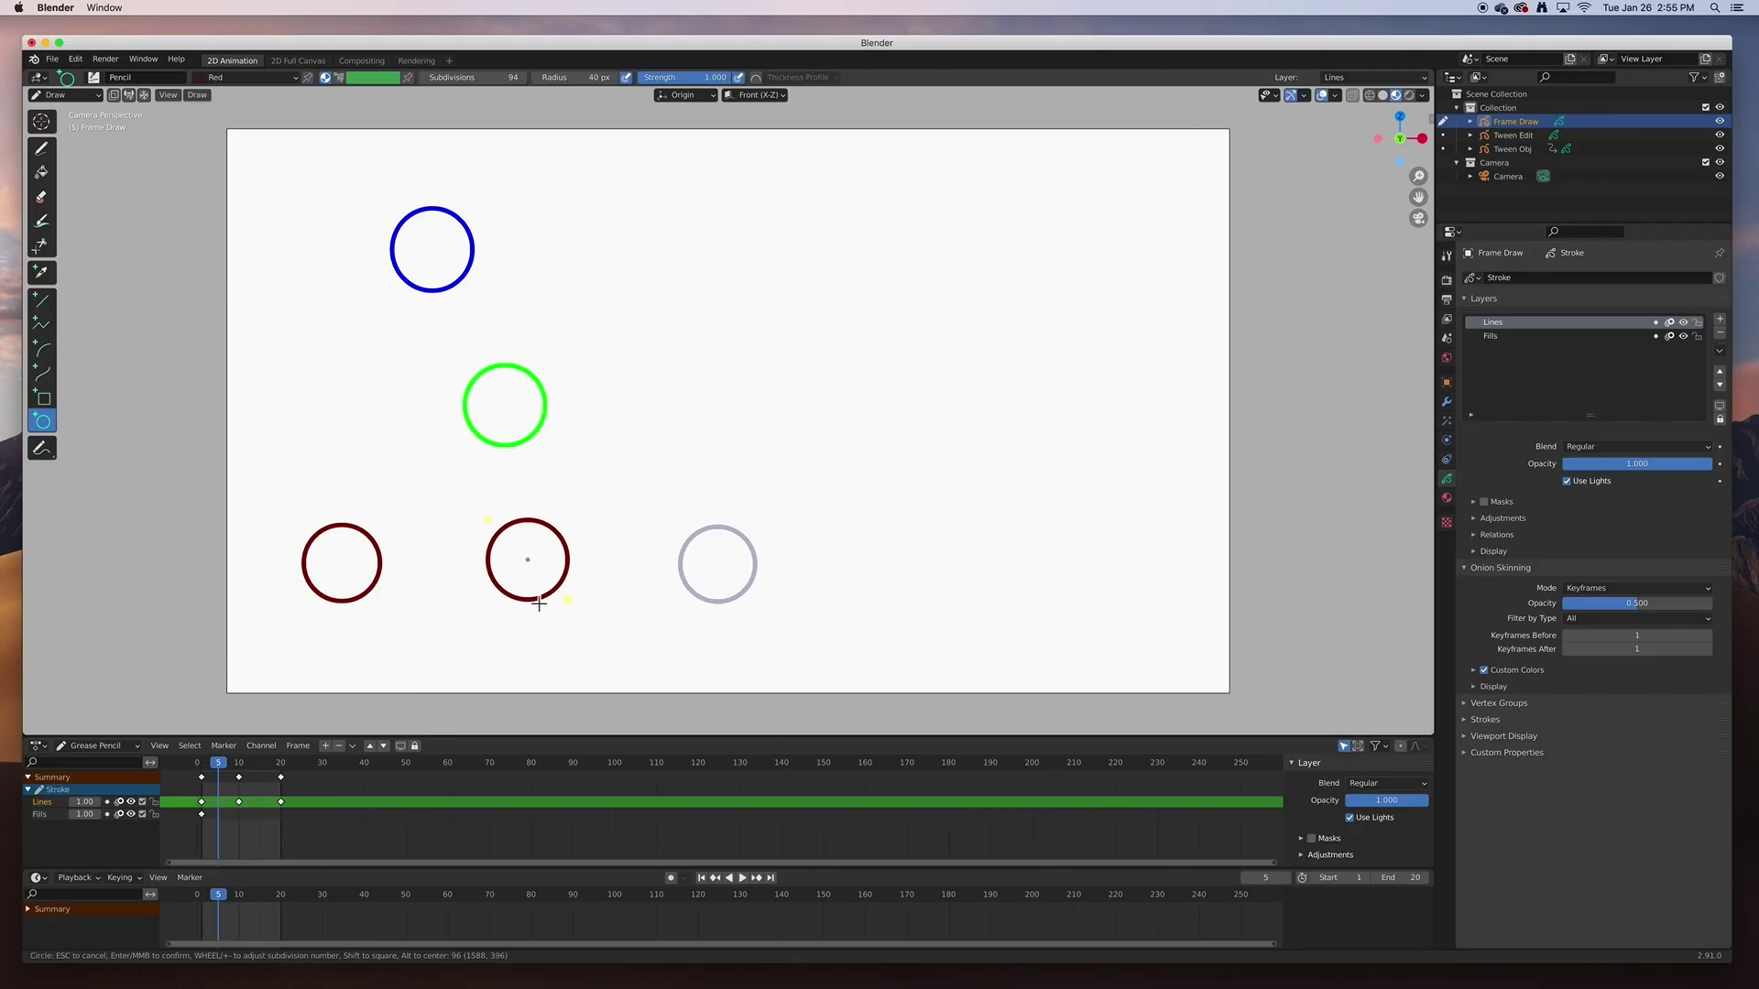
key("Return")
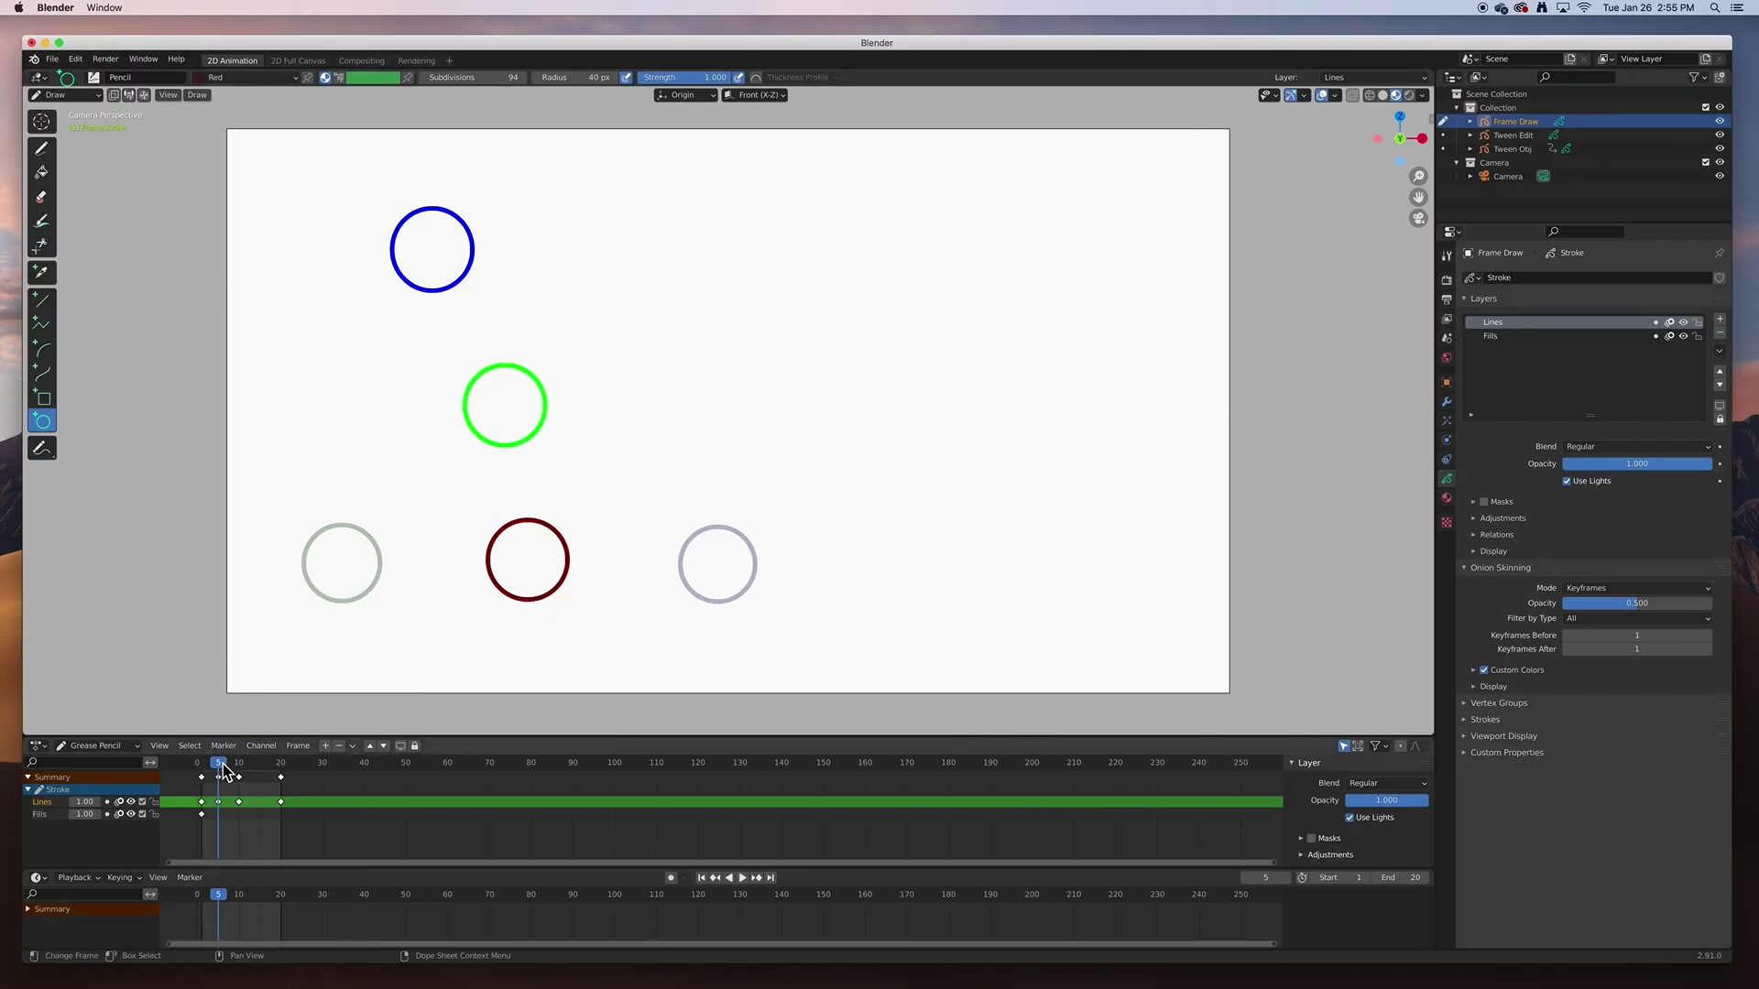
- Go to frame 15 and draw a red circle halfway between the frame 10 and frame 20 circles
left_click_drag(225, 772, 260, 772)
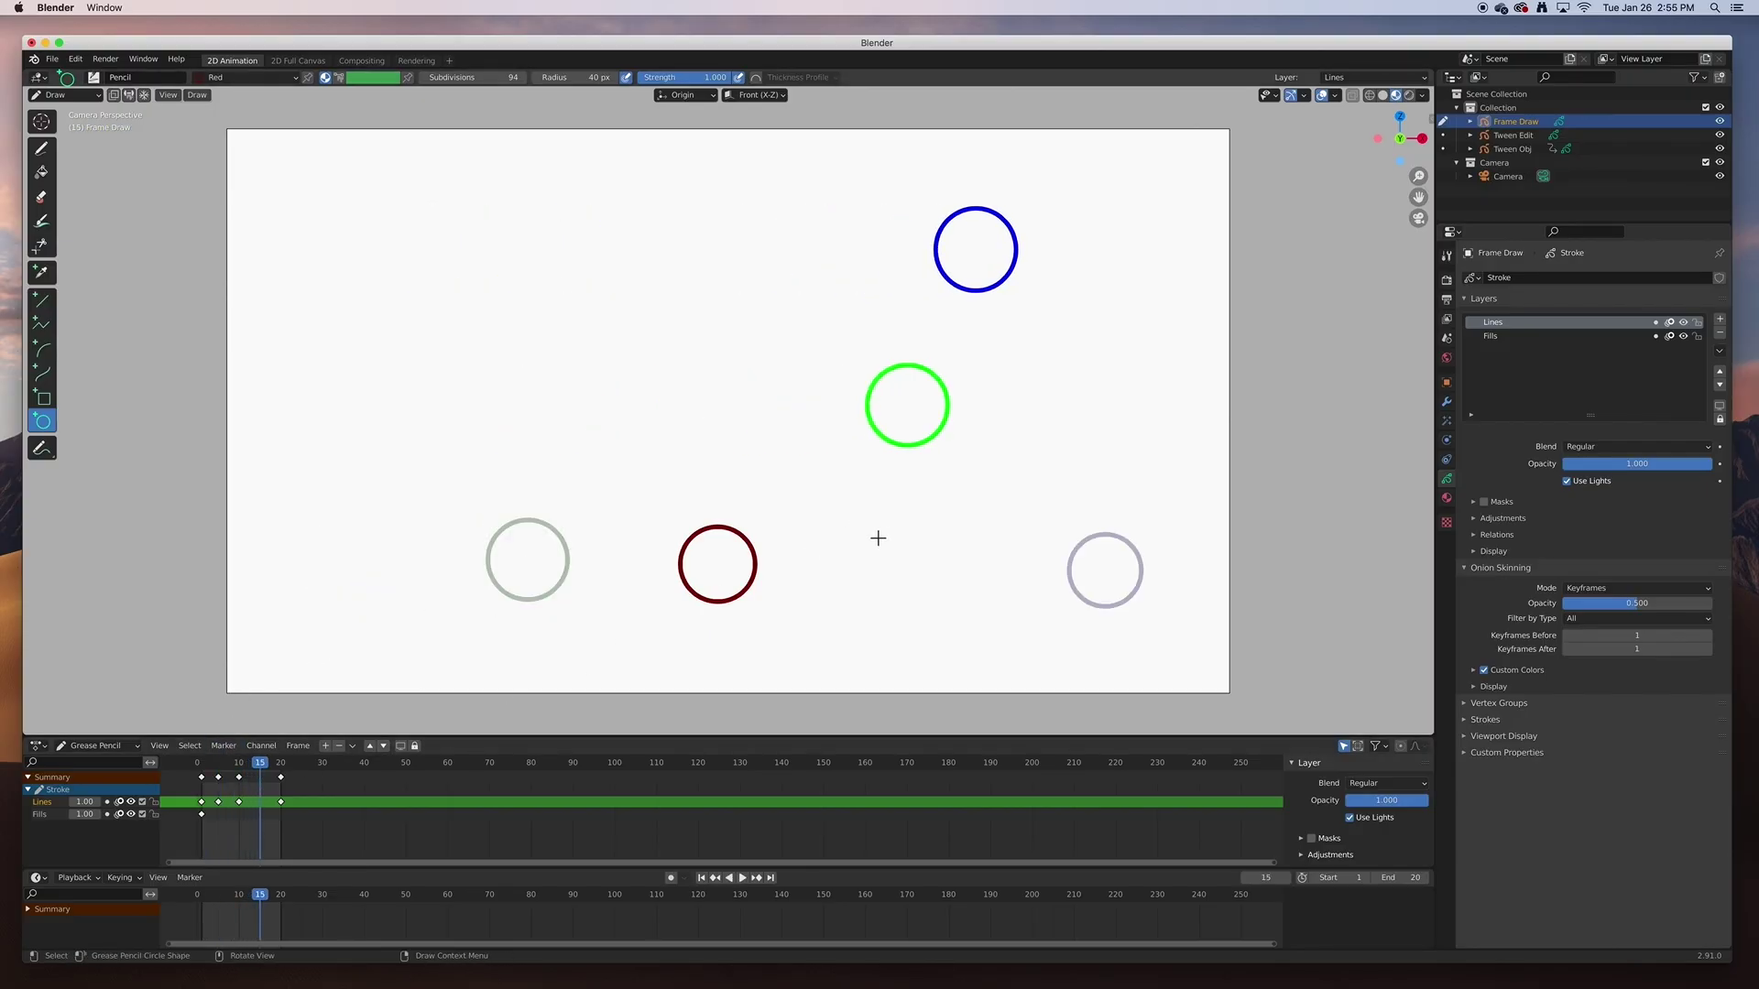
left_click_drag(873, 531, 949, 601)
key("Return")
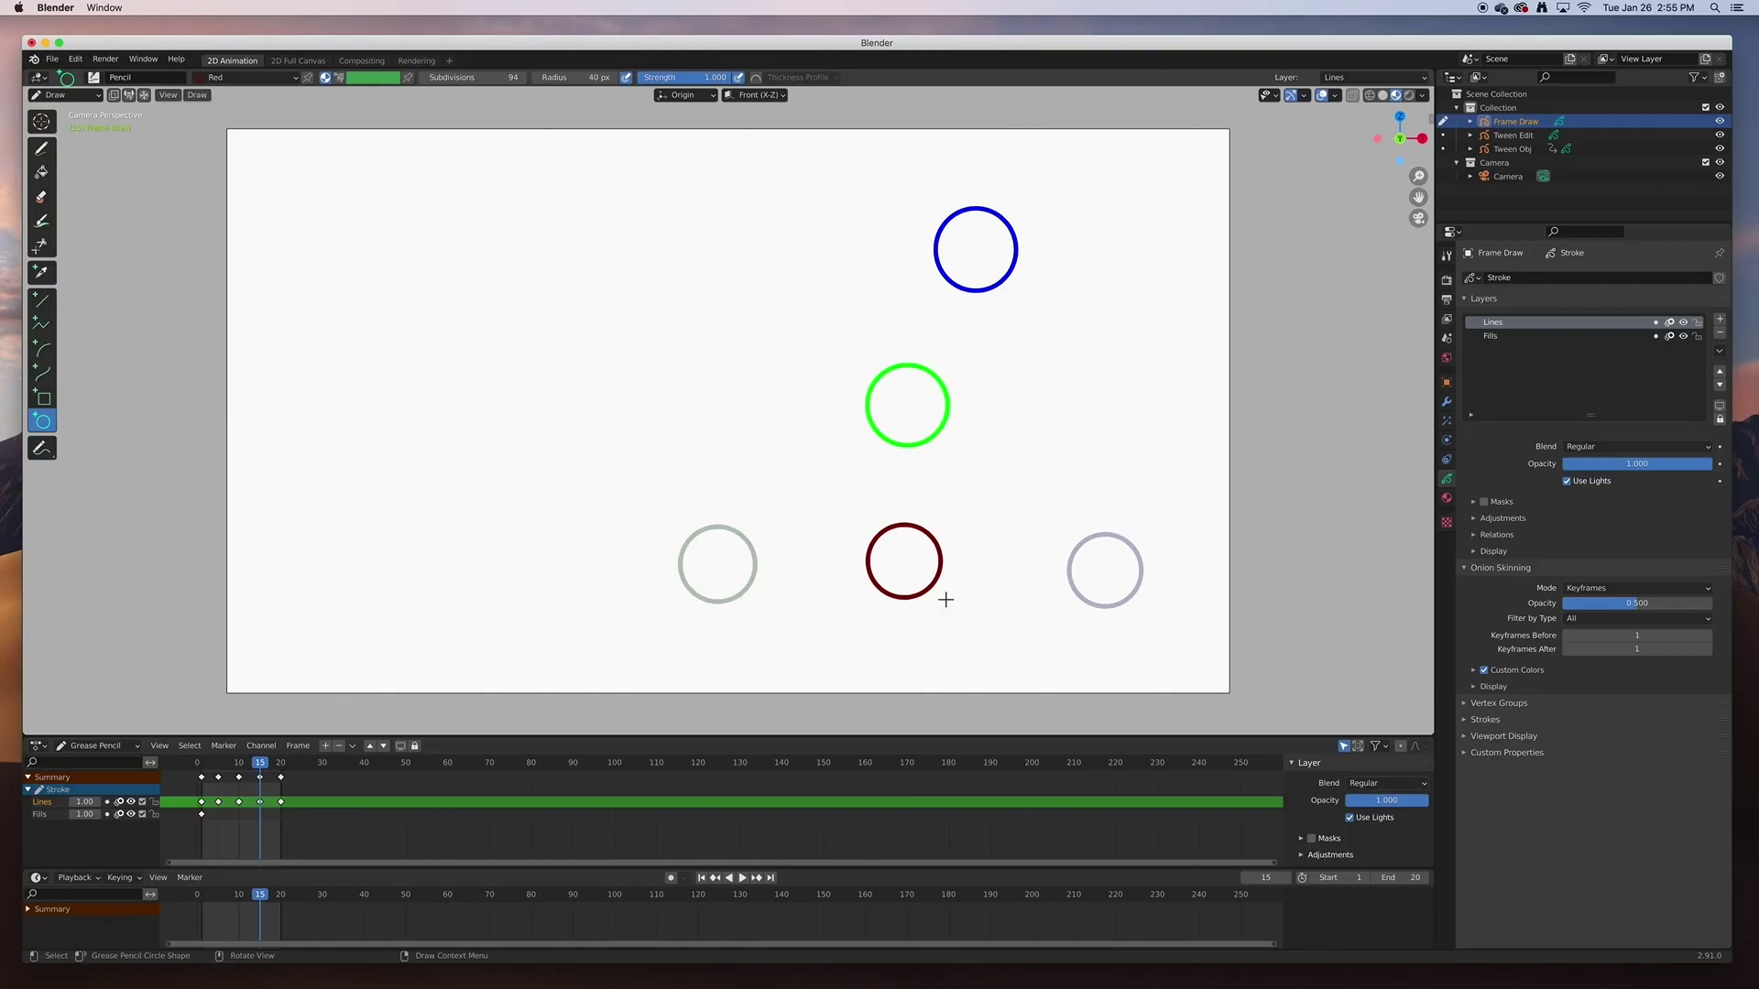
- Go to frame 3 and draw a red circle between the frame 1 and frame 5 circles
key("space")
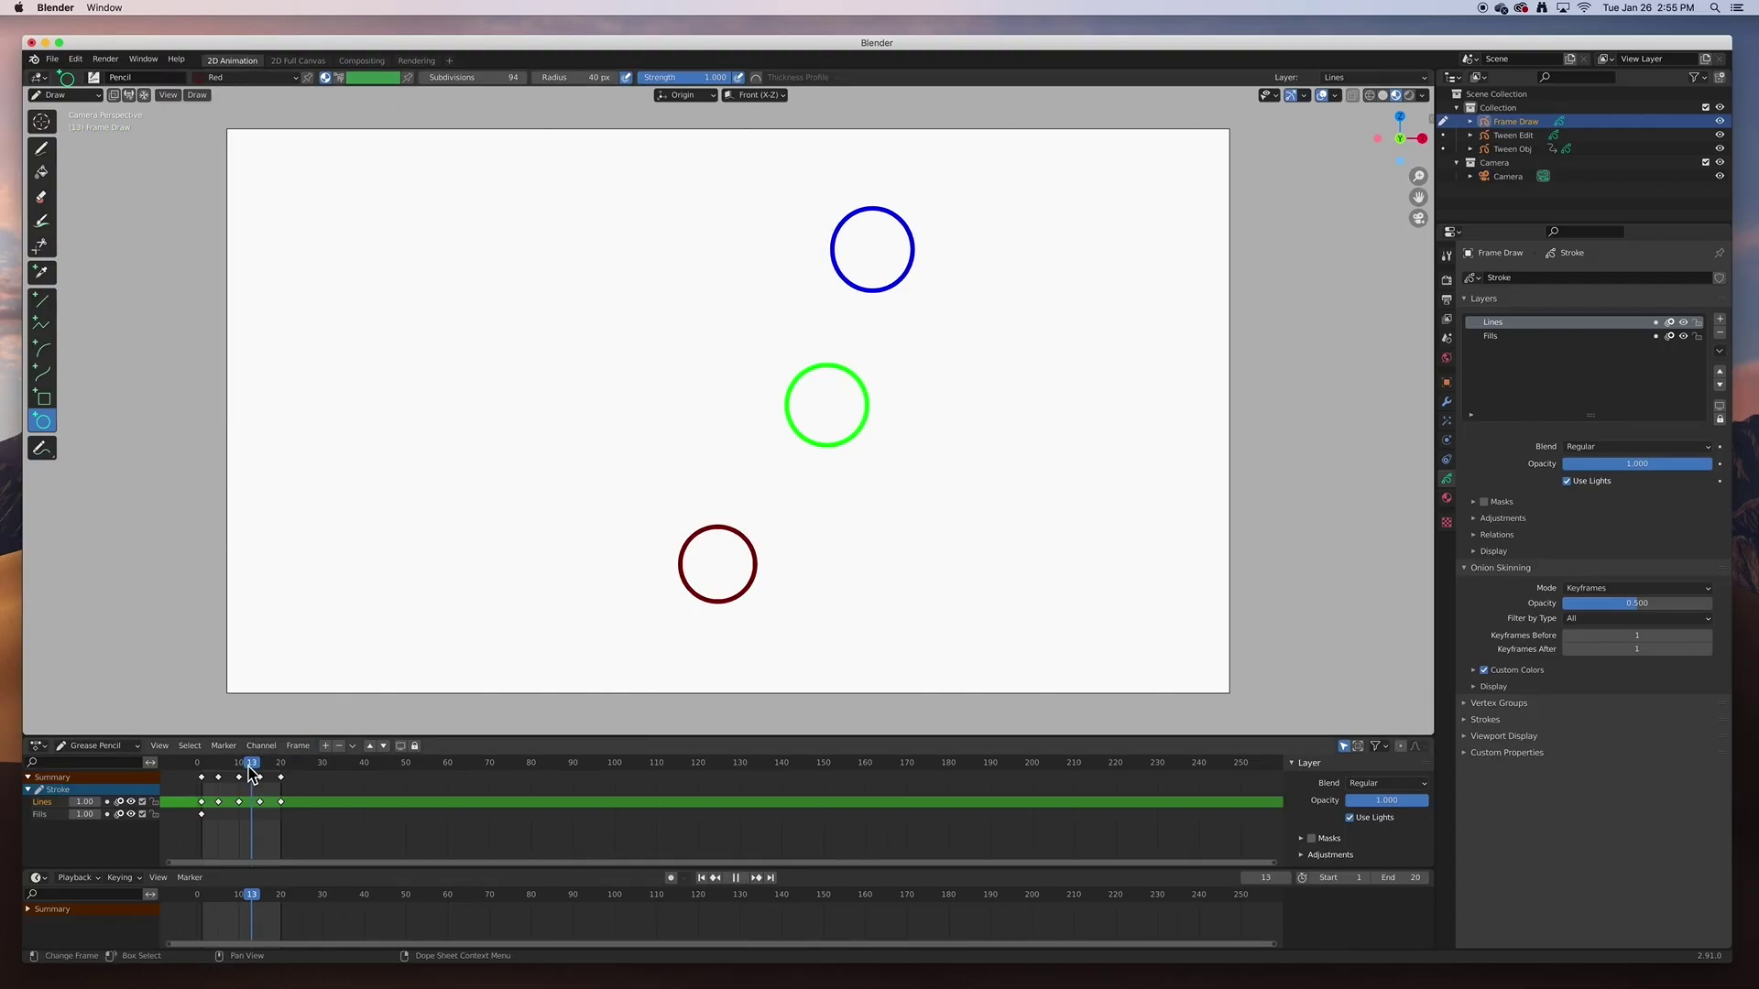
key("space")
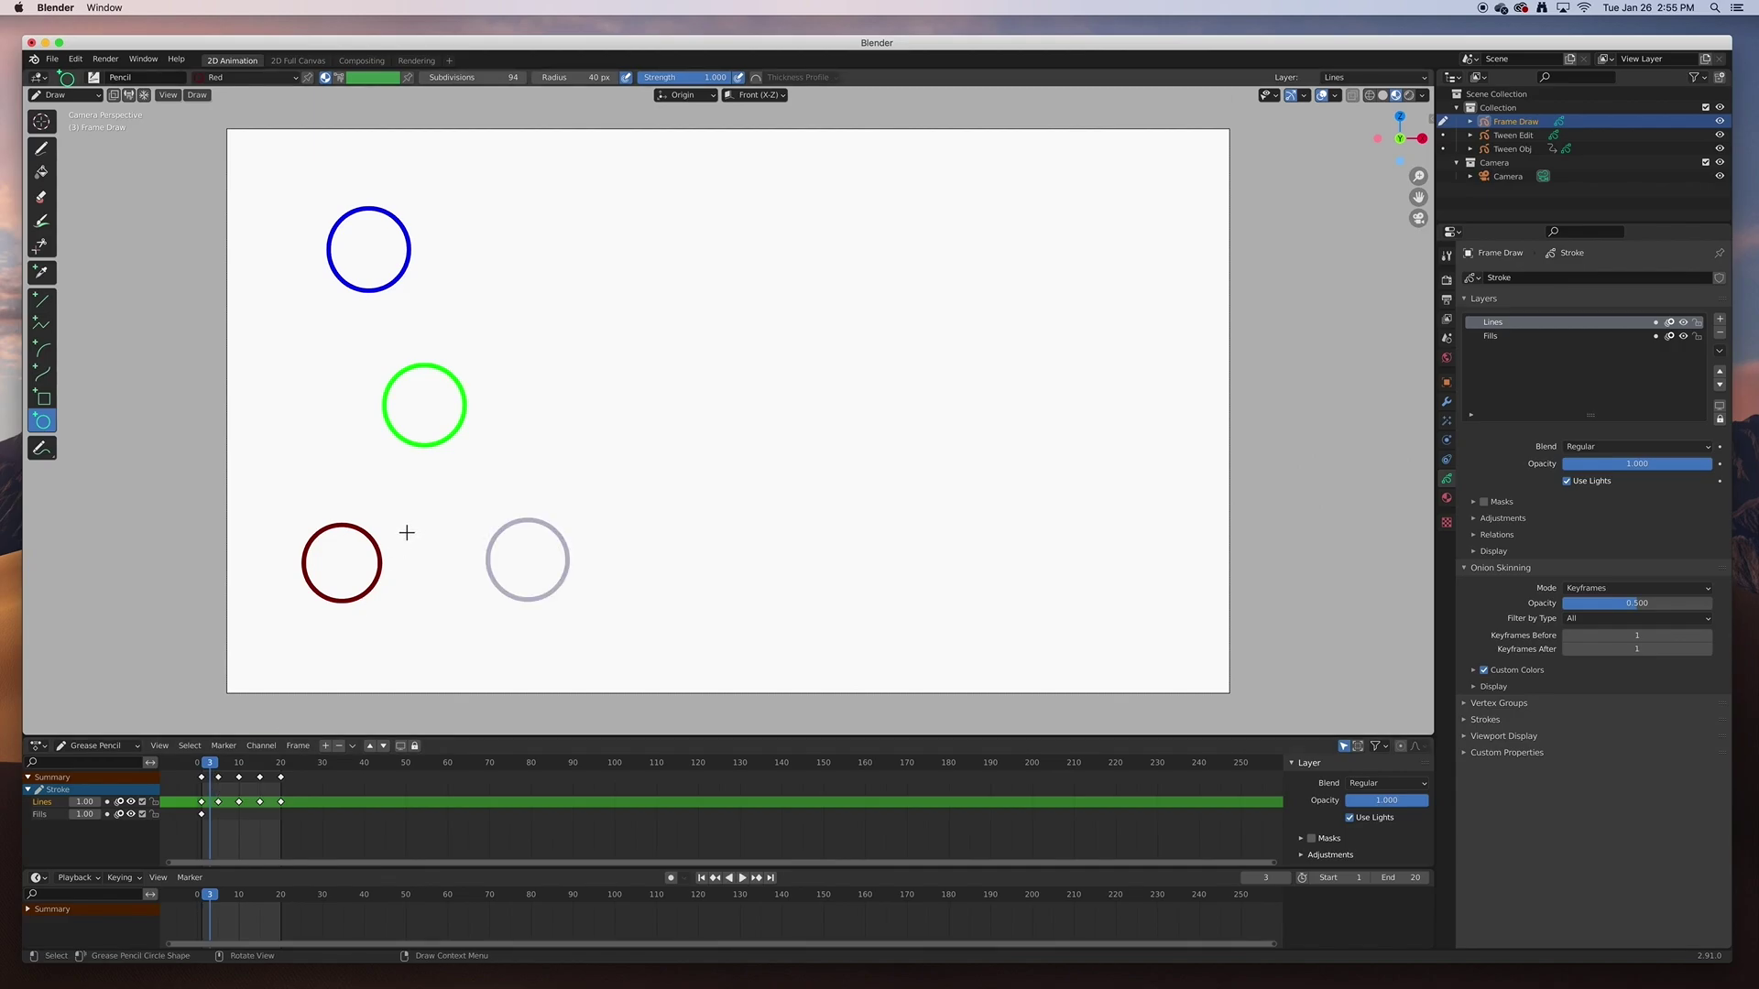
left_click_drag(406, 531, 459, 612)
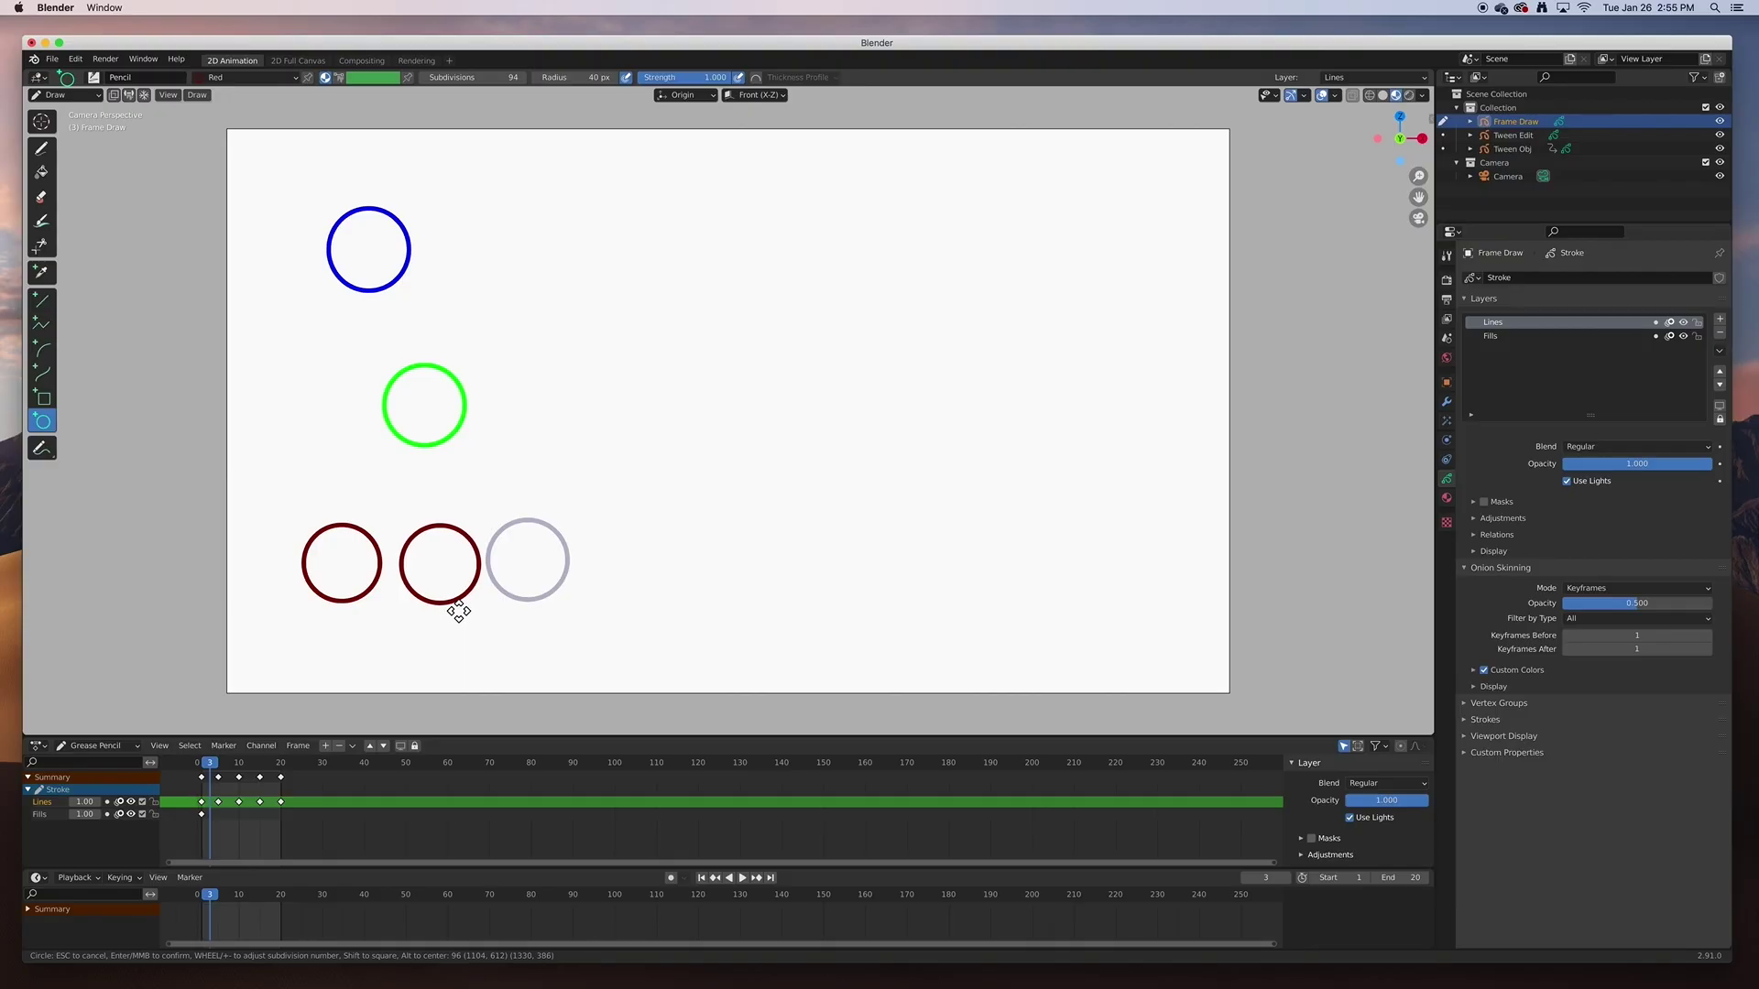
key("Return")
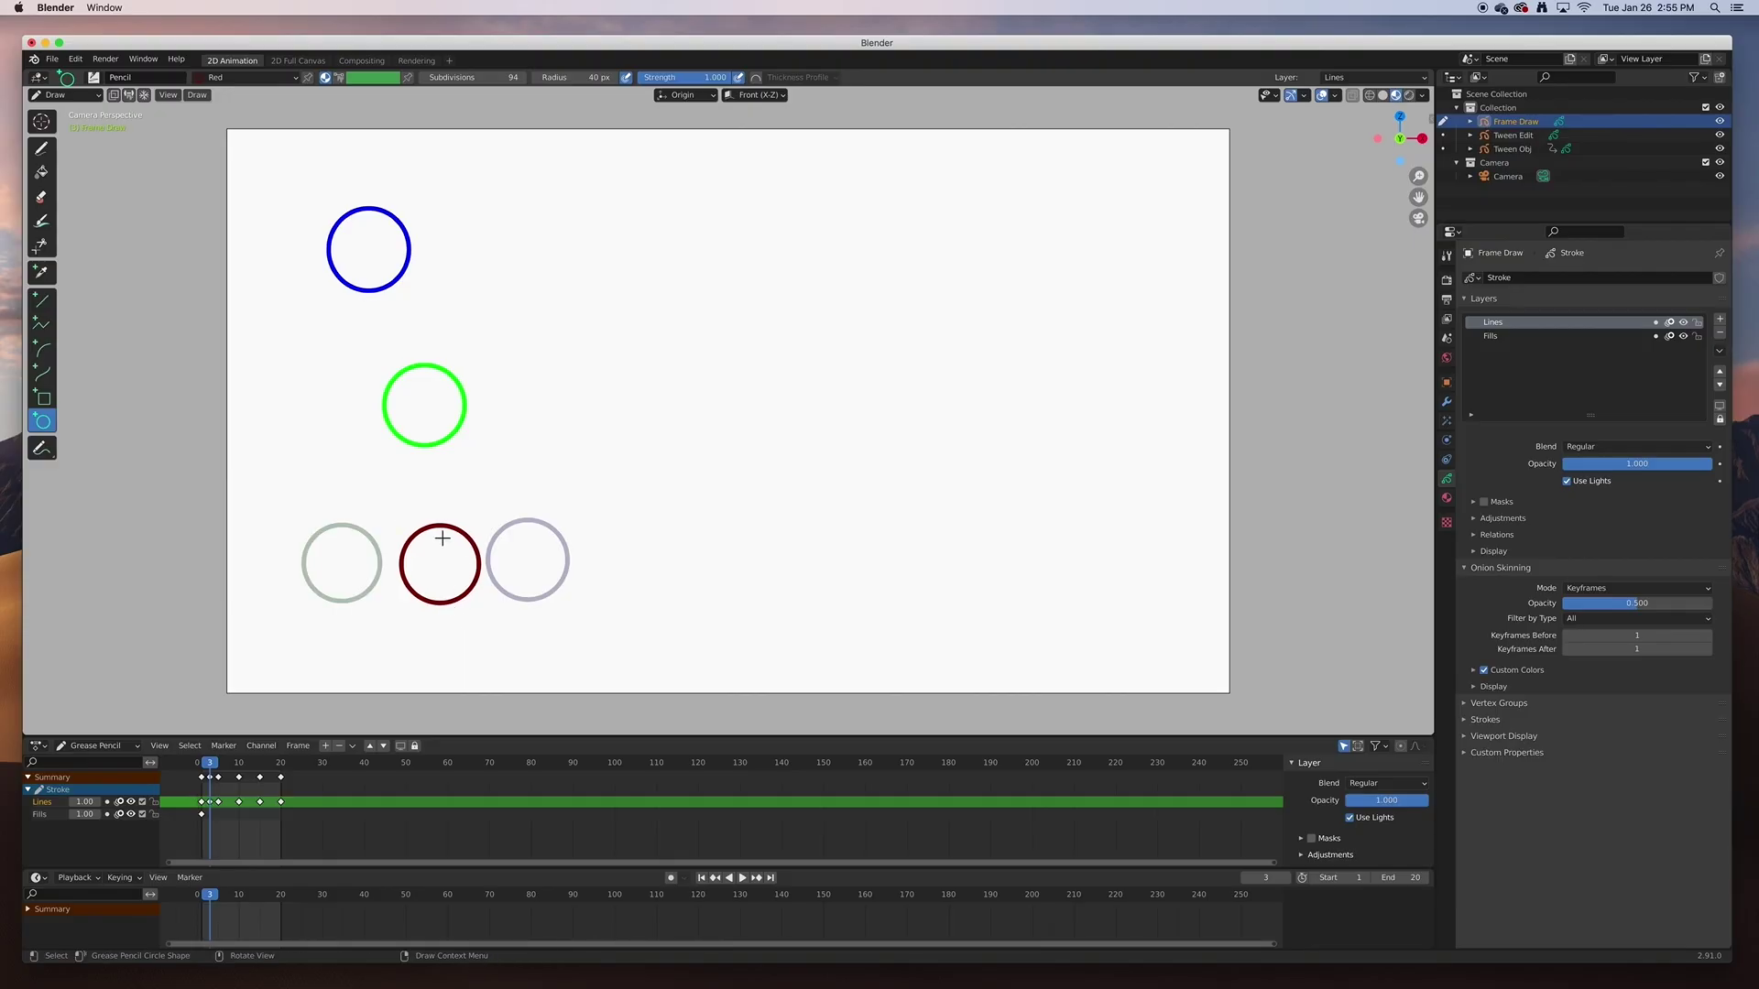
- In Edit Mode, shift the frame 3 red circle slightly along the X axis toward the first circle, and switch to the selection tool
left_click(57, 96)
left_click(64, 125)
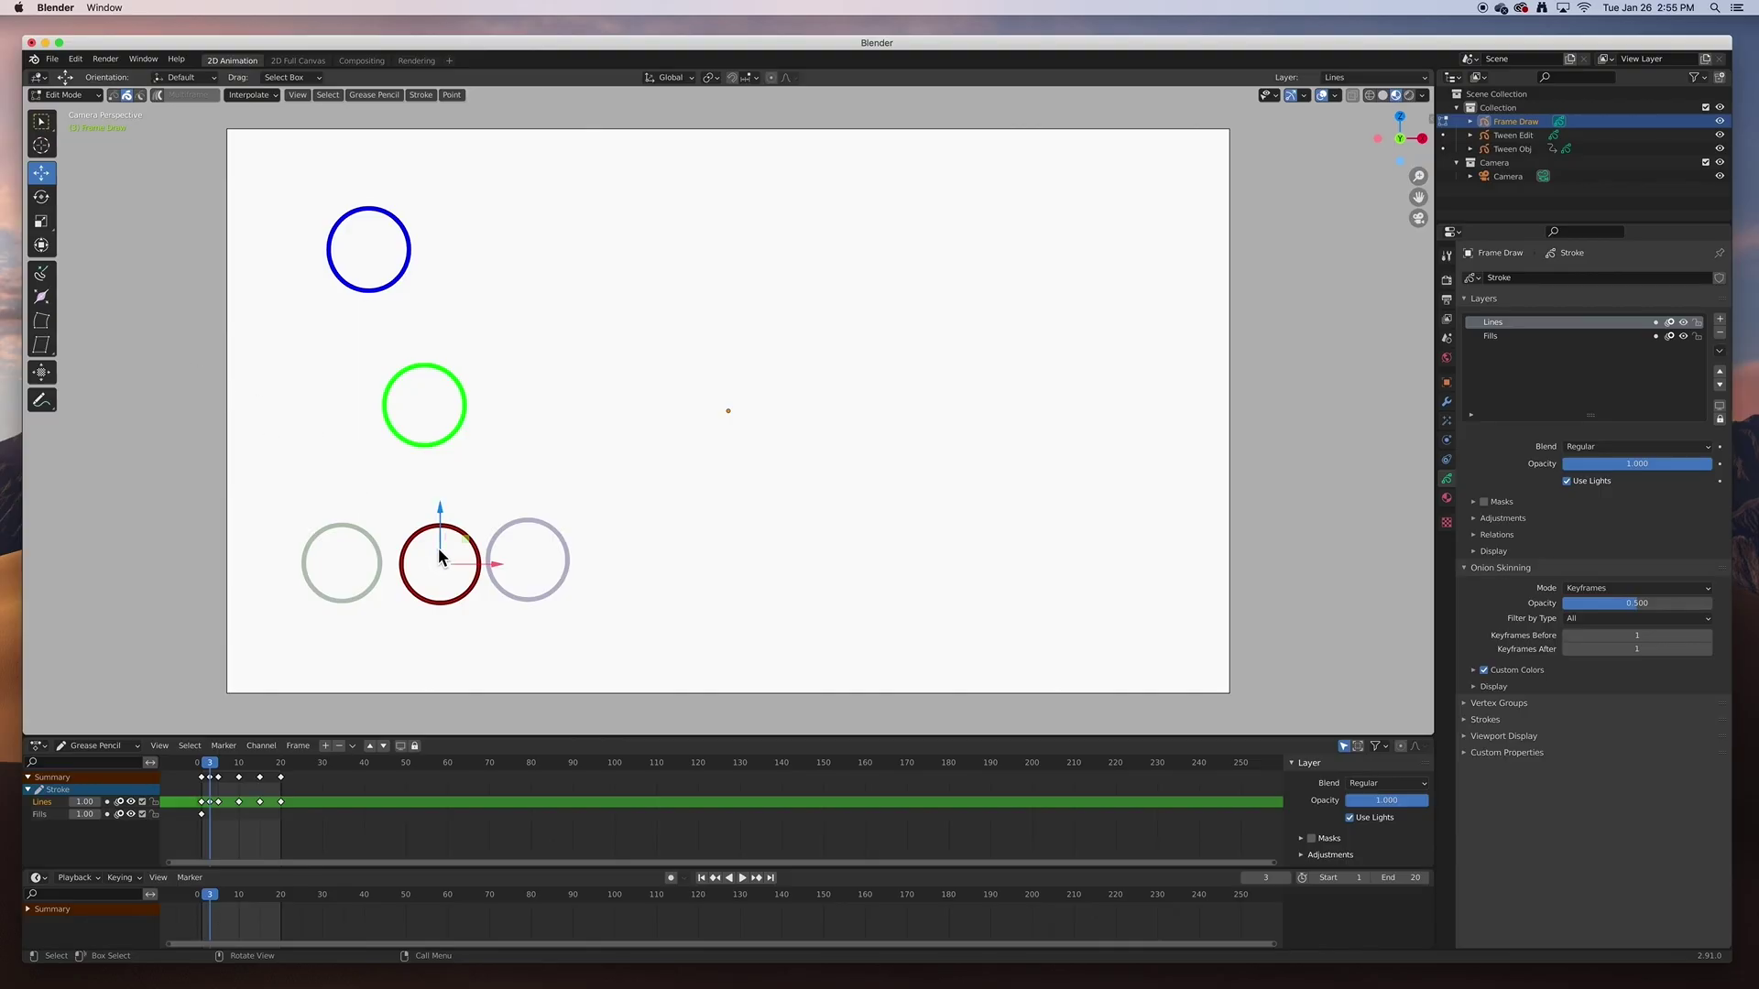
left_click_drag(494, 570, 489, 573)
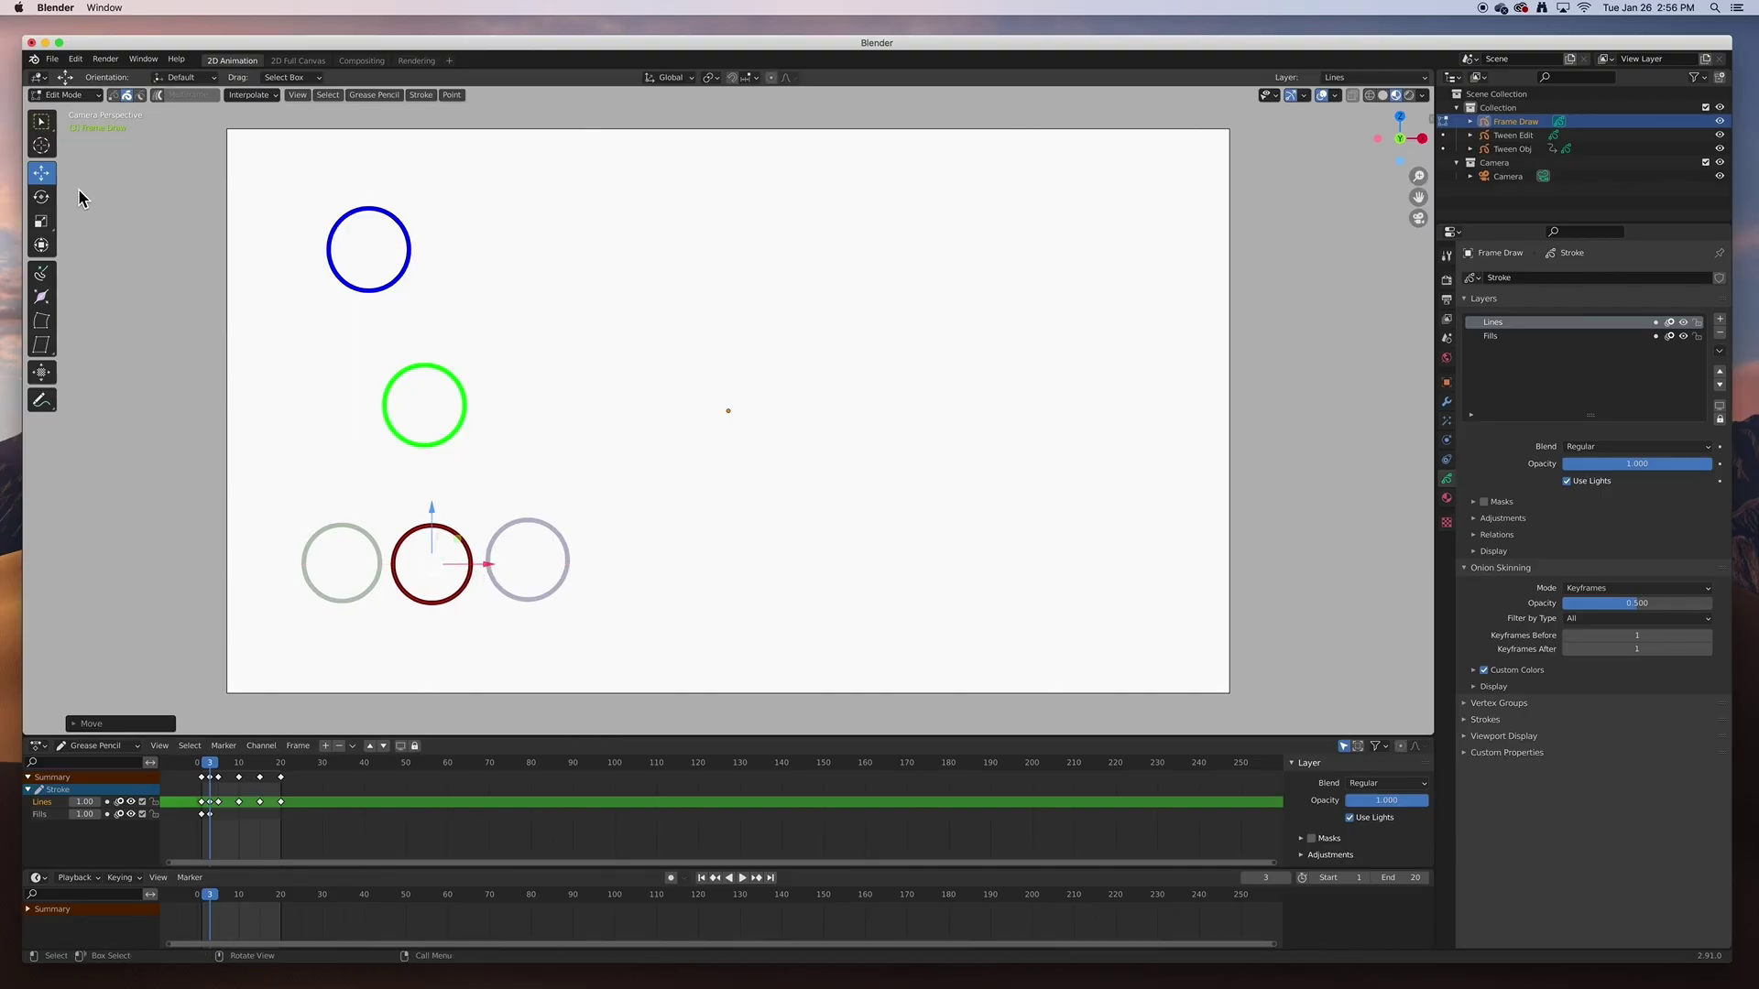
left_click(42, 124)
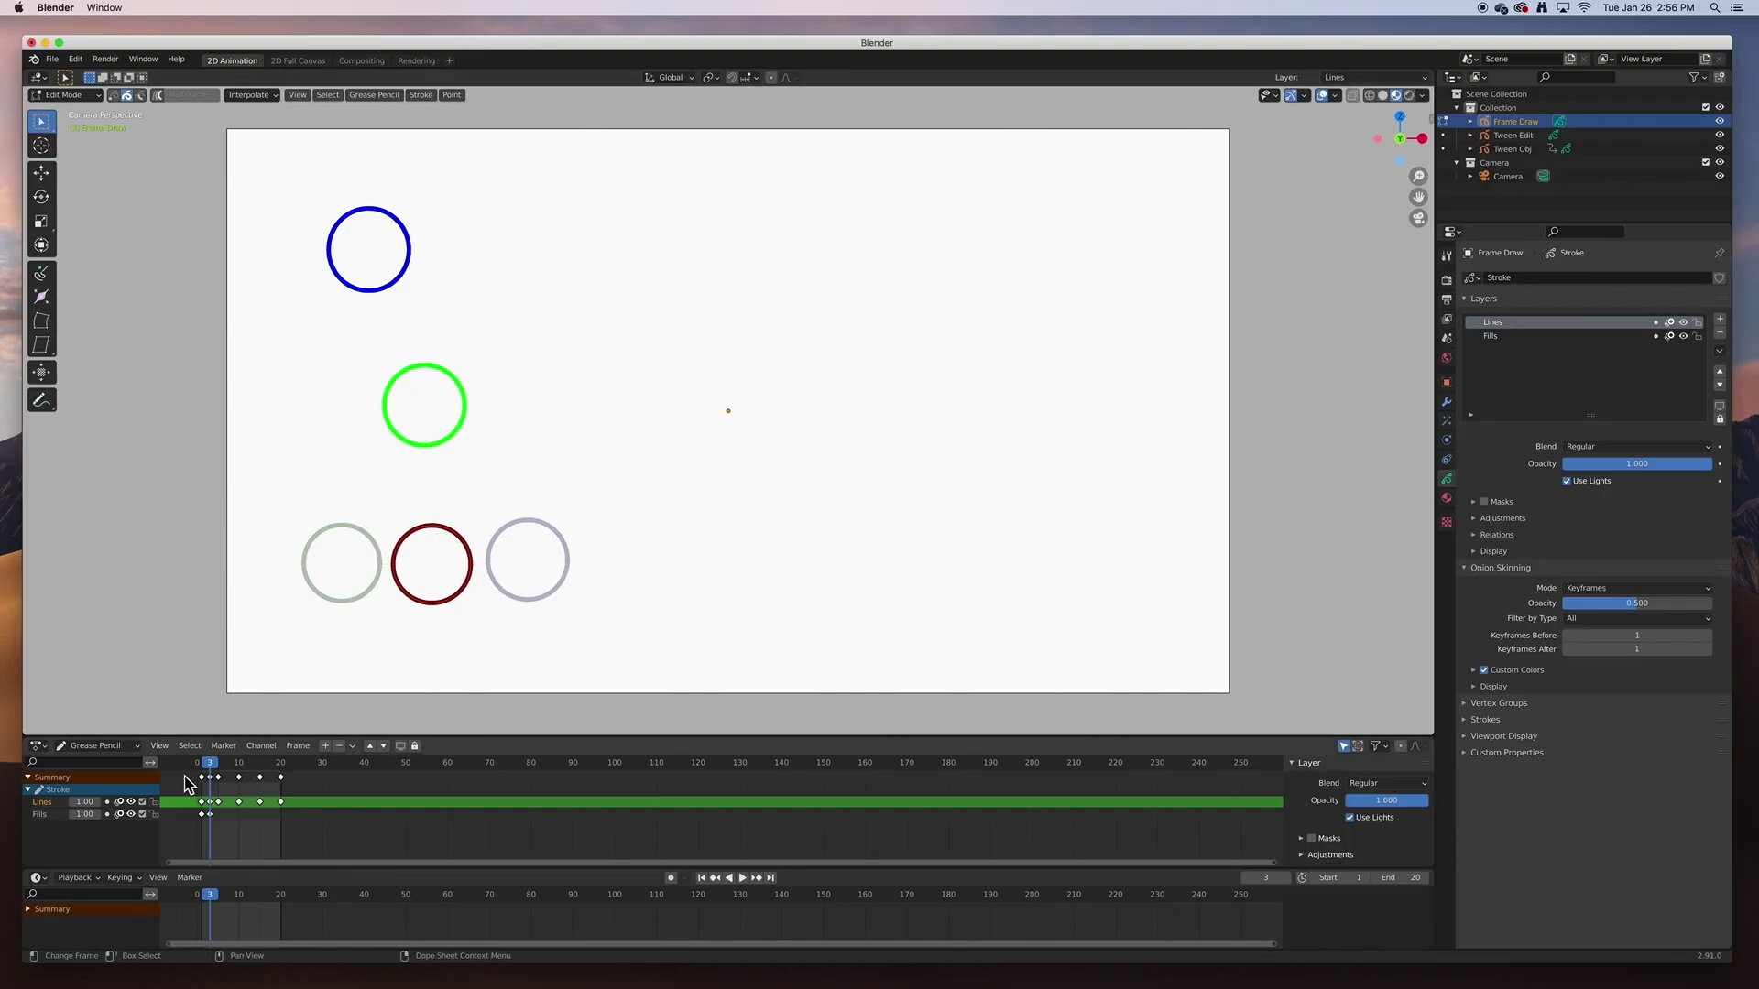
- Go to frame 7, return to Draw mode and draw a red circle between the frame 5 and frame 10 circles
left_click_drag(213, 769, 227, 770)
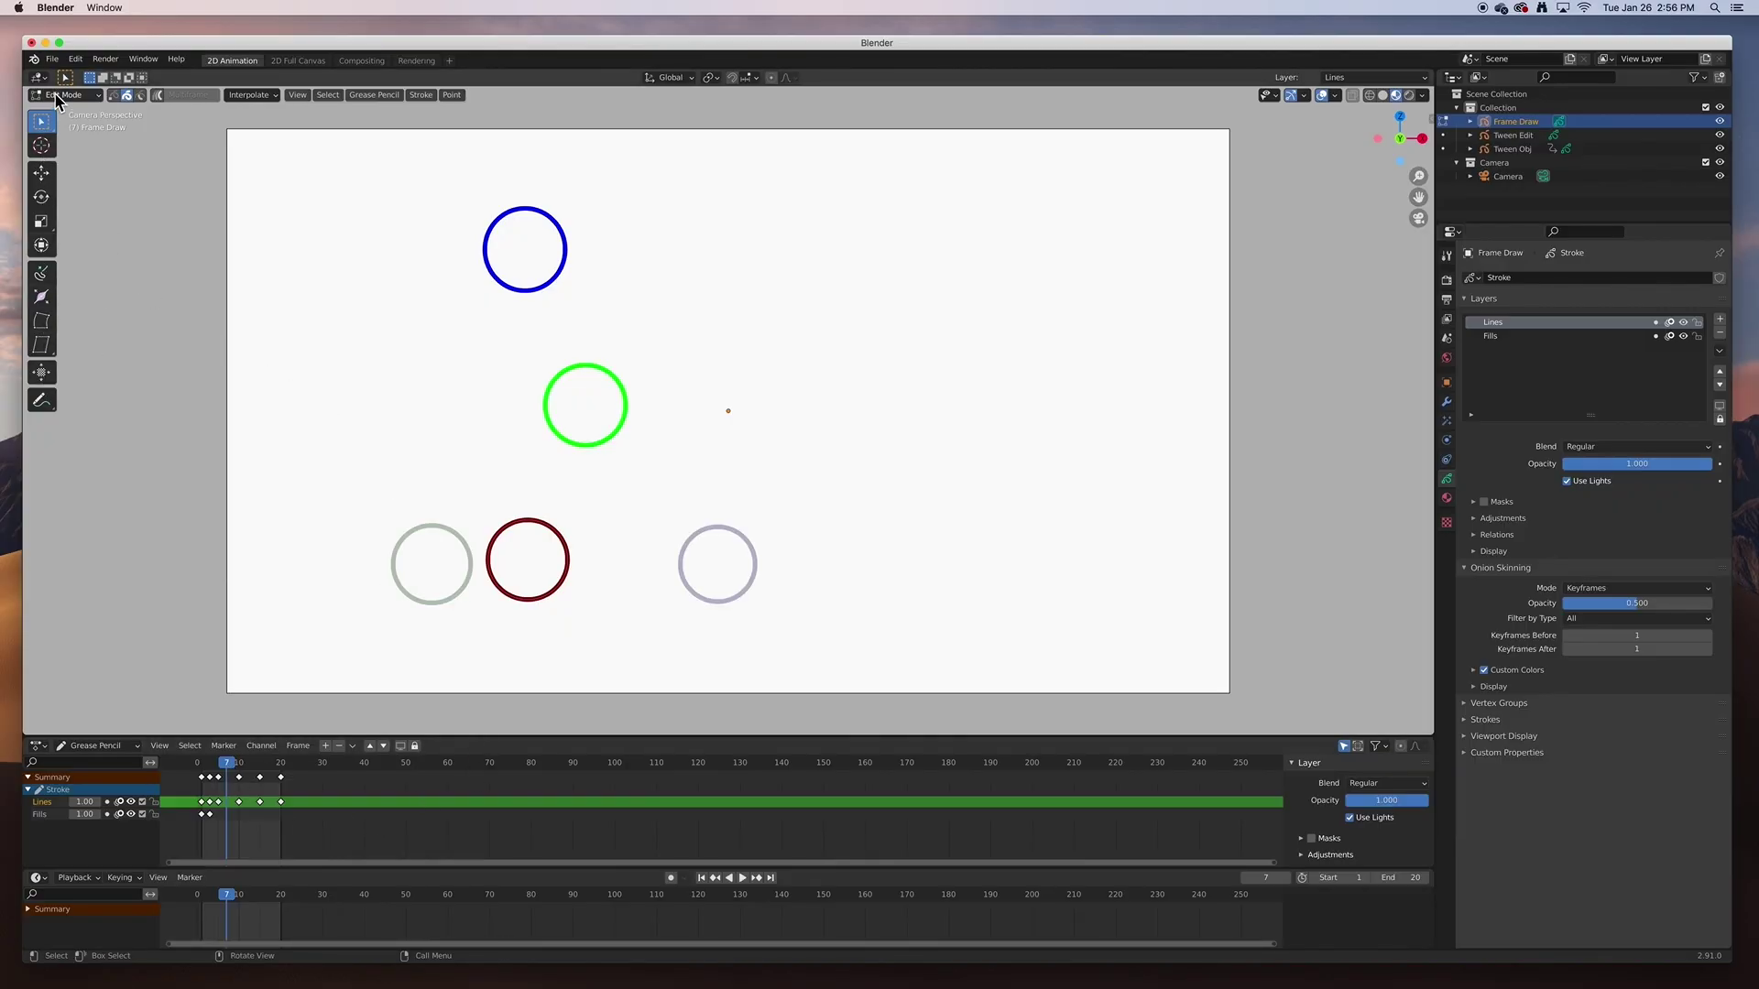
left_click(55, 96)
left_click(60, 158)
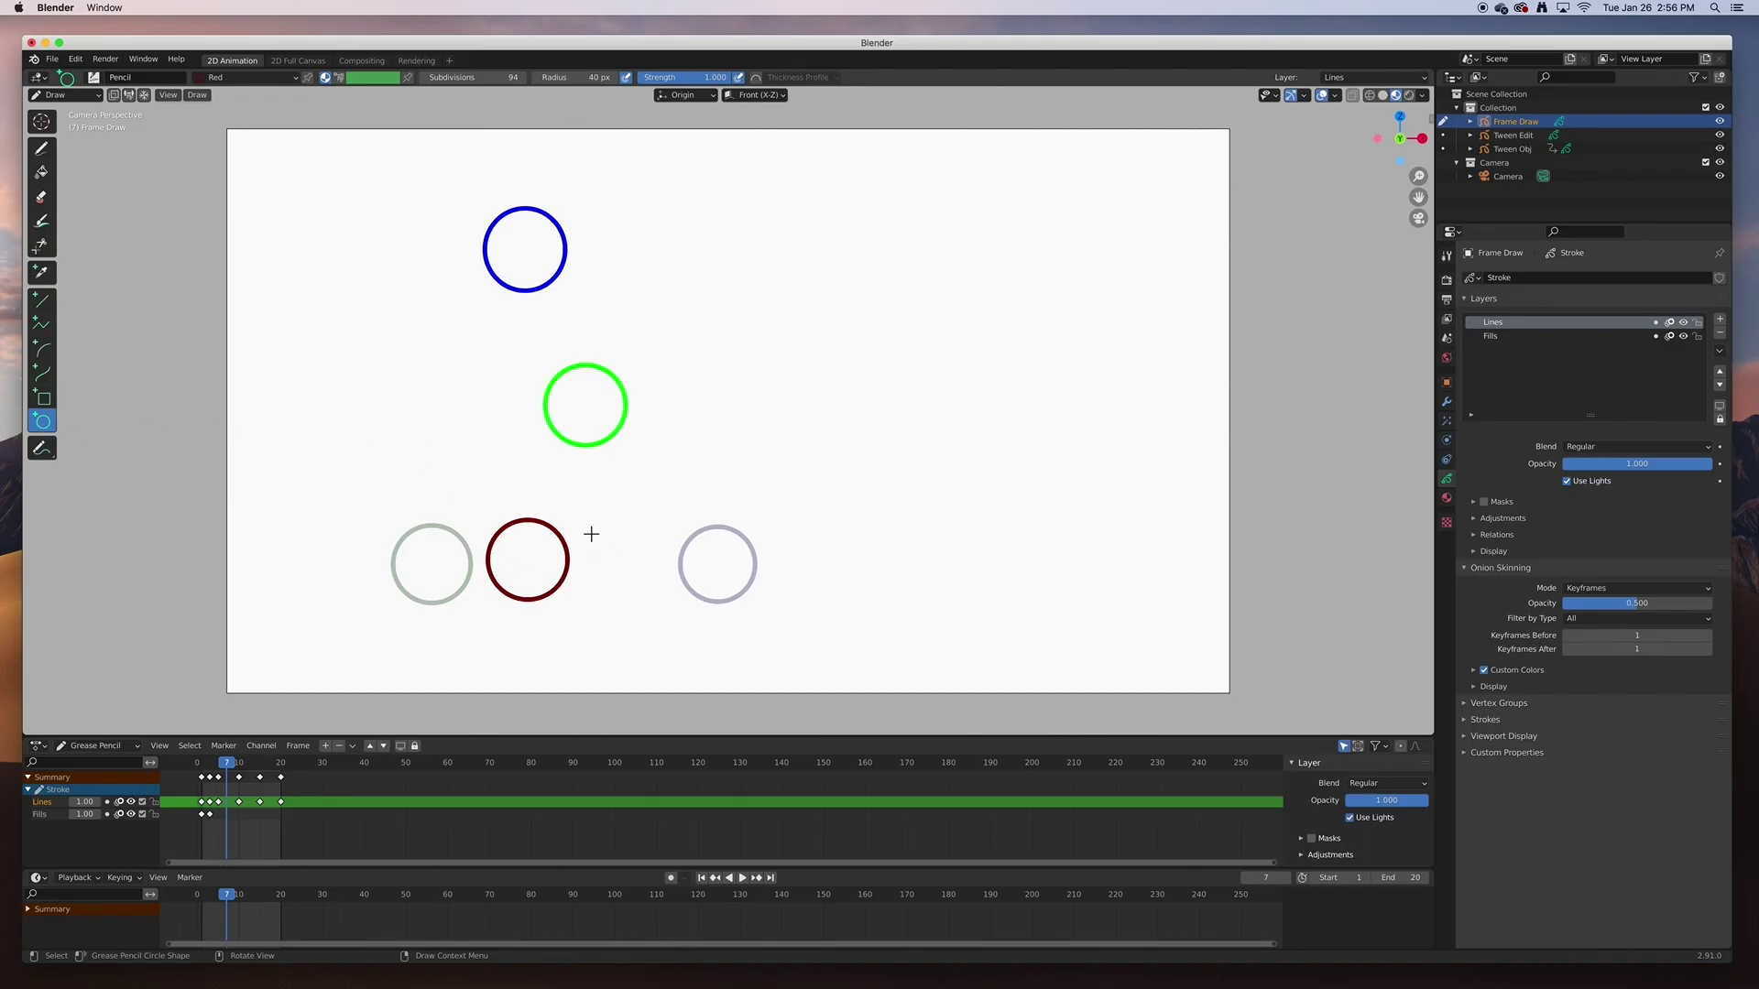
left_click_drag(591, 534, 651, 613)
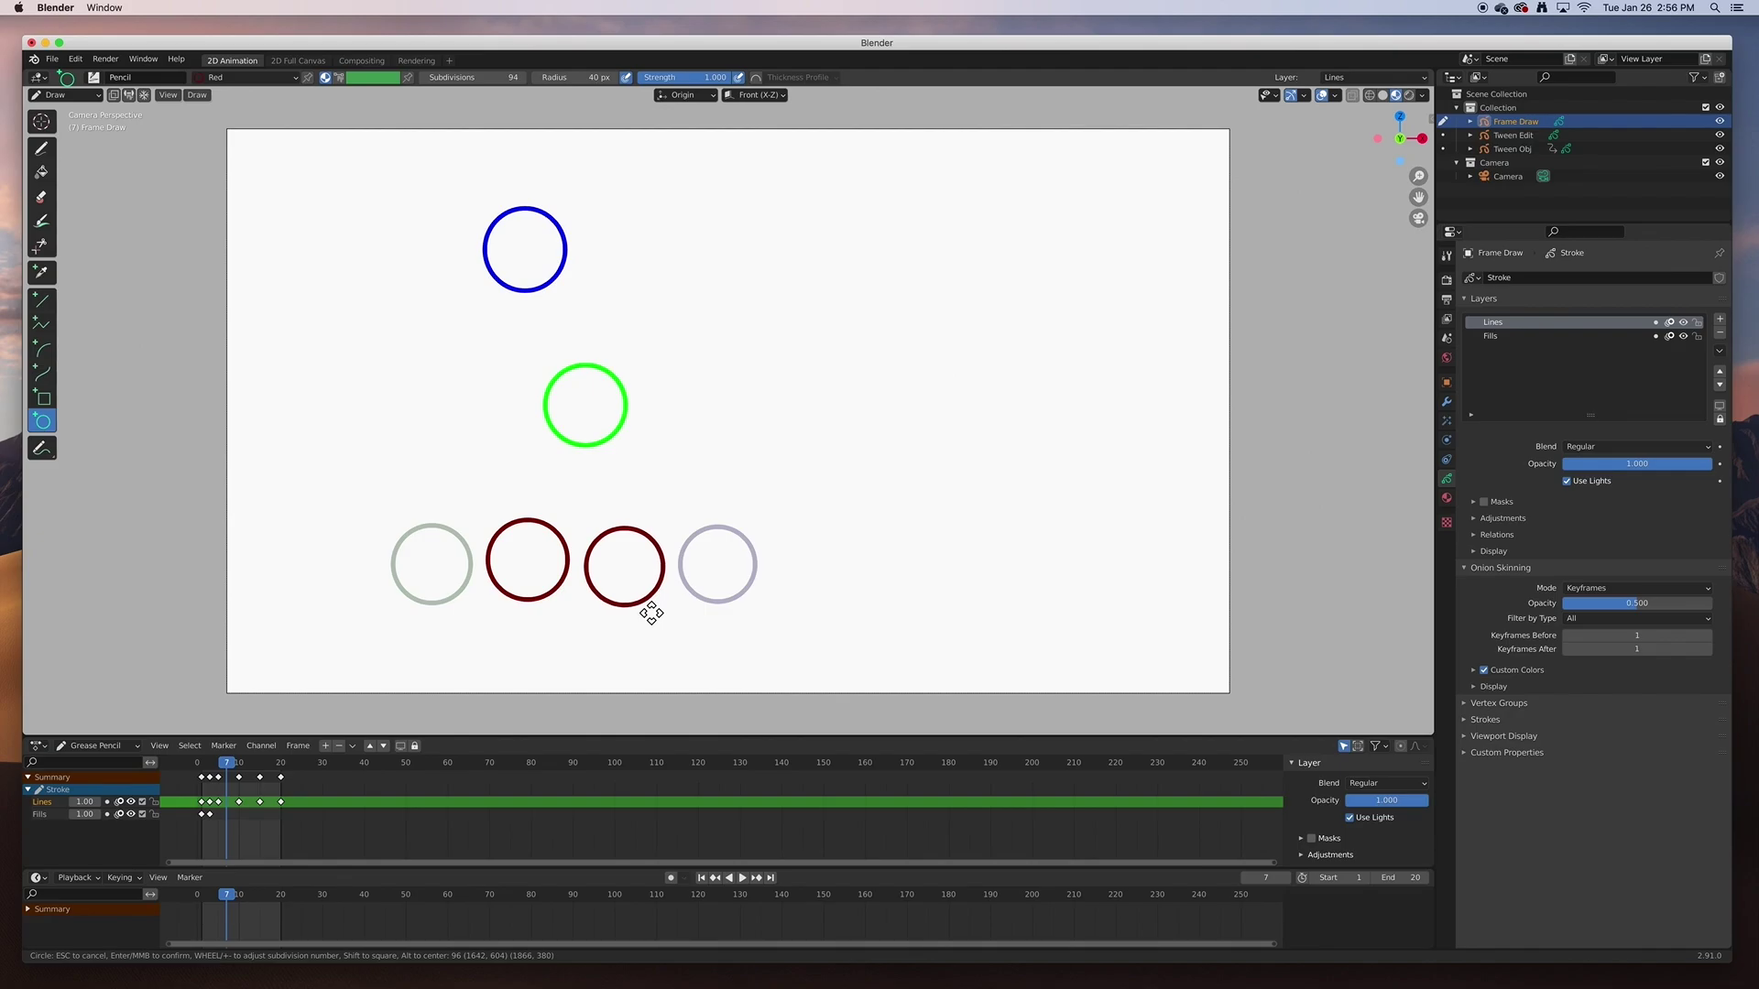
key("Return")
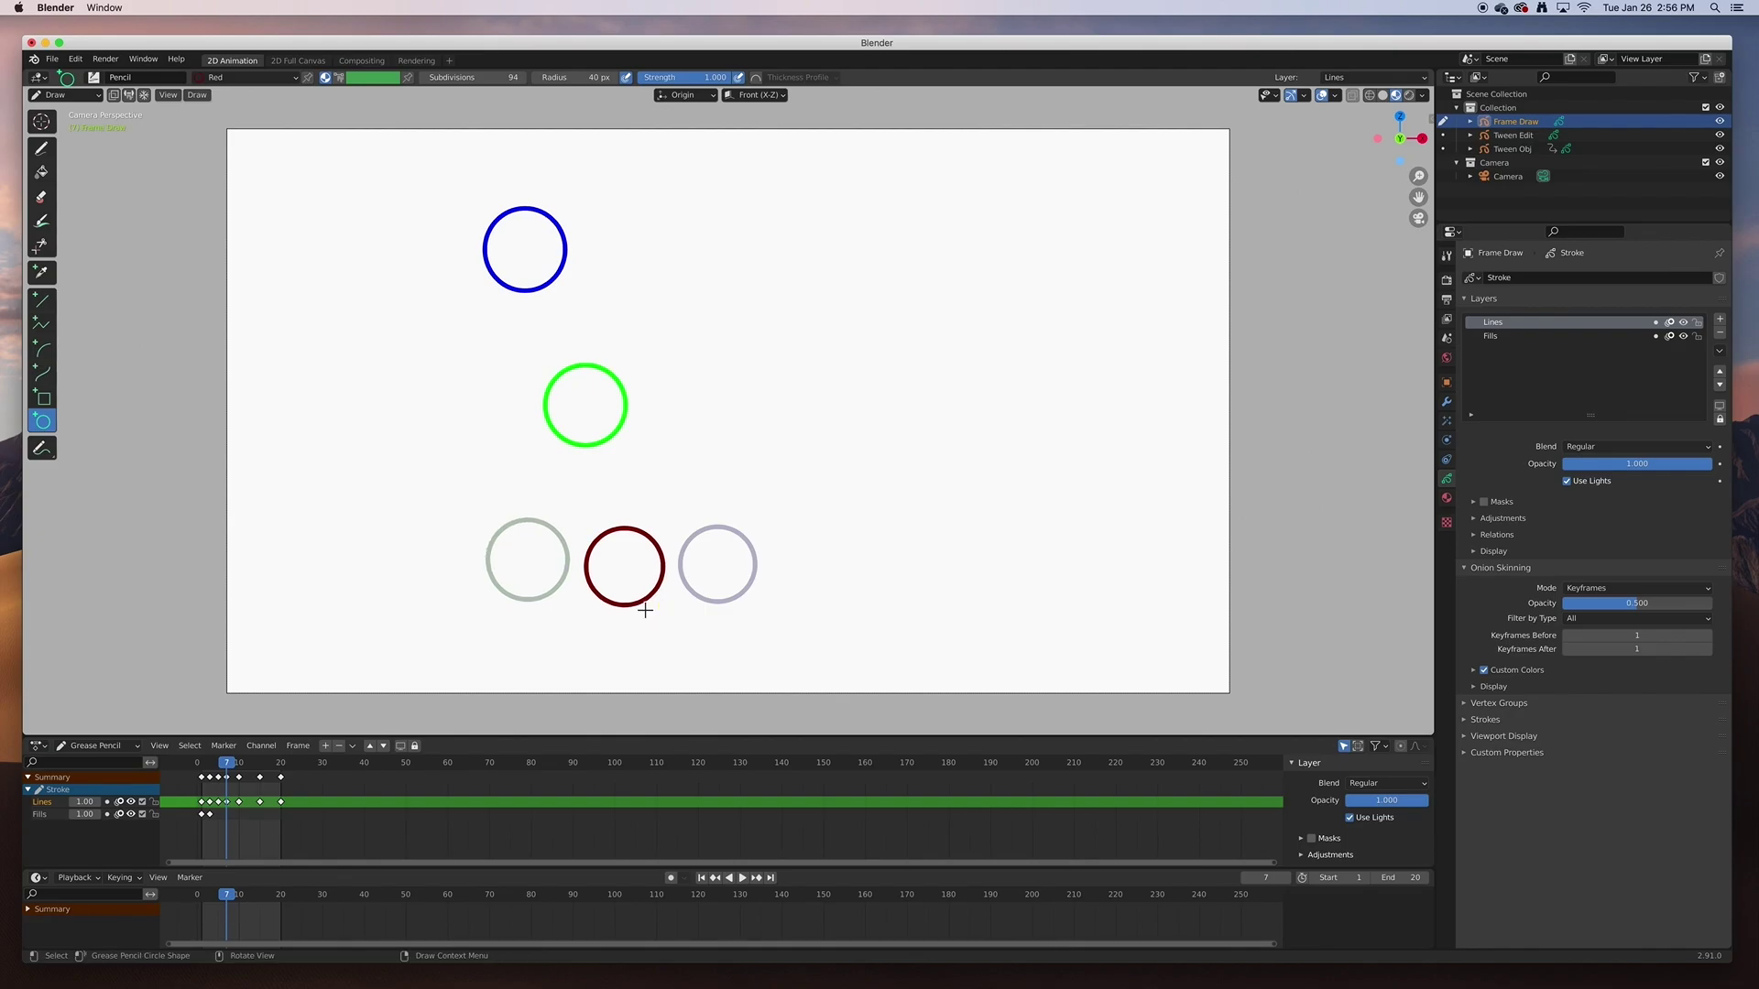
- Go to frame 12 and draw a red circle between the frame 10 and frame 15 circles
key("space")
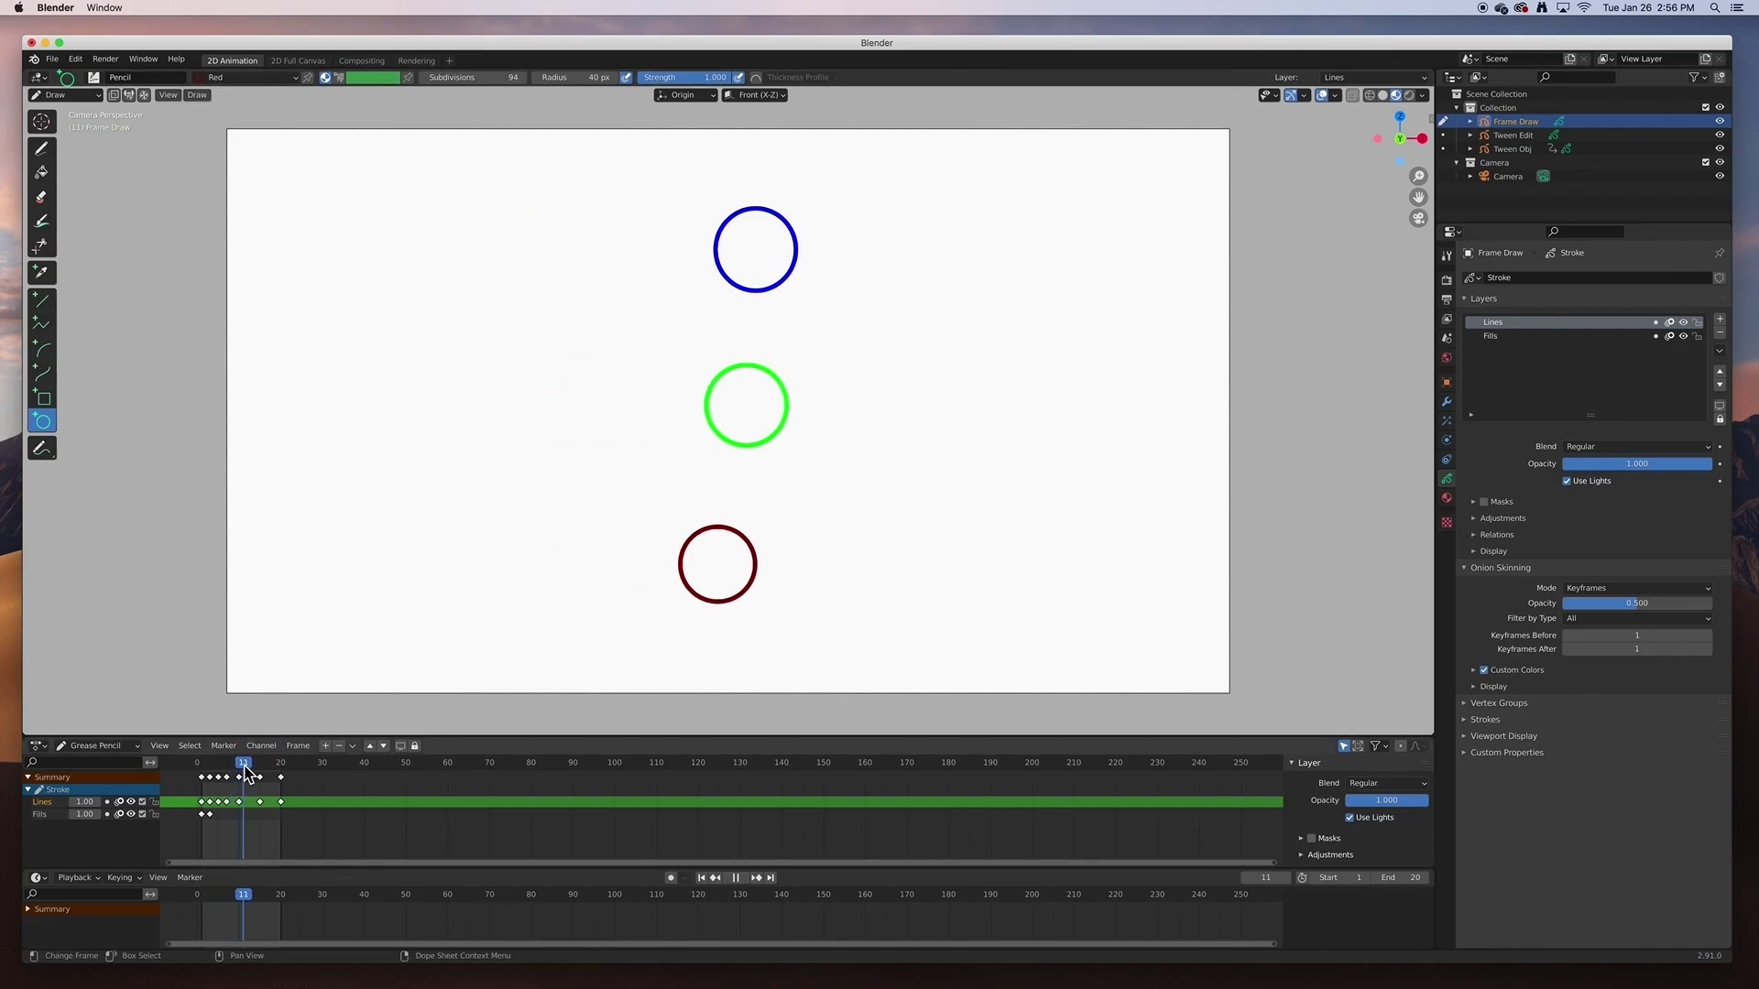
key("space")
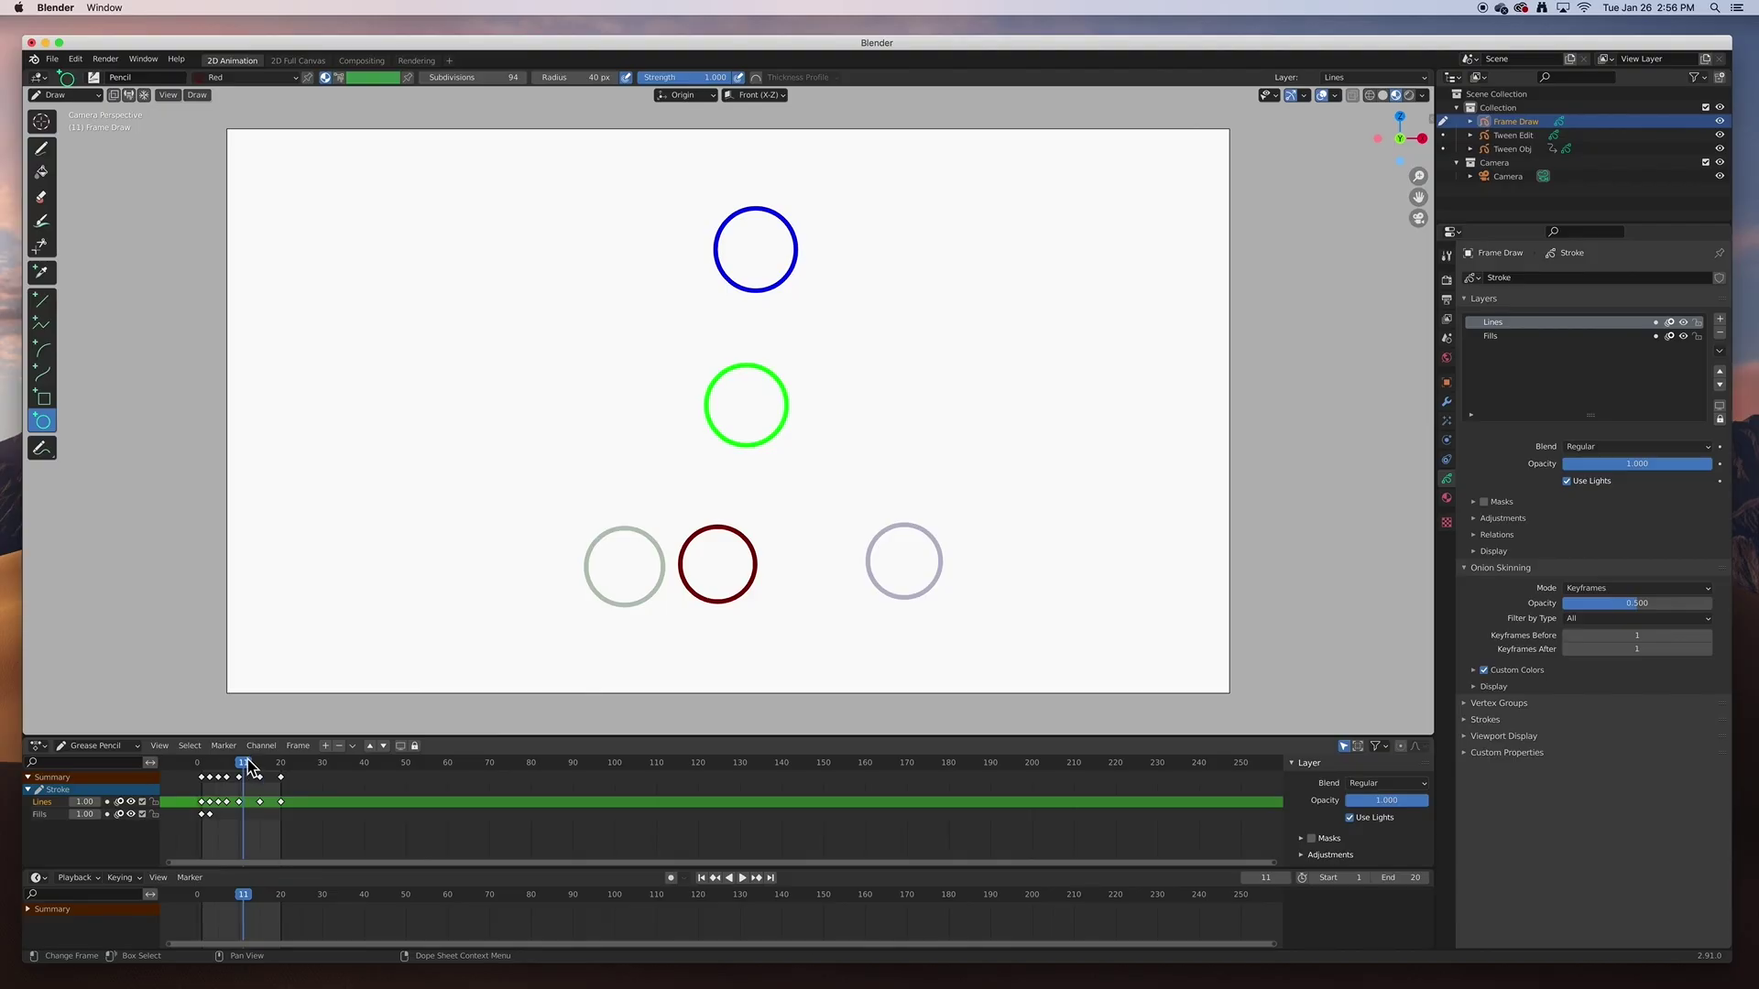
key("space")
key("space")
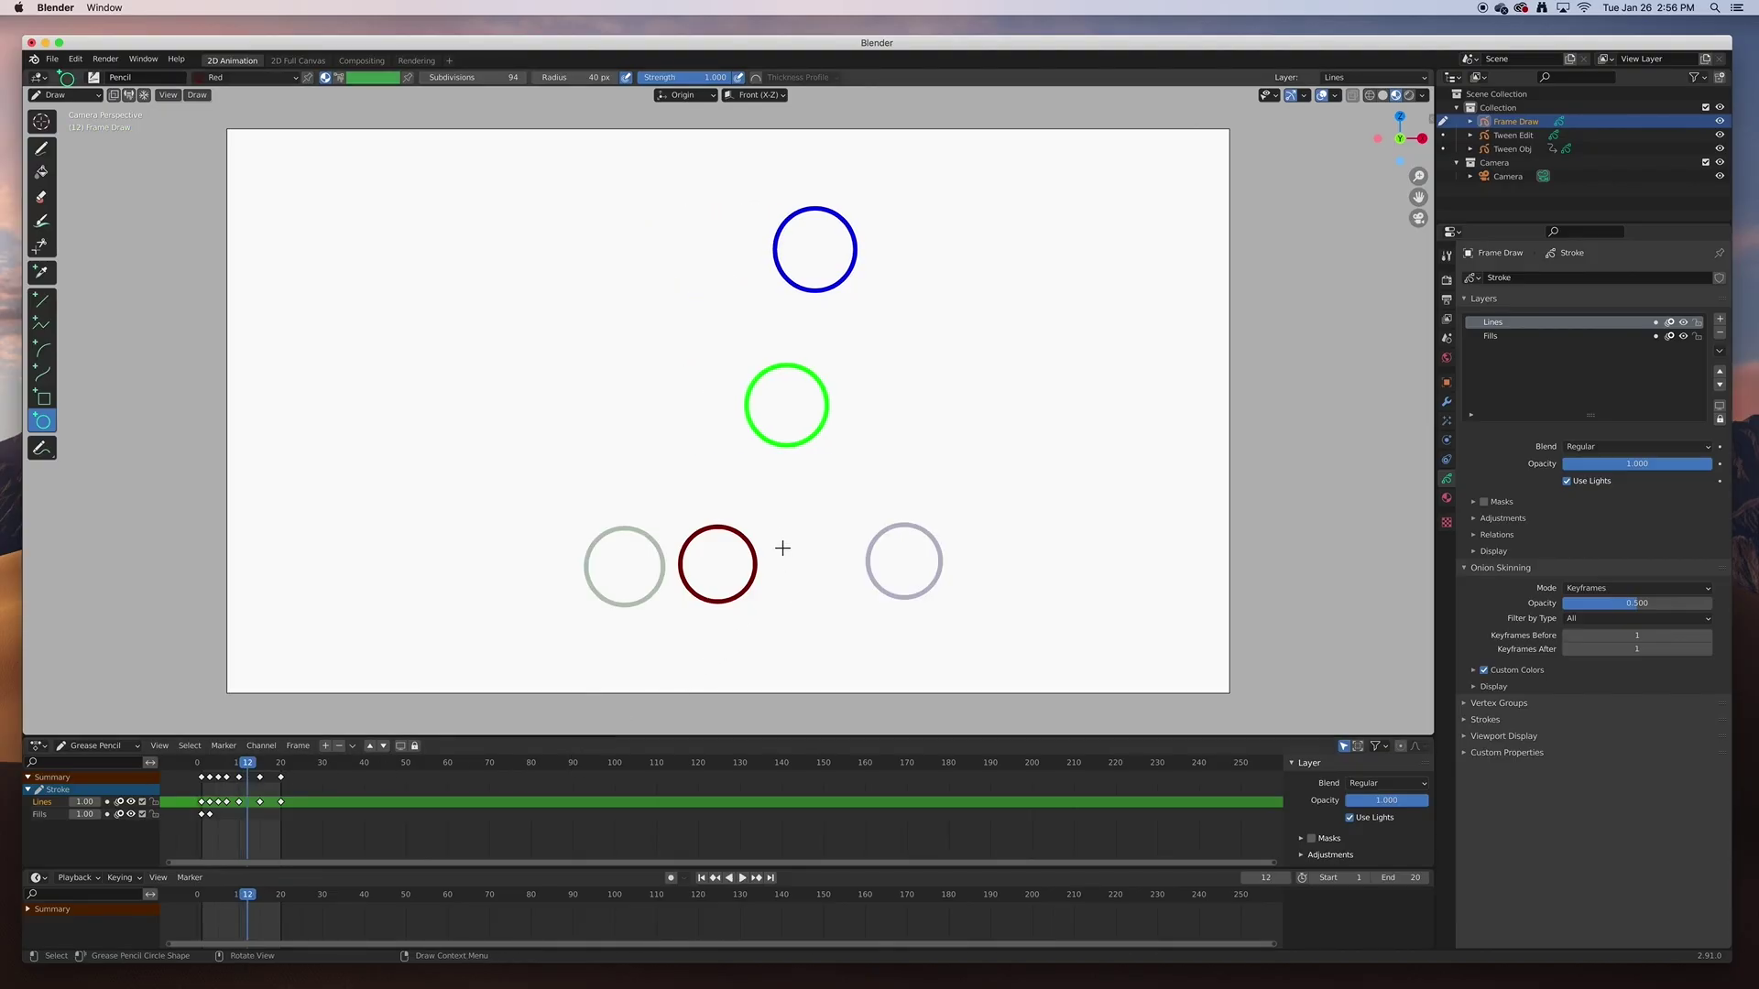
left_click_drag(775, 536, 836, 609)
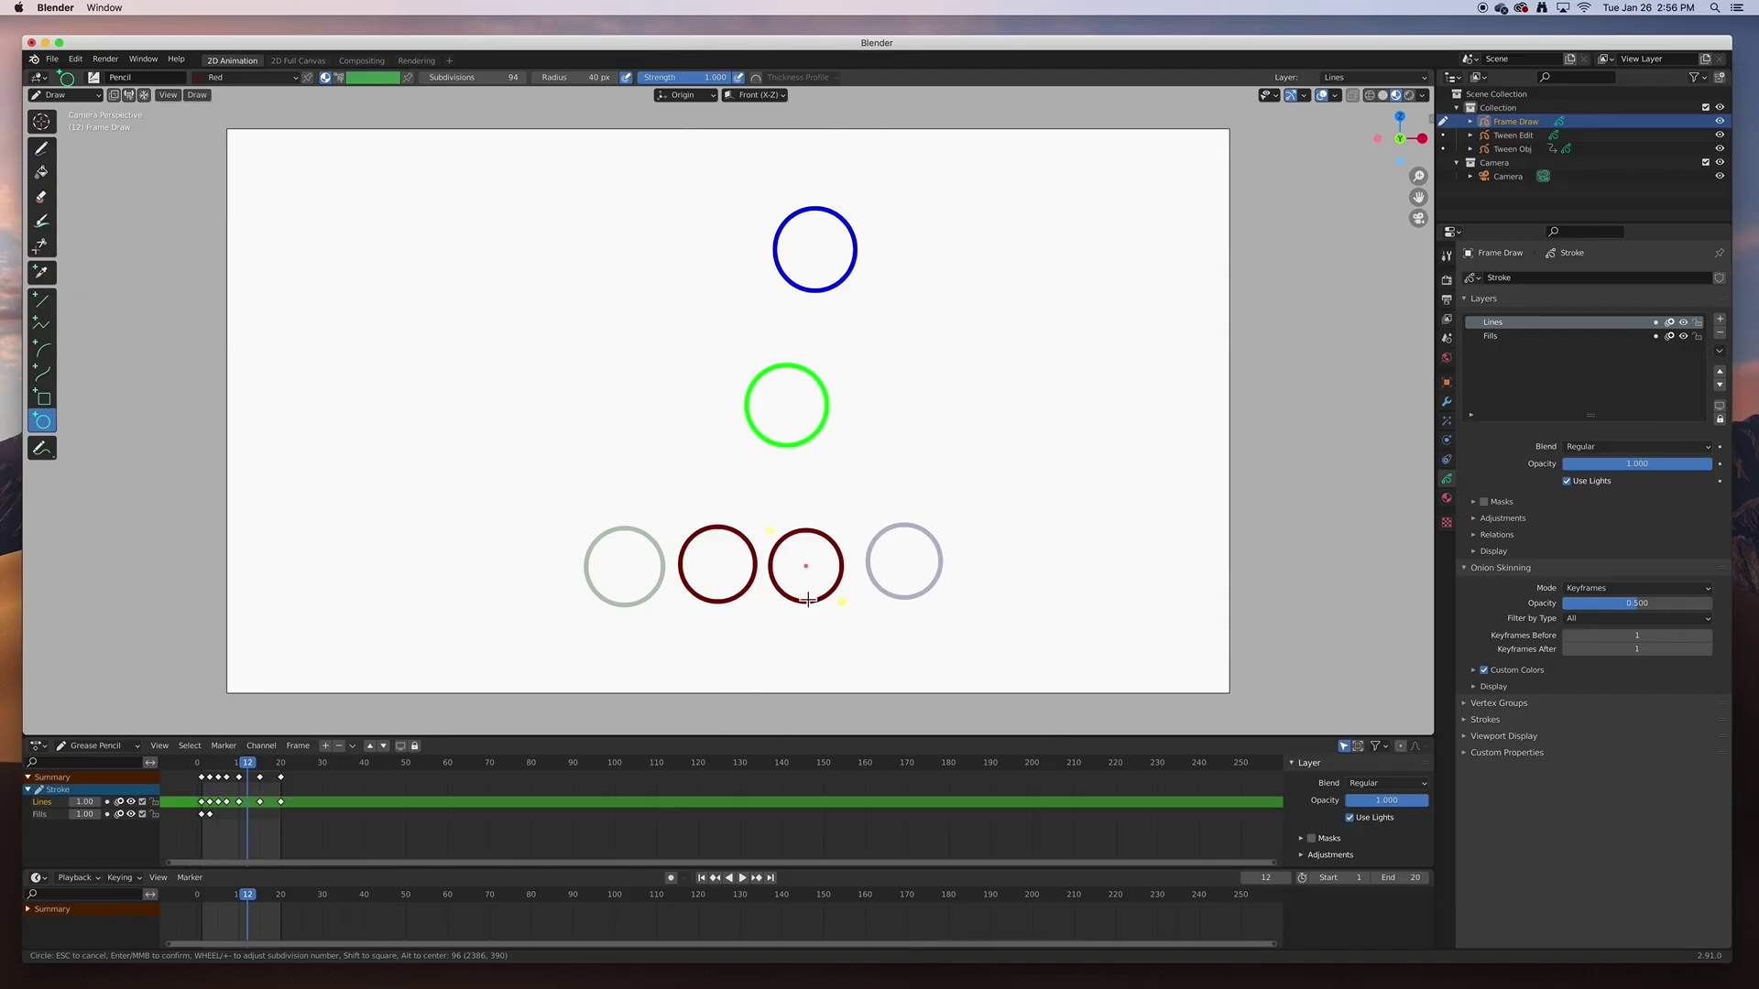
key("Return")
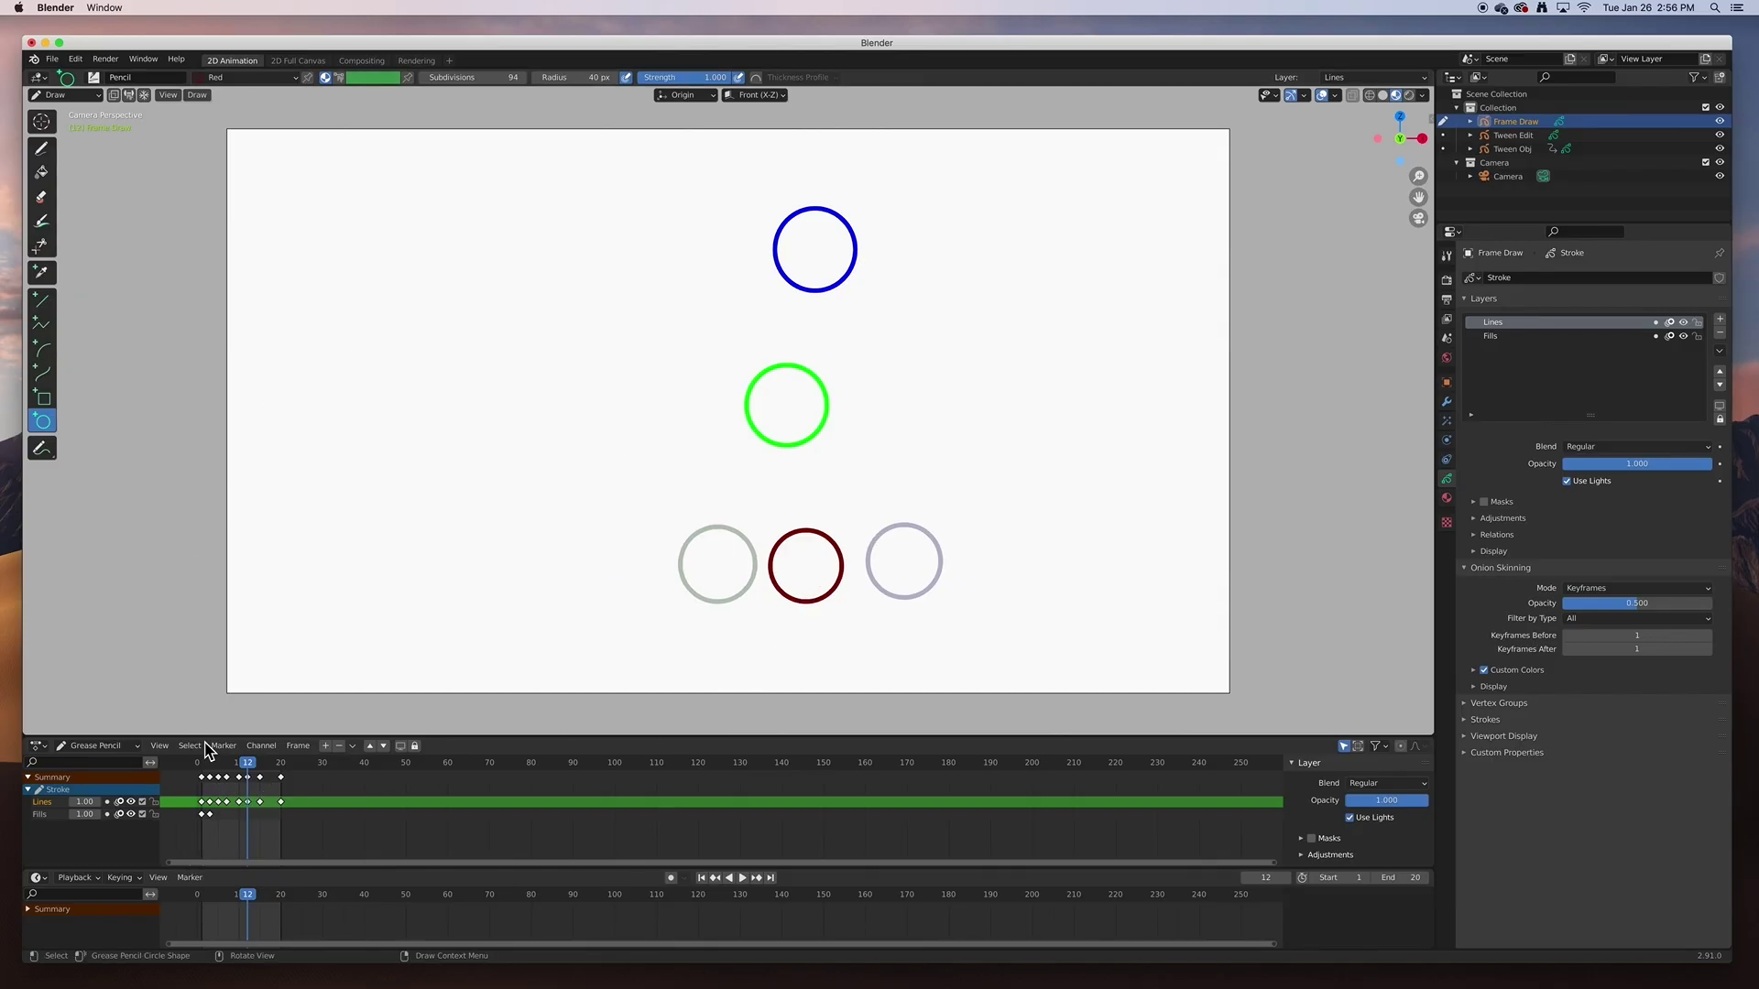
- Go to frame 17 and draw a red circle between the frame 15 and frame 20 circles
key("space")
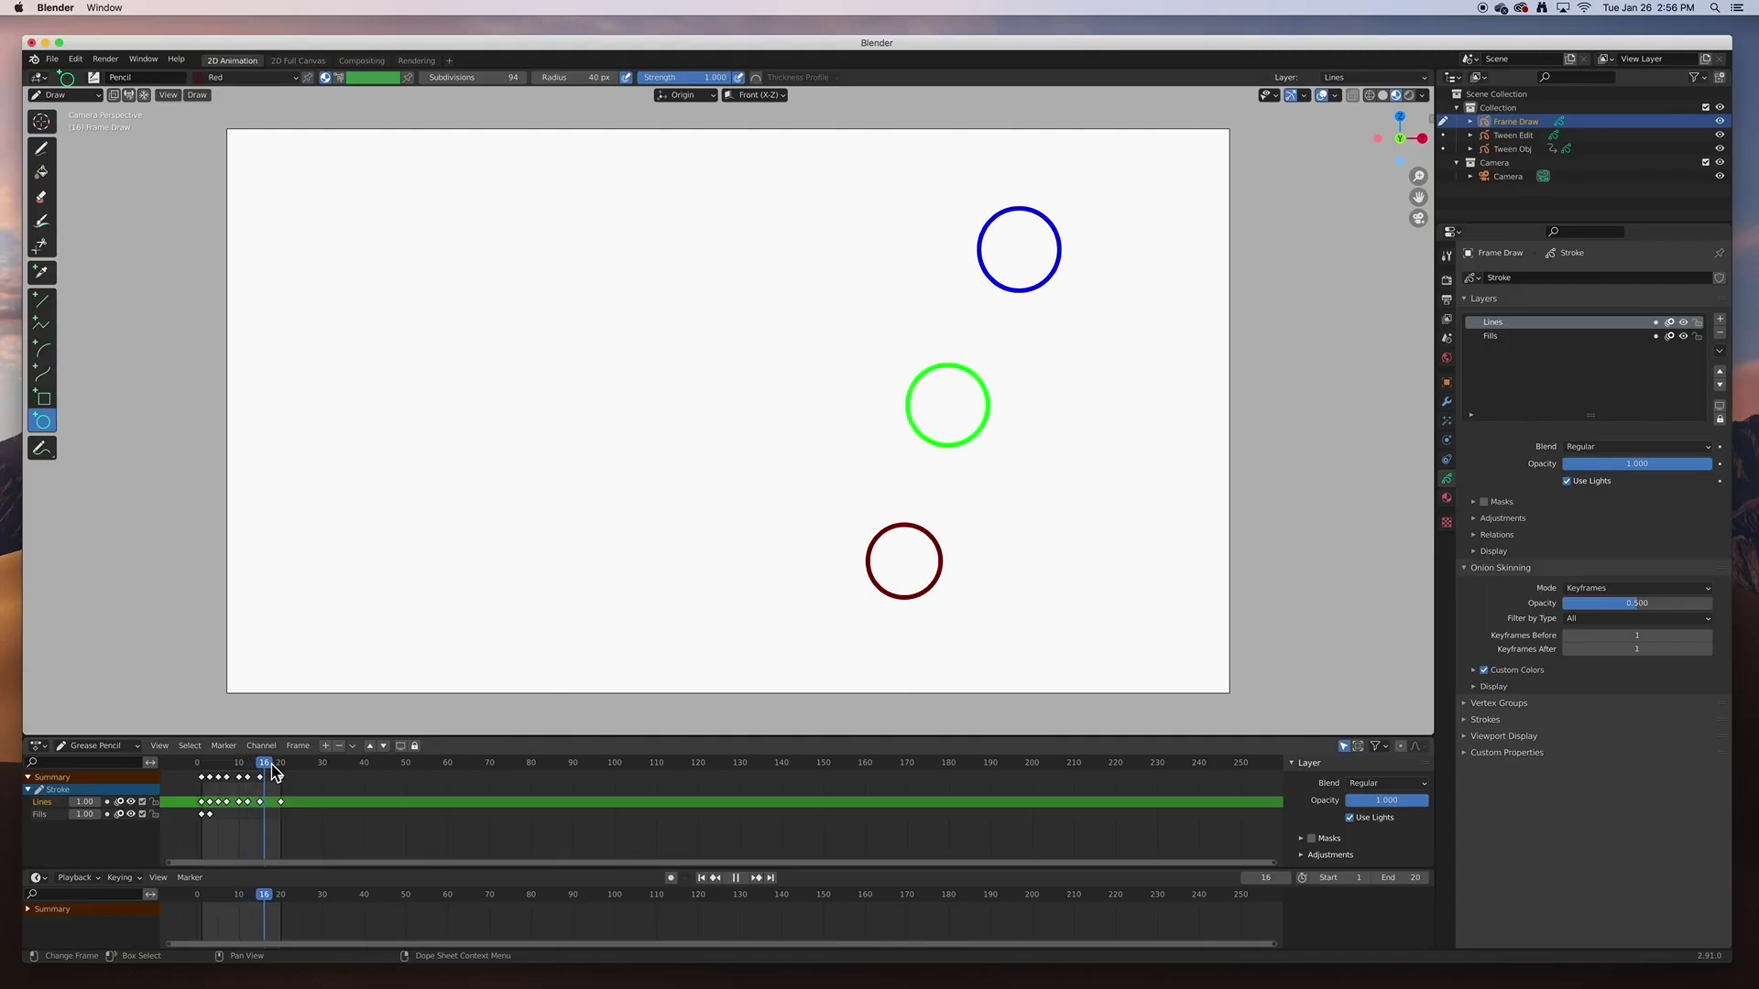
key("space")
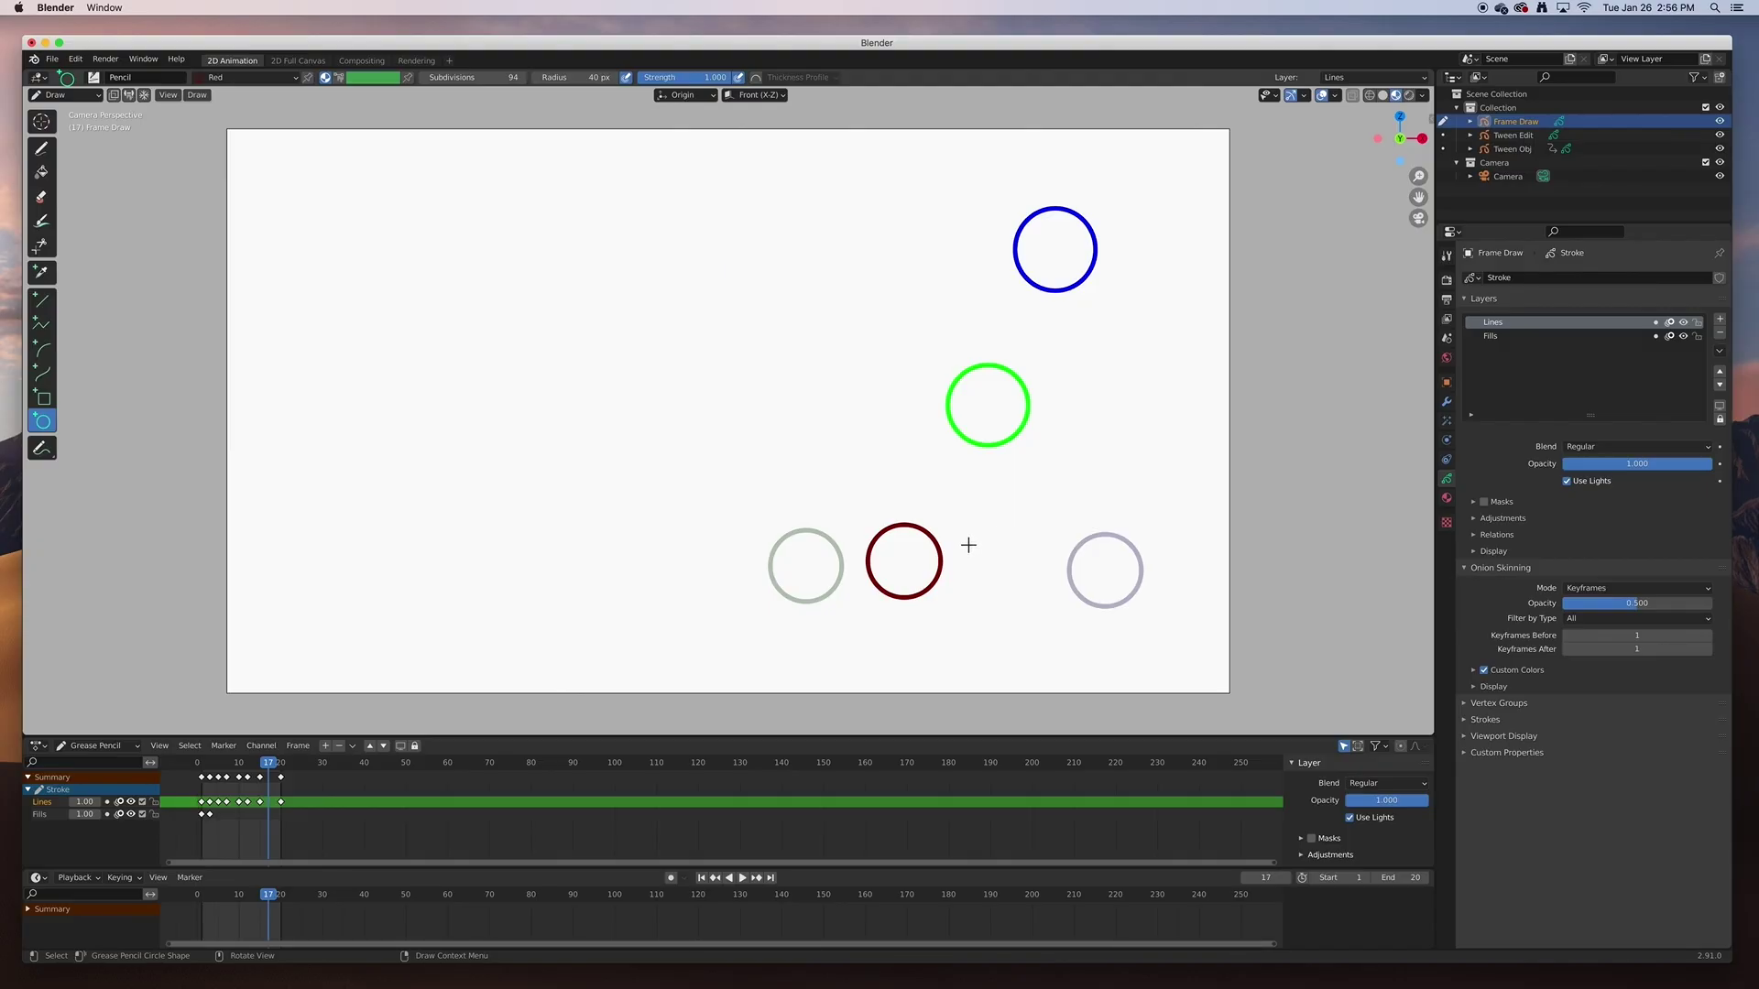
left_click_drag(967, 543, 1042, 605)
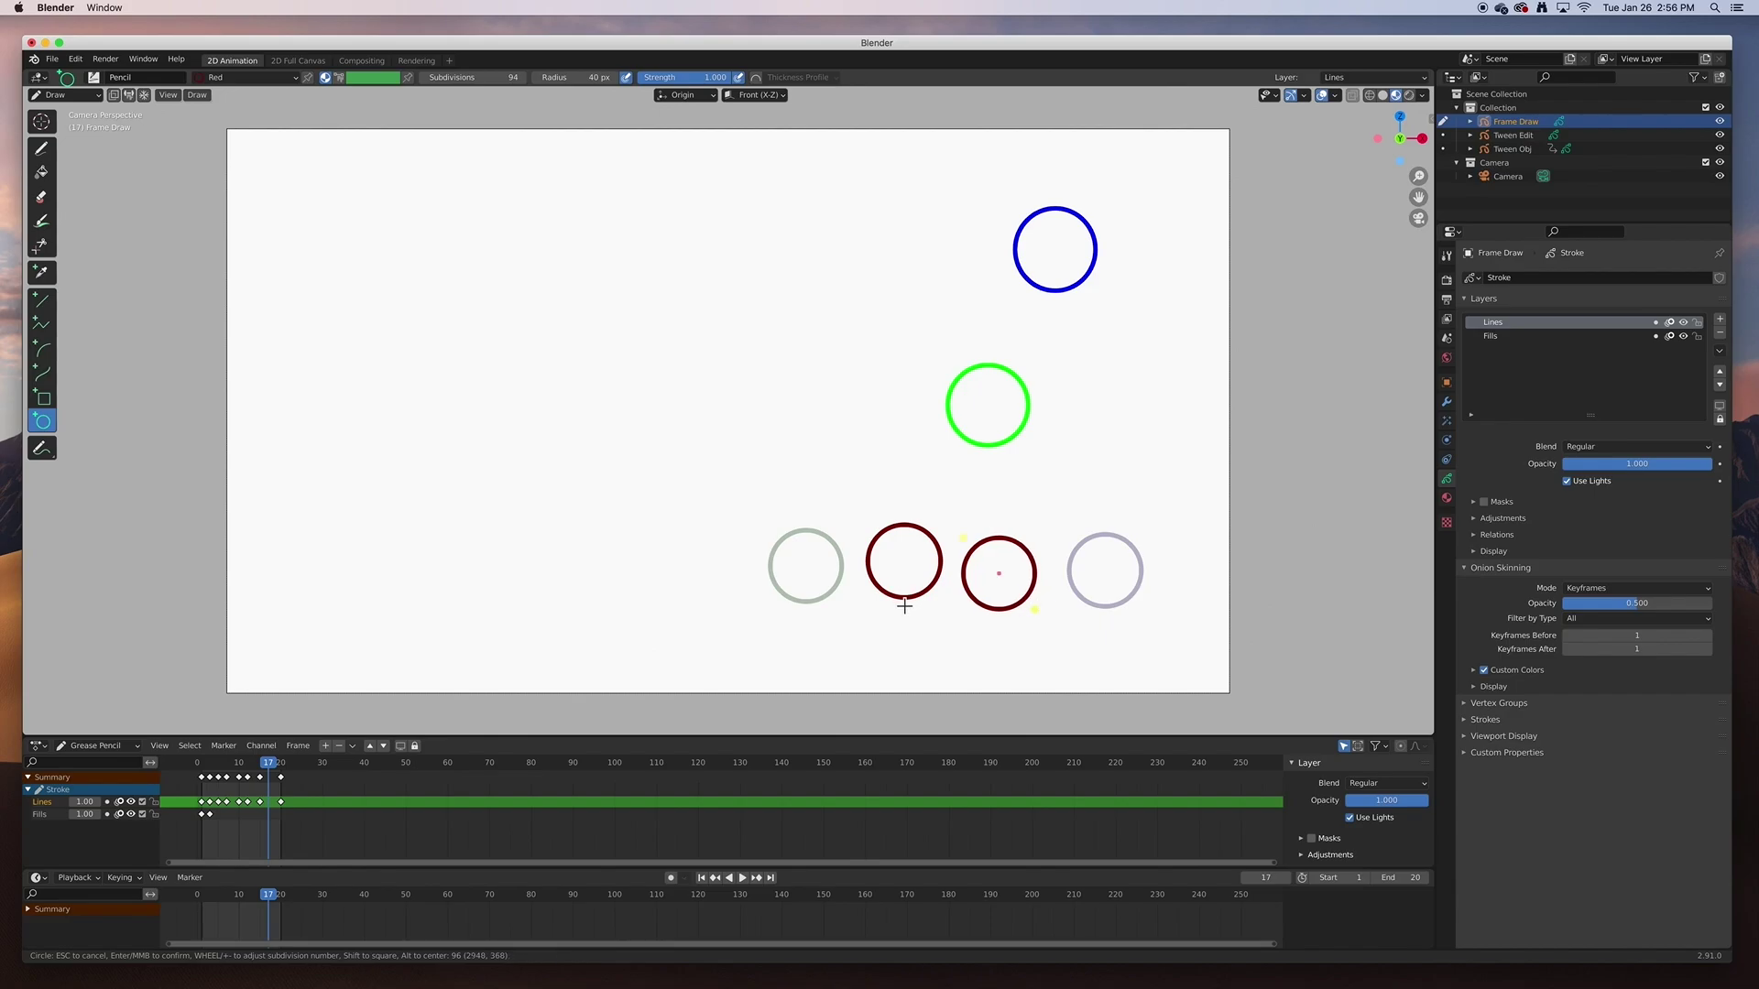
key("Return")
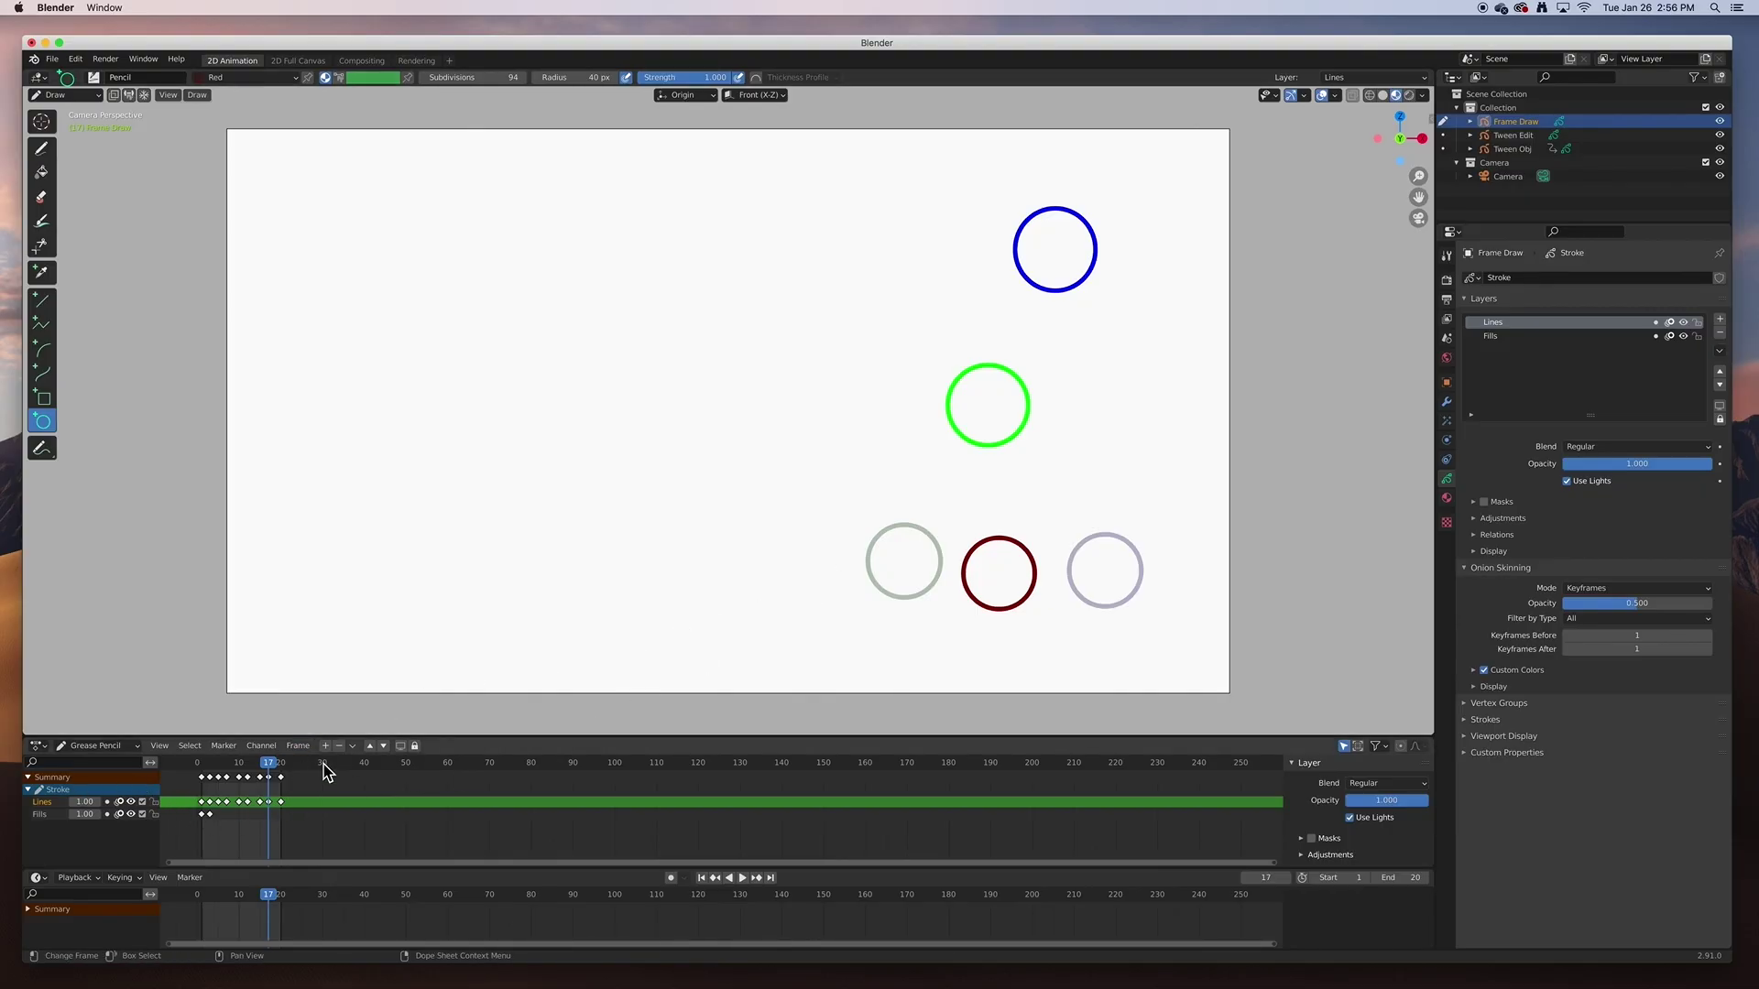
- Turn off onion skinning for the Lines and Fills layers and play the animation from the start
left_click_drag(271, 774, 197, 776)
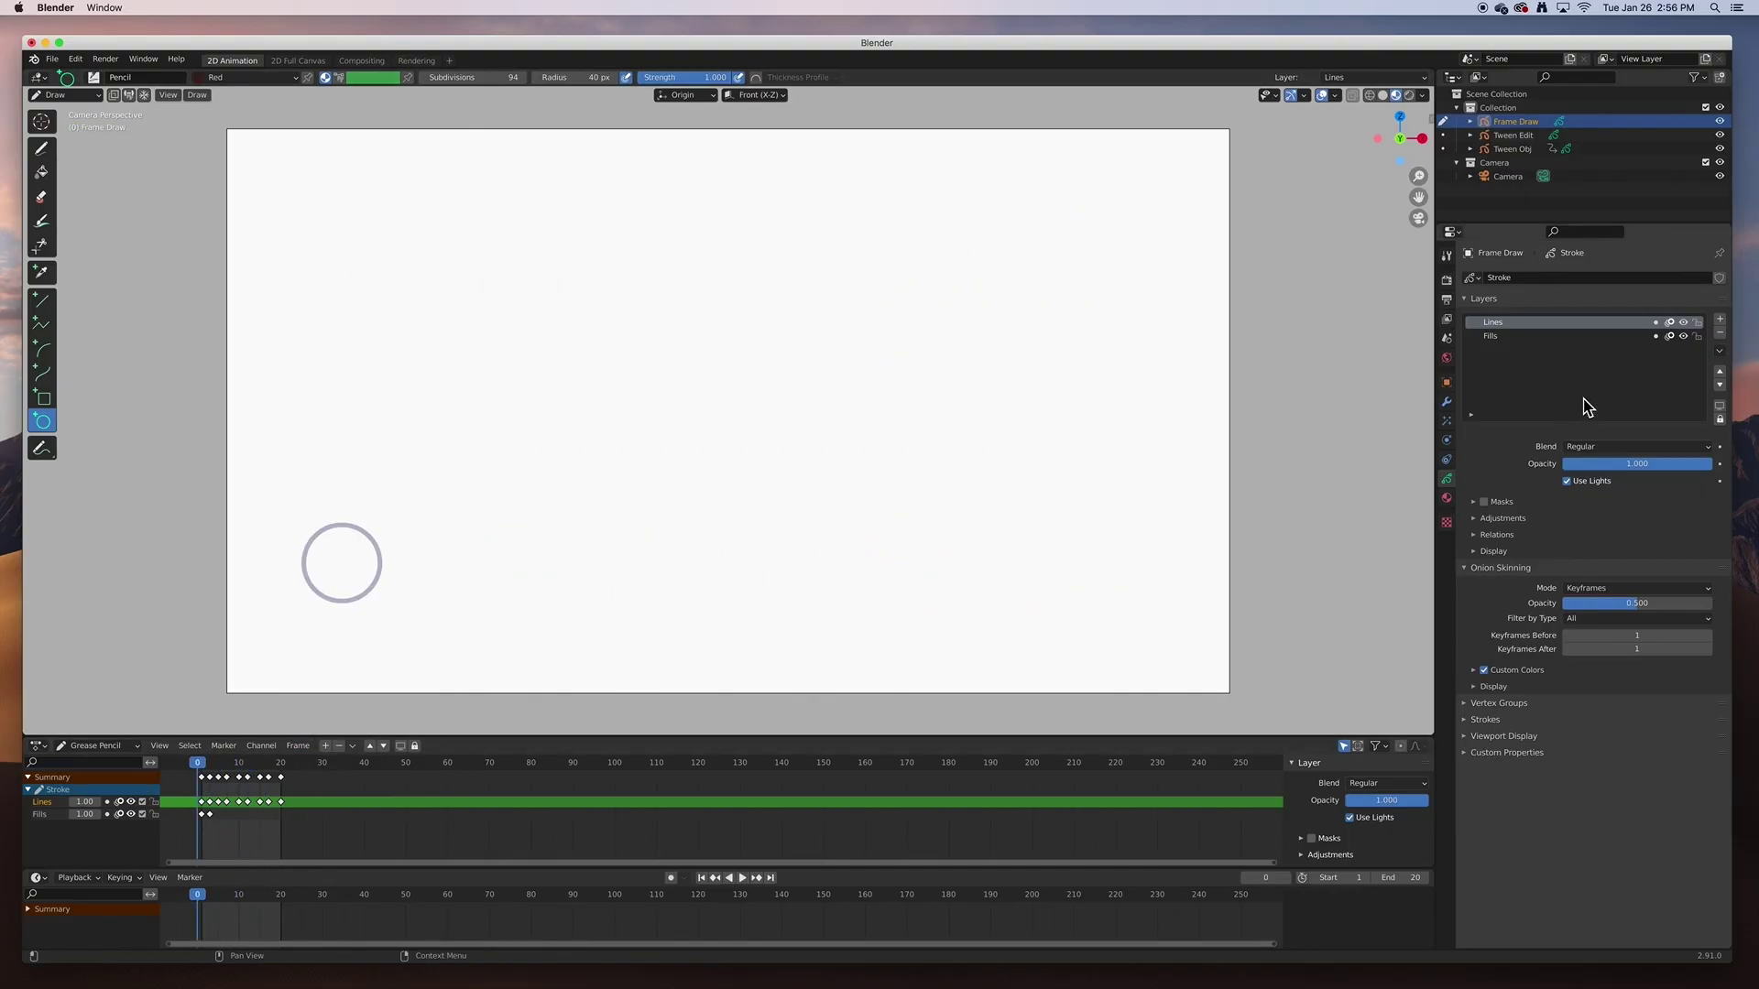
left_click(1671, 324)
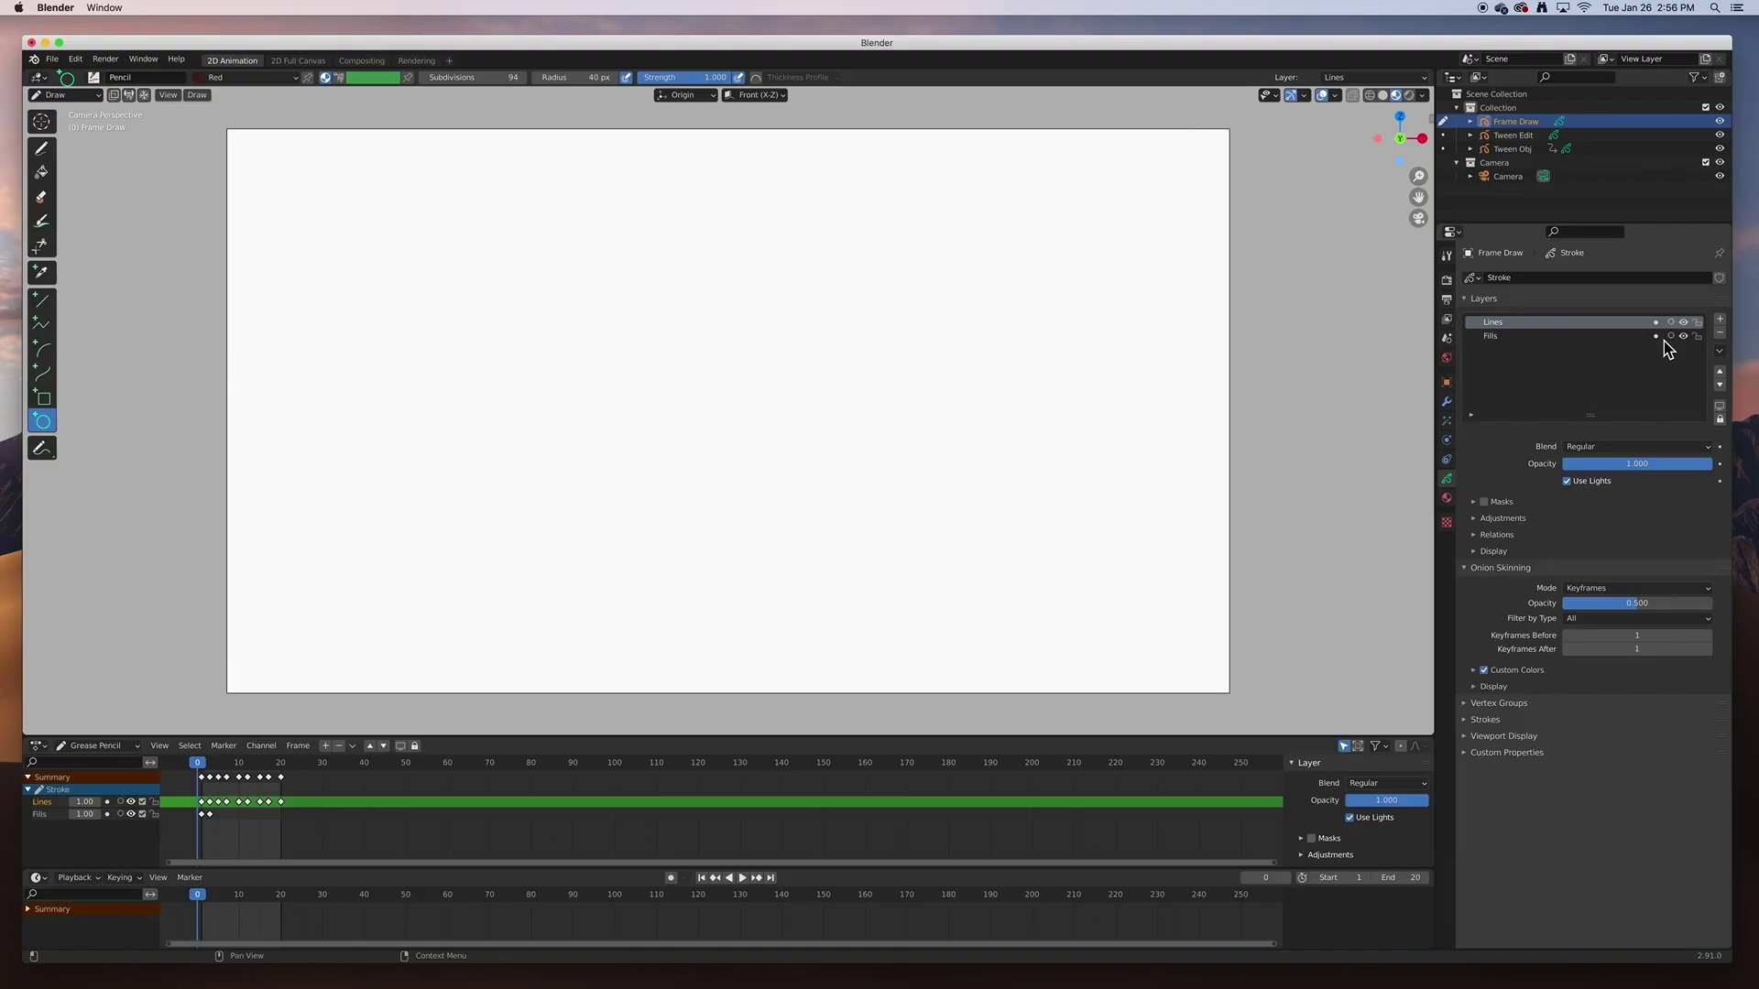
key("space")
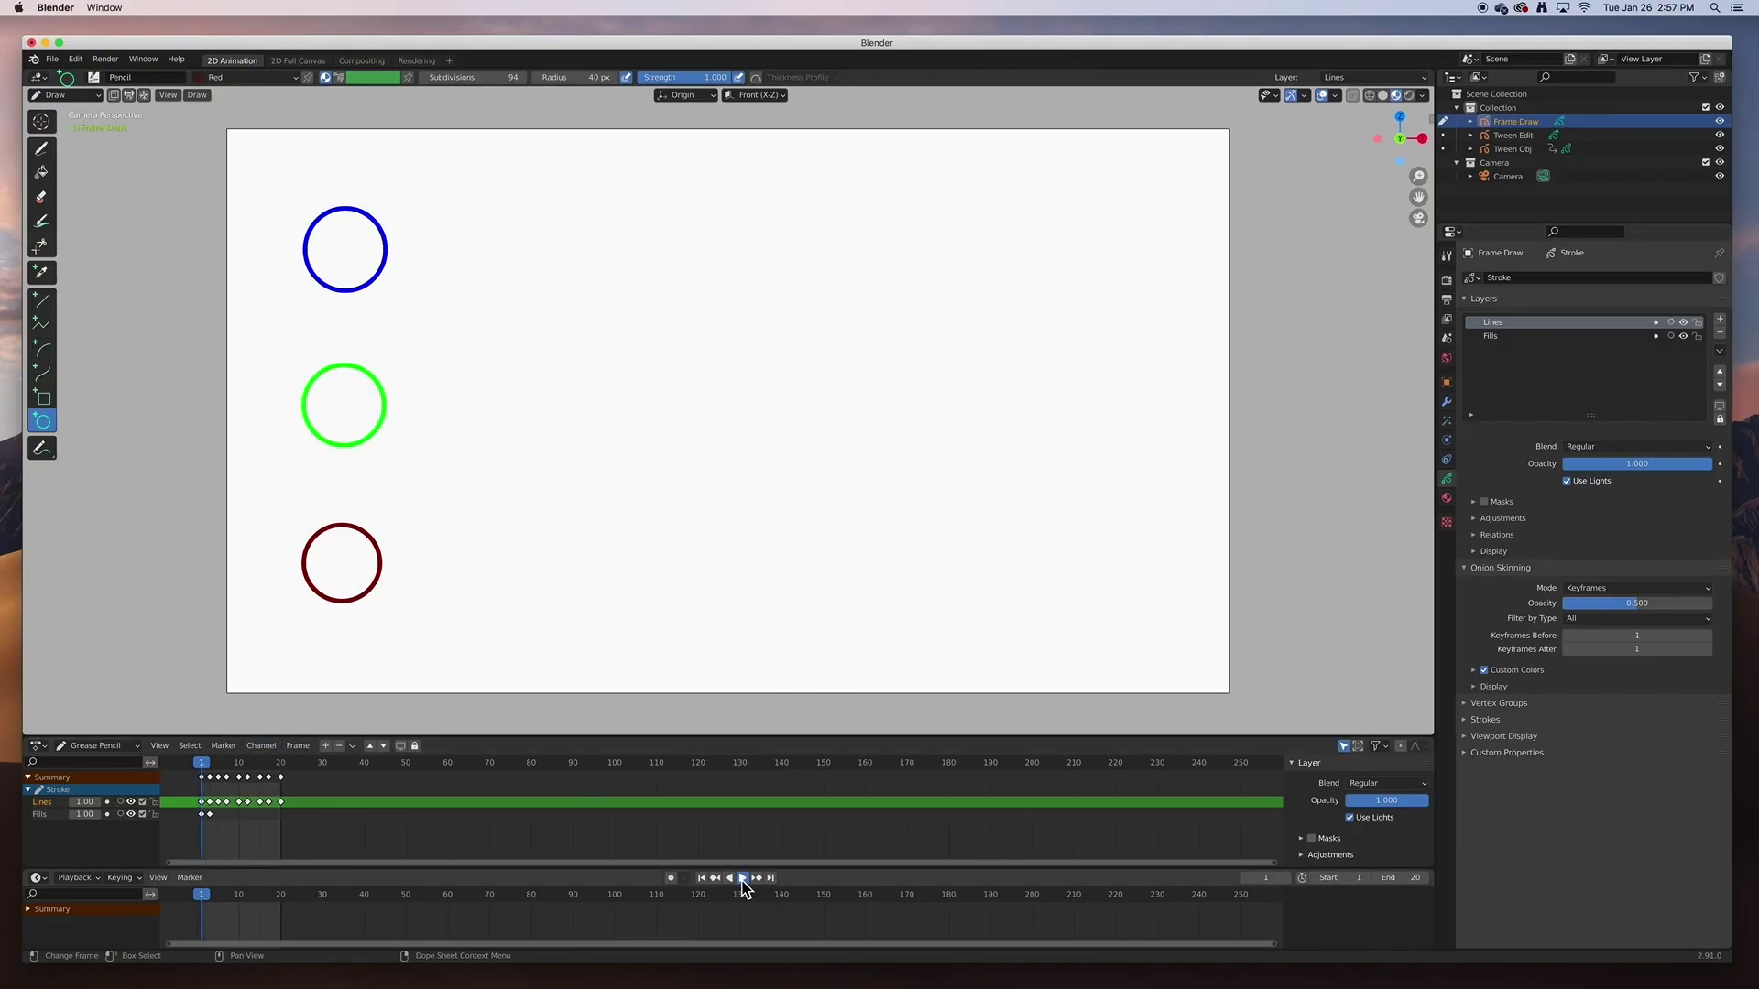
left_click(743, 879)
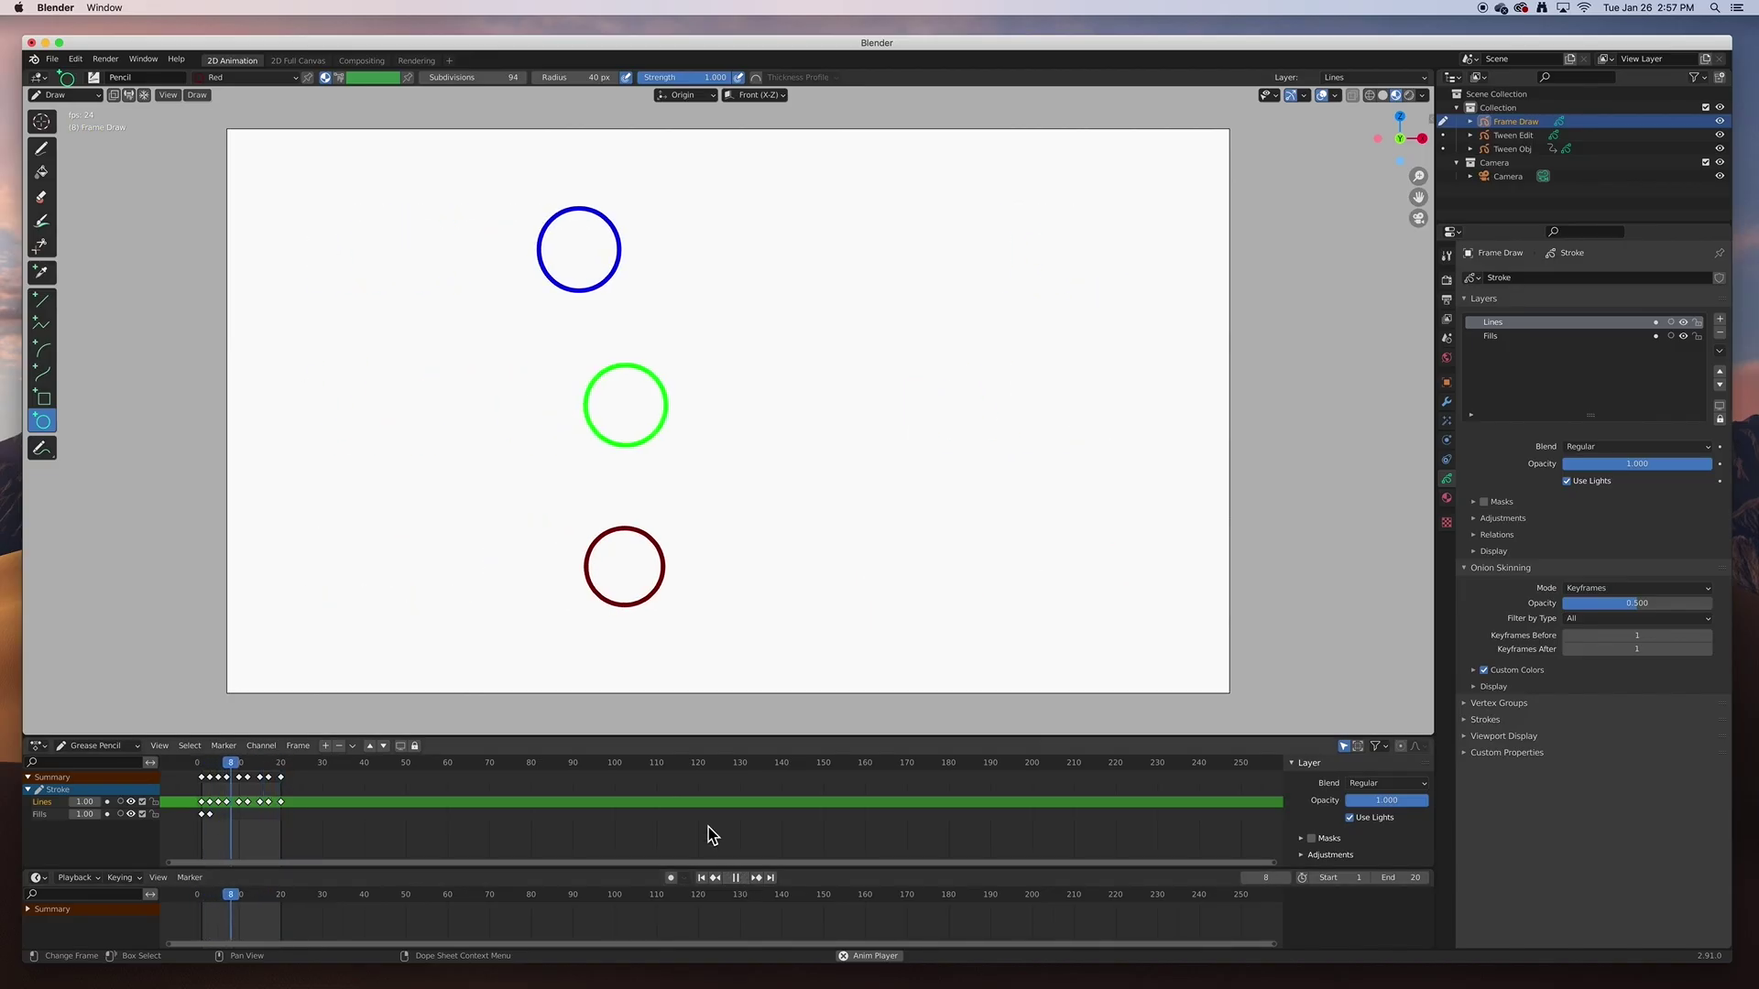